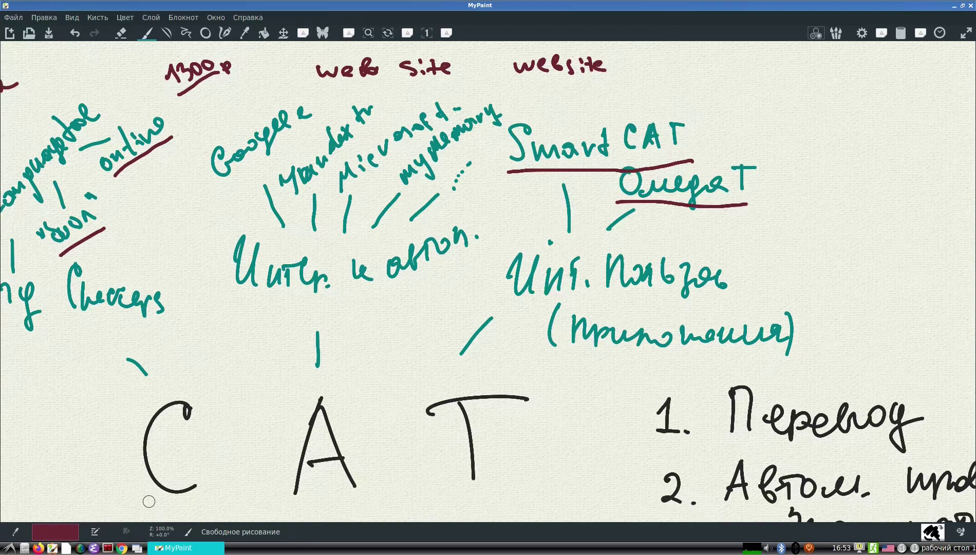
Switch to Chrome, open the Smartcat sign-in page and fill in the account e-mail and password.
left_click(121, 547)
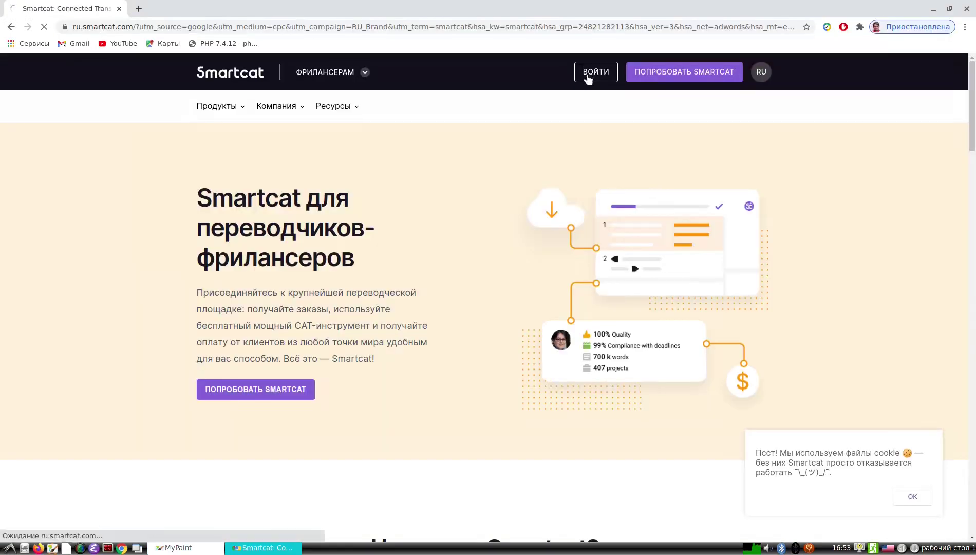
left_click(595, 72)
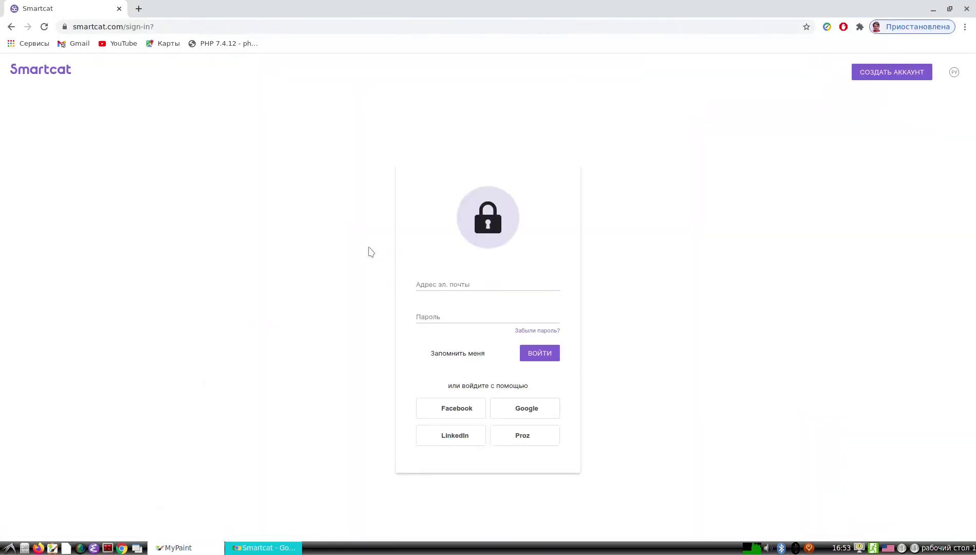
left_click(415, 280)
left_click(488, 303)
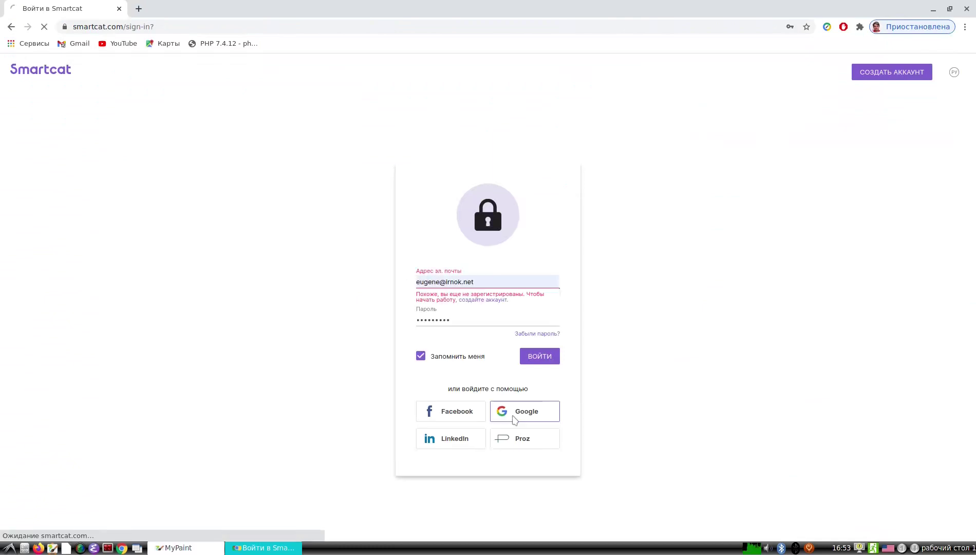
Sign in to Smartcat through the existing Google account and accept the prefilled first and last name.
left_click(514, 414)
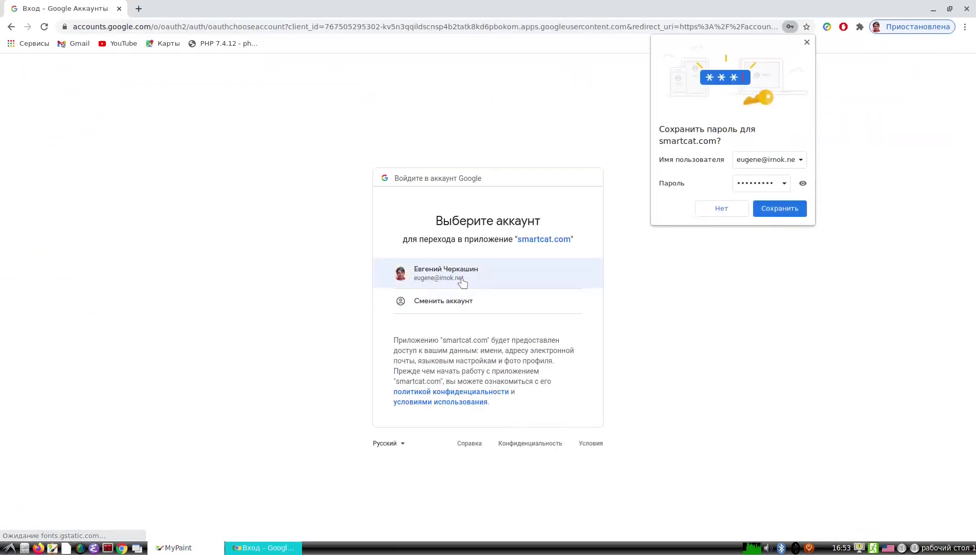
left_click(462, 282)
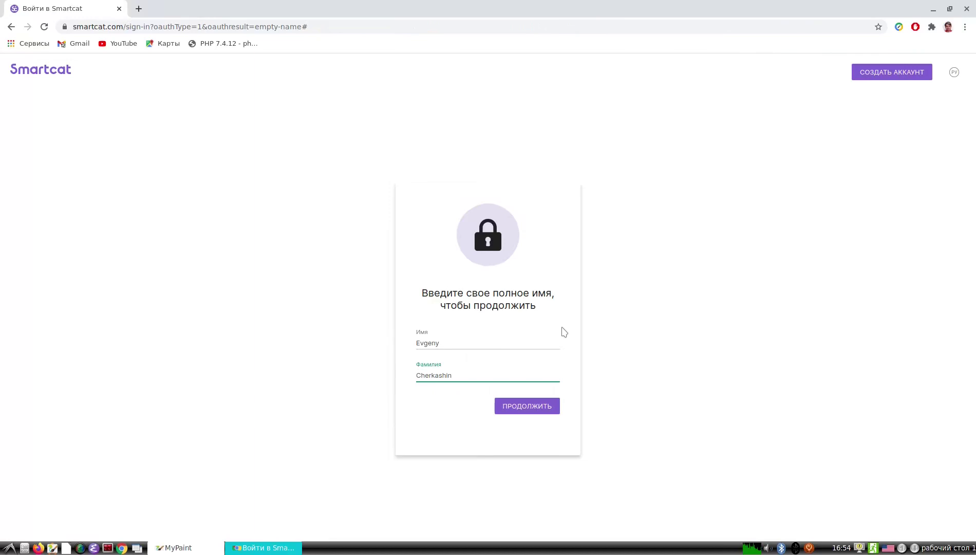
left_click(519, 403)
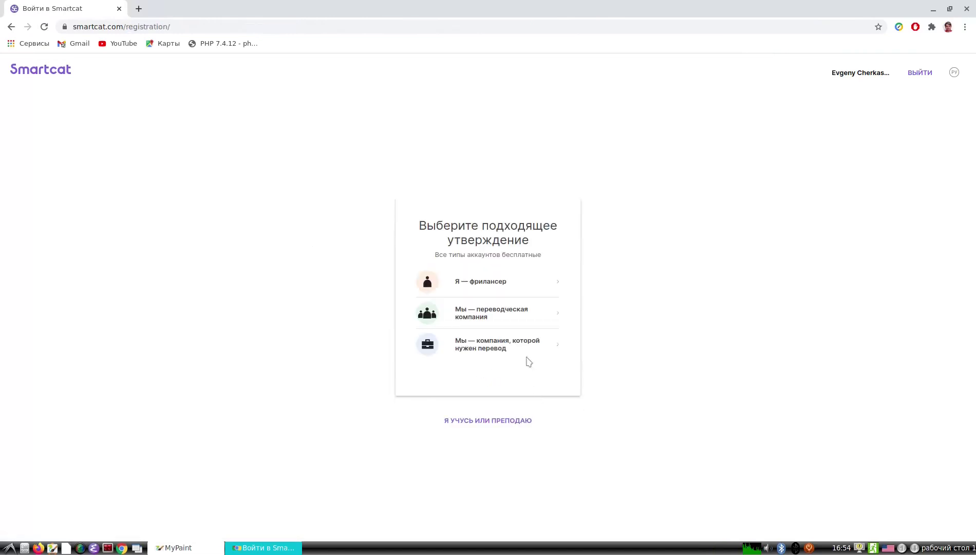
Register as a freelancer in Российская Федерация and start the sample project with translation from Russian to English.
left_click(492, 286)
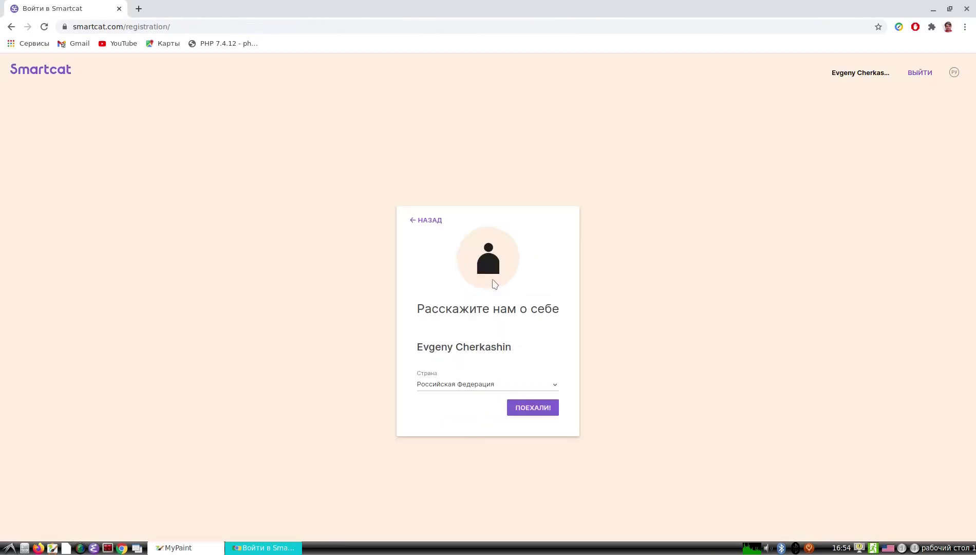
left_click(517, 410)
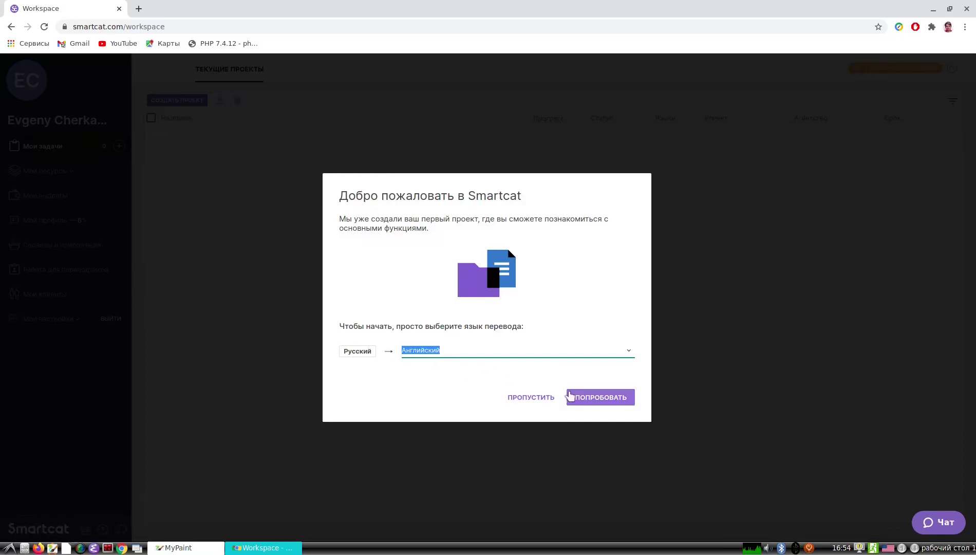
left_click(582, 401)
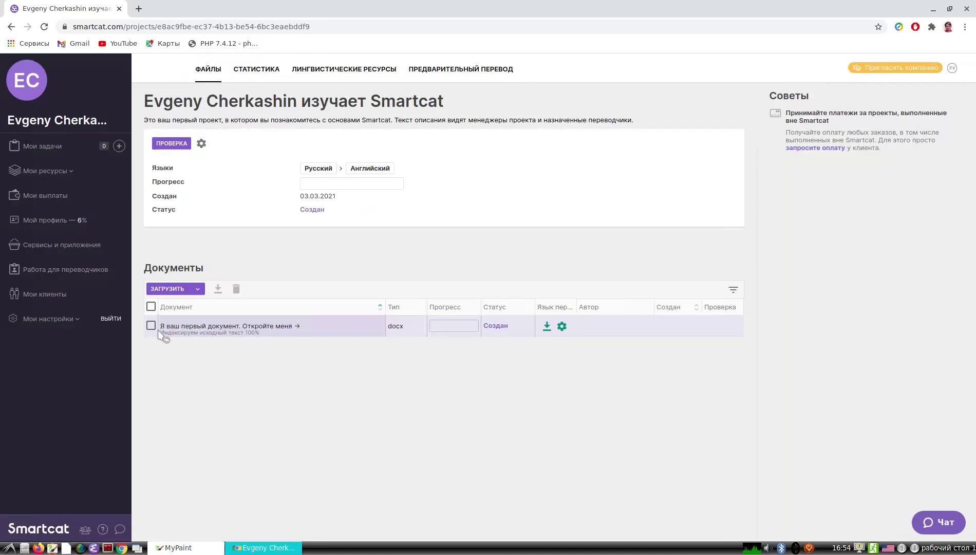
Open the sample project's document "Я ваш первый документ" in the editor and go through the introductory tips.
left_click(150, 325)
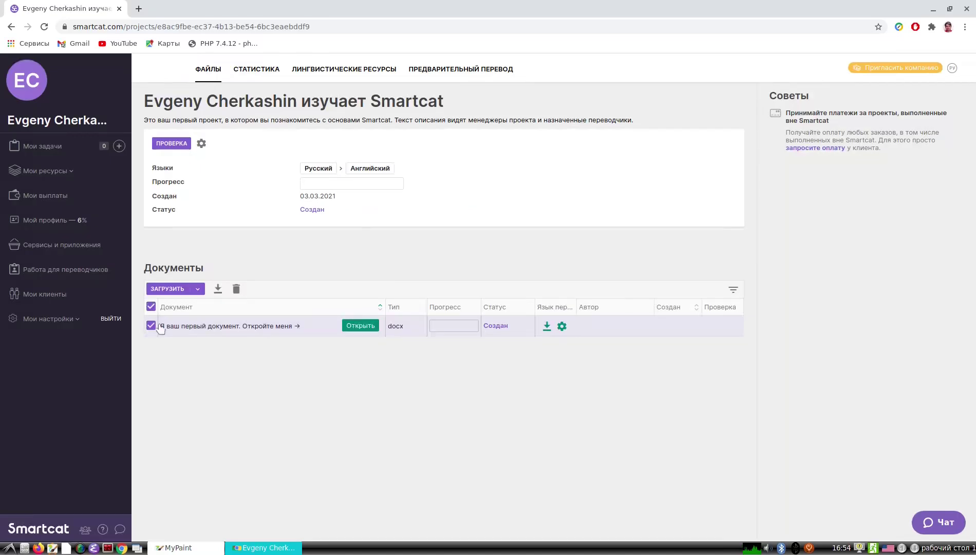
left_click(351, 327)
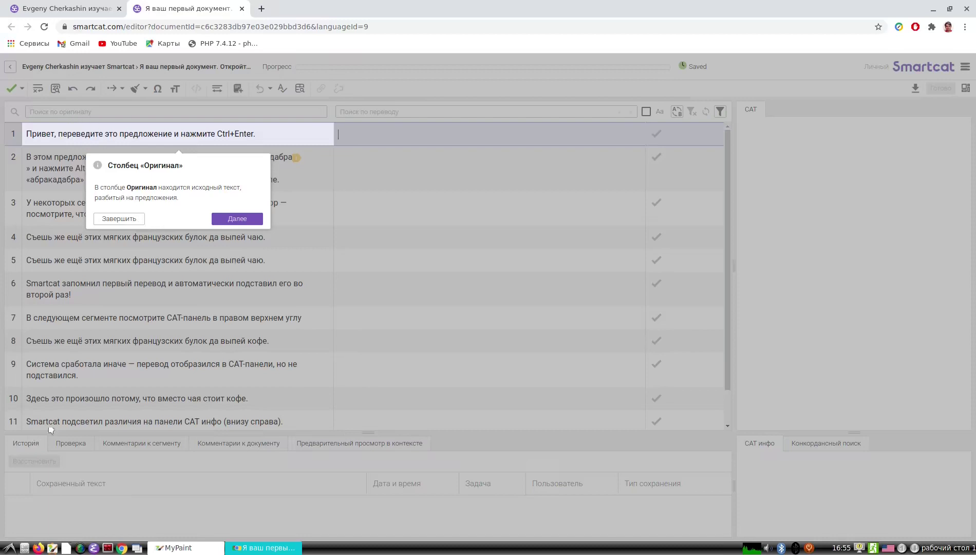
left_click(251, 219)
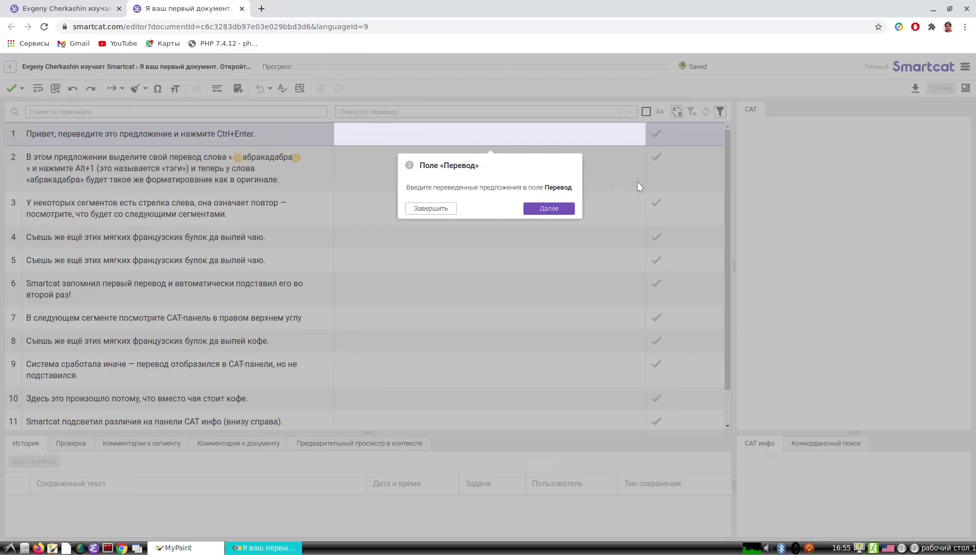
left_click(552, 211)
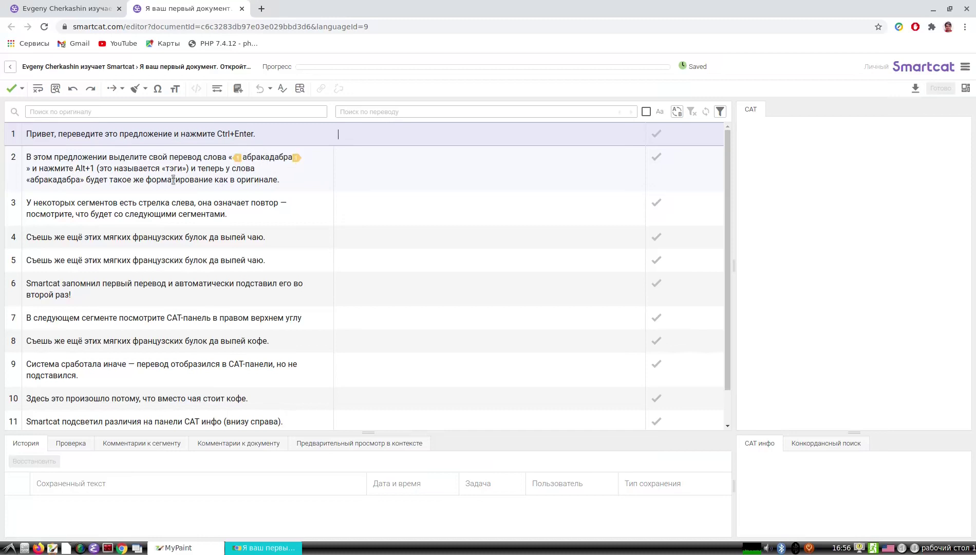
Translate segment 1 as "Hi, translate this sentence and press Enter" and confirm the segment.
scroll(195, 216, "down", 2)
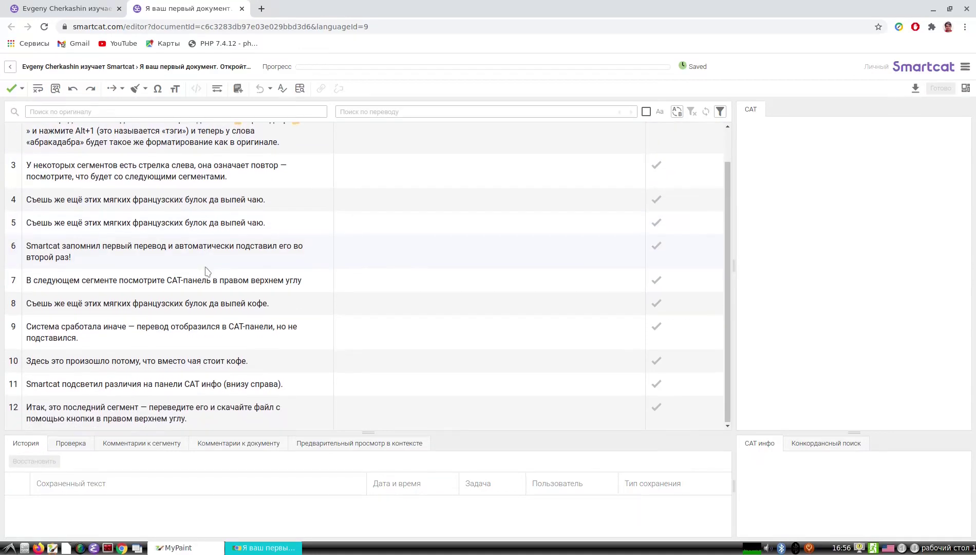
scroll(206, 271, "up", 2)
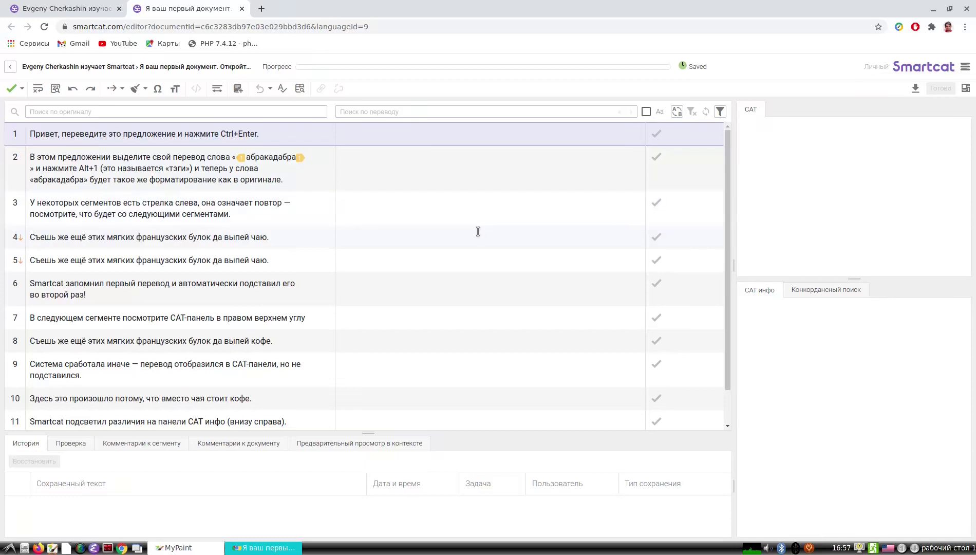
type("Hi, tr")
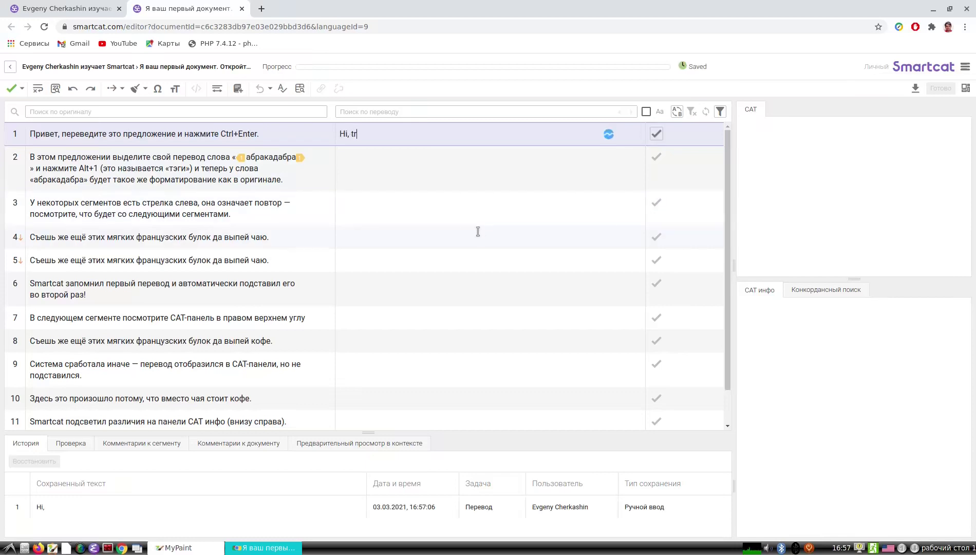
type("anslate this ")
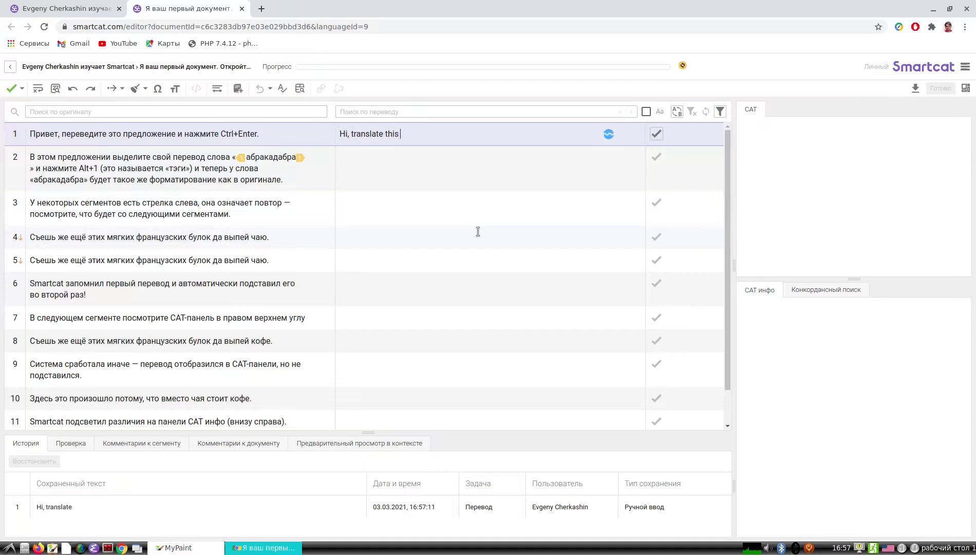
type("sentence and press E")
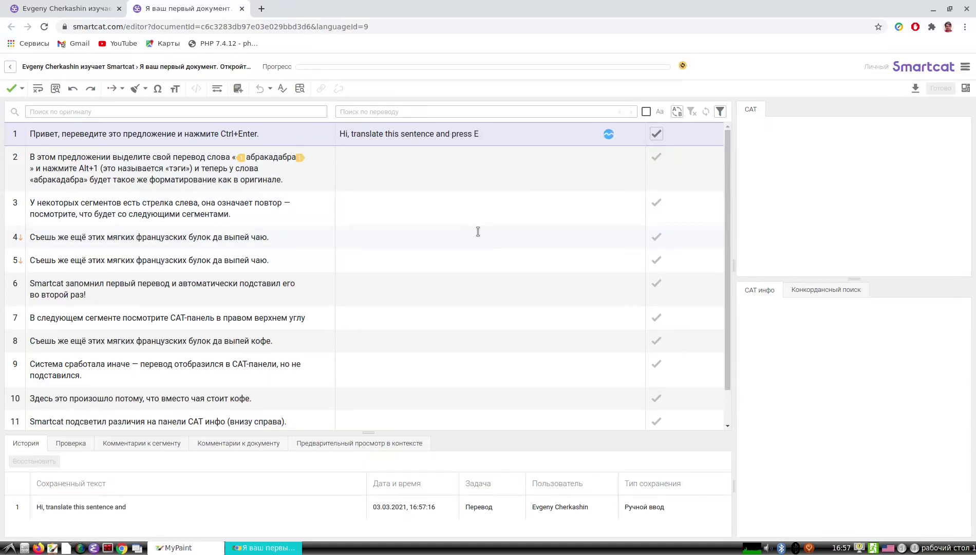
type("nter")
left_click(656, 134)
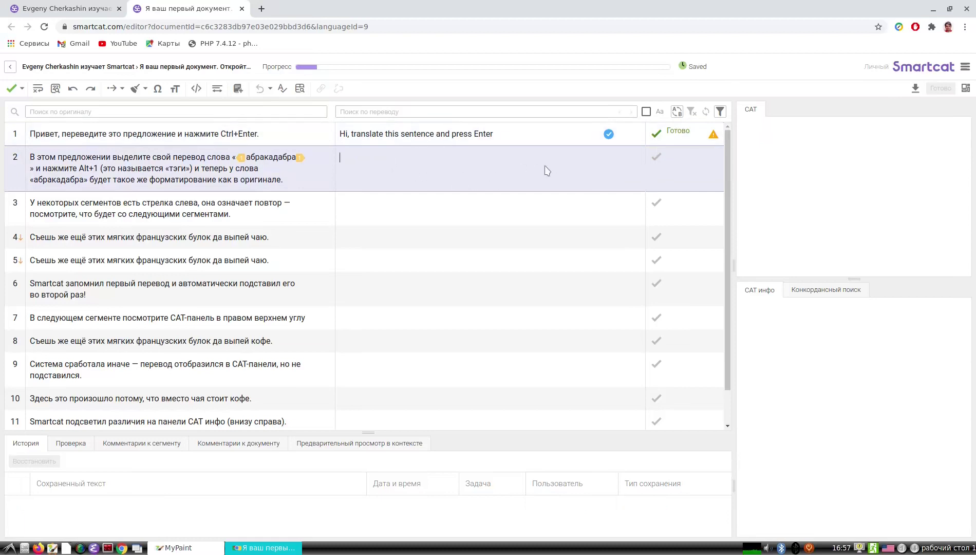
Look through the check results, the segment comments and the in-context preview.
left_click(71, 443)
left_click(108, 392)
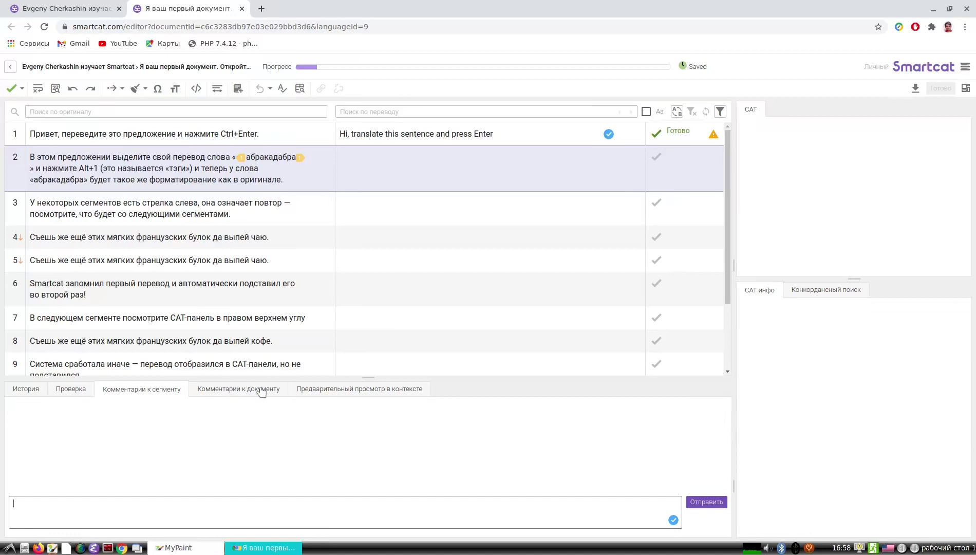
left_click(329, 389)
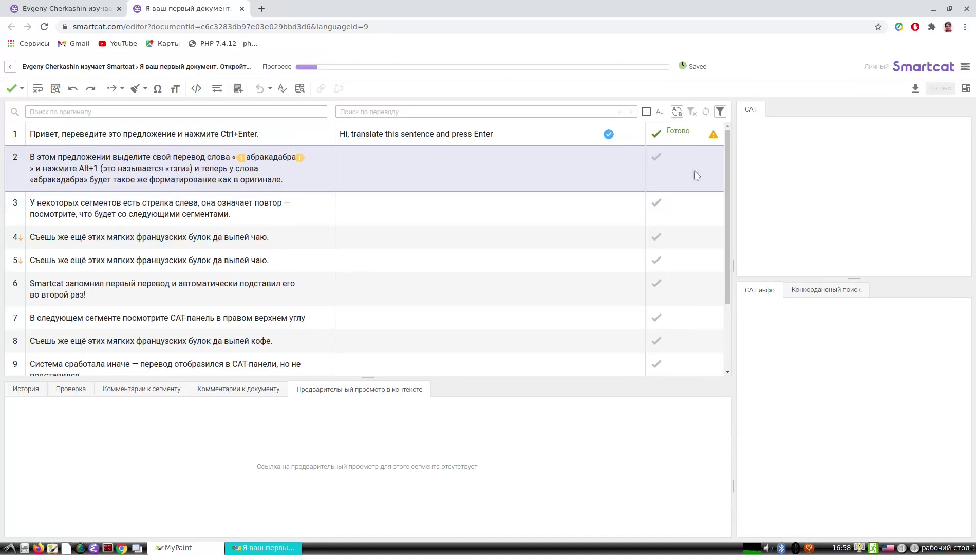
Review the translation error flagged on segment 1, end its translation with a full stop and confirm it again.
mouse_move(714, 137)
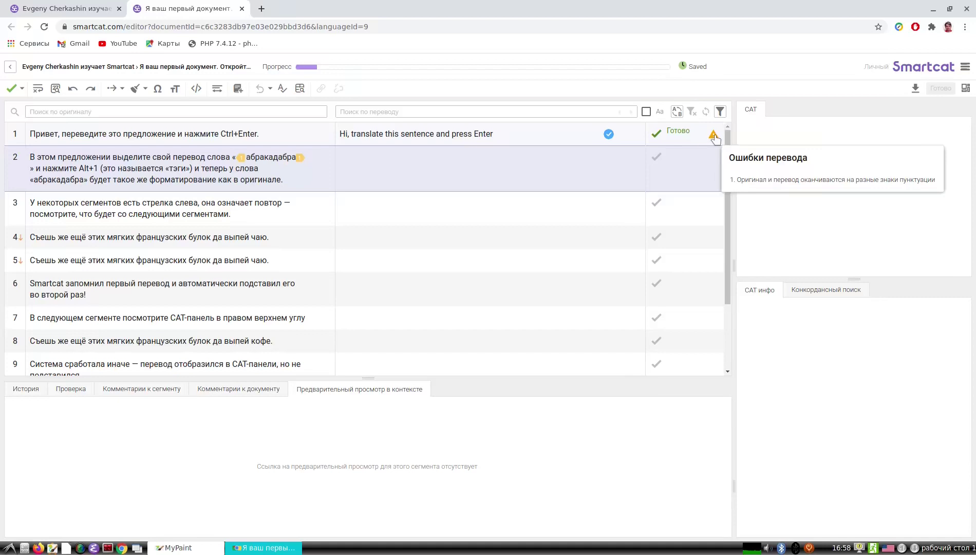
left_click(518, 132)
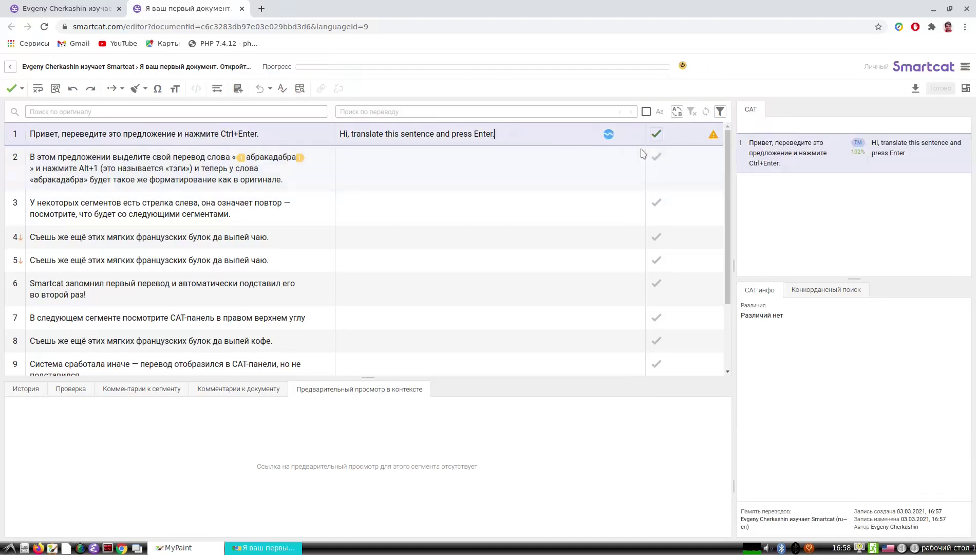
left_click(657, 135)
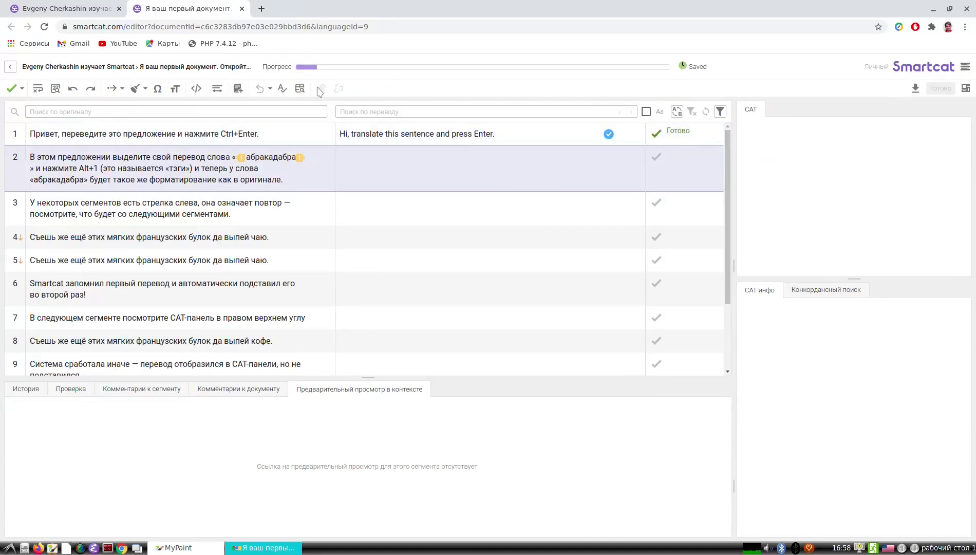
Enable "Подставлять машинный перевод" in the auto-insertion user settings, leave "Подставлять оригинал в перевод" off, and save.
left_click(21, 88)
left_click(356, 348)
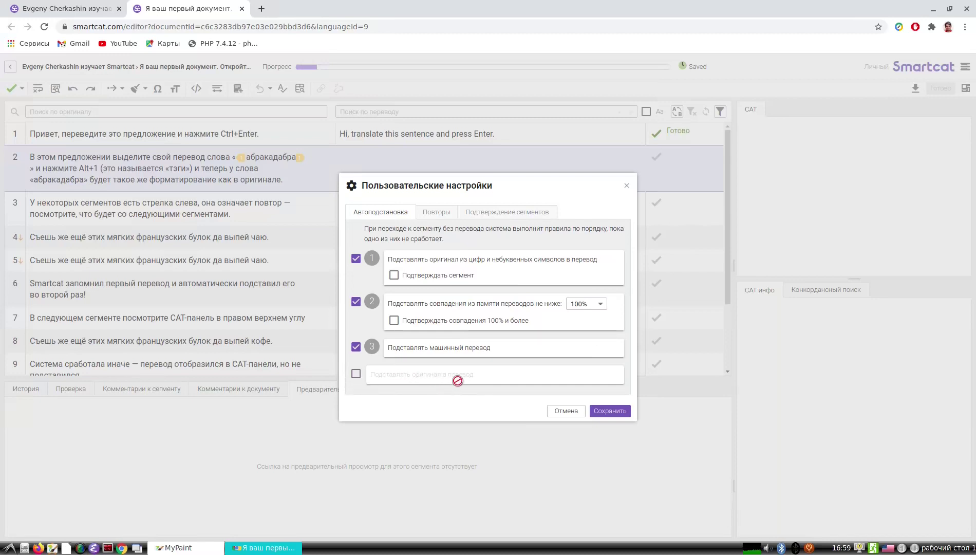
left_click(356, 374)
double_click(405, 348)
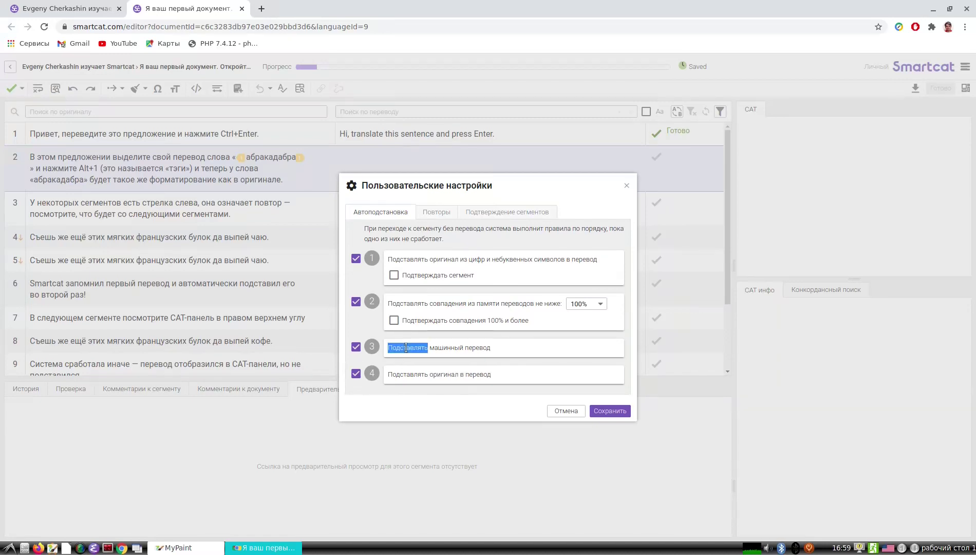
left_click(356, 374)
left_click(604, 413)
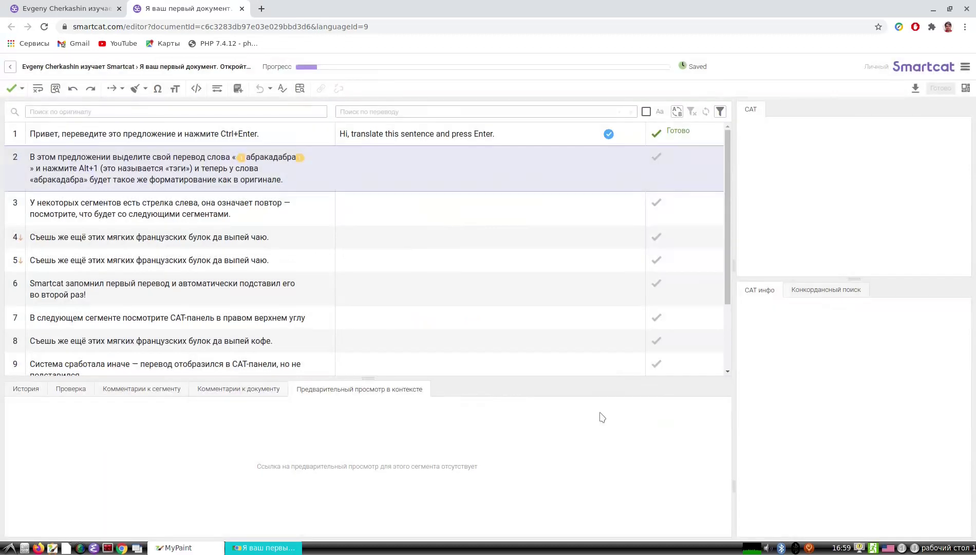
Check segments 3 and 4 for automatic insertion and compare the source sentences of repeated segments 4 and 5.
left_click(478, 208)
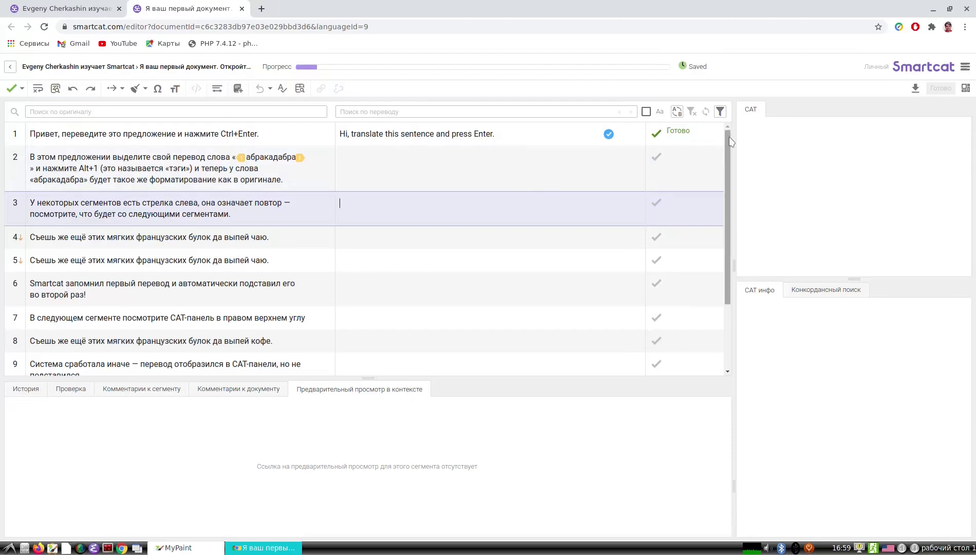
key("Down")
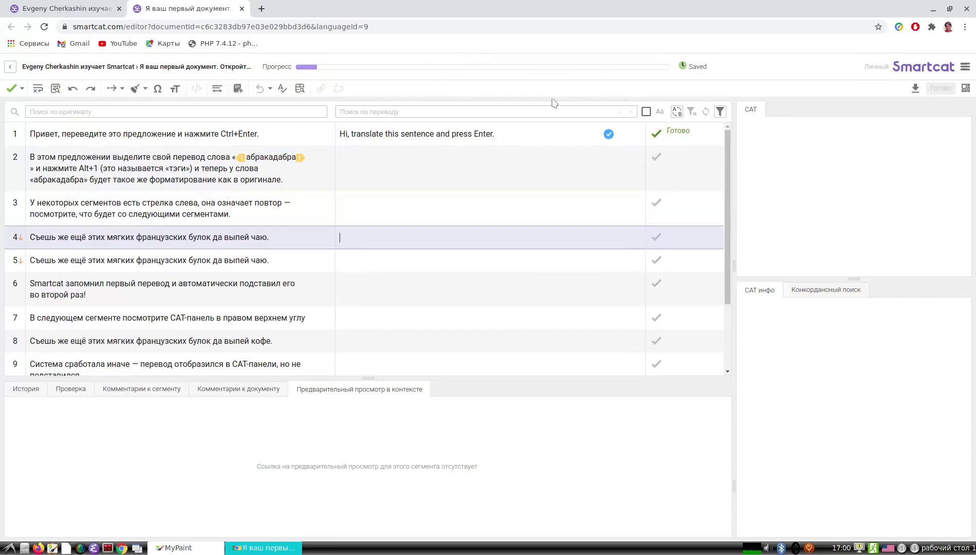
scroll(427, 303, "down", 1)
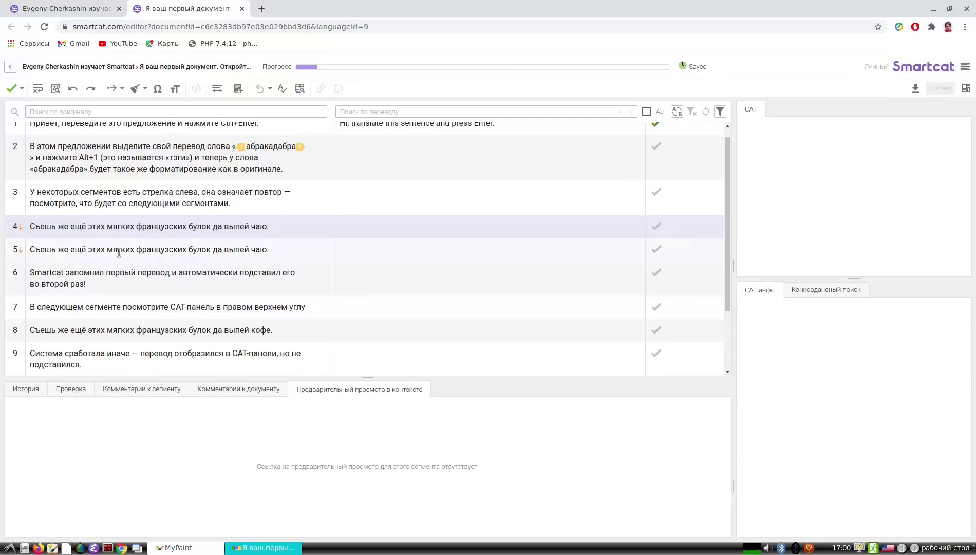
triple_click(207, 227)
triple_click(152, 250)
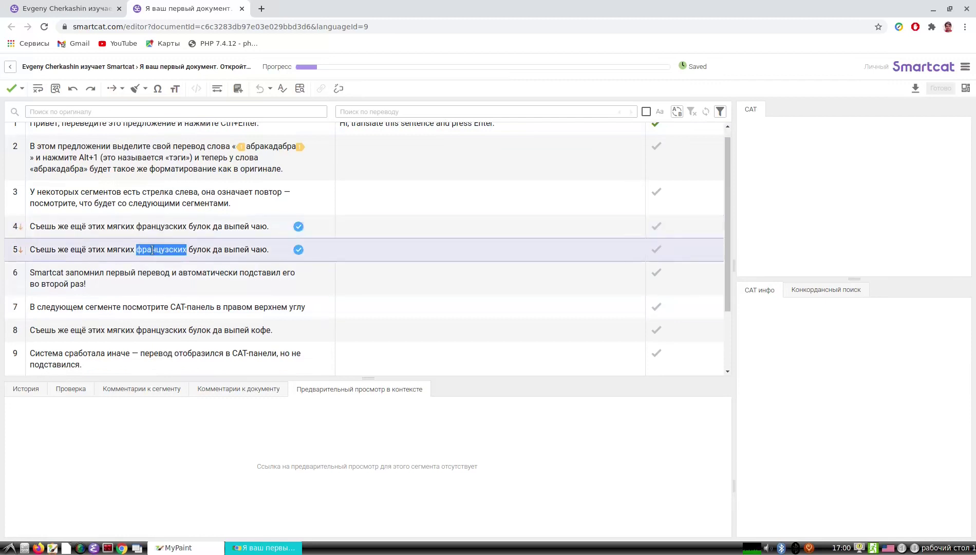
key("Escape")
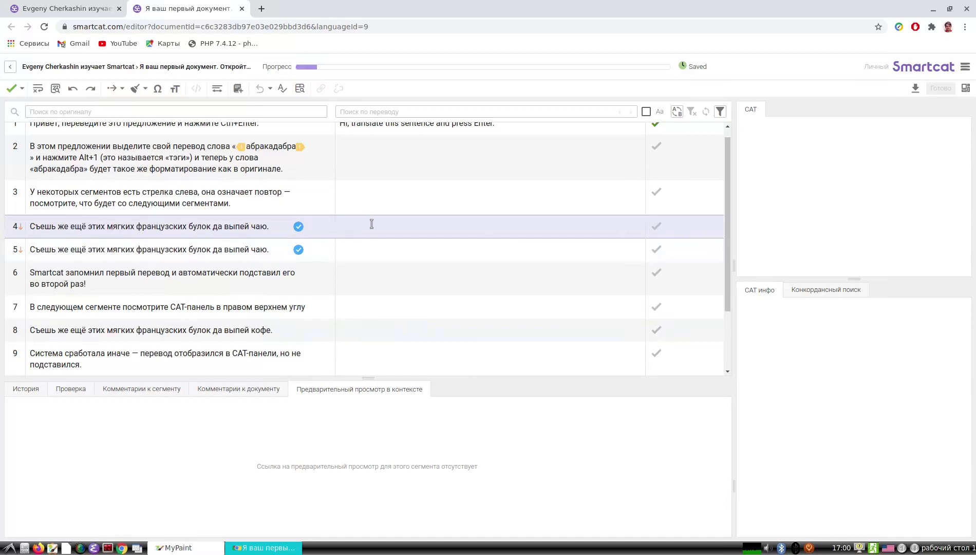
Translate segment 4 as "Eat these sweaty French cookies and drink tea.", correcting the spelling of French, and confirm it.
type("Eat these sweaty")
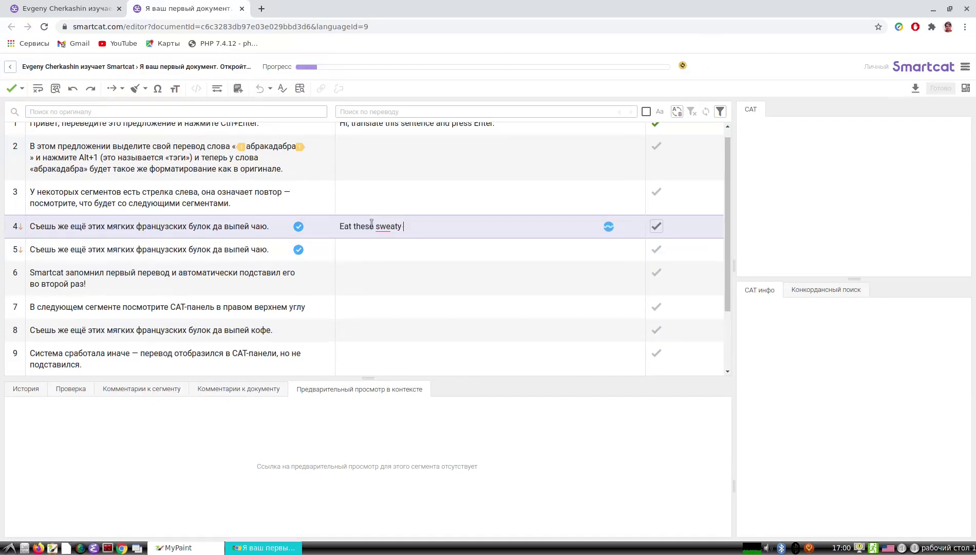
type("french")
mouse_move(415, 226)
left_click(421, 275)
type("cookies")
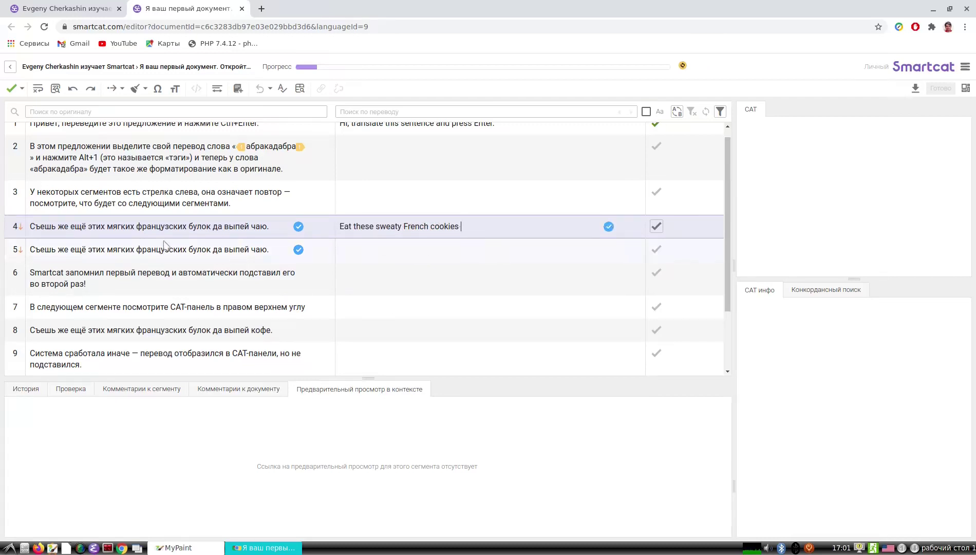
type(" and drink tea.")
left_click(656, 226)
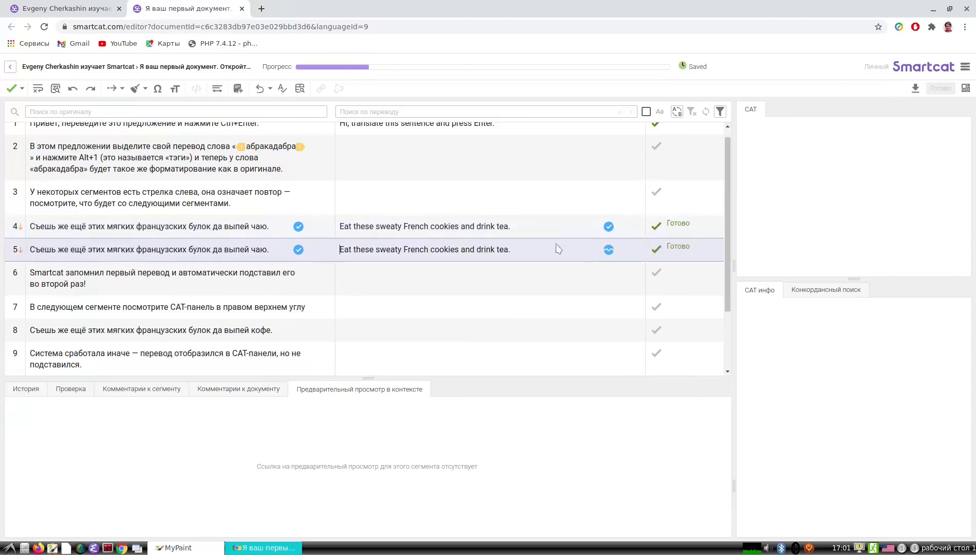
Start the translation of segment 3 with "Some segments have", accepting the suggested agreement correction for the verb.
double_click(404, 247)
left_click(405, 248)
key("Up")
key("Up")
type("Some s")
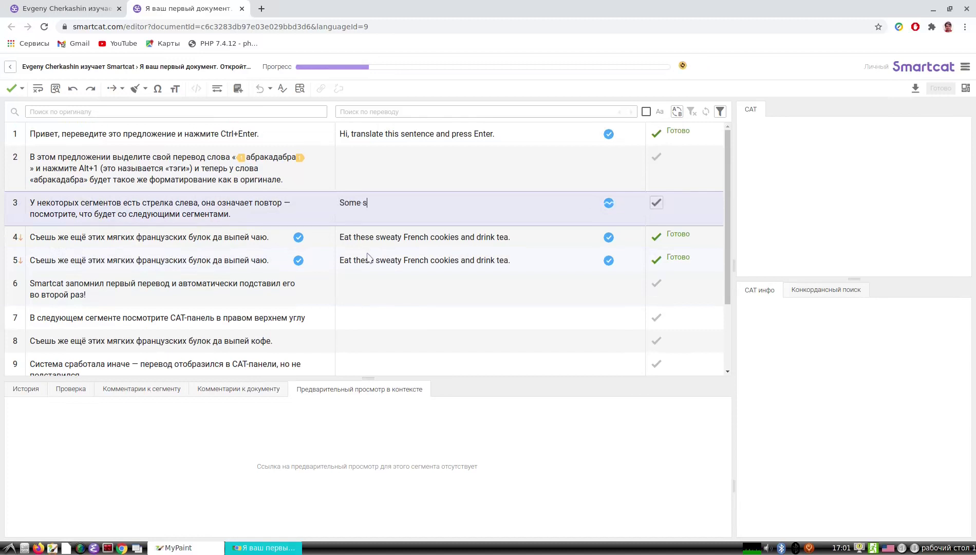
type("egments has")
left_click(409, 203)
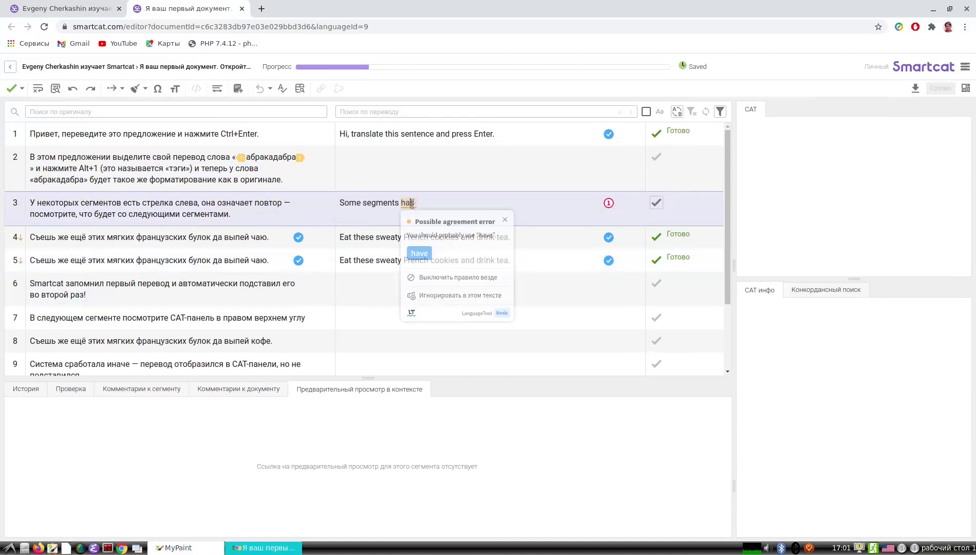
left_click(419, 253)
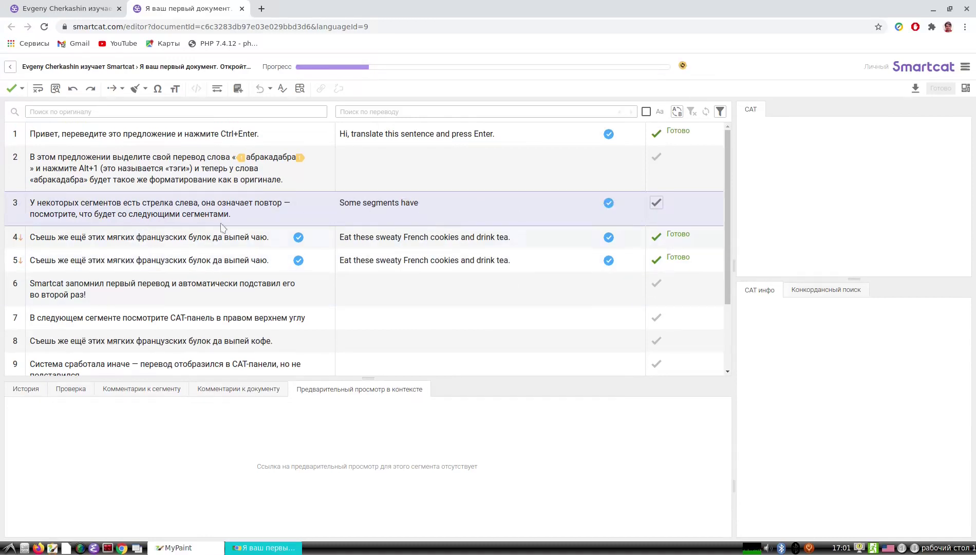
Complete segment 3 with "an arrow on the left side, it means a repetition, see what will happen with the following segments." and confirm it.
type("an arrow at the left side, it m")
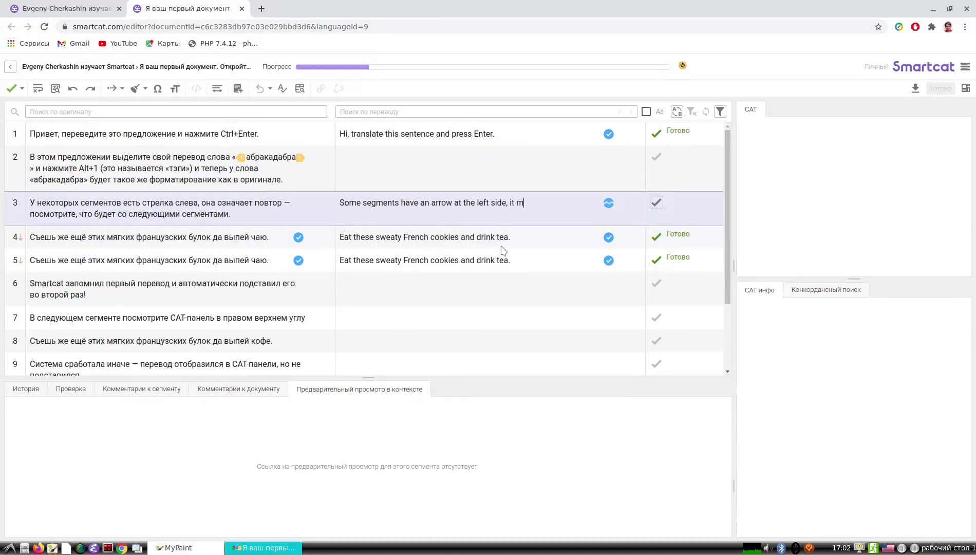
type("e")
key("BackSpace")
type("ns ")
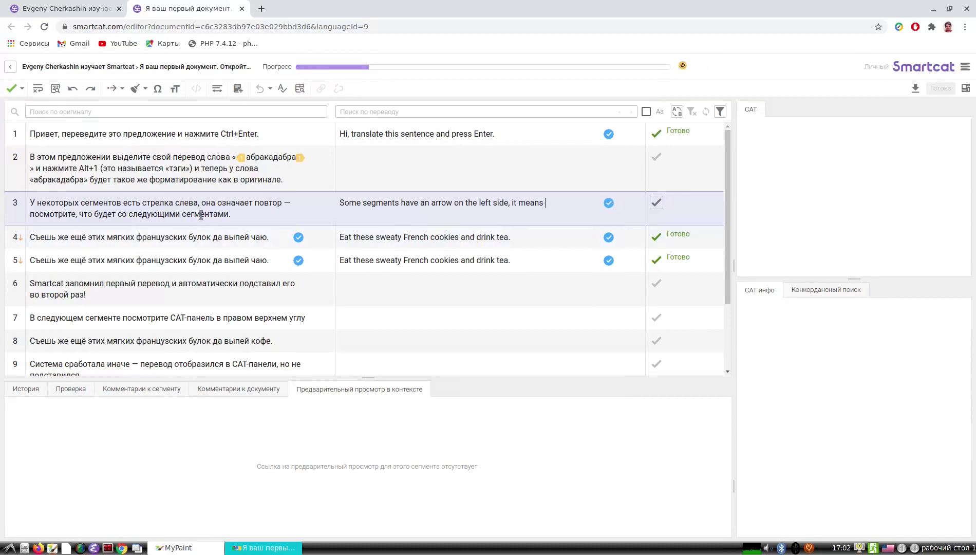
type("a repetition, see wha")
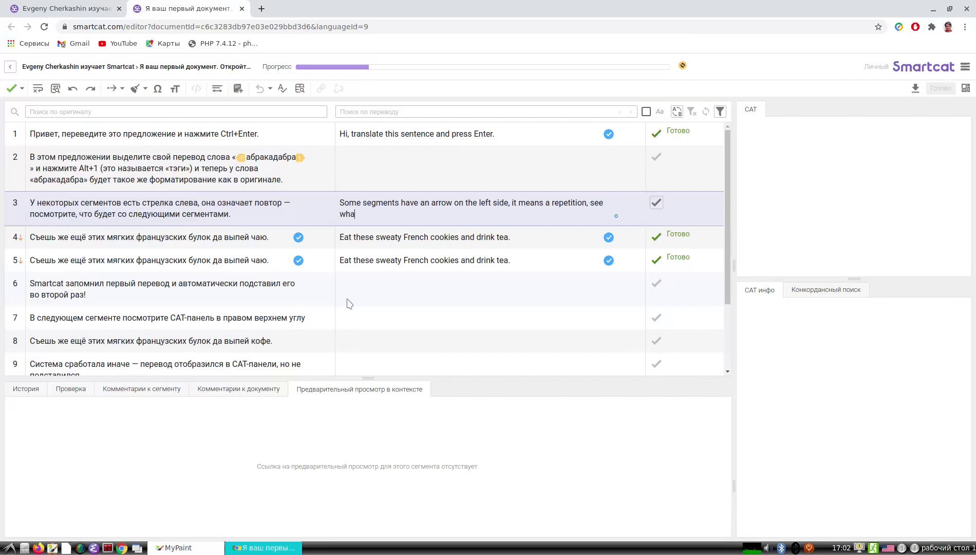
type("t will happend")
type("with the following segments.")
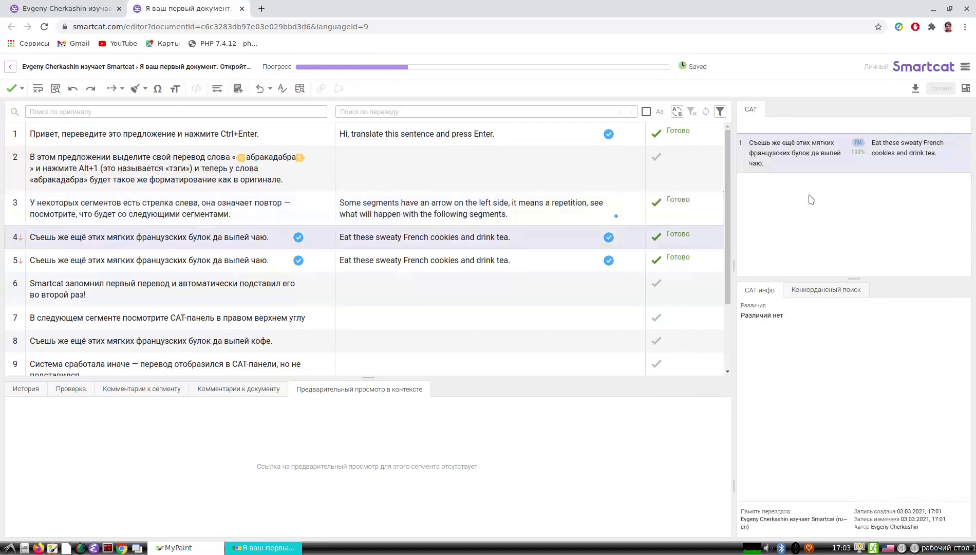
Compare the source texts and CAT matches of segments 2 and 3, and check the document's download options.
key("Up")
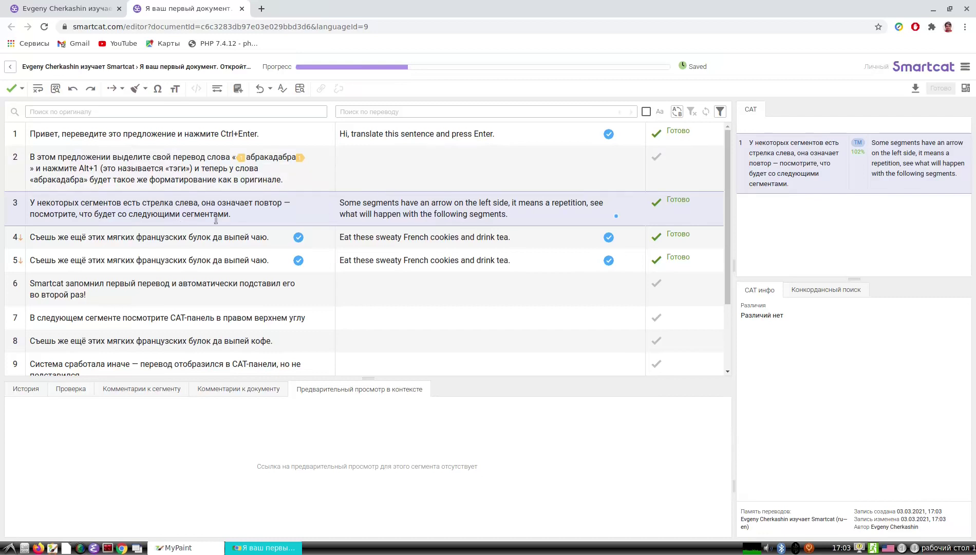
left_click(466, 188)
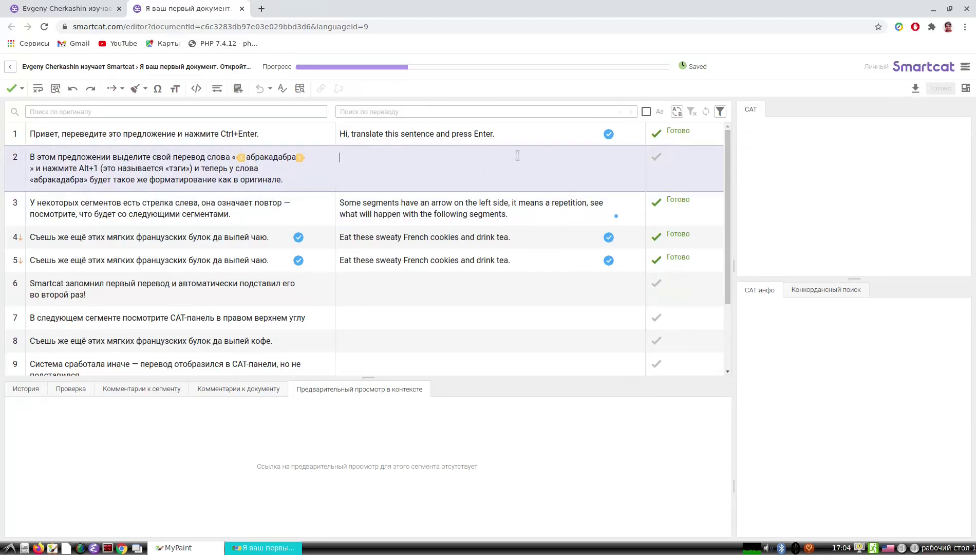
left_click(426, 213)
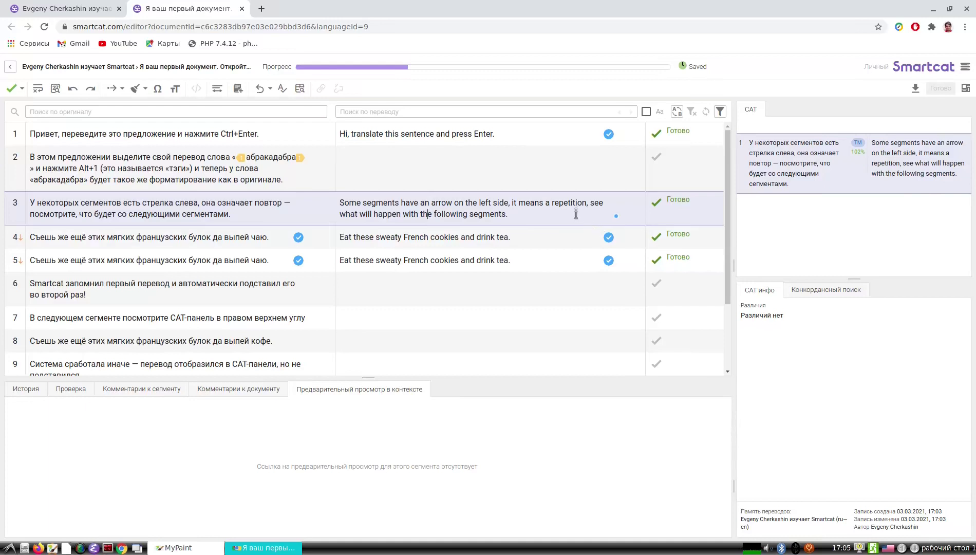
left_click(914, 88)
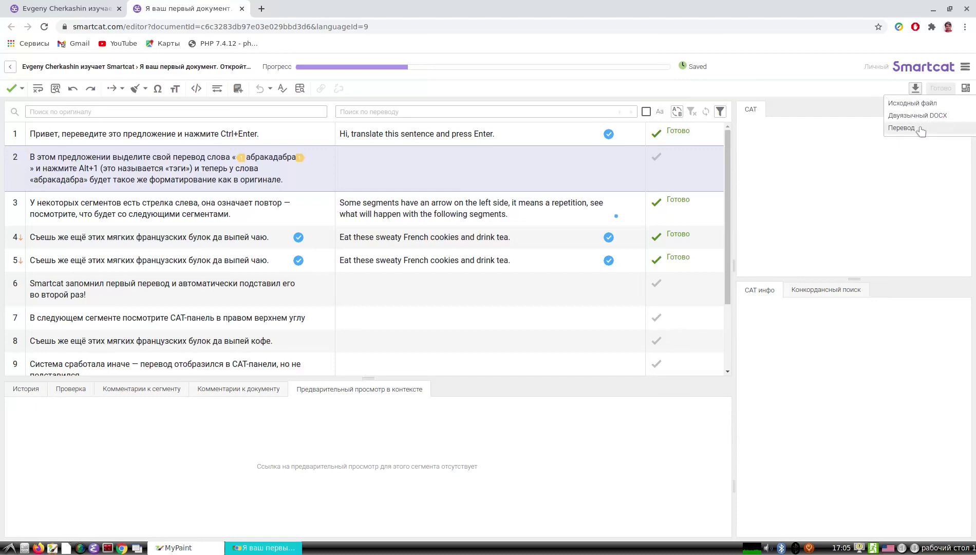
left_click(919, 128)
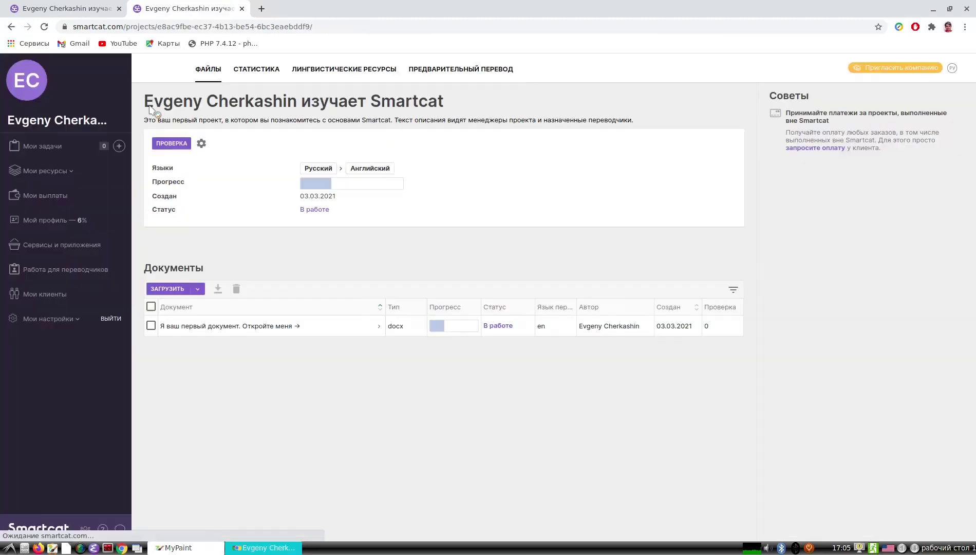
Export the ru > en translation memory from the resources and open the exported TMX file.
left_click(48, 171)
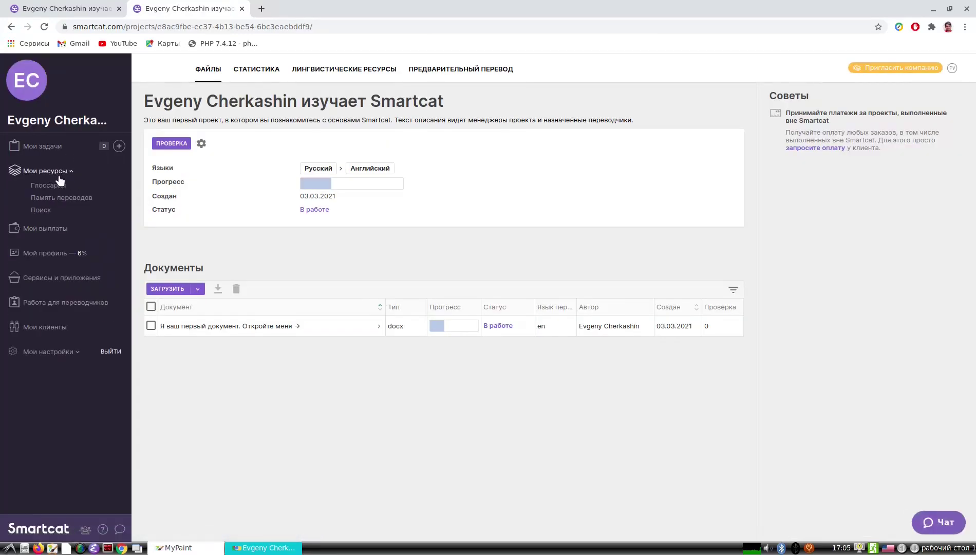
left_click(54, 186)
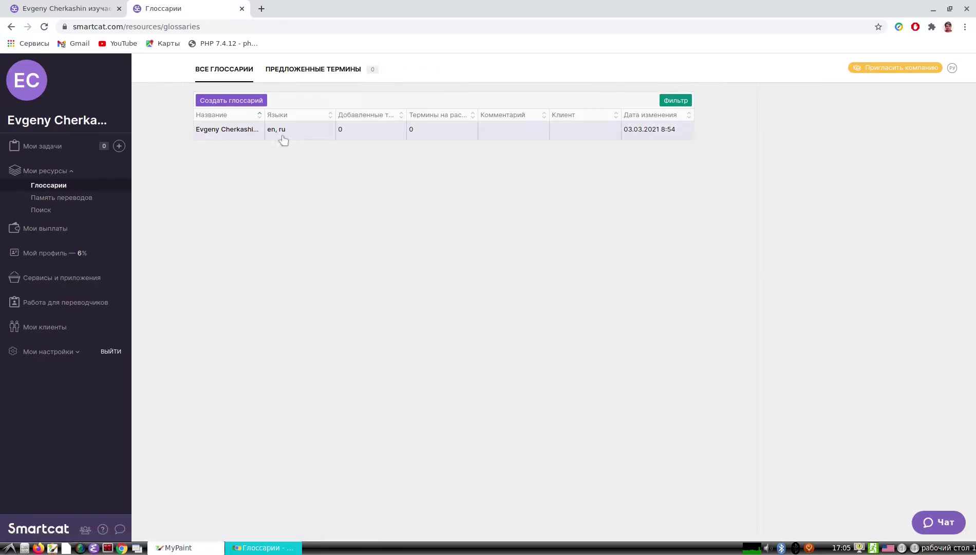
left_click(55, 199)
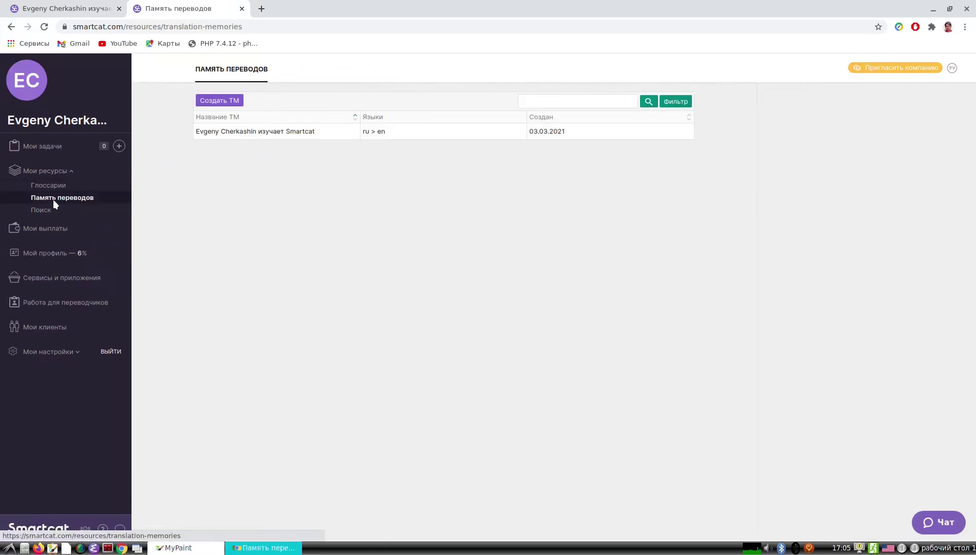
left_click(265, 135)
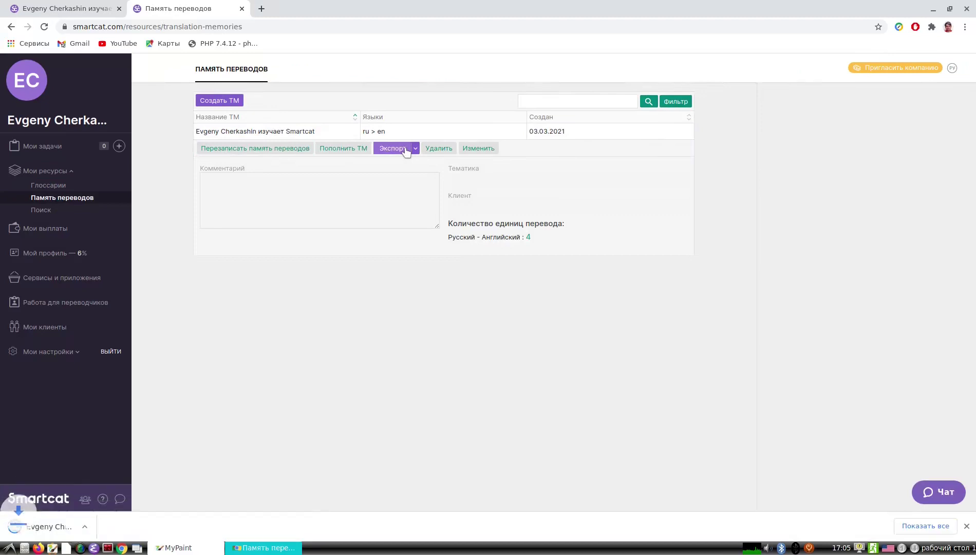
left_click(72, 528)
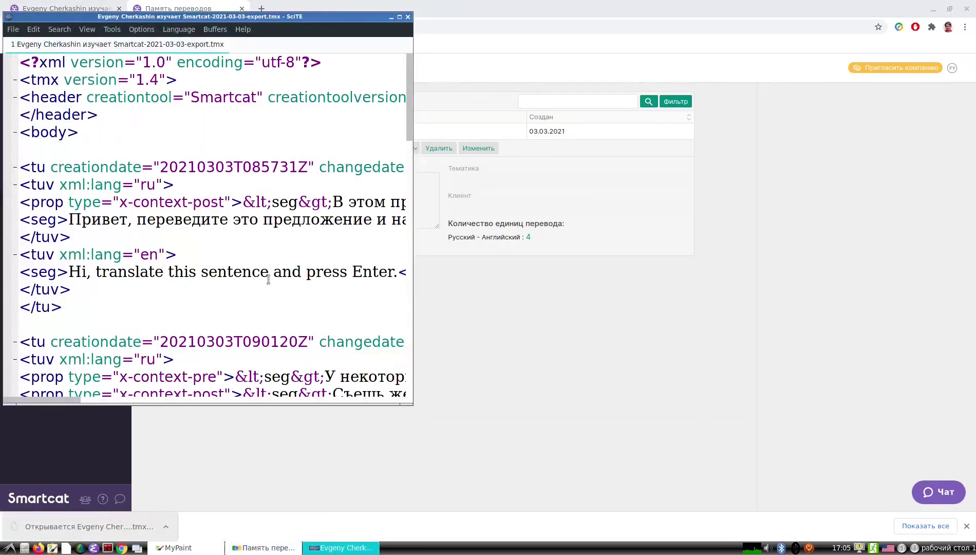
Examine the TMX file's translation units, including their language attributes, context properties and paired Russian and English segments, and close it.
left_click_drag(412, 405, 908, 469)
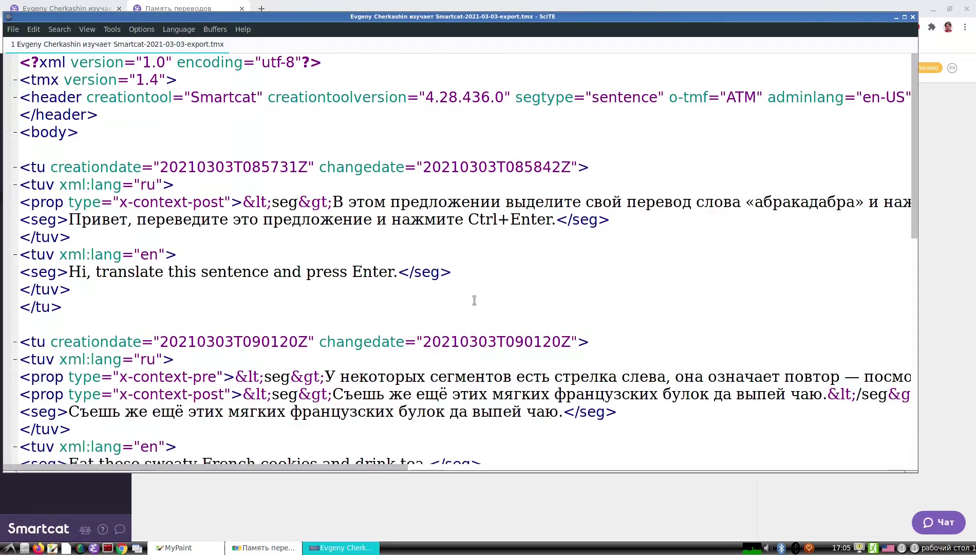
scroll(474, 300, "down", 4)
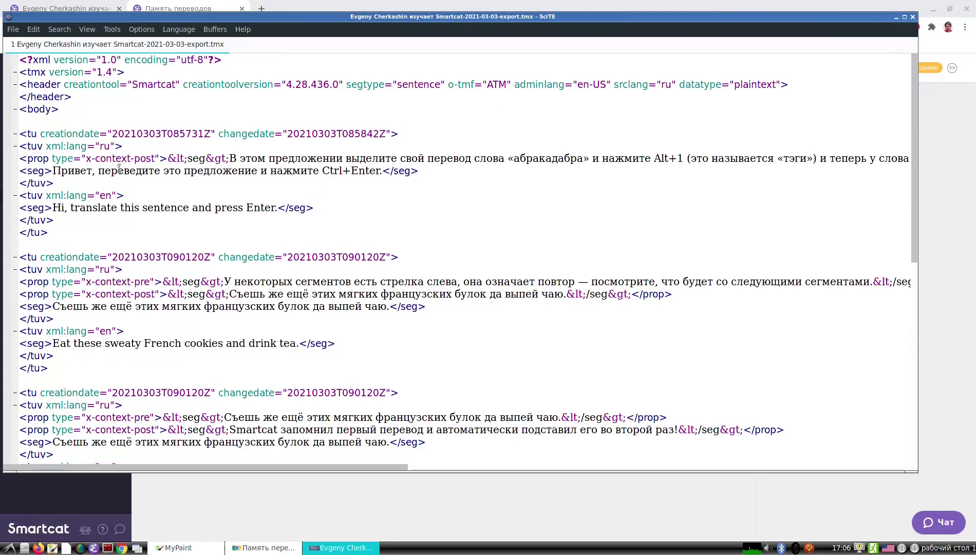
scroll(118, 168, "down", 3)
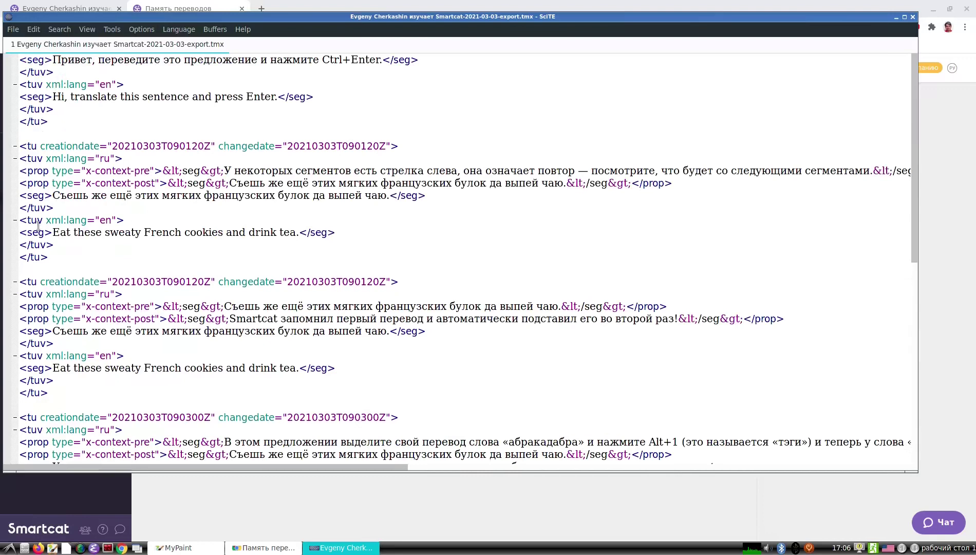
left_click_drag(25, 220, 56, 243)
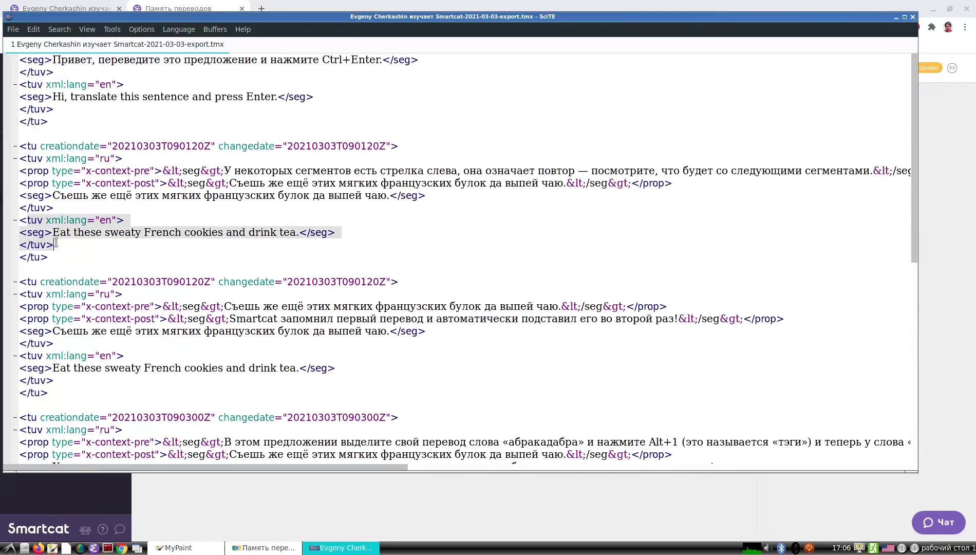
double_click(33, 231)
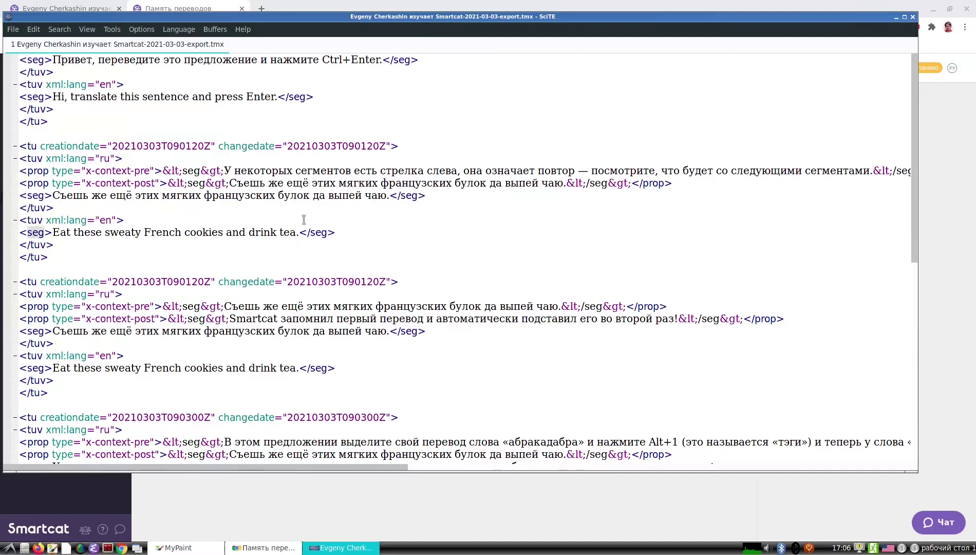
double_click(38, 196)
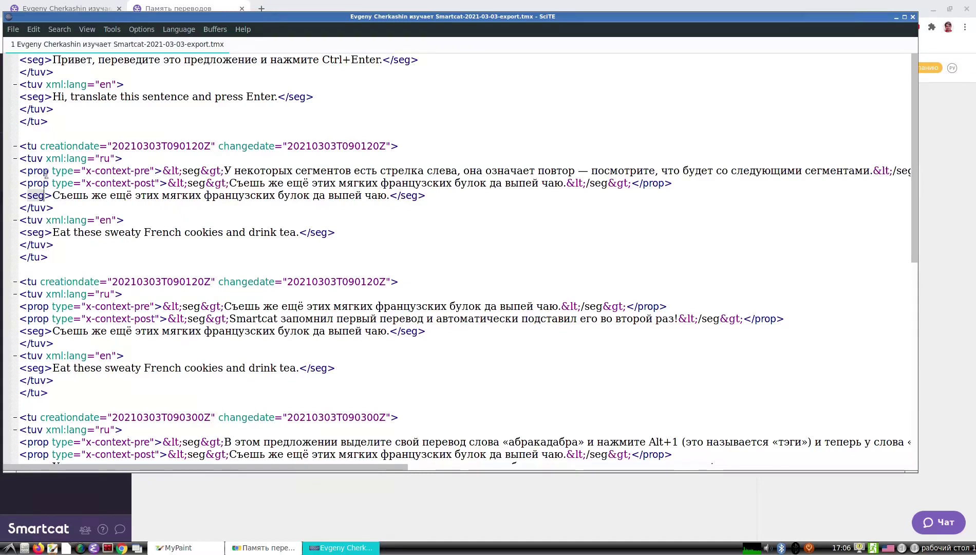
left_click_drag(99, 159, 114, 159)
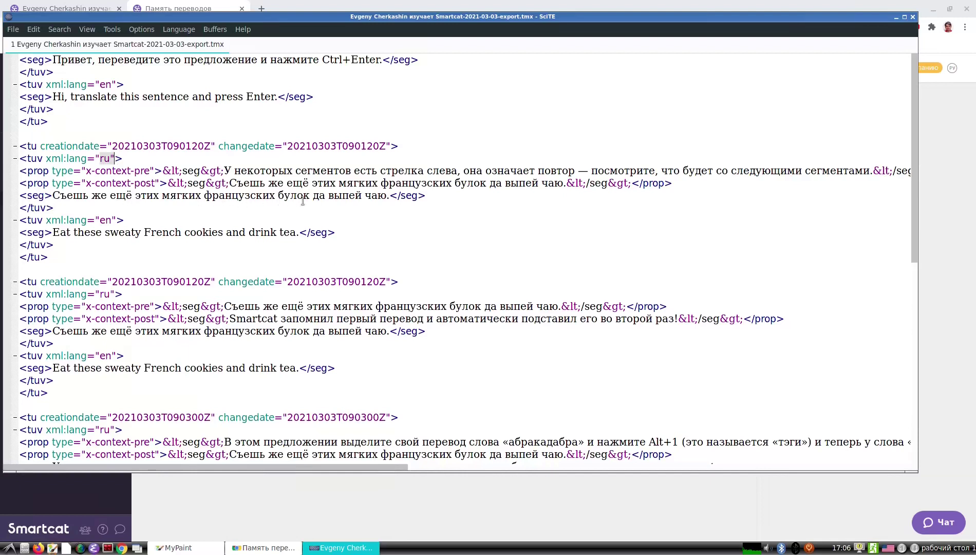
left_click(286, 170)
scroll(914, 71, "up", 3)
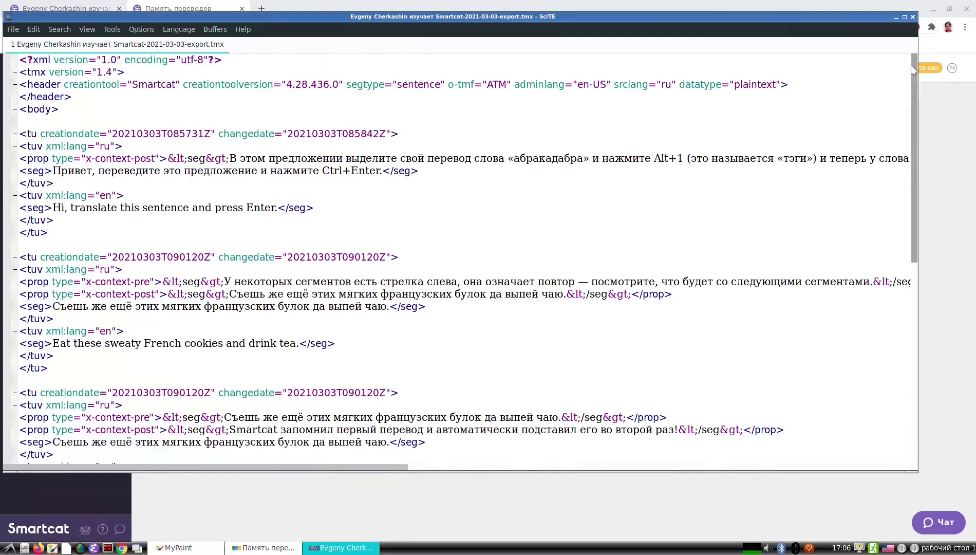
left_click(913, 18)
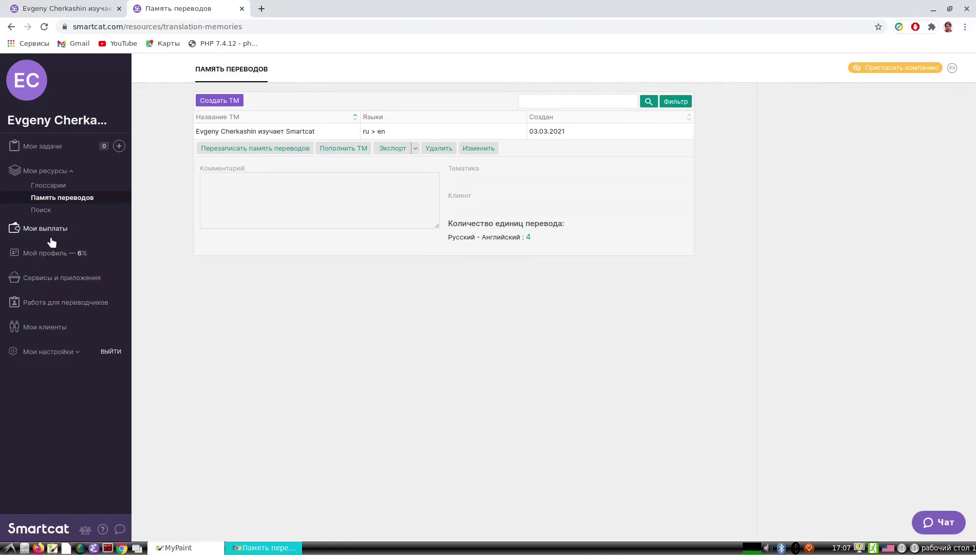
Browse the available services and integrations, including the page packages for machine translation and text recognition.
left_click(80, 280)
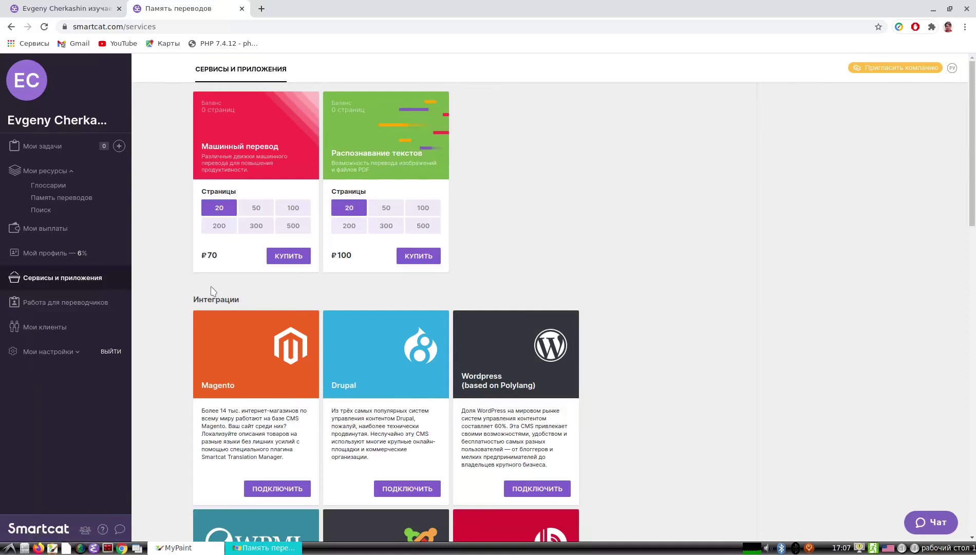
scroll(144, 365, "down", 15)
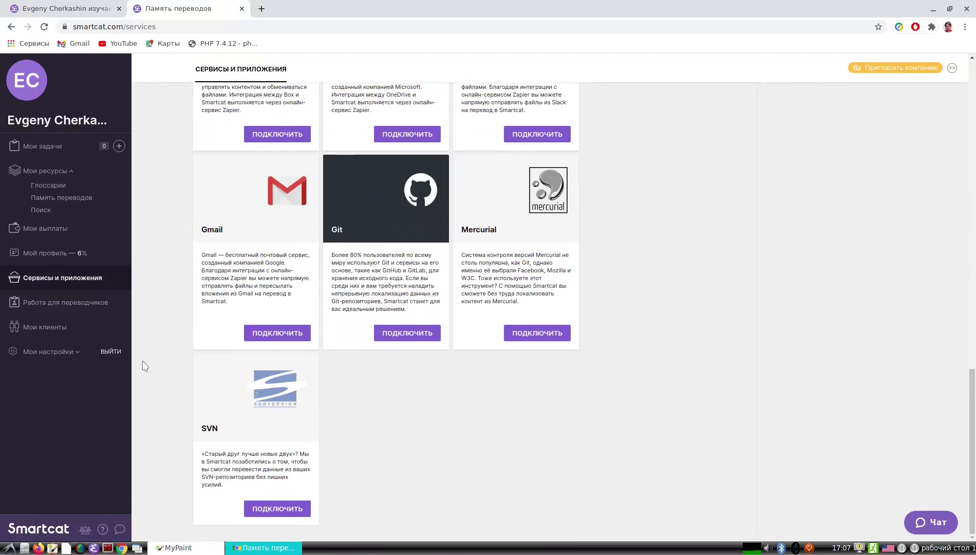
scroll(145, 365, "up", 12)
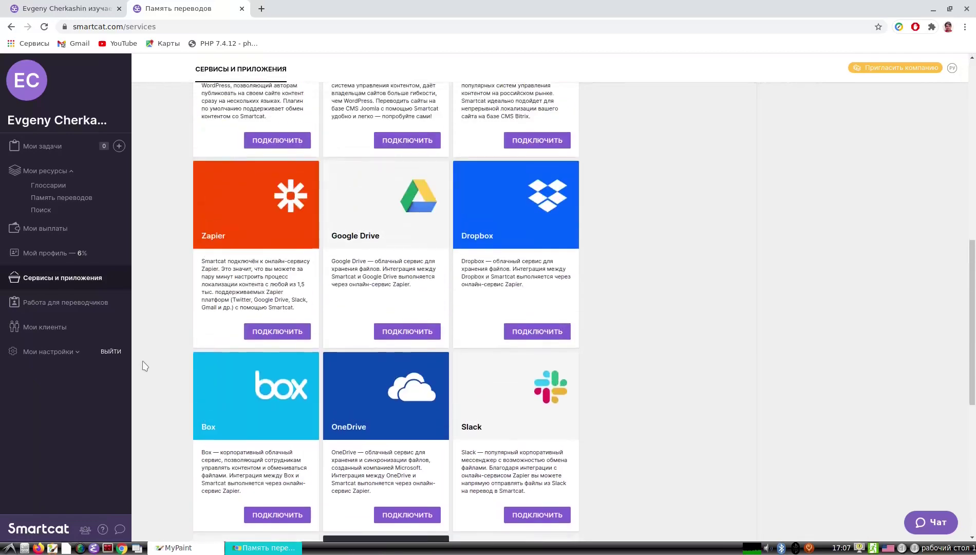
scroll(144, 364, "up", 5)
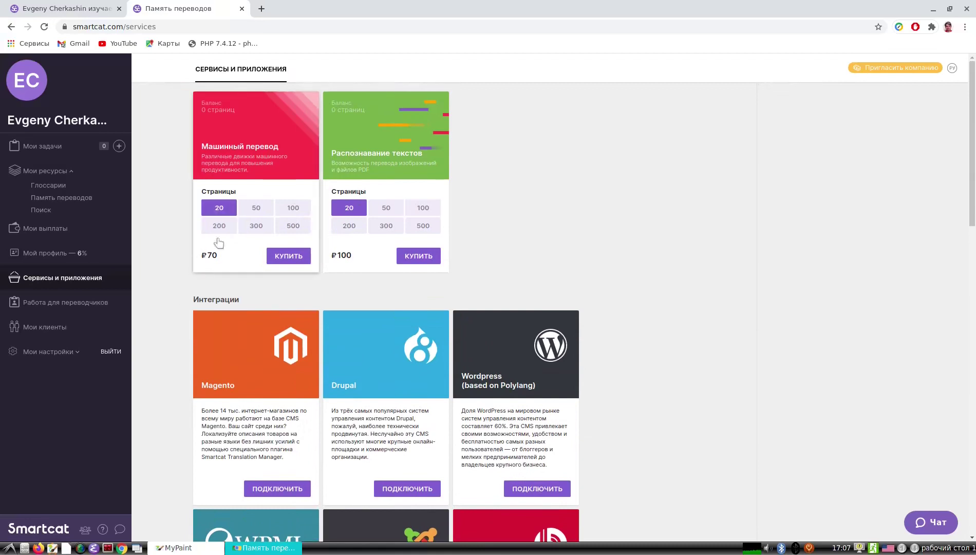
left_click(288, 256)
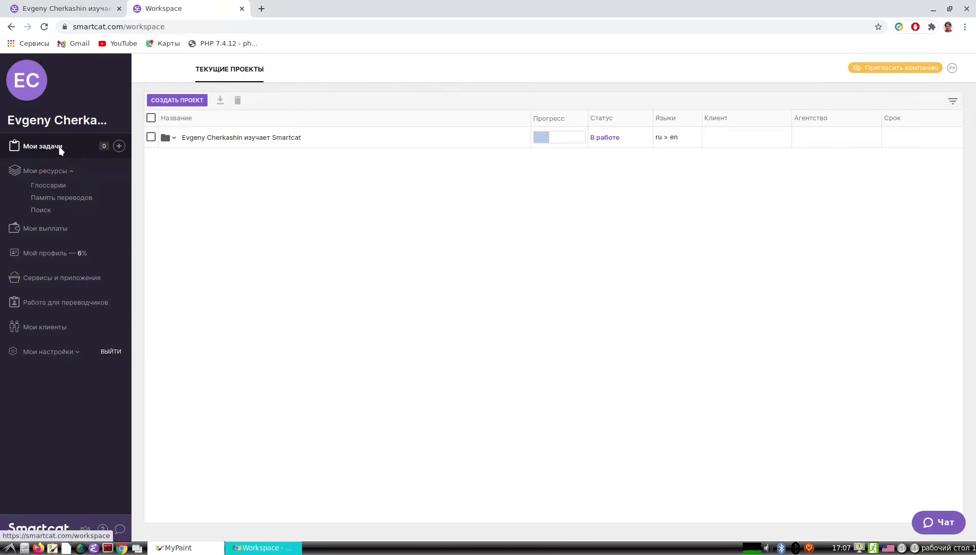
Open the sample document in the editor from the learning project in the task list, and close the workspace page.
left_click(241, 137)
left_click(366, 157)
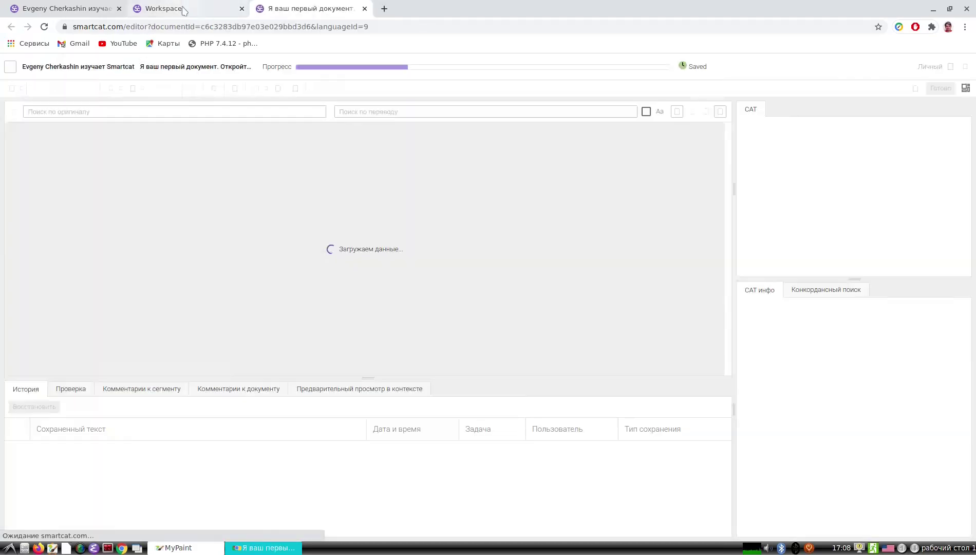
left_click(198, 12)
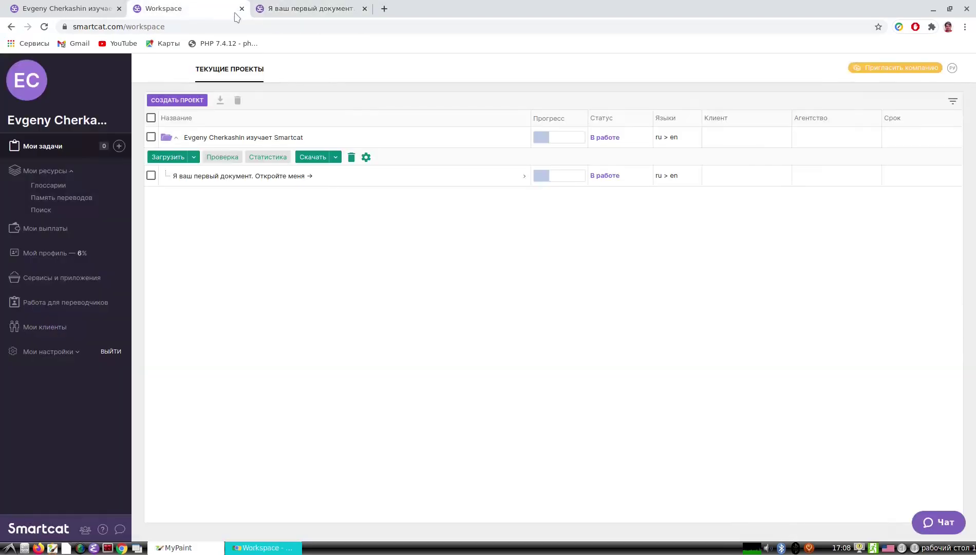
left_click(241, 8)
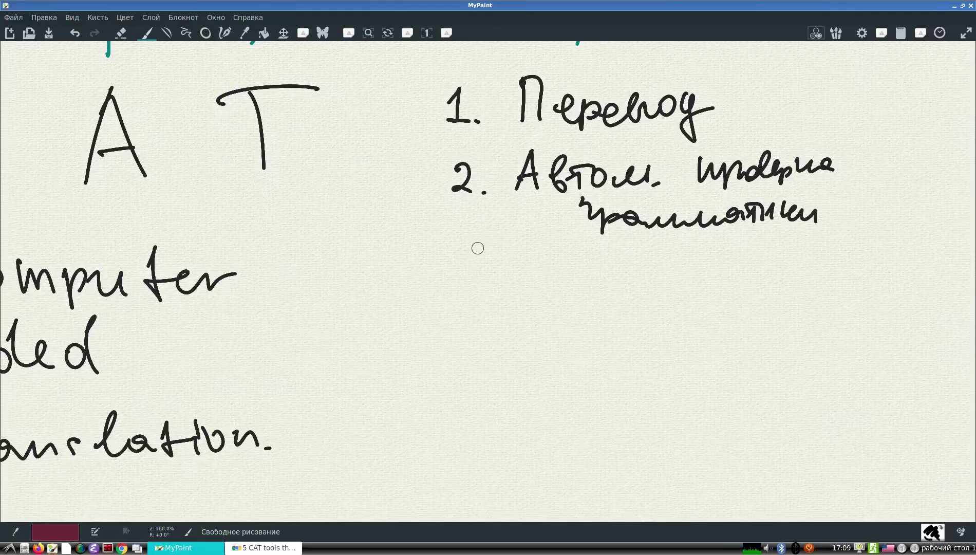
Switch to MyPaint and handwrite "3. Сопоставление текстов" in dark red as the third item of the CAT features list.
mouse_move(460, 265)
left_mouse_down()
mouse_move(469, 269)
mouse_move(461, 294)
left_mouse_up()
left_click(490, 294)
mouse_move(525, 259)
left_mouse_down()
mouse_move(531, 296)
mouse_move(581, 289)
left_mouse_up()
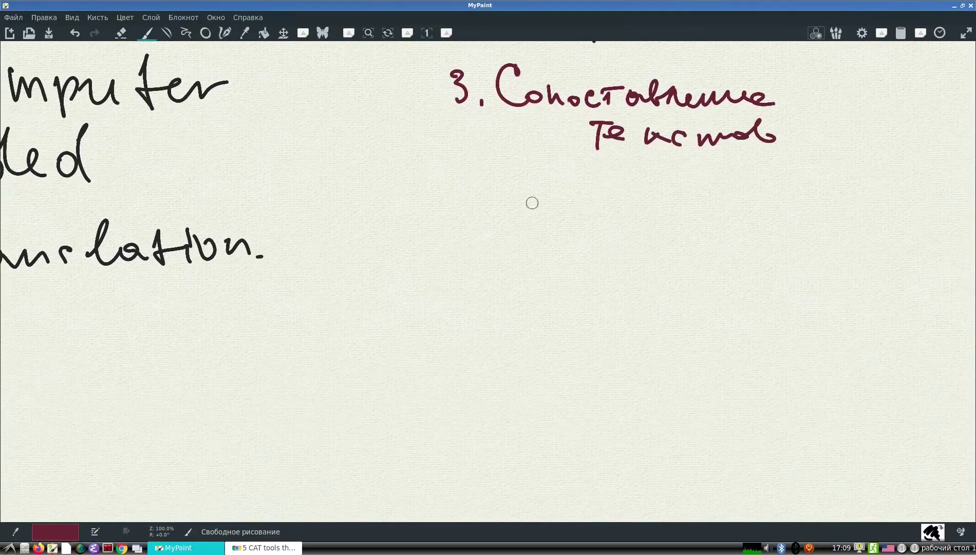
Draw an empty two-column table frame in dark red below the third list item.
mouse_move(425, 205)
left_mouse_down()
mouse_move(609, 211)
mouse_move(899, 265)
left_mouse_up()
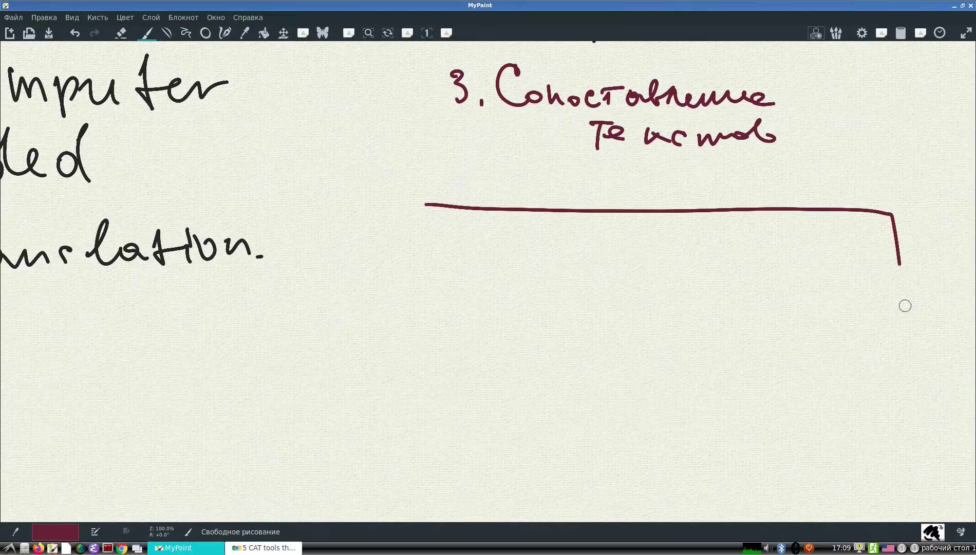
left_click_drag(905, 306, 908, 472)
left_click_drag(658, 210, 652, 470)
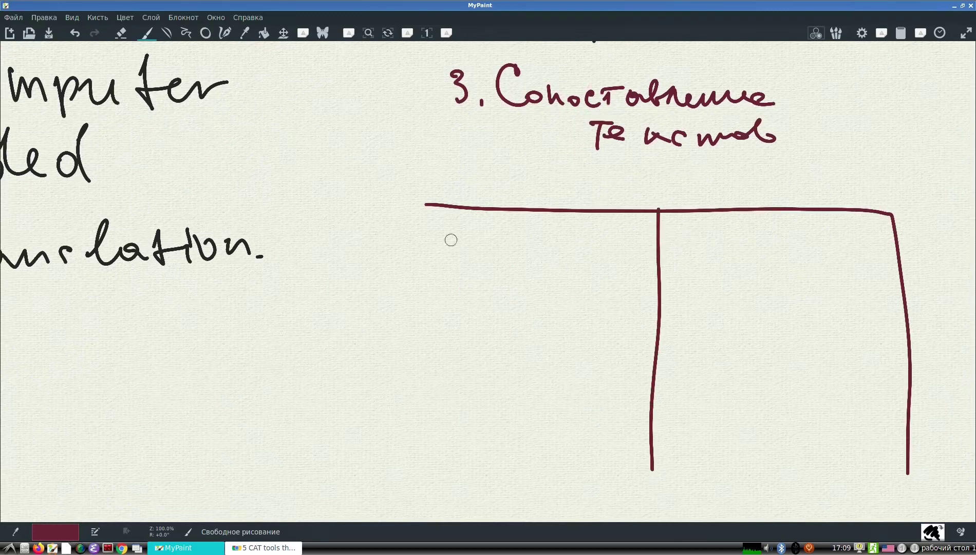
left_click_drag(421, 204, 430, 450)
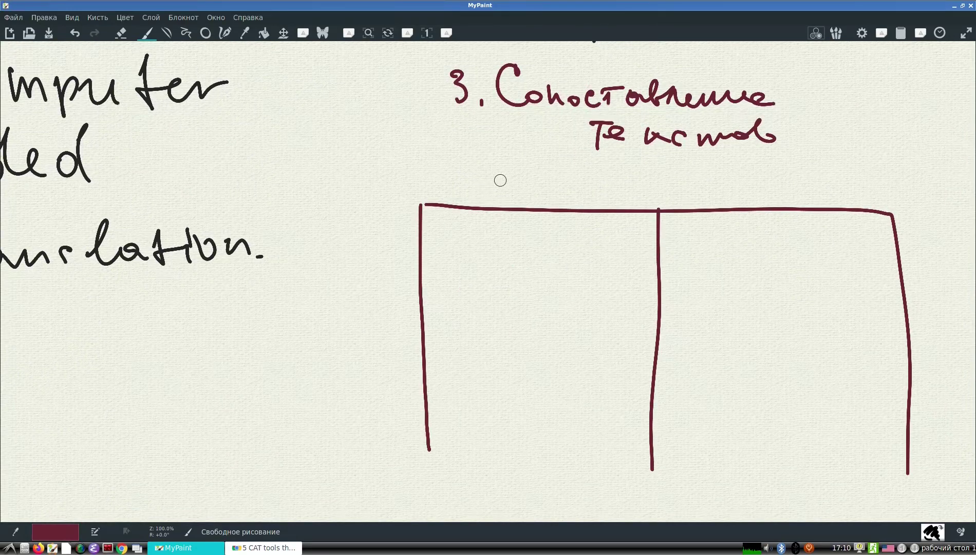
Handwrite the headings "EN" over the table's first column and "RU" over its second column.
left_click_drag(488, 173, 489, 199)
mouse_move(488, 173)
left_mouse_down()
mouse_move(503, 173)
mouse_move(503, 198)
left_mouse_up()
mouse_move(508, 195)
left_mouse_down()
mouse_move(509, 178)
mouse_move(529, 177)
left_mouse_up()
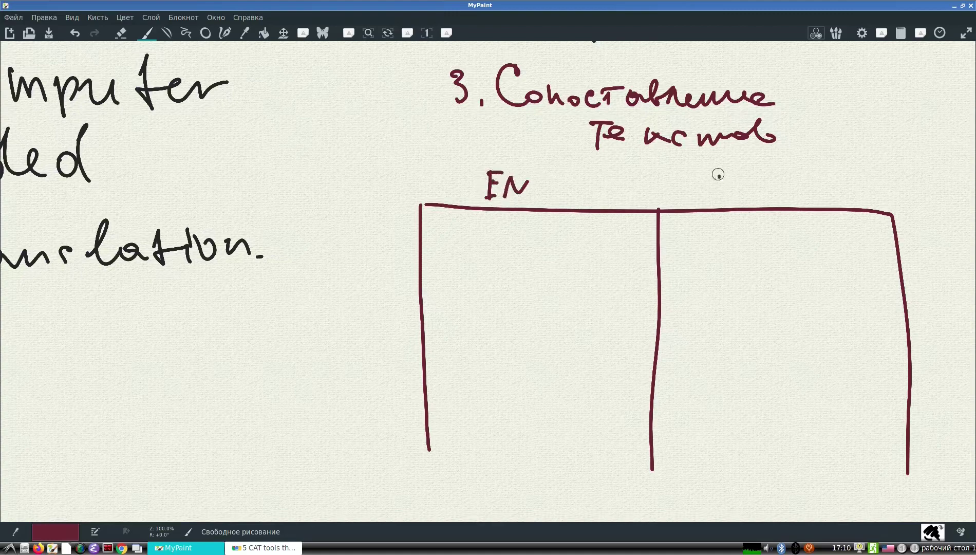
left_click_drag(718, 175, 719, 199)
left_click_drag(719, 175, 731, 199)
left_click_drag(735, 176, 763, 200)
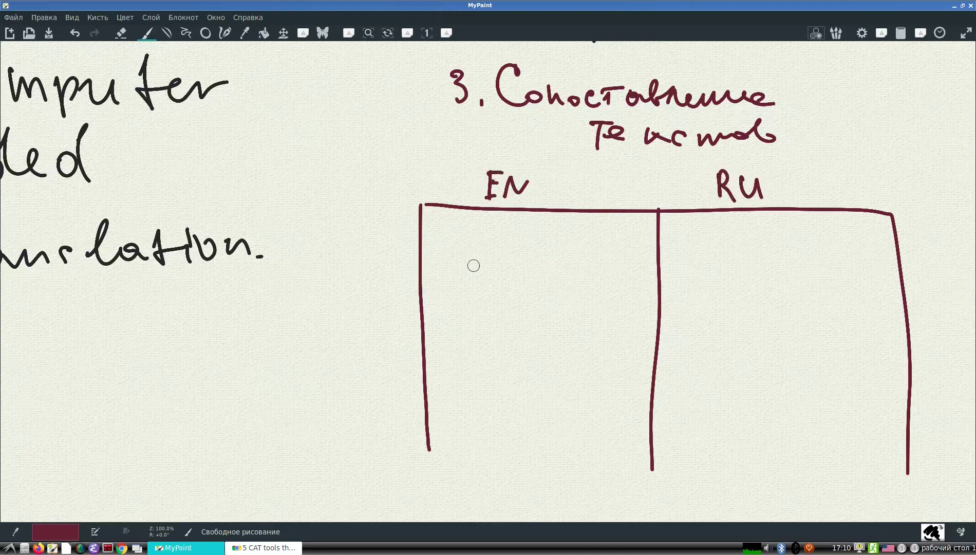
Sketch lines ending in dots as sentences in the EN and RU columns, splitting the text differently in each language.
left_click_drag(438, 251, 552, 256)
left_click(568, 253)
left_click_drag(690, 255, 784, 252)
left_click(800, 249)
left_click_drag(587, 254, 641, 254)
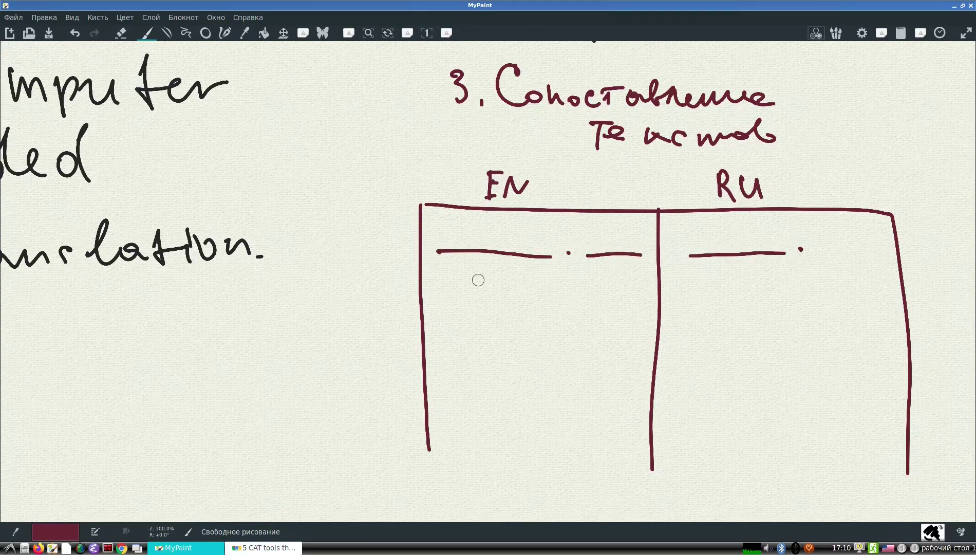
left_click_drag(424, 281, 601, 284)
left_click(497, 283)
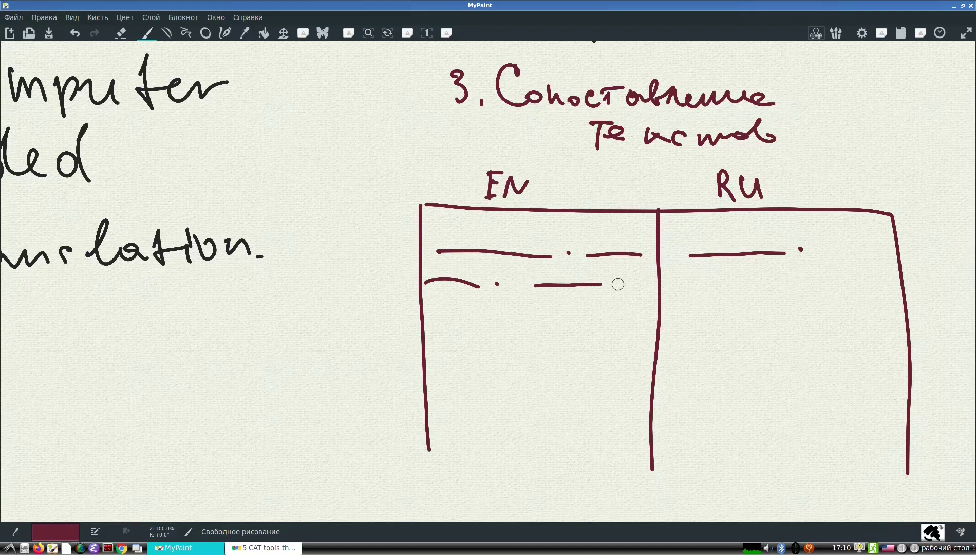
left_click(620, 284)
left_click_drag(687, 282, 856, 269)
left_click(875, 270)
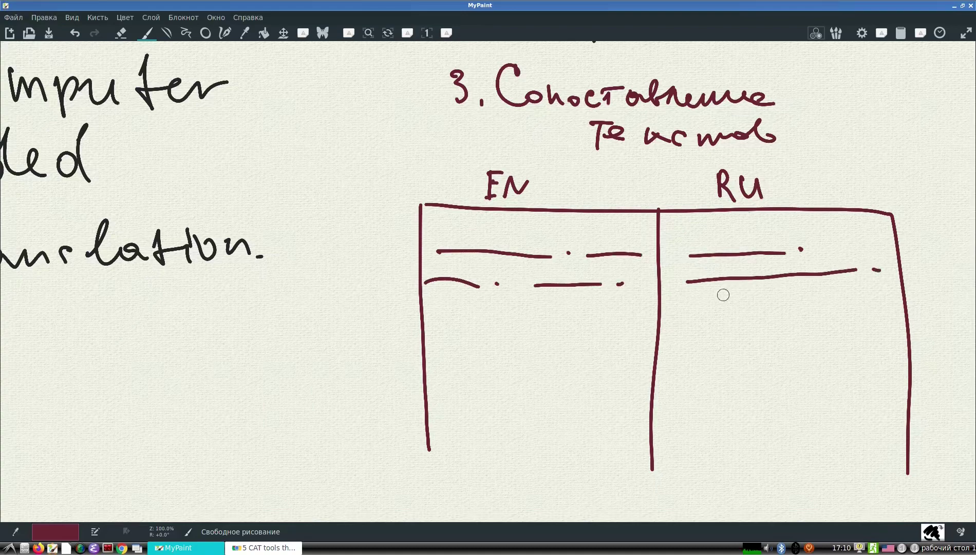
left_click_drag(689, 301, 781, 303)
left_click(805, 303)
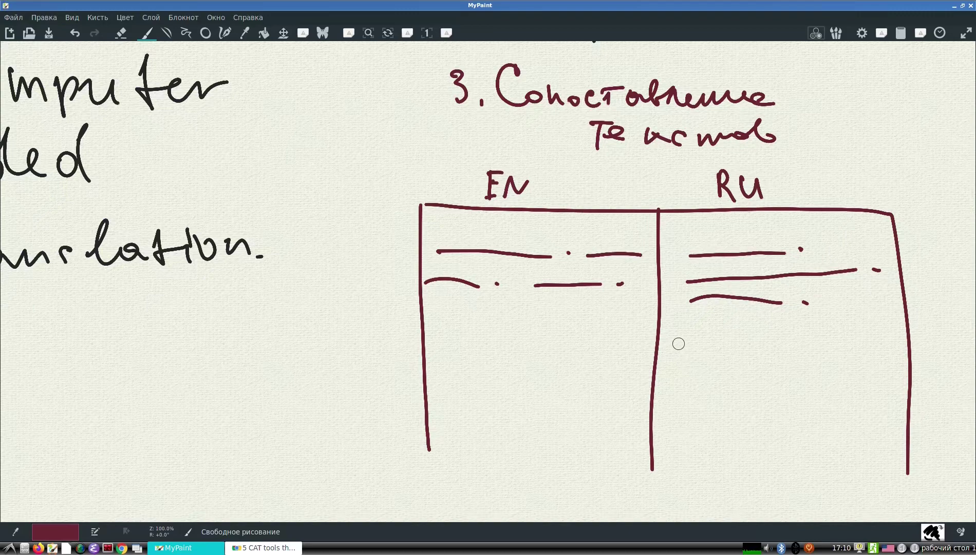
Switch to the browser and examine the supported file formats in Wikipedia's comparison of computer-assisted translation tools, especially the Poedit row.
left_click(226, 549)
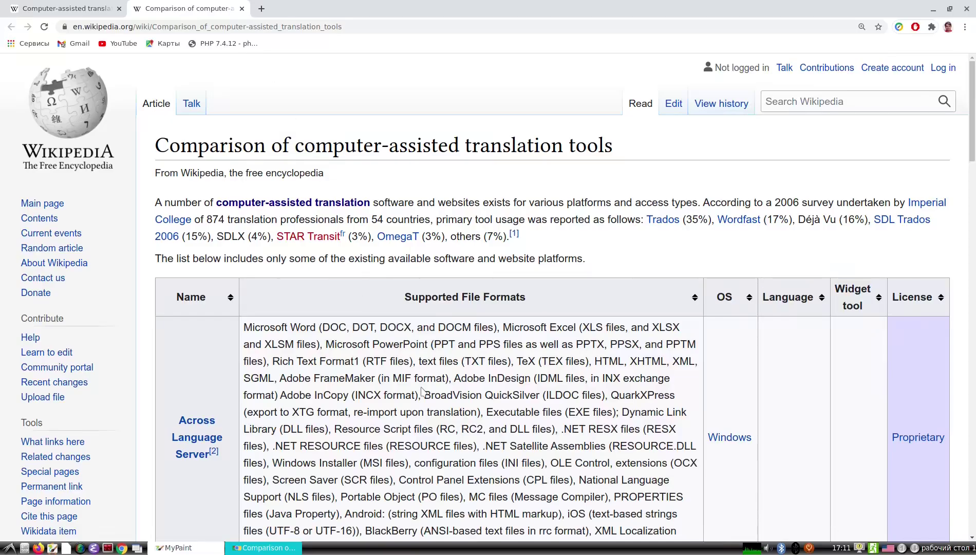
scroll(421, 390, "down", 1)
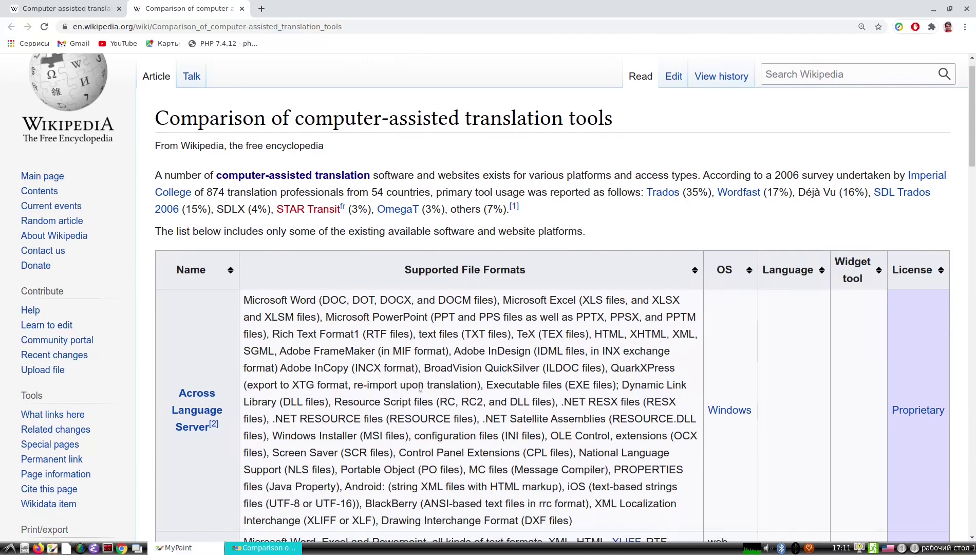
scroll(420, 386, "down", 20)
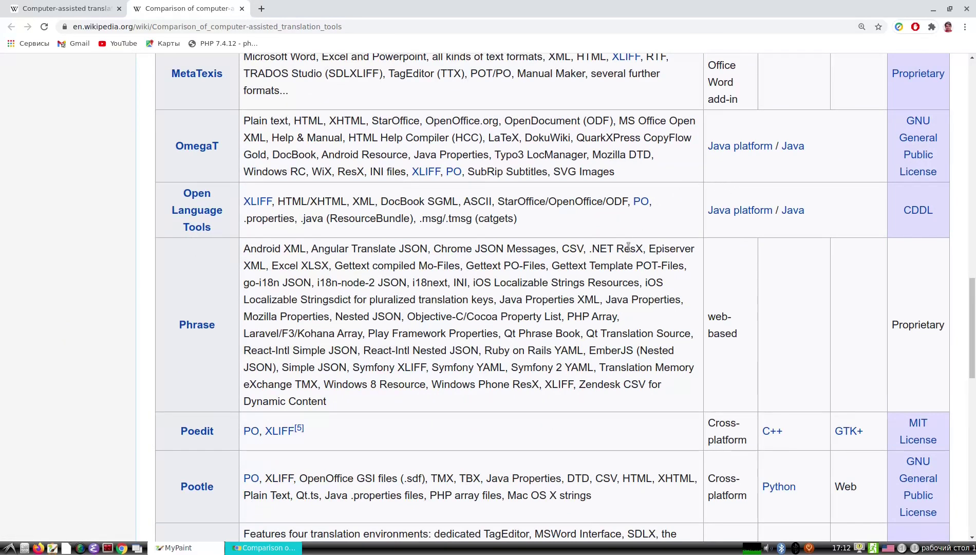
scroll(613, 244, "down", 3)
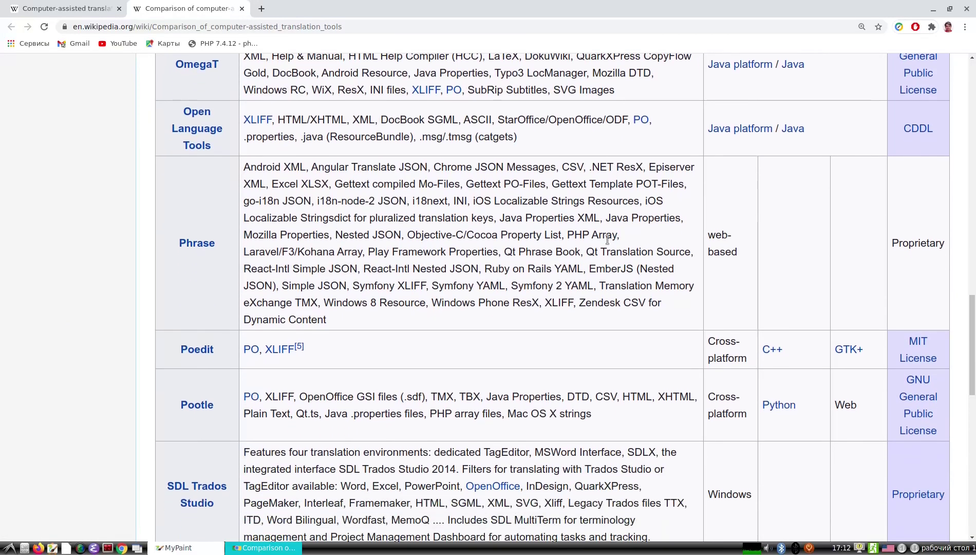
scroll(606, 244, "down", 2)
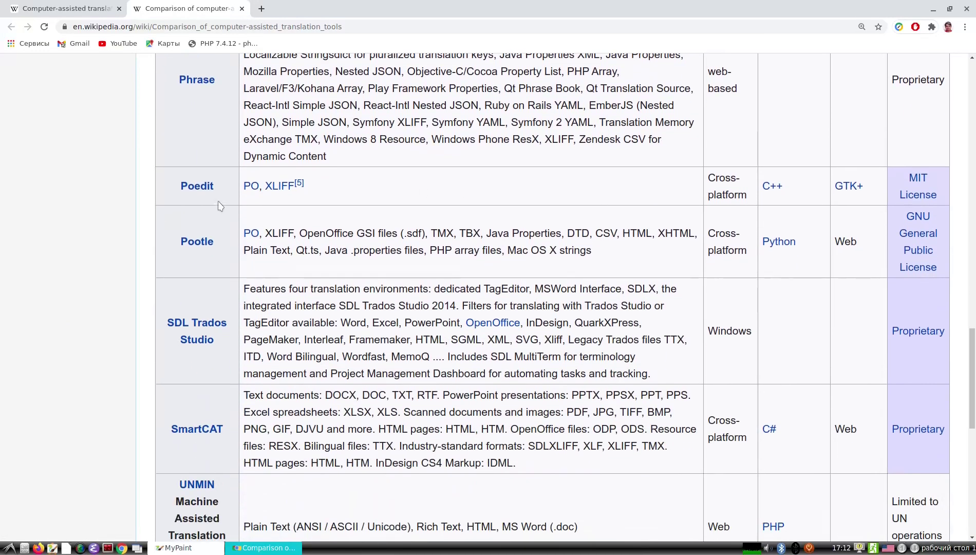
left_click_drag(216, 188, 181, 188)
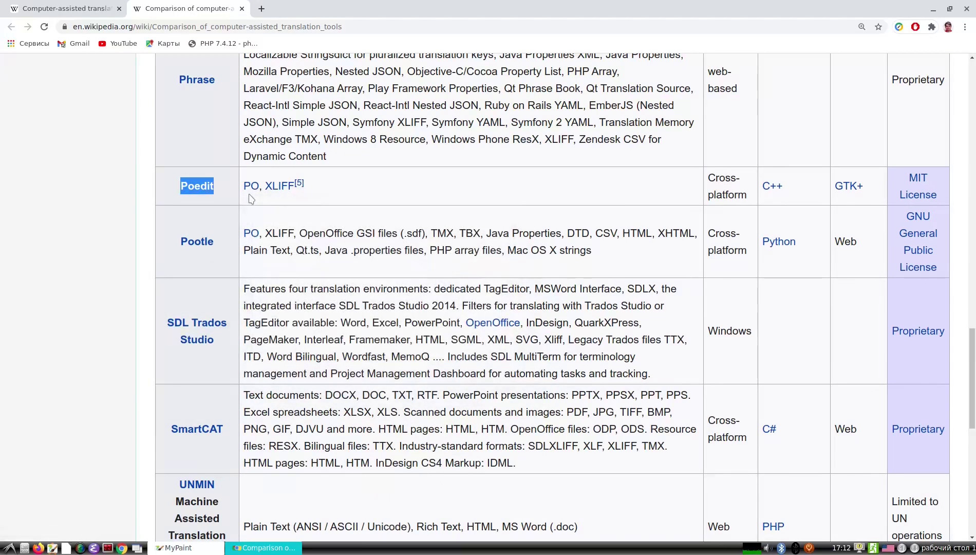
left_click(339, 195)
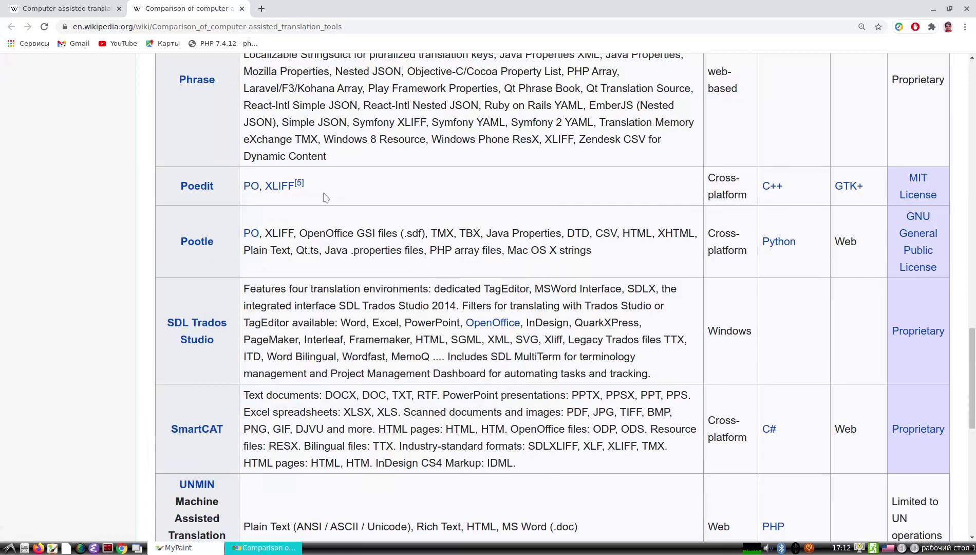
mouse_move(253, 194)
scroll(349, 206, "down", 3)
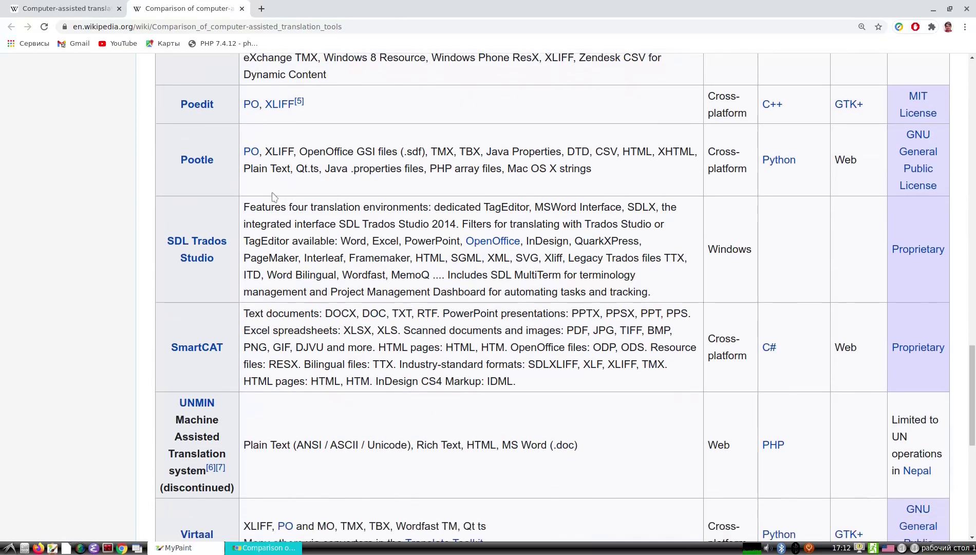
scroll(188, 146, "up", 6)
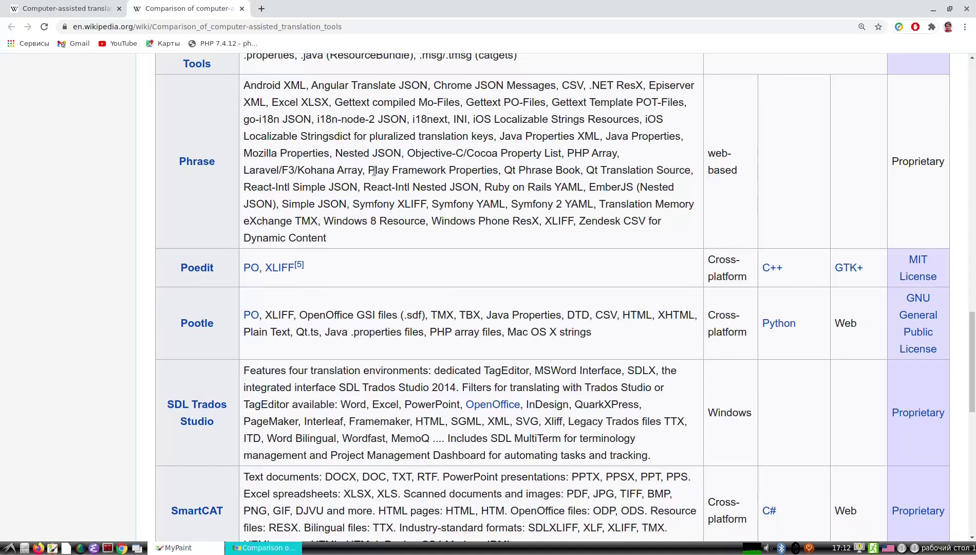
scroll(518, 304, "down", 3)
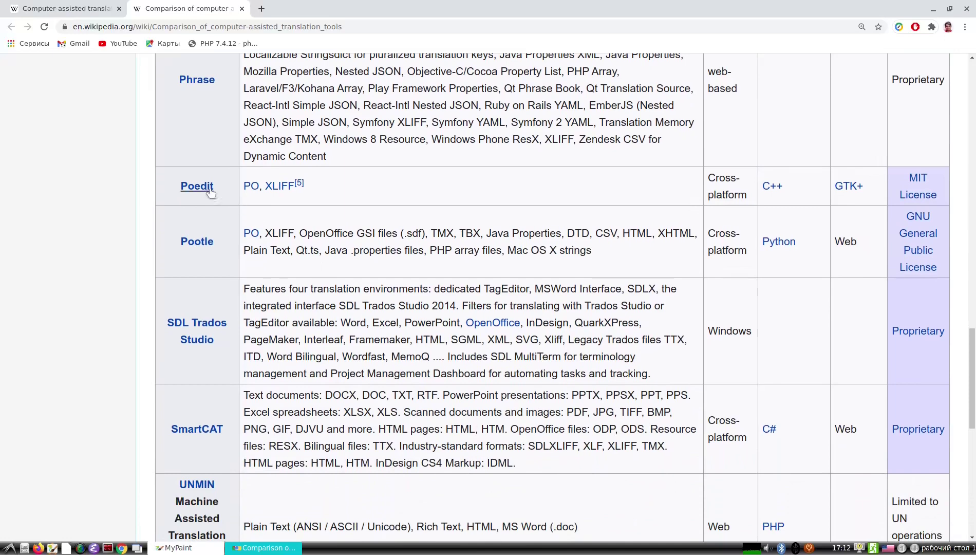
Examine the comparison table's remaining rows from SmartCAT through Wordfast, and switch to the article on computer-assisted translation.
mouse_move(199, 193)
scroll(353, 222, "down", 10)
mouse_move(184, 156)
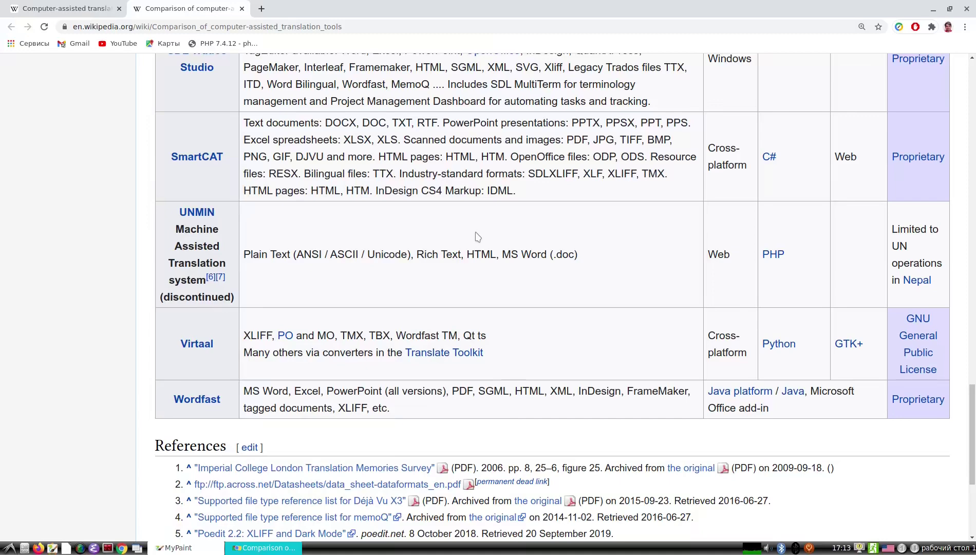
scroll(212, 278, "down", 3)
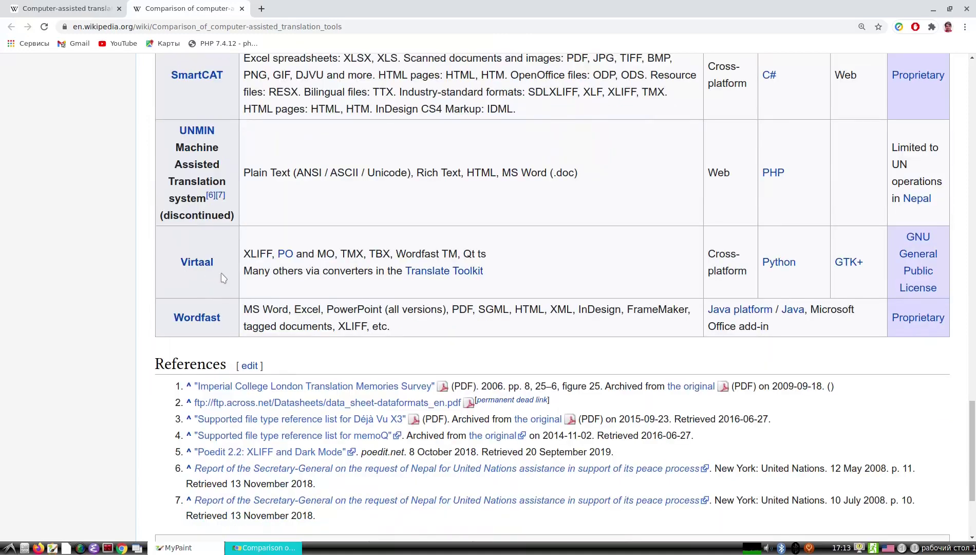
scroll(224, 278, "down", 1)
scroll(223, 277, "up", 20)
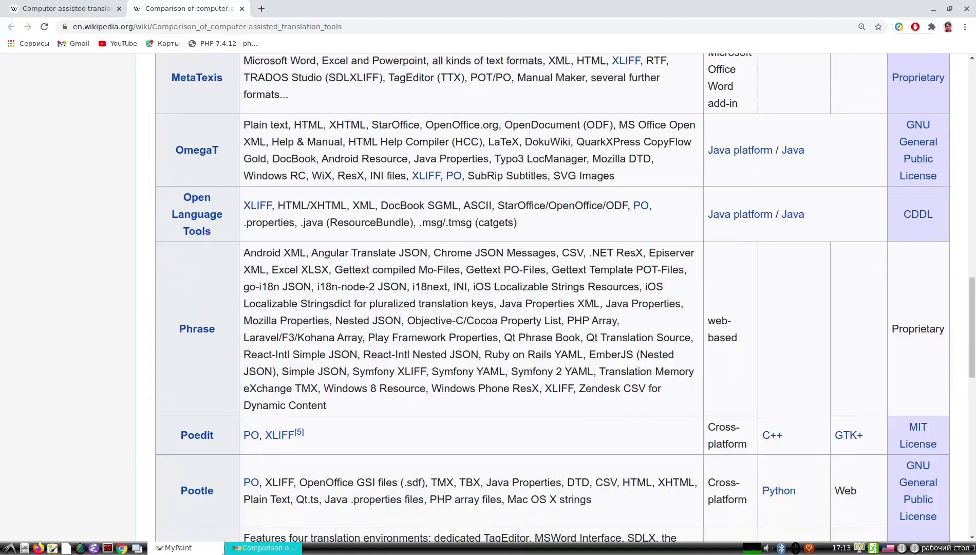
left_click(102, 14)
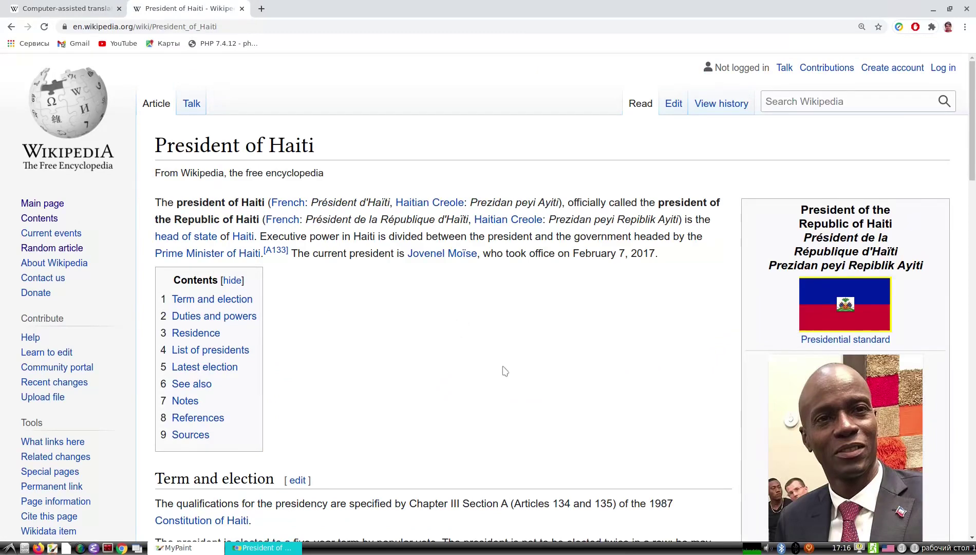
Read through the President of Haiti article down to its notes, references and sources.
scroll(506, 383, "down", 5)
scroll(503, 389, "down", 2)
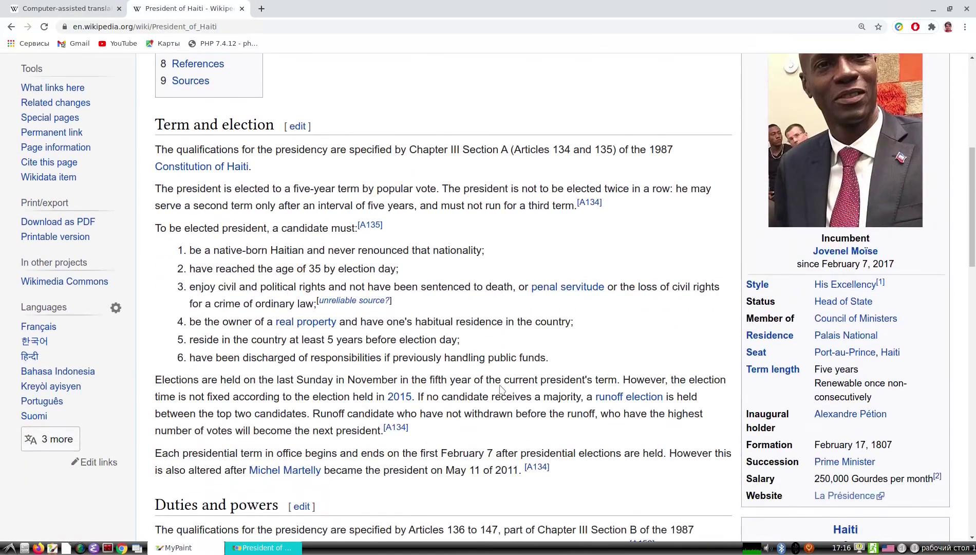
scroll(501, 389, "down", 14)
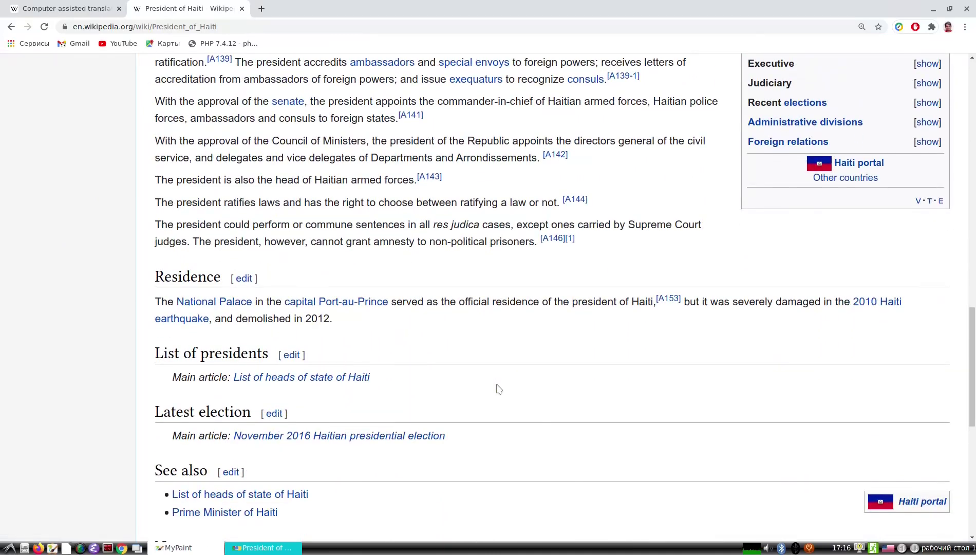
scroll(498, 389, "down", 5)
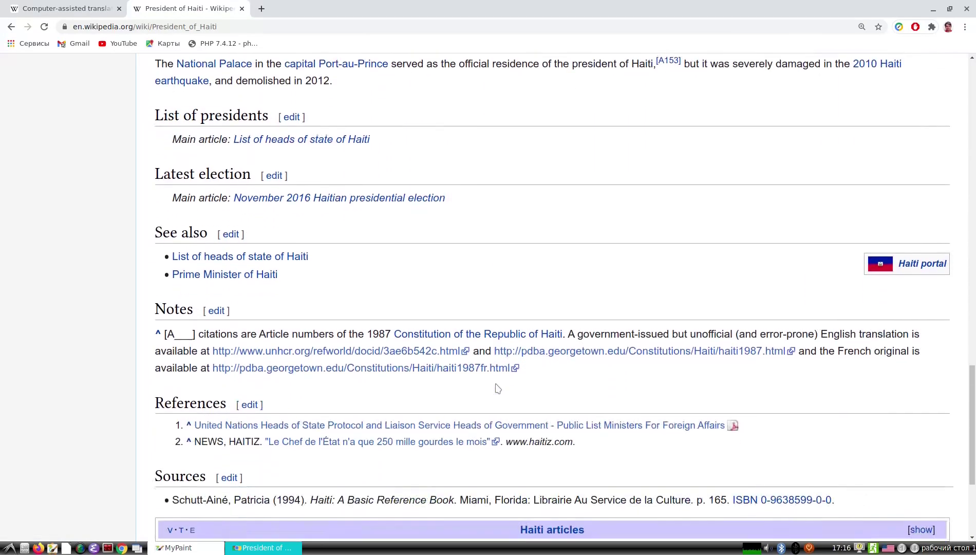
Open the President of Haiti article's source for editing and examine its infobox wikitext.
key("alt+shift+e")
scroll(534, 388, "down", 2)
scroll(533, 387, "up", 2)
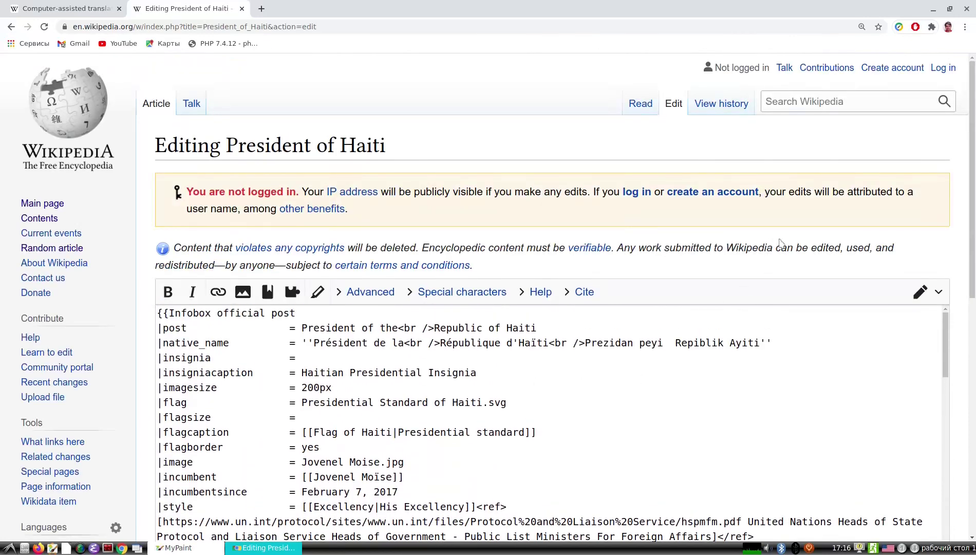
scroll(779, 244, "down", 2)
scroll(642, 258, "down", 2)
scroll(623, 268, "up", 3)
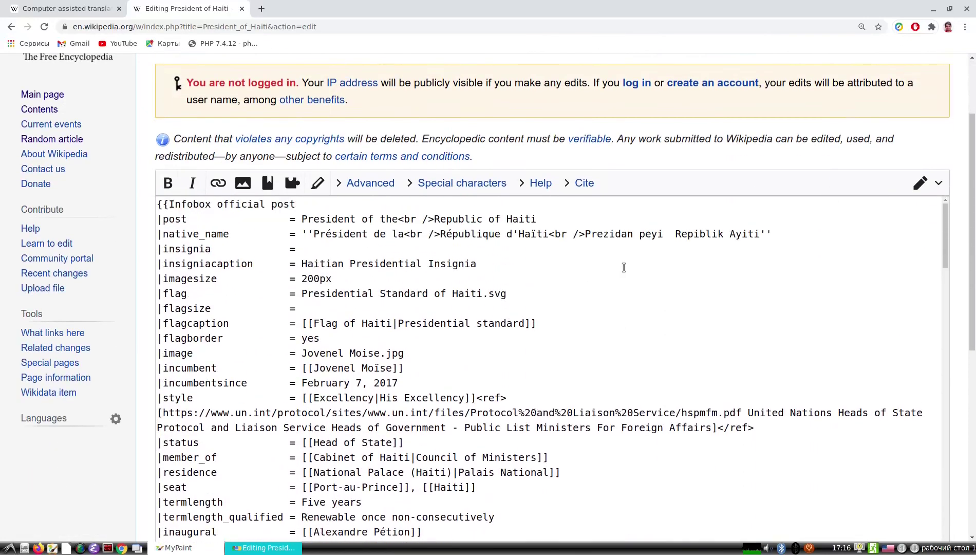
Select all of the article's wikitext and bring up the Help:Wikitext page in a separate tab.
left_click(159, 206)
key("ctrl+a")
key("ctrl+shift+t")
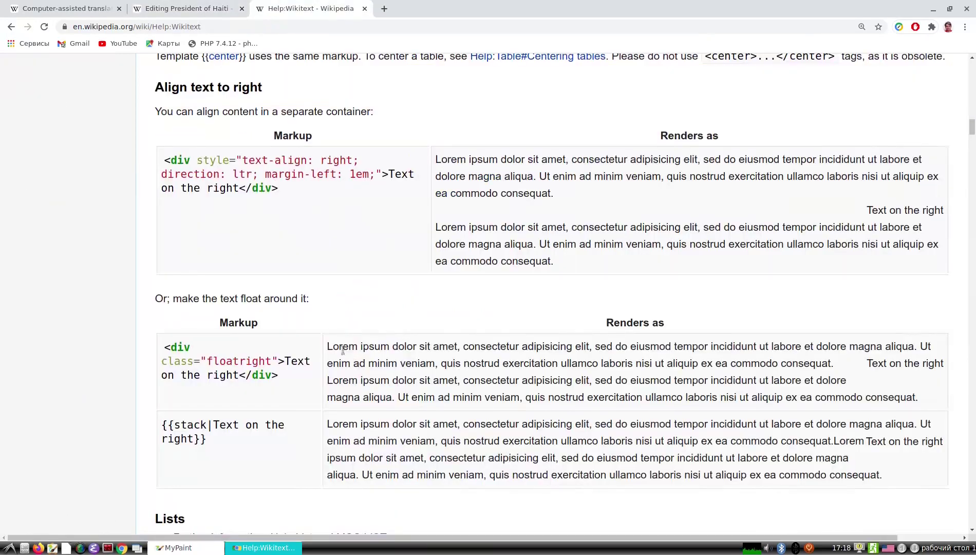
Start OmegaT from the terminal and open the recent project text/tr/en-ru, entering the master password.
left_click(108, 548)
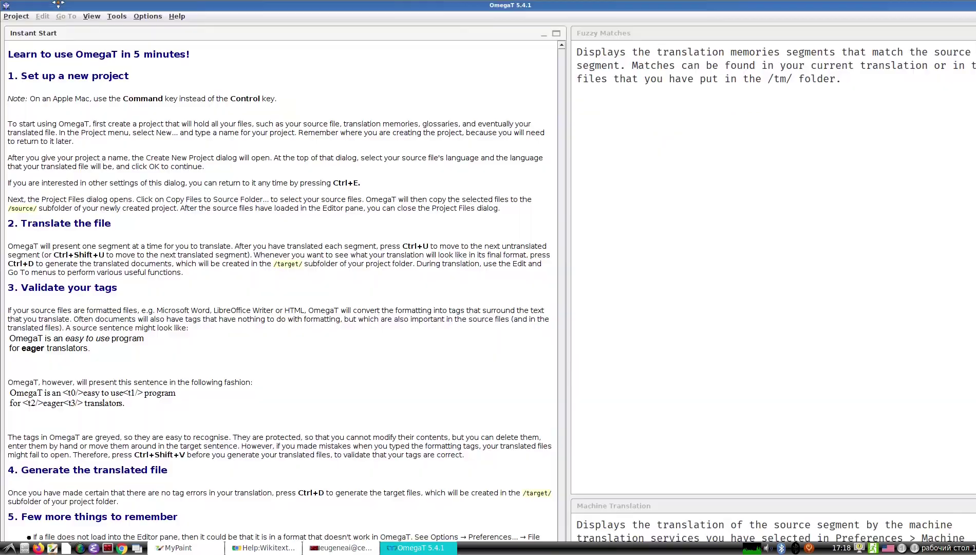
left_click(21, 17)
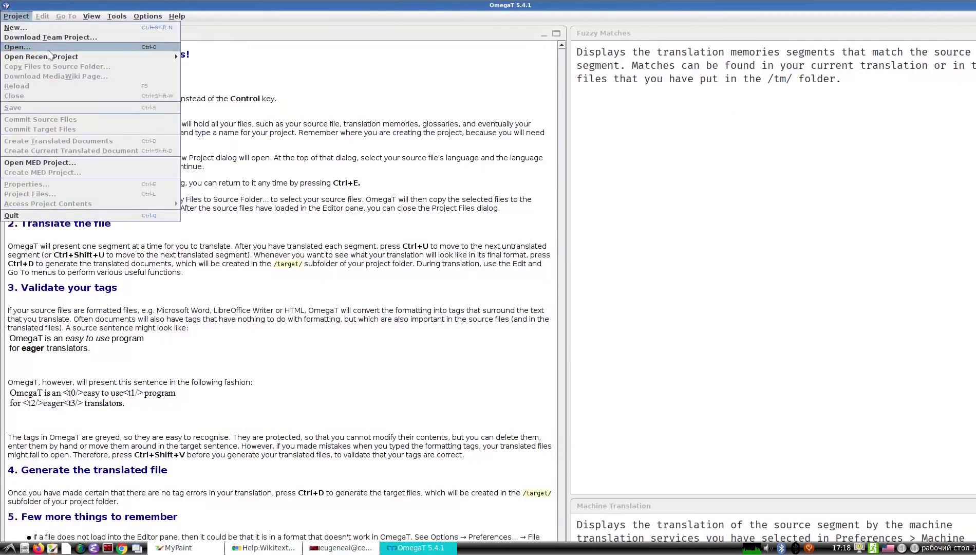
mouse_move(50, 59)
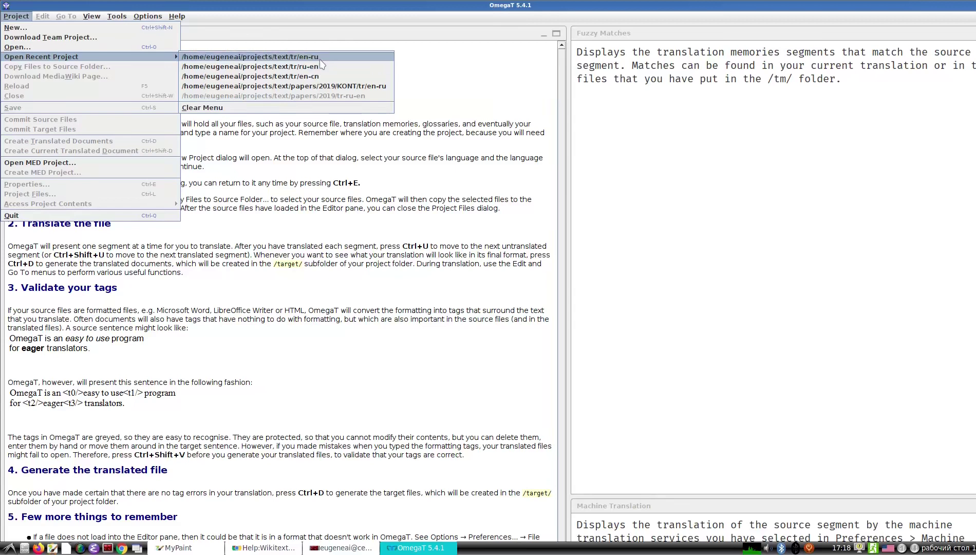
left_click(321, 57)
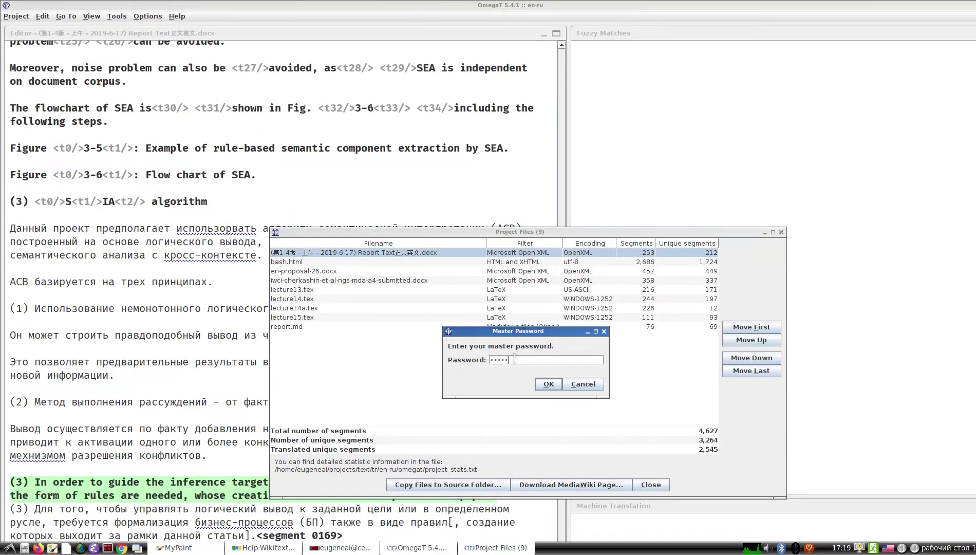
left_click(549, 389)
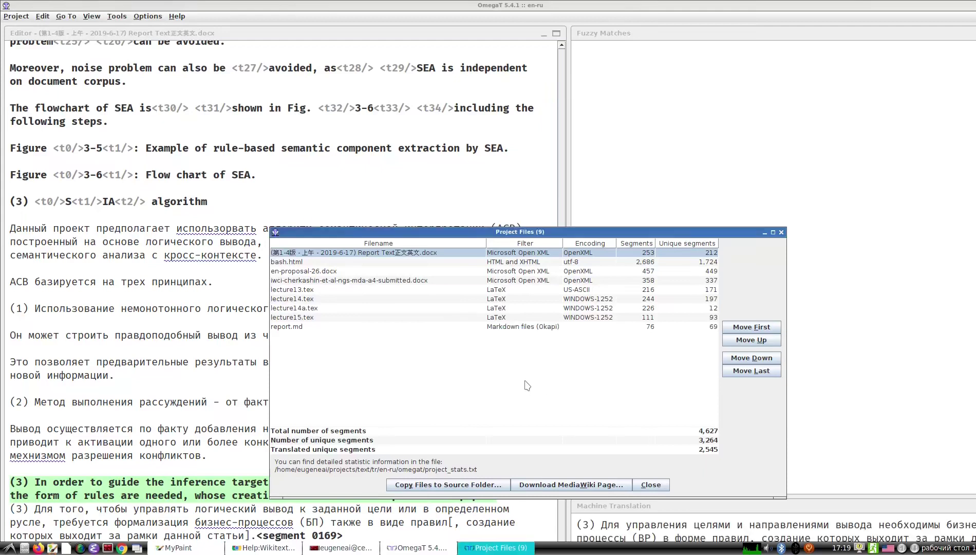
Start a MediaWiki page download for the project and copy the President of Haiti article's URL from the browser.
left_click(576, 490)
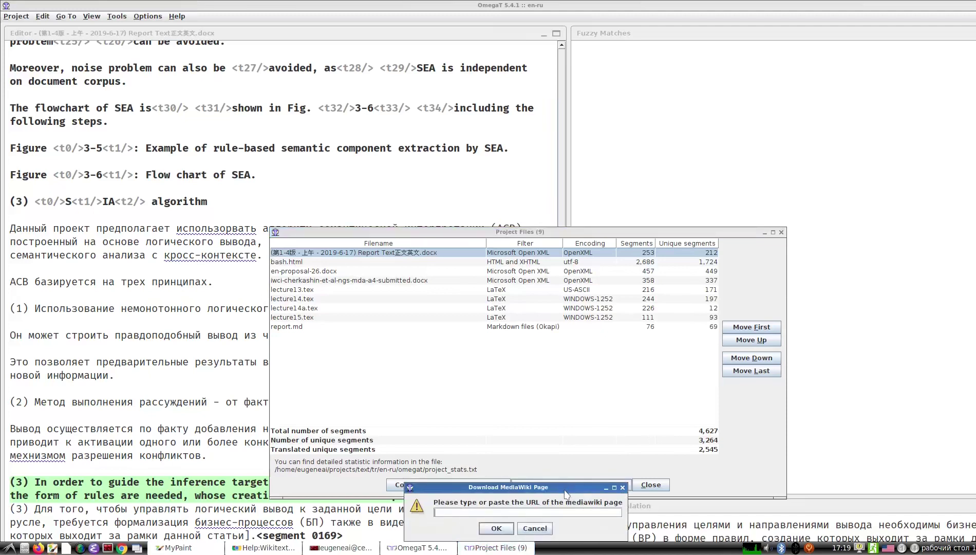
left_click(397, 548)
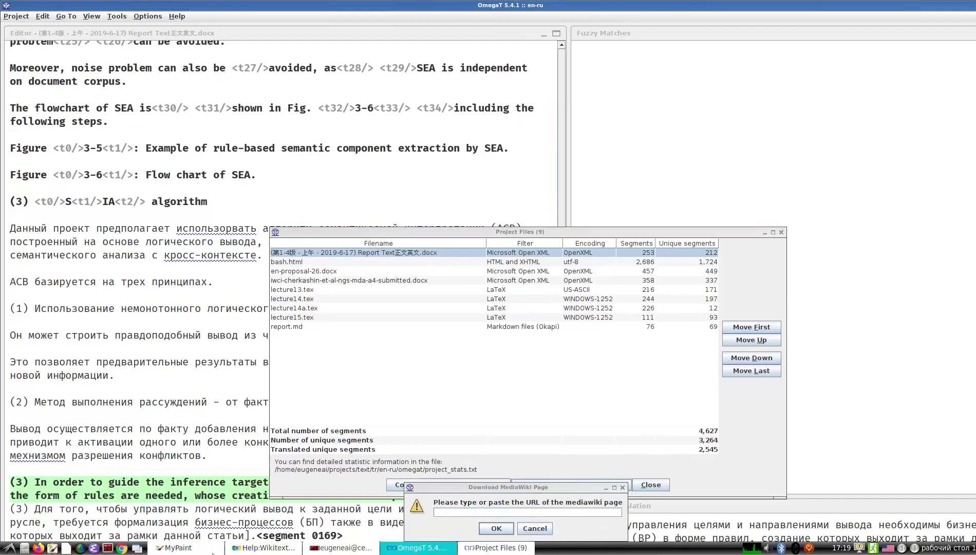
left_click(245, 549)
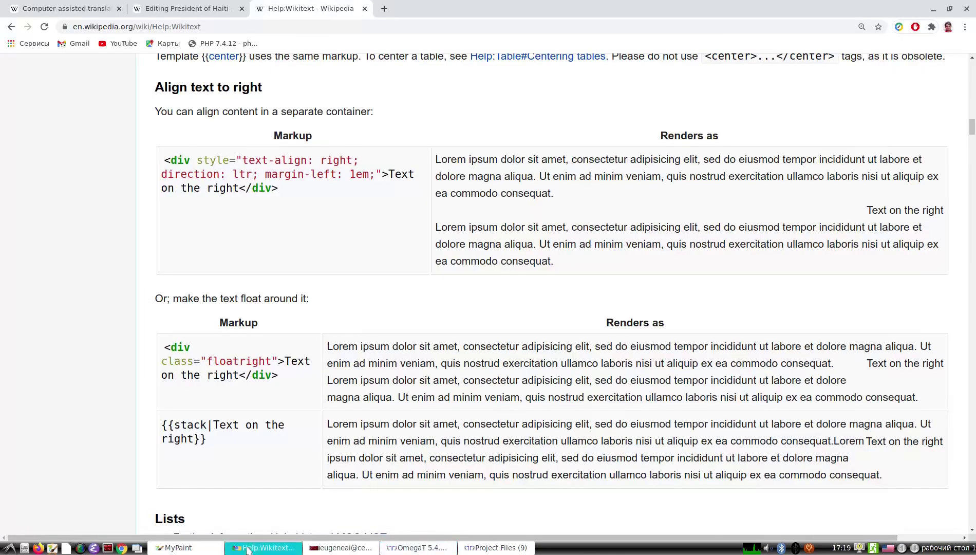
left_click(171, 15)
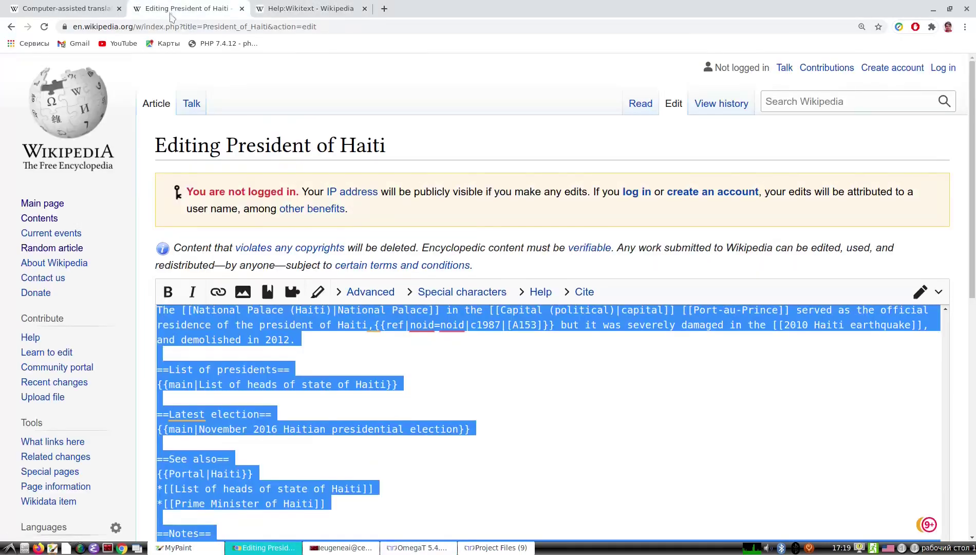
left_click(154, 110)
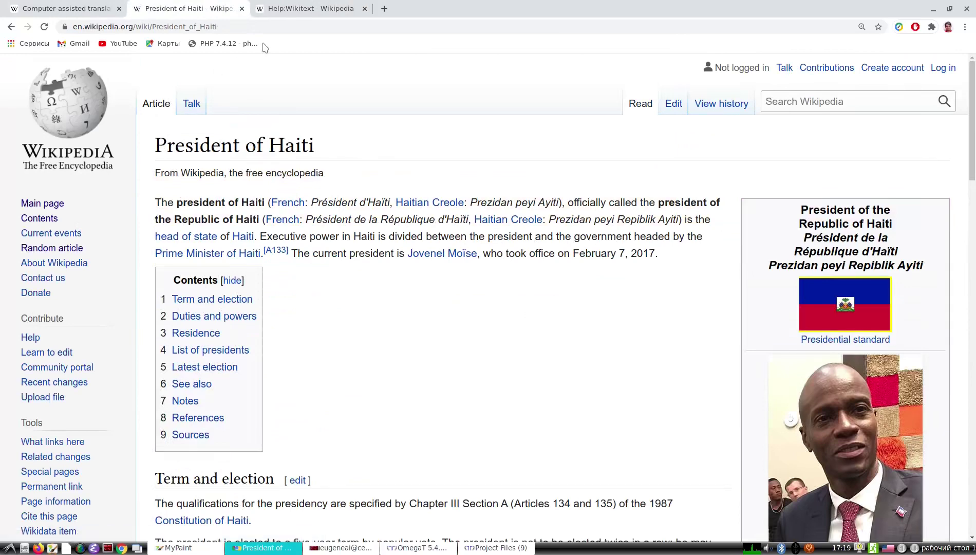
right_click(248, 27)
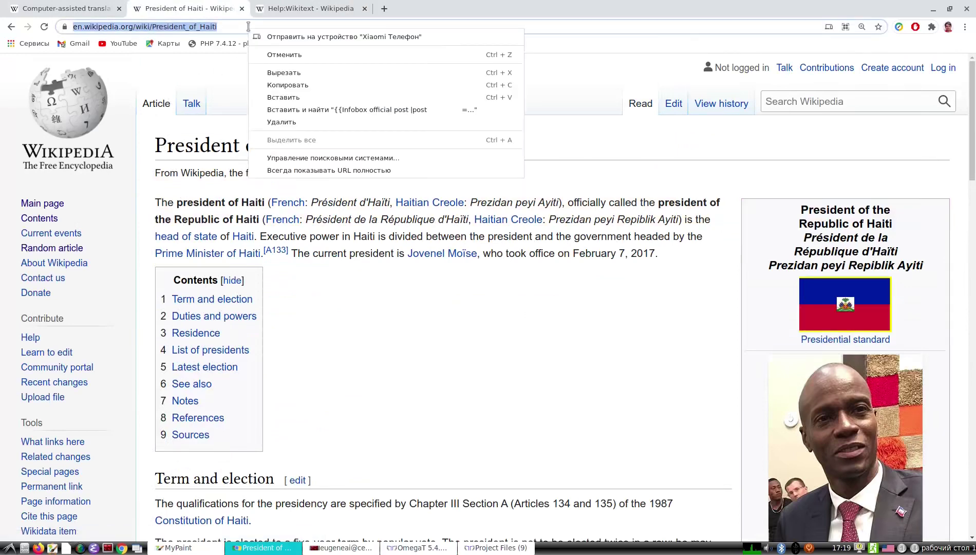
left_click(284, 85)
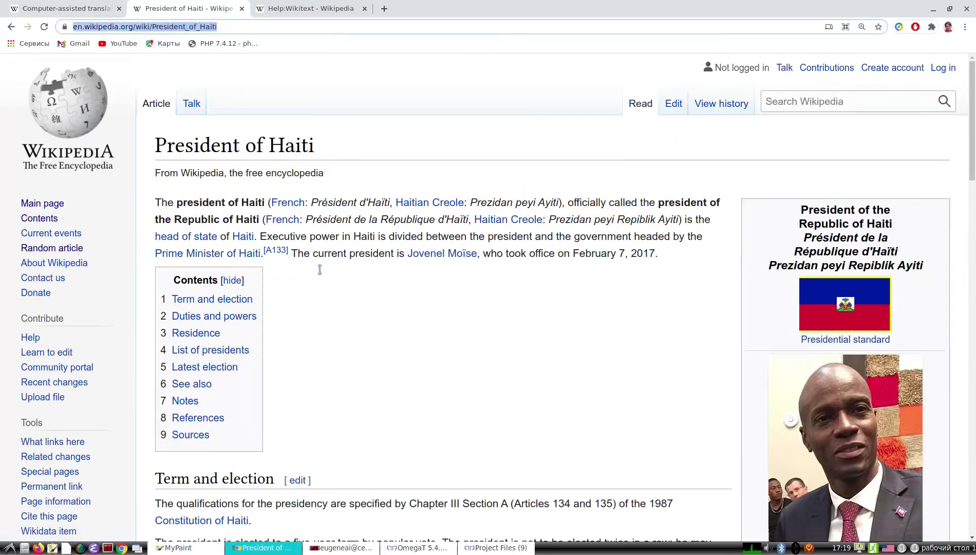
left_click(475, 547)
left_click(487, 511)
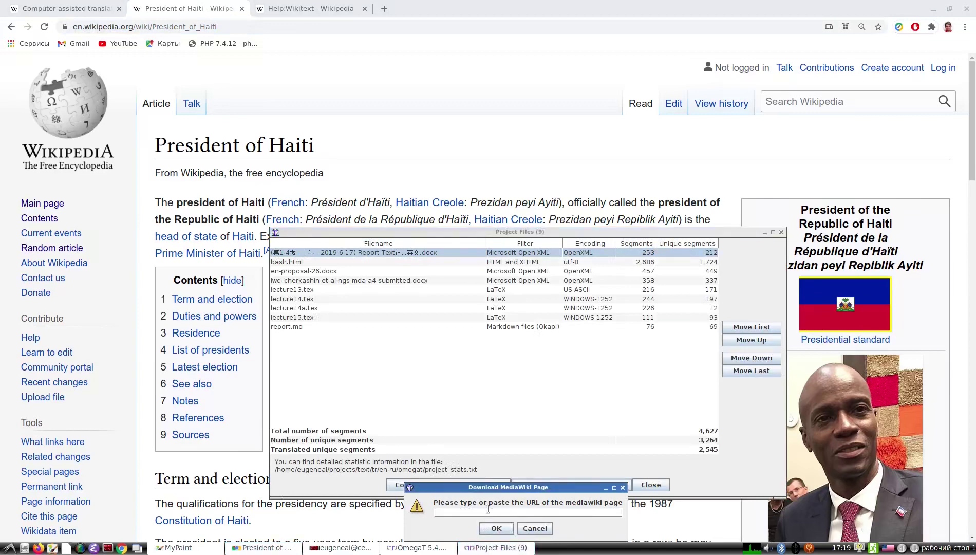
key("ctrl+v")
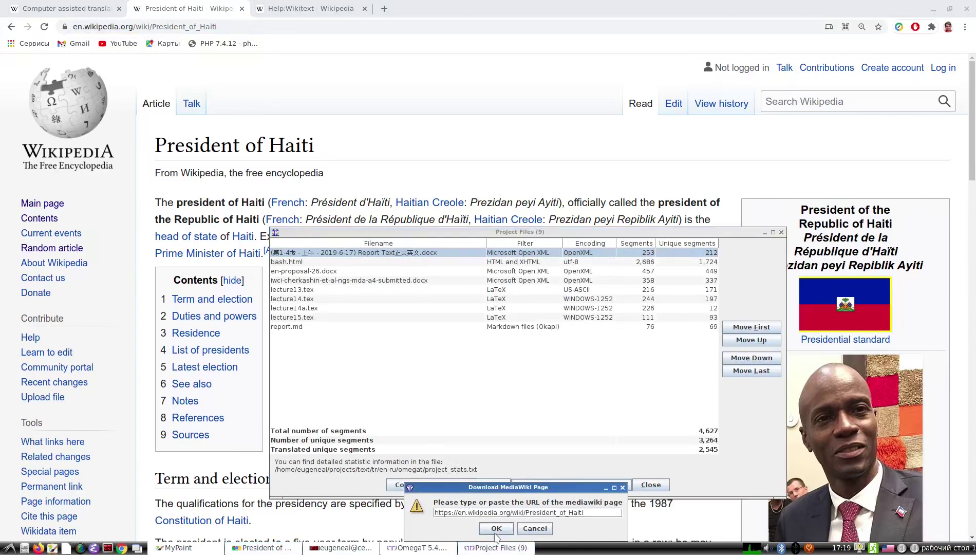
left_click(496, 528)
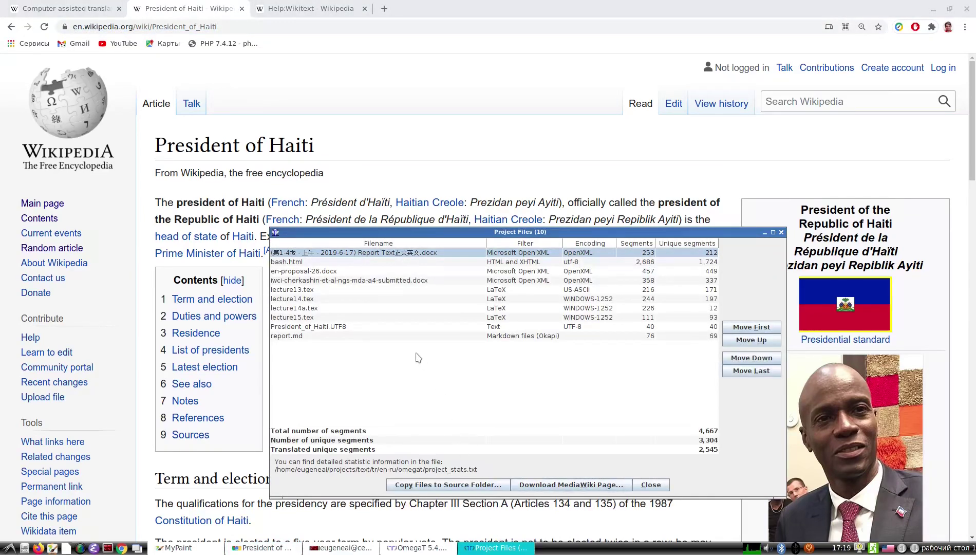
Open President_of_Haiti.UTF8 from the project files in the OmegaT editor and look through its segments.
left_click(366, 329)
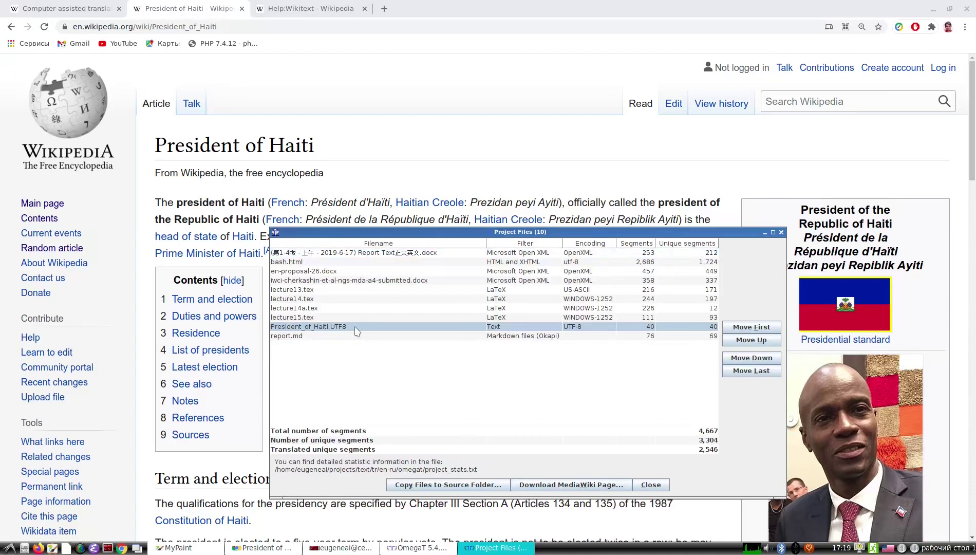
left_click(415, 548)
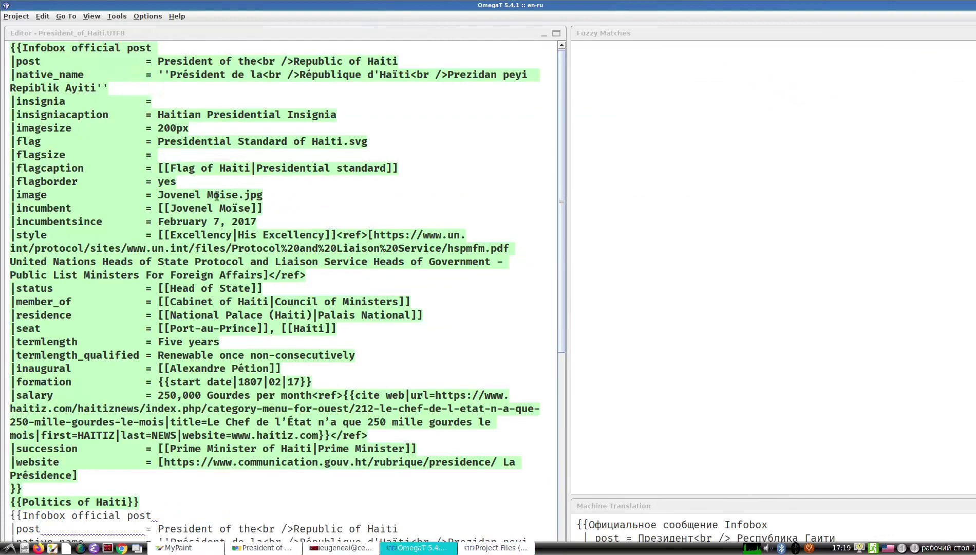
scroll(216, 201, "down", 15)
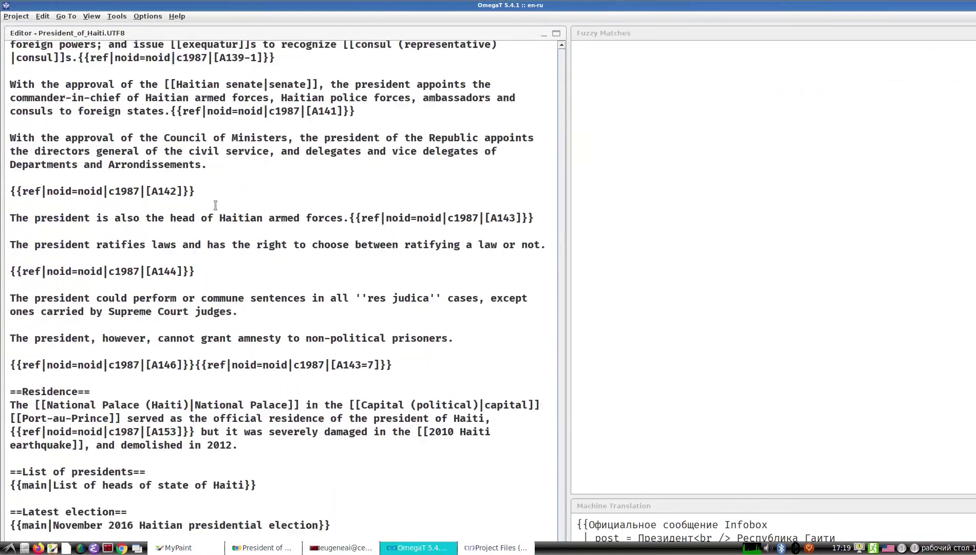
scroll(215, 205, "up", 15)
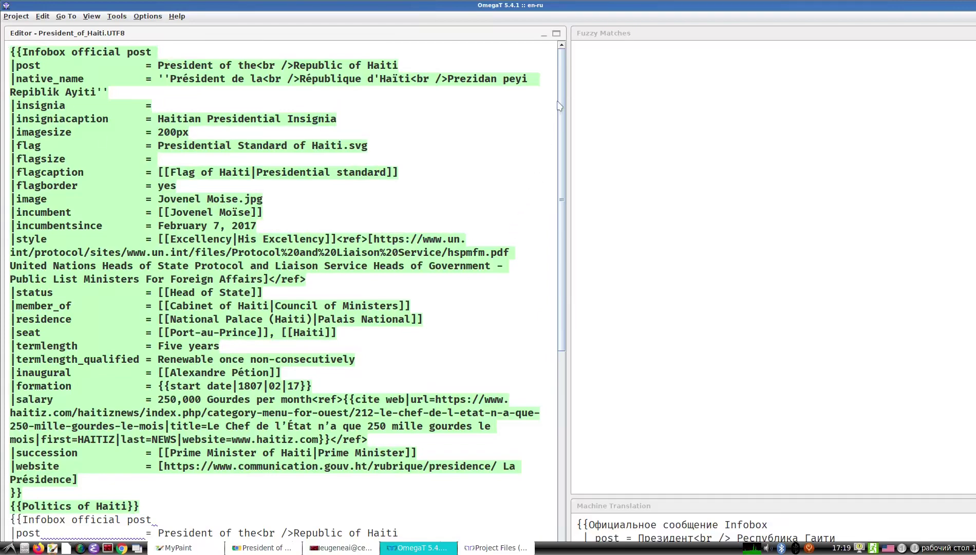
key("ctrl+n")
scroll(539, 321, "down", 7)
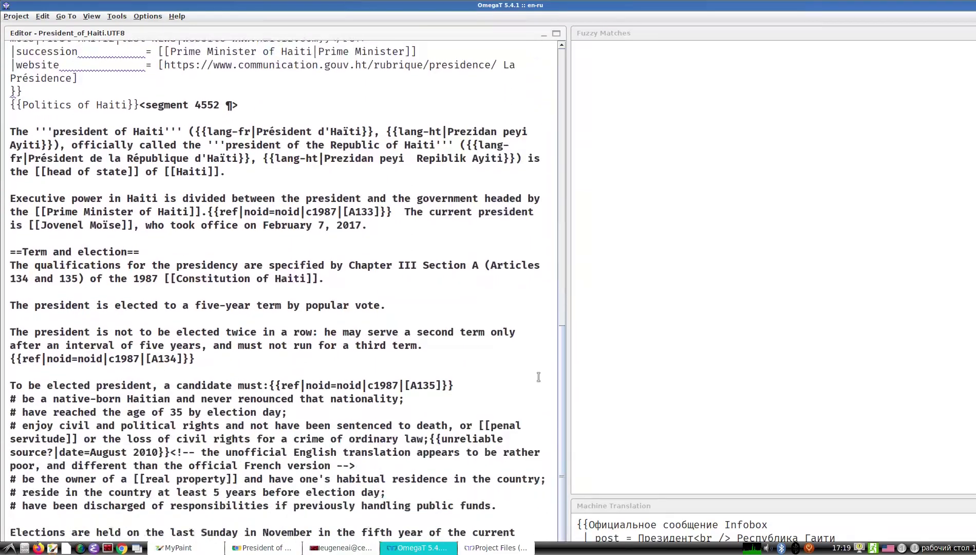
scroll(565, 404, "up", 1)
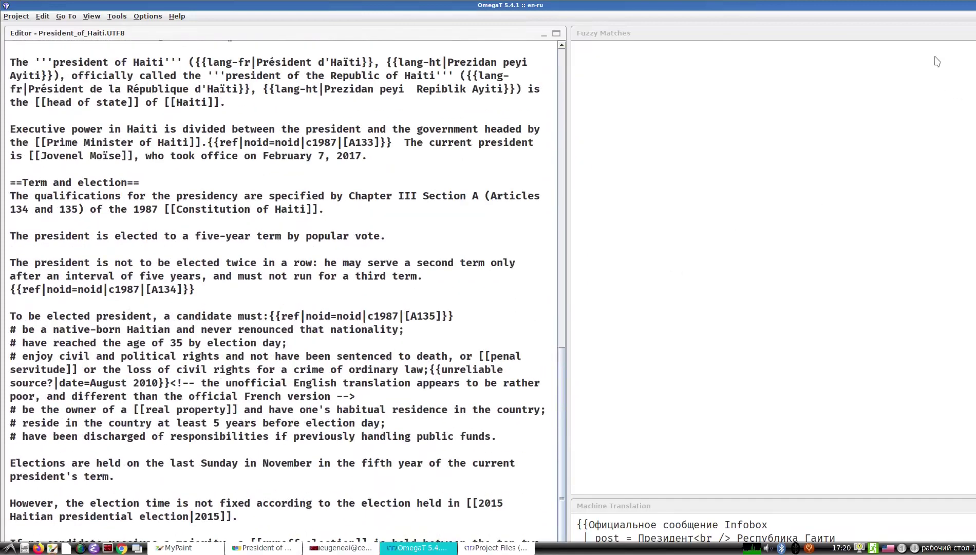
Restore and maximize the OmegaT window again so that it fits the screen.
double_click(940, 5)
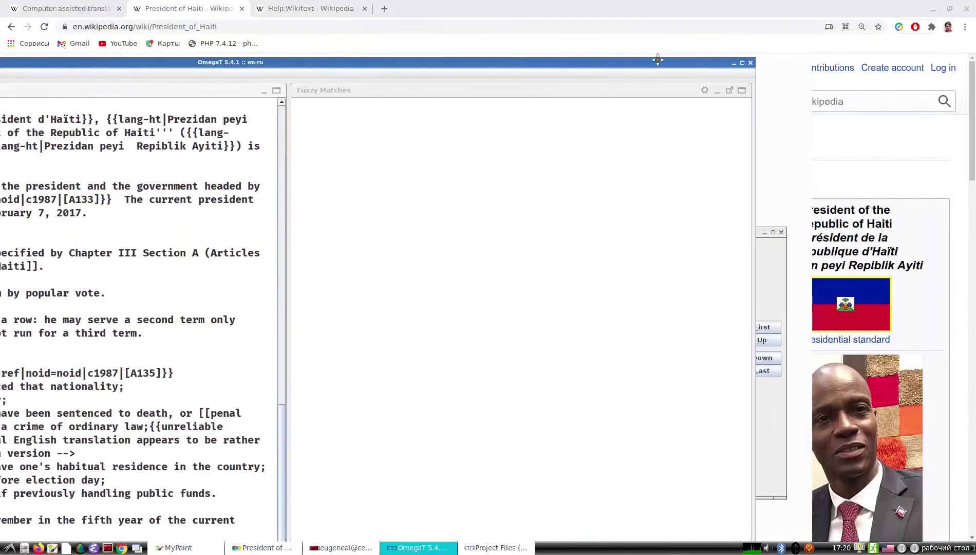
left_click(740, 62)
scroll(192, 172, "down", 3)
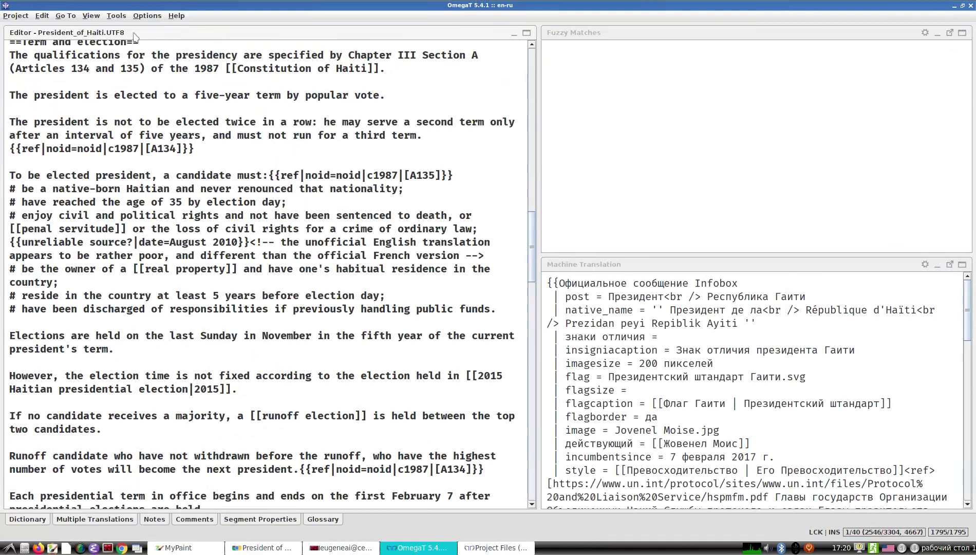
Set OmegaT's display font size to 14 in the preferences.
left_click(100, 15)
mouse_move(108, 17)
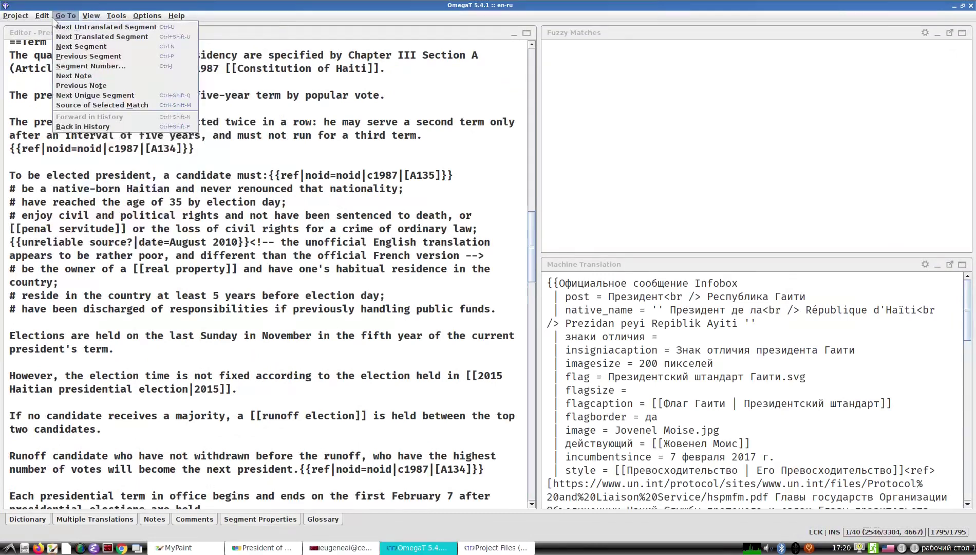
mouse_move(62, 17)
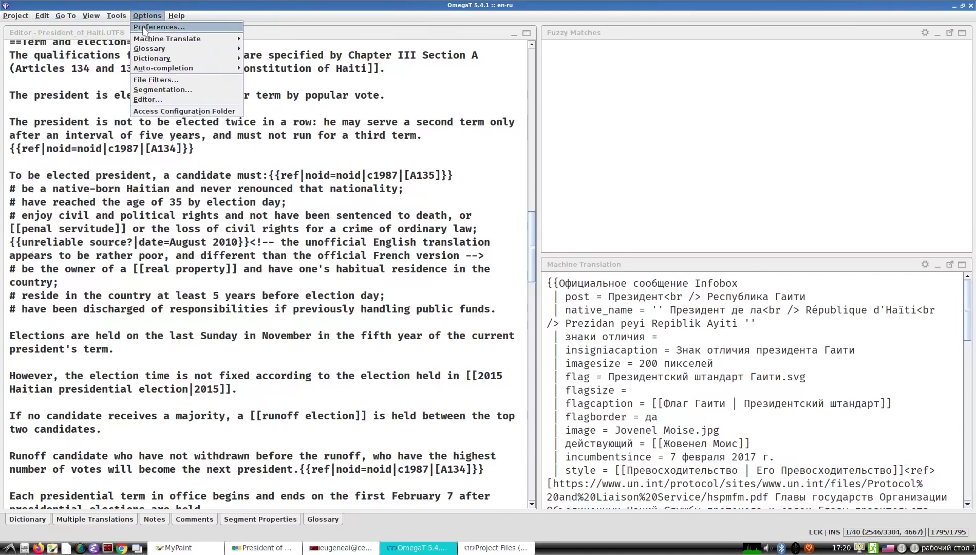
left_click(144, 28)
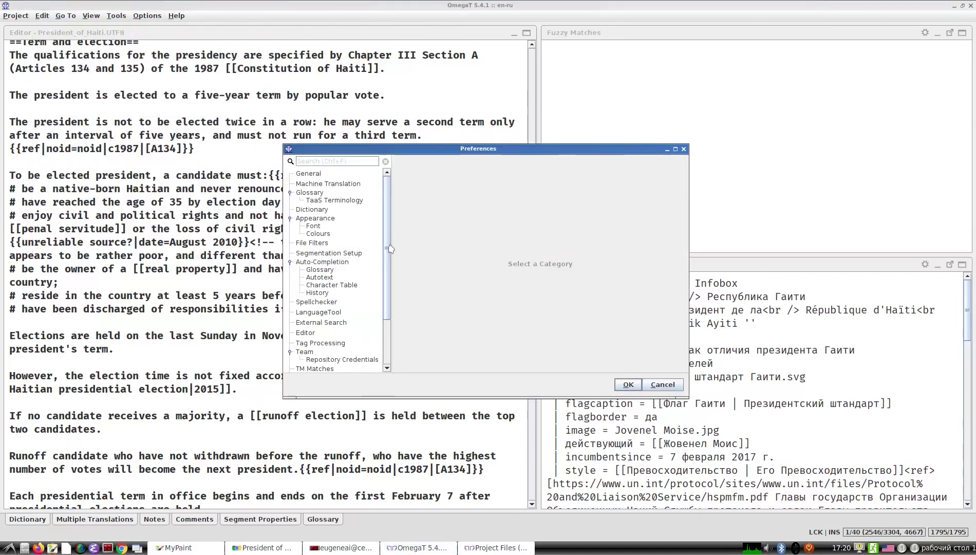
left_click(336, 229)
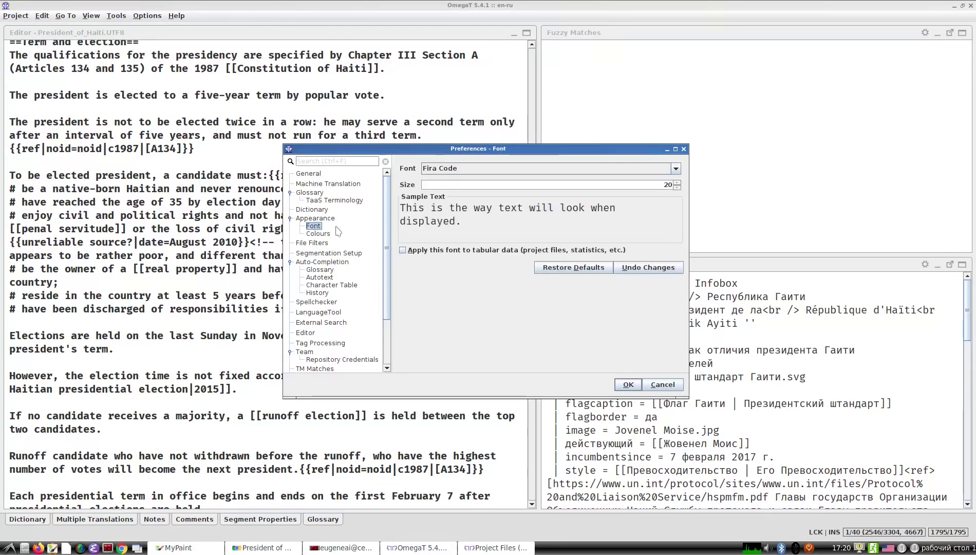
left_click(666, 185)
double_click(666, 185)
type("14")
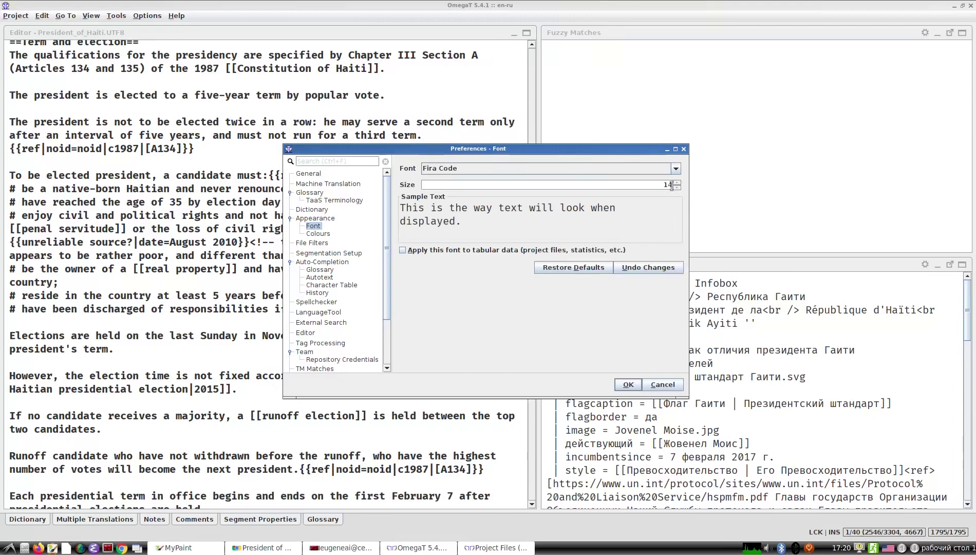
left_click(627, 385)
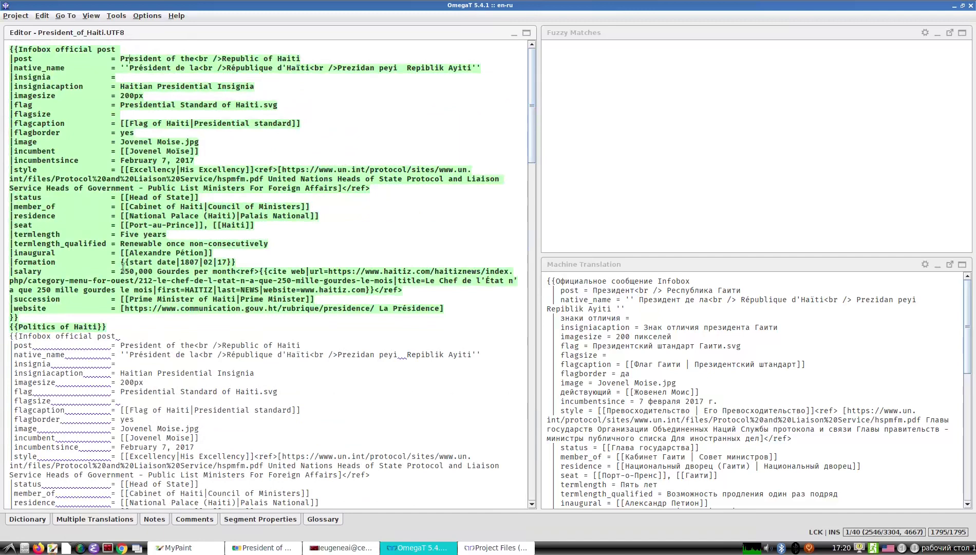
Advance from the infobox segment to the article's opening sentence and replace its target text with the machine translation.
double_click(122, 268)
left_click(177, 262)
key("Return")
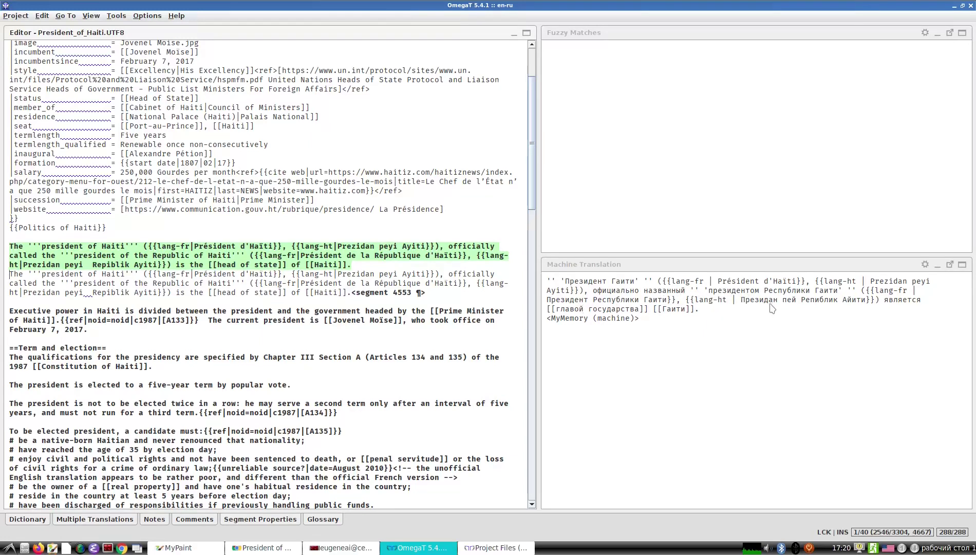
left_click(695, 311)
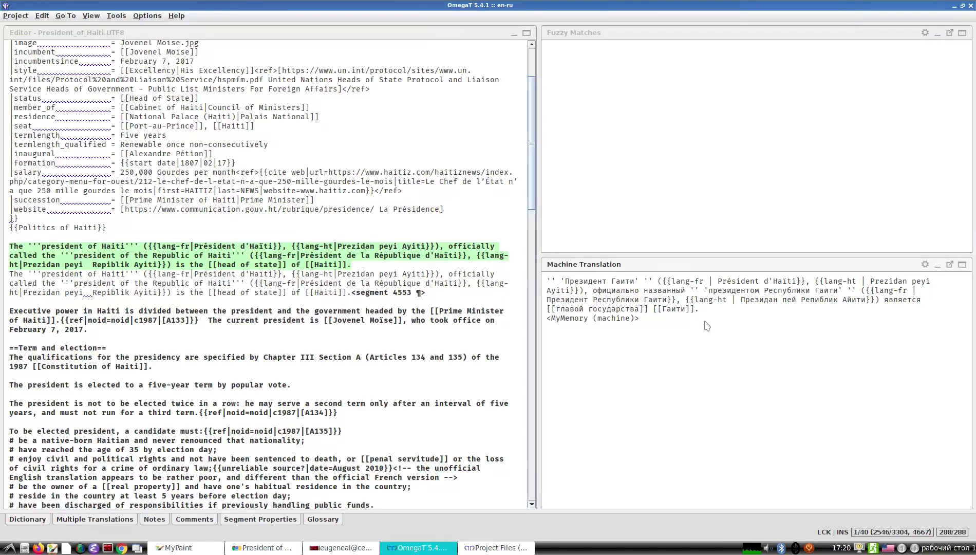
left_click_drag(681, 252, 681, 244)
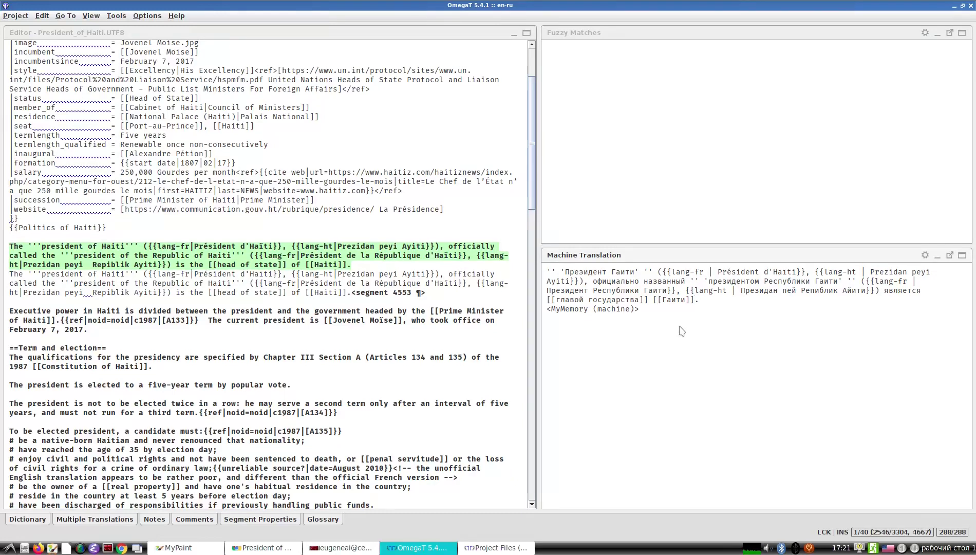
key("ctrl+m")
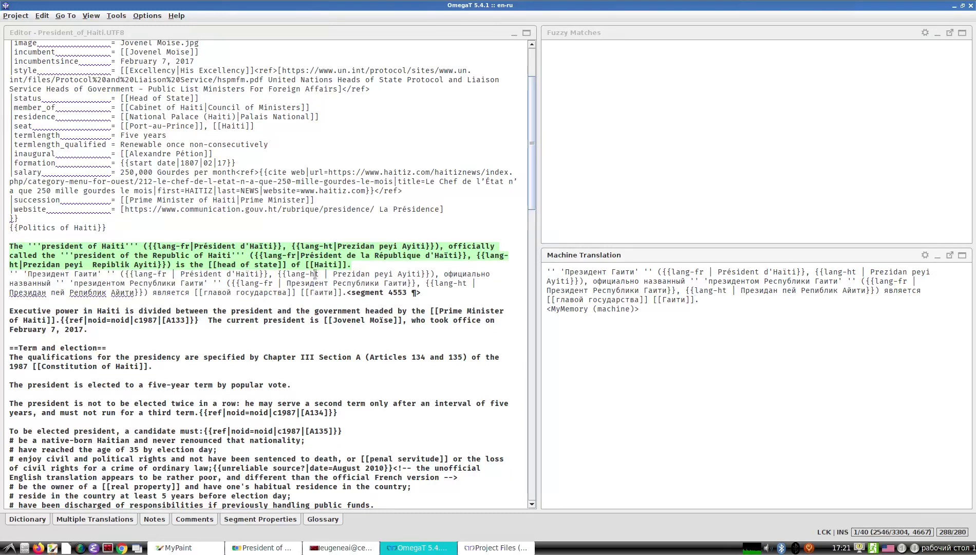
Delete the stray spaces inside the bold markup on both sides of "Президент Гаити" in the translation.
left_click(103, 274)
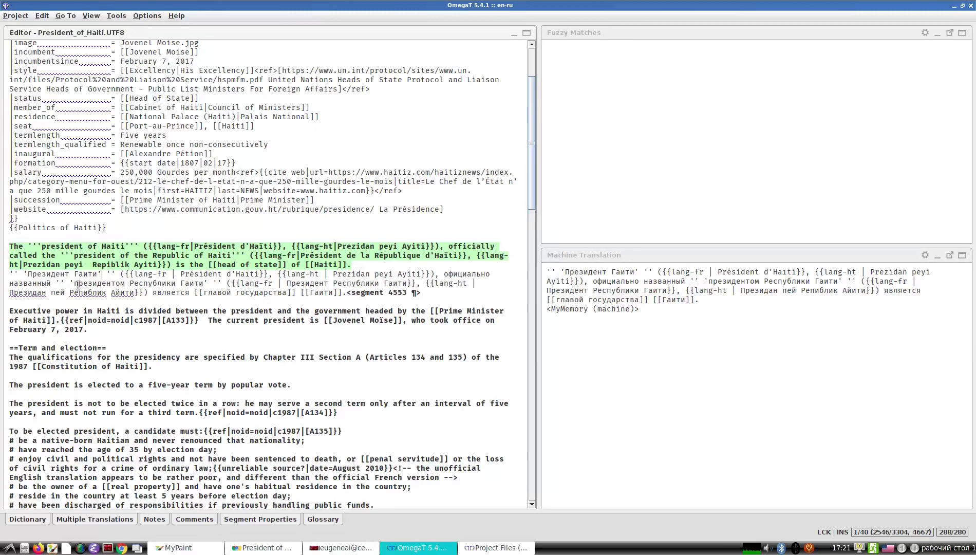
key("Delete")
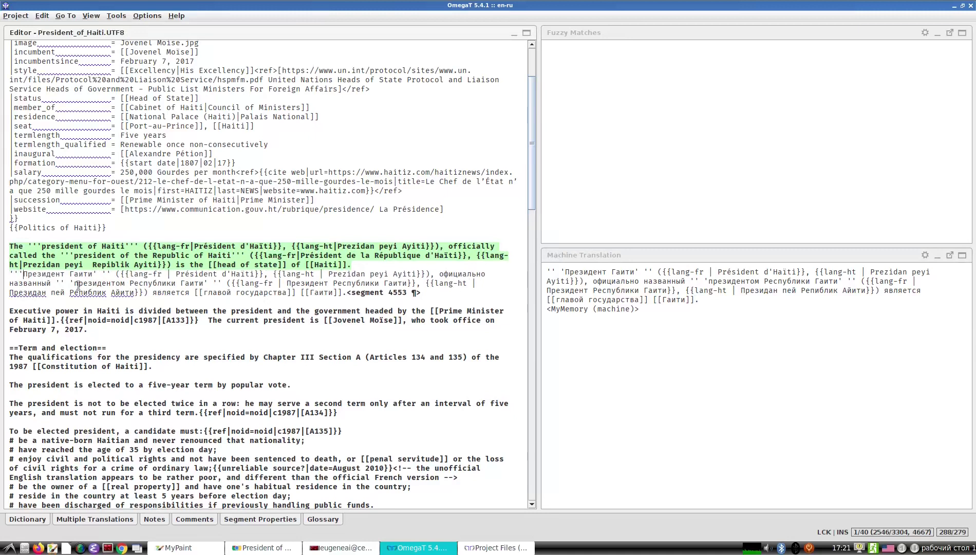
key("Delete")
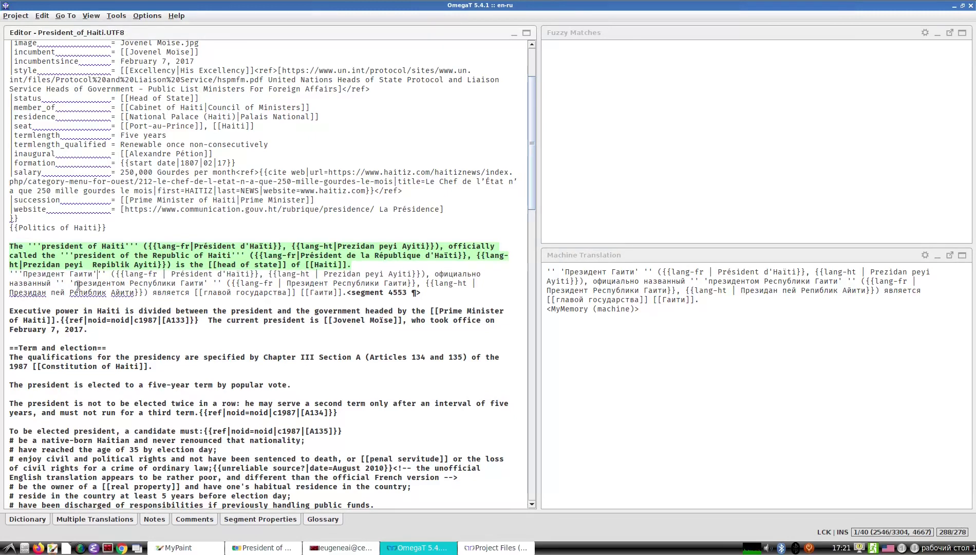
Delete the spaces around the pipes in the first lang-fr and lang-ht templates of the translated sentence.
key("ctrl+Right")
key("ctrl+Right")
key("Delete")
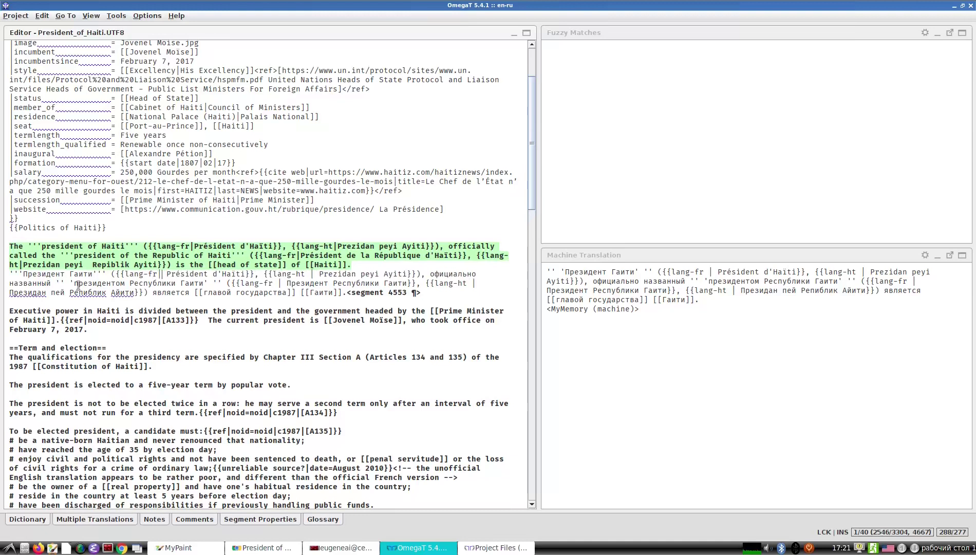
key("Right")
key("Delete")
key("ctrl+Right")
key("ctrl+Right")
key("ctrl+Right")
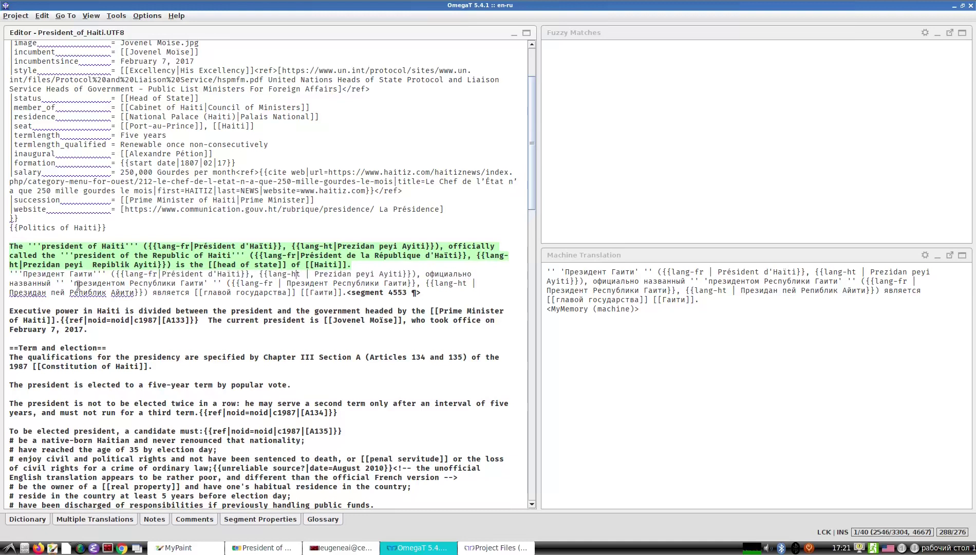
key("Delete")
key("Right")
key("Delete")
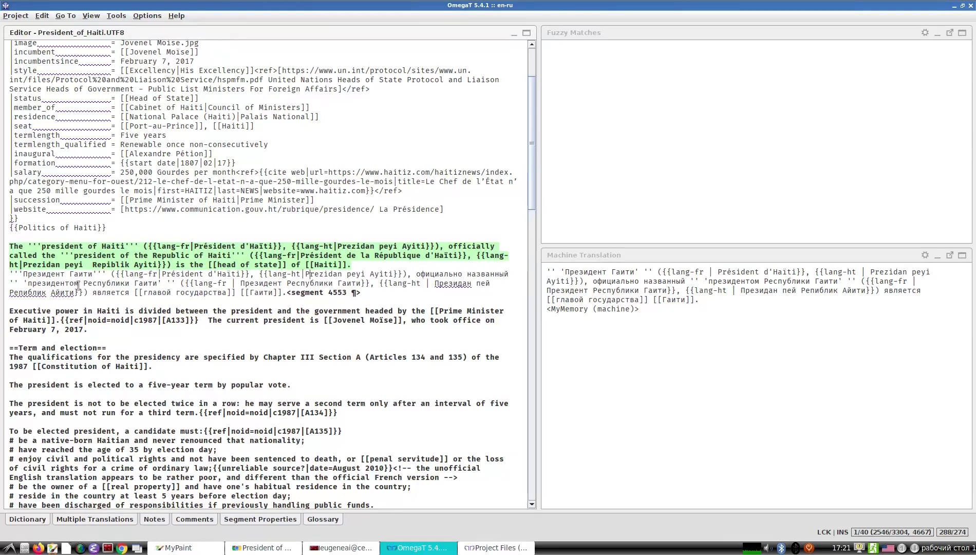
Delete the stray space inside the opening bold markup before "президентом Республики Гаити".
key("Right")
key("Right")
key("Right")
key("Right")
key("Right")
key("Right")
key("Right")
key("Right")
key("Right")
key("Right")
key("Right")
key("Right")
key("Right")
key("Right")
key("Right")
key("Right")
key("Right")
key("Right")
key("Right")
key("Right")
key("Right")
key("Right")
key("Right")
key("Delete")
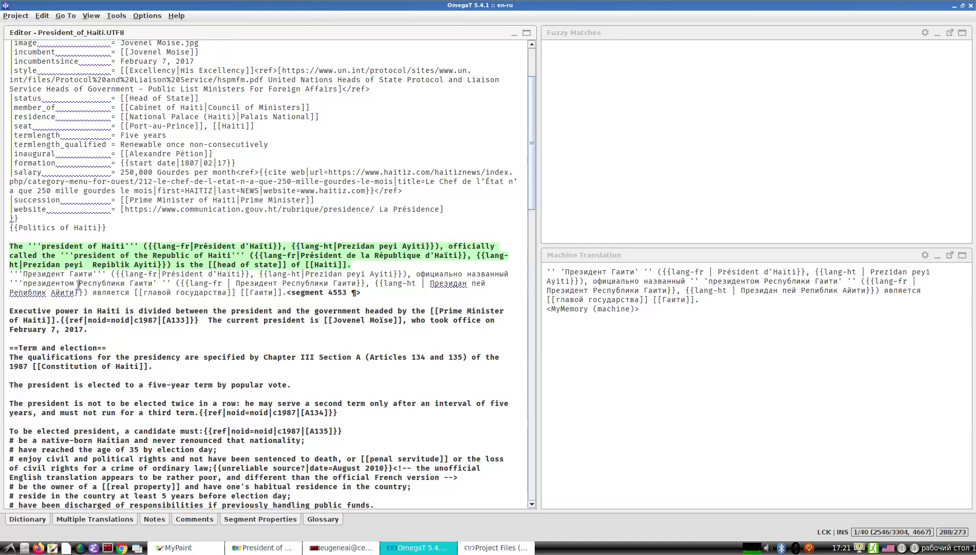
Delete the stray space in the closing bold markup after "Республики Гаити" and the spaces around the pipes in the second lang-fr and lang-ht templates.
key("Delete")
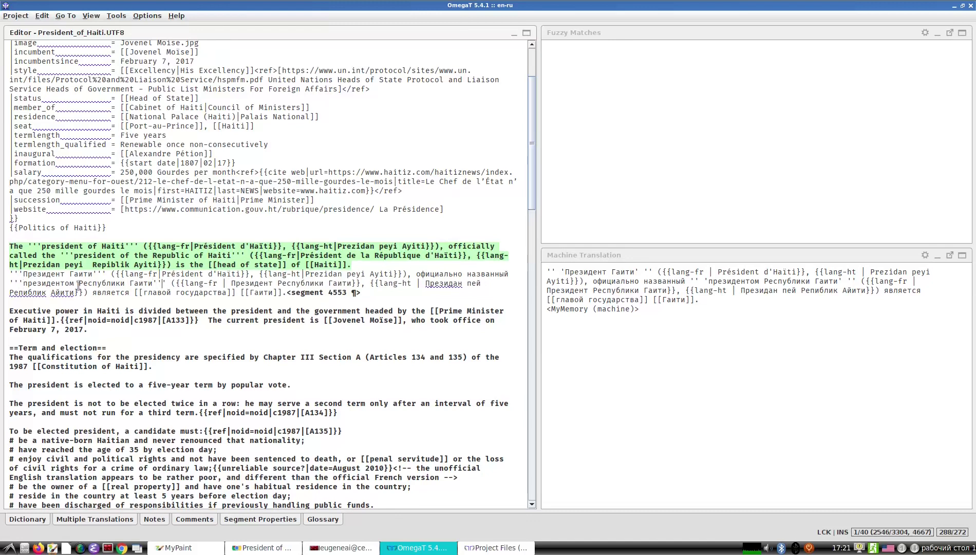
key("BackSpace")
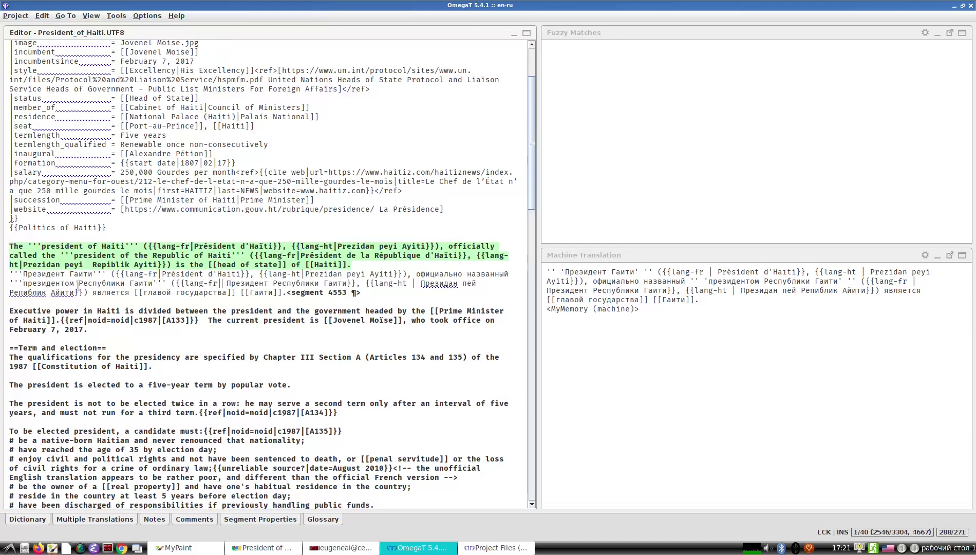
key("Right")
key("Delete")
key("Right")
key("Right")
key("Right")
key("Right")
key("Right")
key("Right")
key("Right")
key("Right")
key("Right")
key("Right")
key("Right")
key("Delete")
key("Right")
key("Delete")
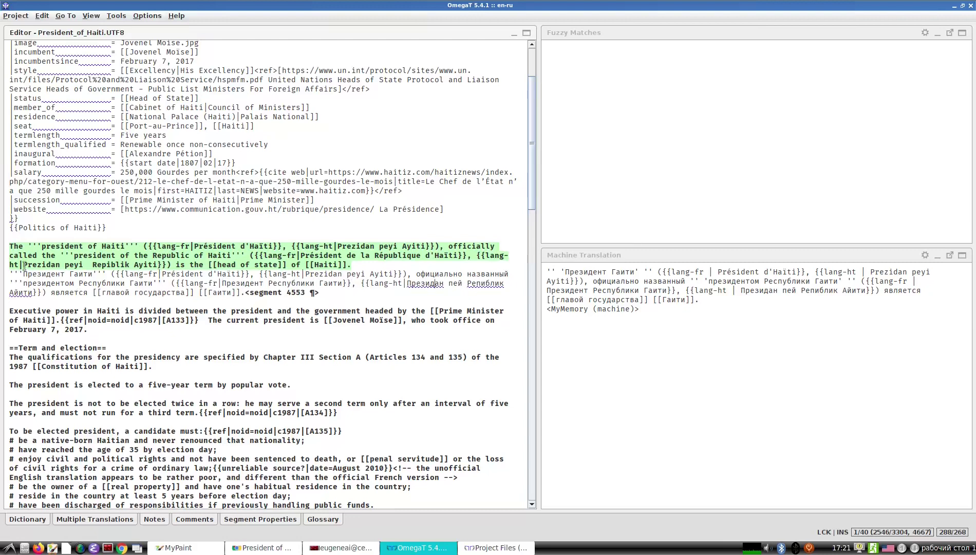
Replace the transliterated Haitian Creole title in the second lang-ht template with "Prezidan peyi Repiblik Ayiti" copied from the source segment.
left_click_drag(23, 265, 157, 265)
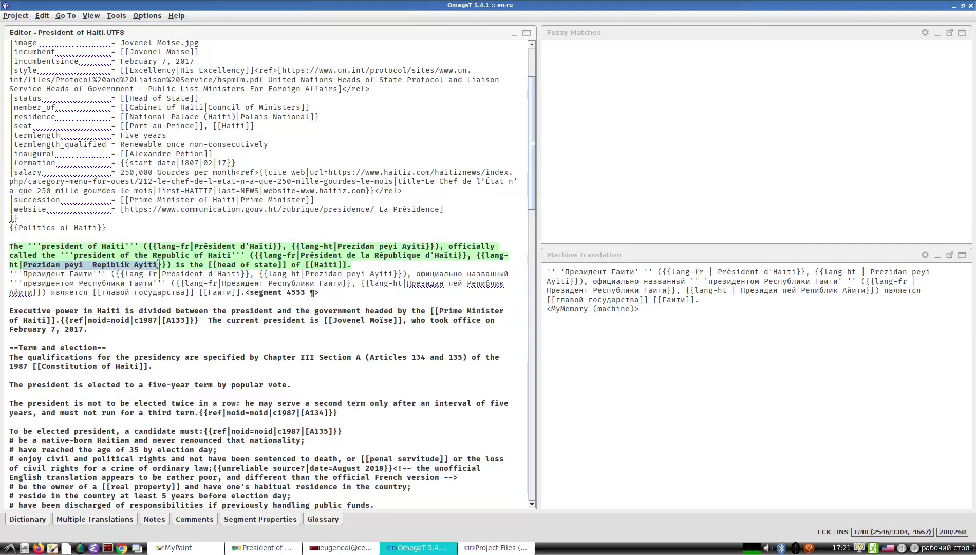
key("ctrl+c")
left_click_drag(407, 283, 33, 292)
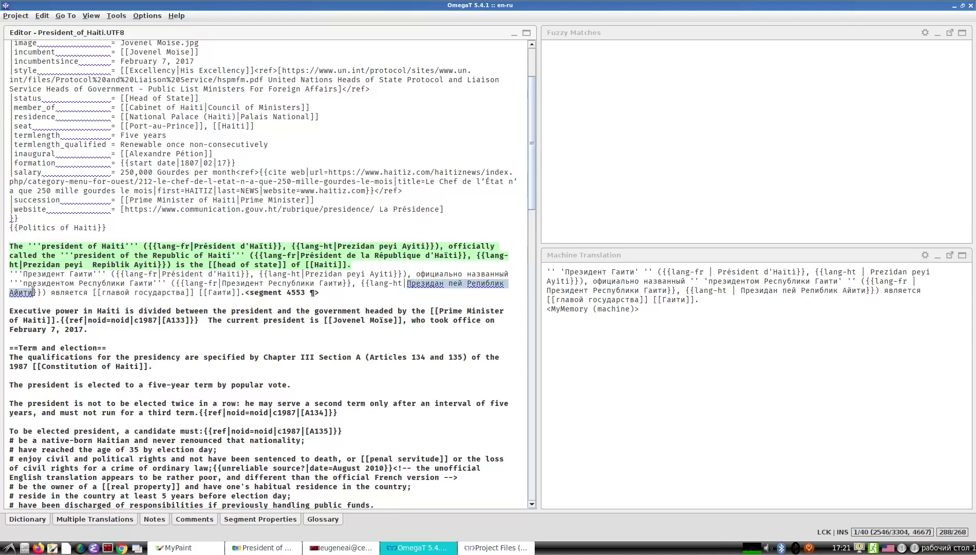
key("ctrl+v")
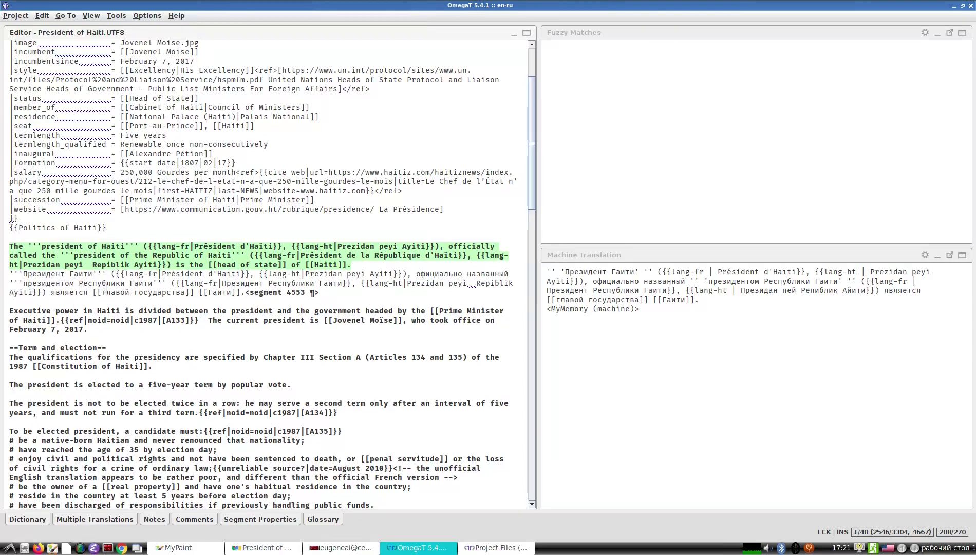
Advance to the segment about Haiti's executive power and replace its target text with the machine translation.
left_click(204, 292)
key("Return")
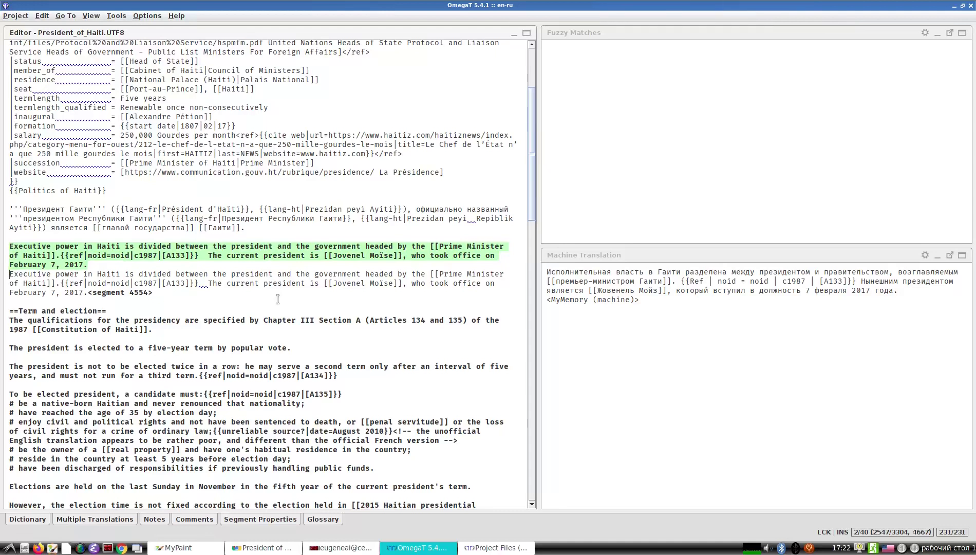
key("ctrl+m")
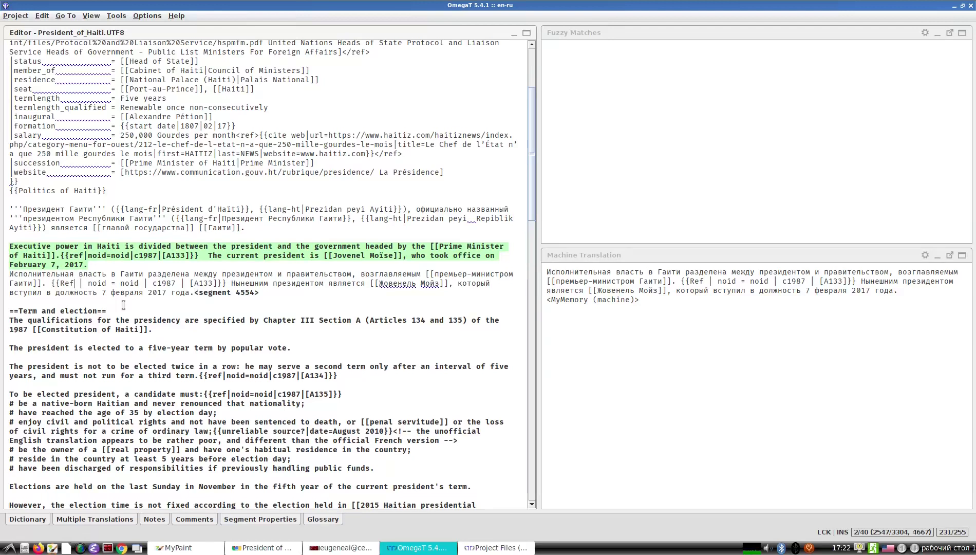
Delete the spaces around the pipes and the equals sign in the translation's [A133] reference template.
key("Delete")
key("Delete")
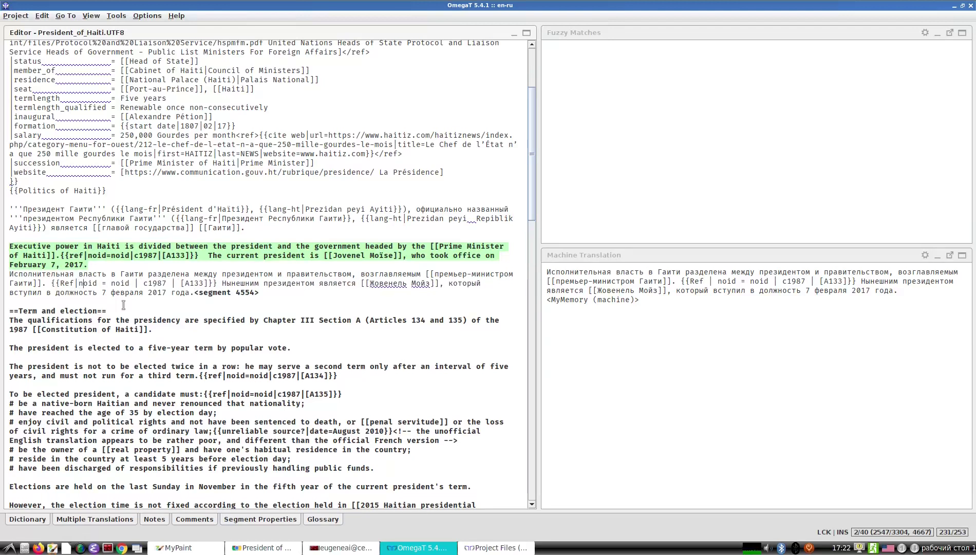
key("Right")
key("Right")
key("Right")
key("Right")
key("Delete")
key("Right")
key("Delete")
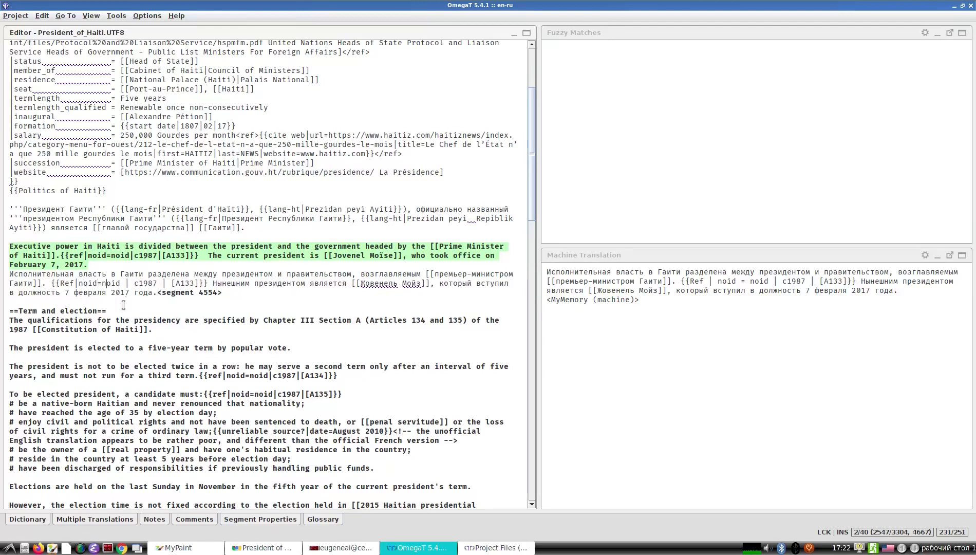
key("Right")
key("Right")
key("Right")
key("Right")
key("Delete")
key("Delete")
key("Right")
key("Right")
key("Right")
key("Right")
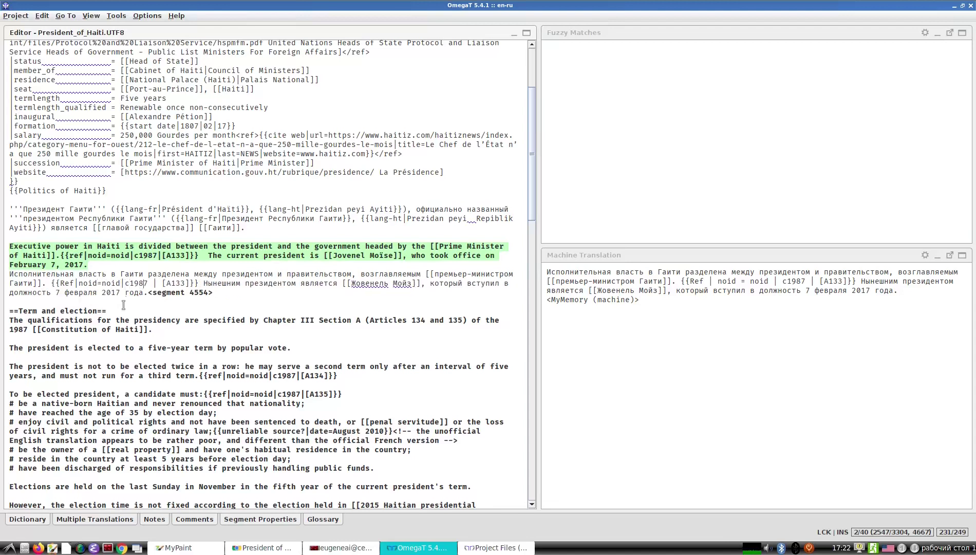
key("Delete")
key("Right")
key("Delete")
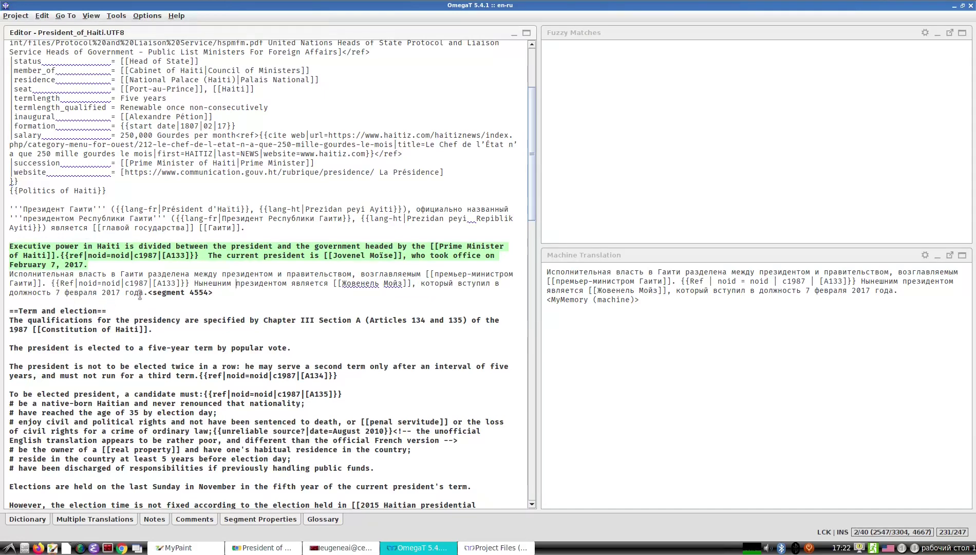
Advance to the "Term and election" segment, replace its target with the machine translation and delete the space before "Требования".
key("Return")
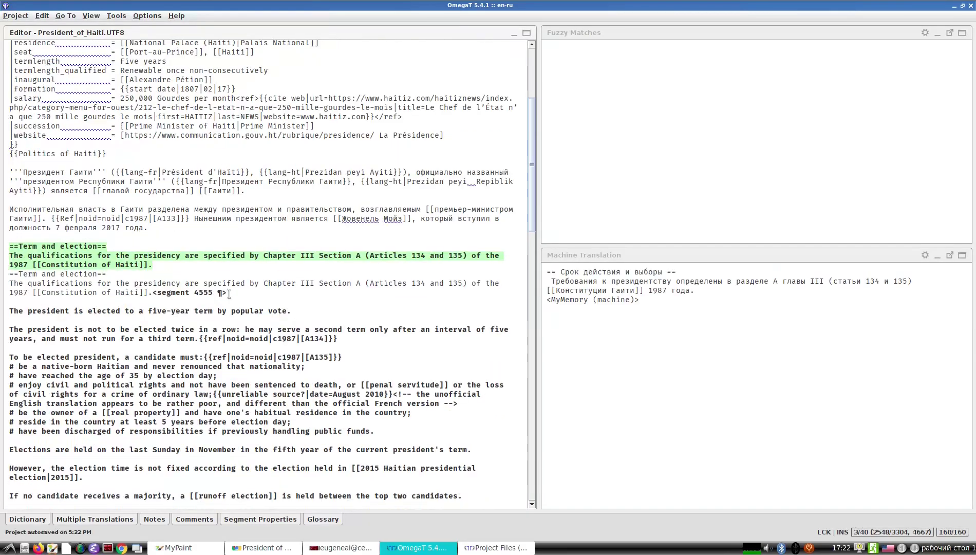
key("ctrl+m")
key("Up")
key("Up")
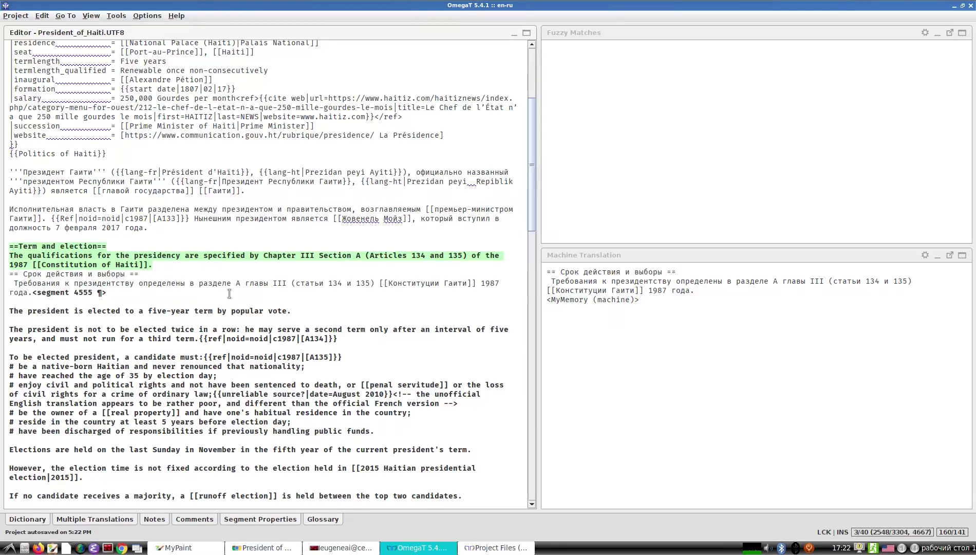
key("BackSpace")
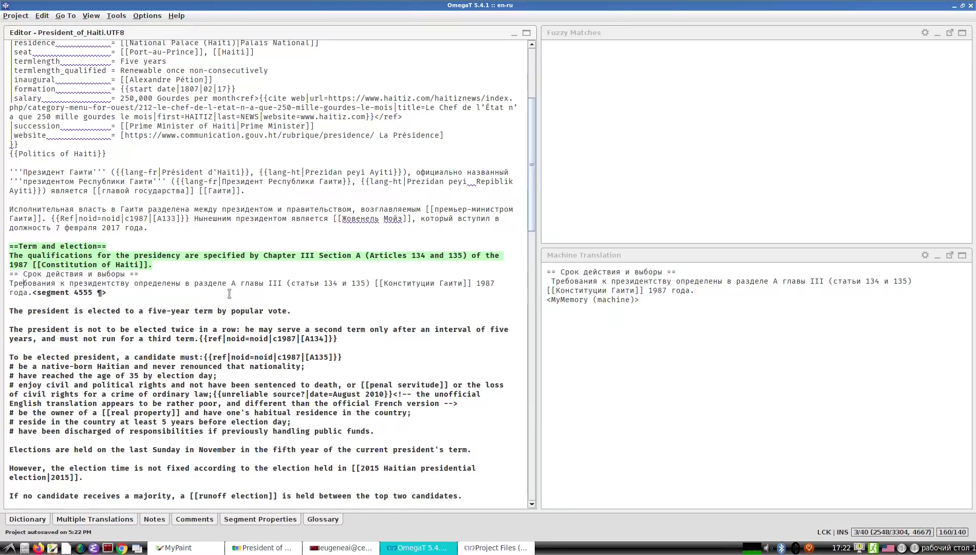
Capitalize the words "Статьи" and "Главы" in the translated sentence about the qualifications for the presidency.
key("Right")
key("Right")
key("Right")
key("Right")
key("Right")
key("Right")
key("Right")
key("Right")
key("Right")
key("Right")
key("Right")
key("Right")
key("Right")
key("Right")
key("BackSpace")
type("С")
key("alt+shift")
key("Right")
key("Right")
key("Right")
key("Right")
key("Right")
key("Right")
key("Right")
key("Right")
key("Right")
key("Right")
key("Right")
key("Right")
key("ctrl+Left")
key("ctrl+Left")
key("ctrl+Left")
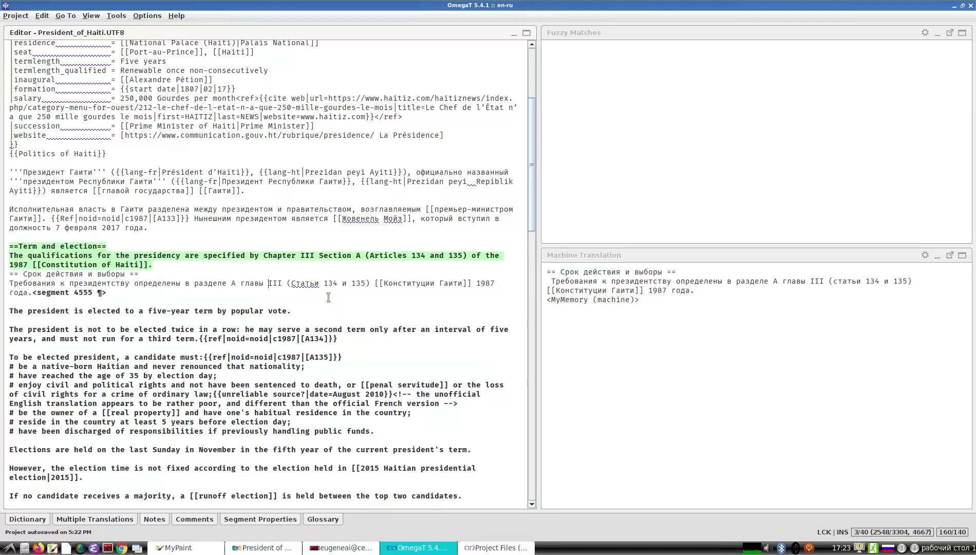
key("Delete")
type("Г")
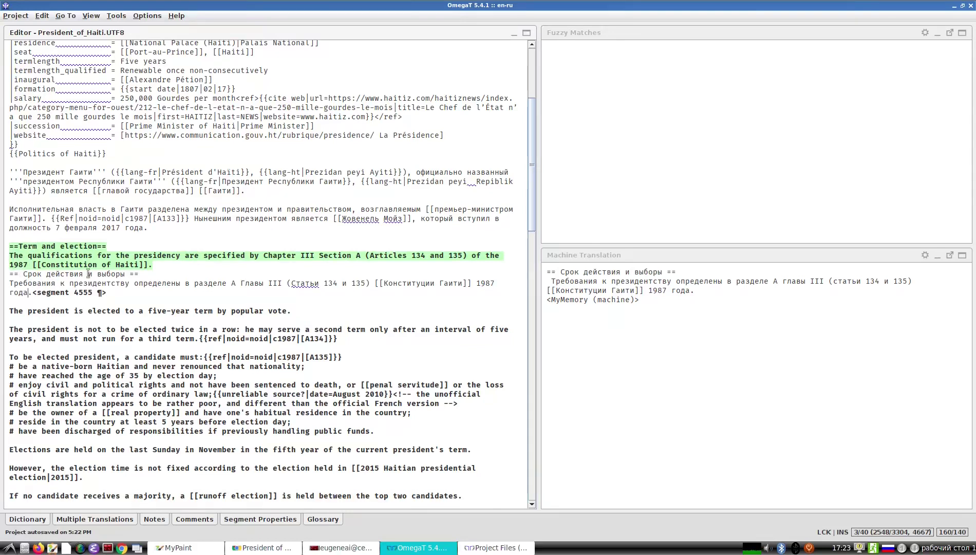
Change the translated section heading to "==Срок службы и выборы==", without spaces inside the heading markup and using the auto-completion for "службы".
left_click(24, 276)
key("BackSpace")
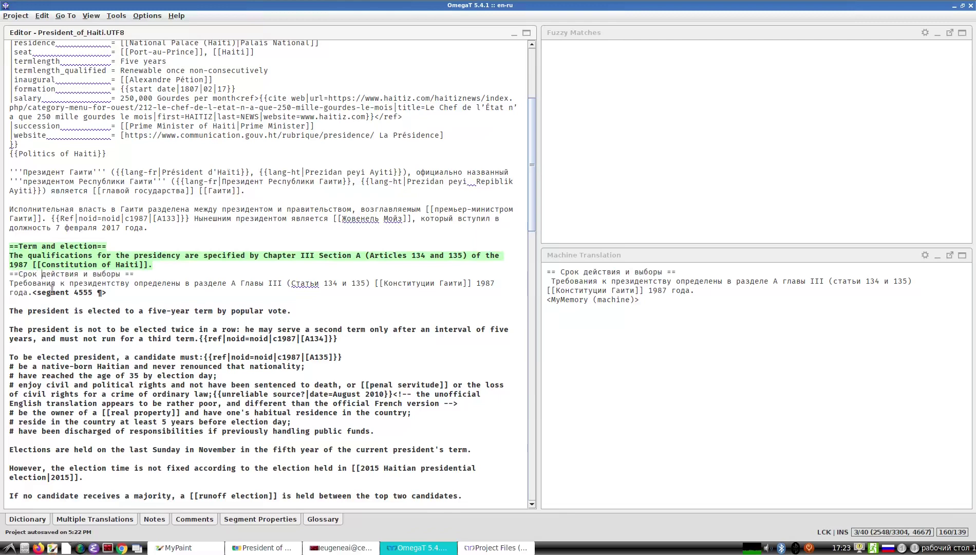
type("сл")
key("ctrl+space")
key("Down")
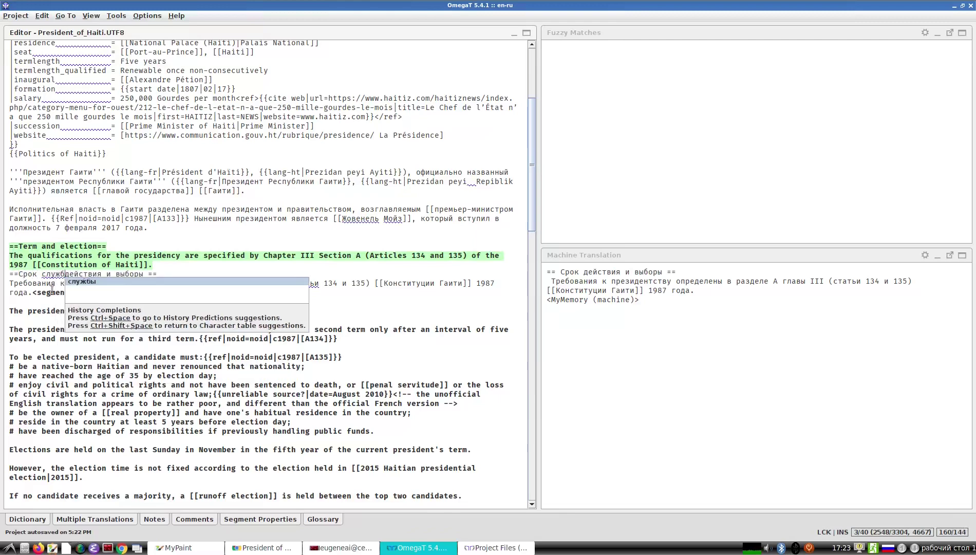
key("Return")
Replace the target texts of the five-year term segment and the following segment on re-election limits with their machine translations.
key("Return")
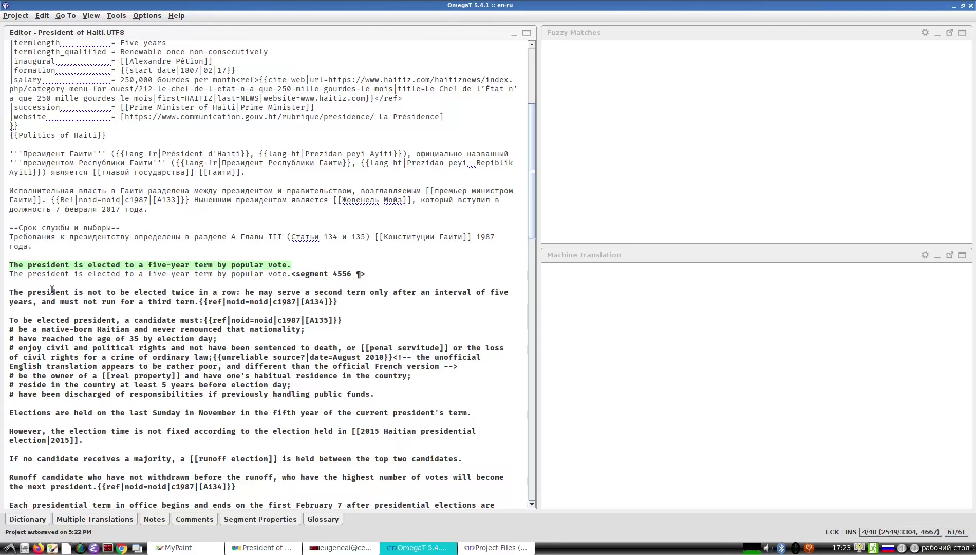
key("ctrl+m")
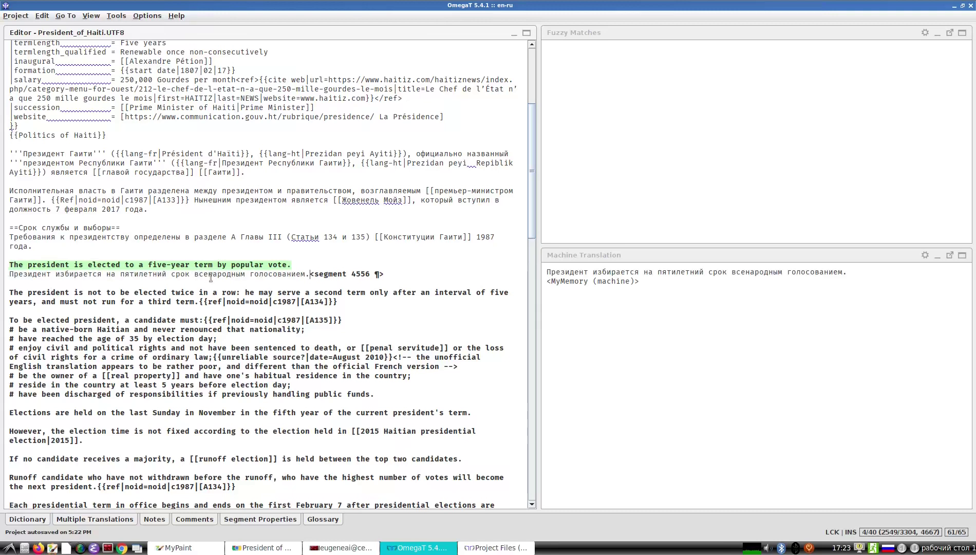
key("Return")
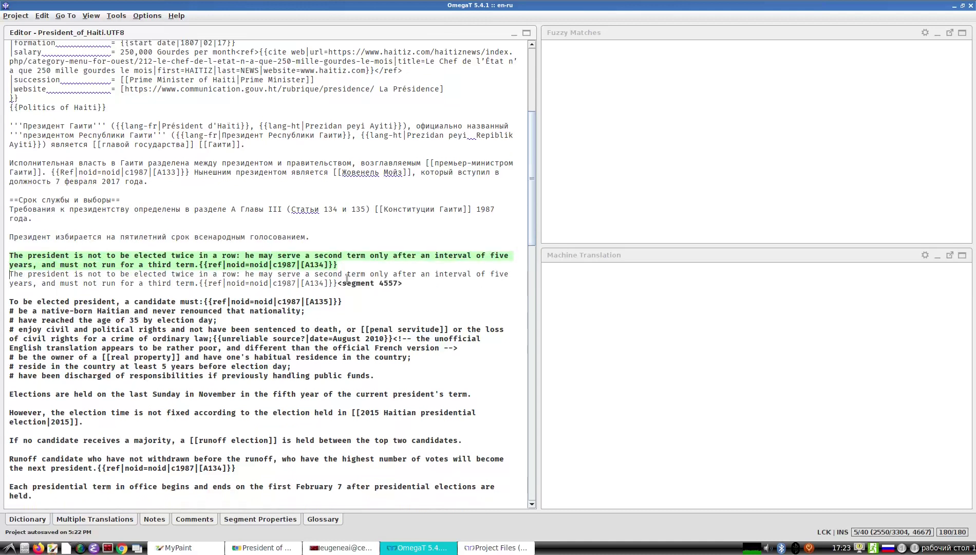
key("ctrl+m")
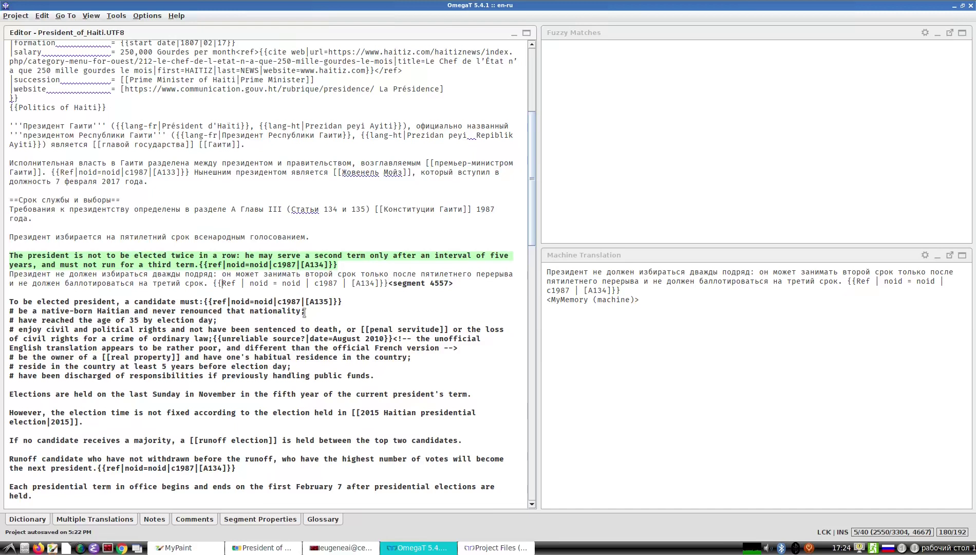
Change "Ref" to lowercase "ref" in the [A134] template and delete the spaces around its pipes and equals sign.
key("alt+shift")
key("BackSpace")
type("r")
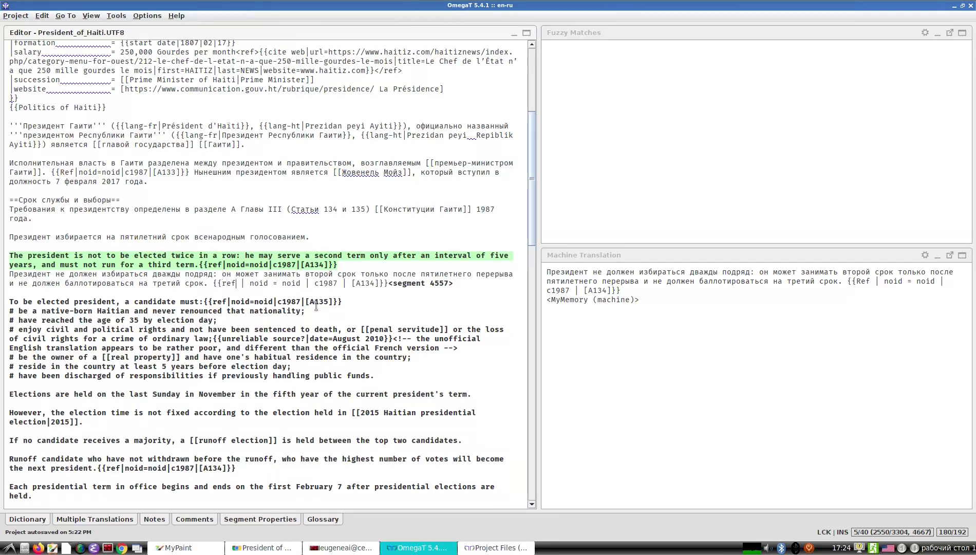
key("Delete")
key("Right")
key("Delete")
key("Delete")
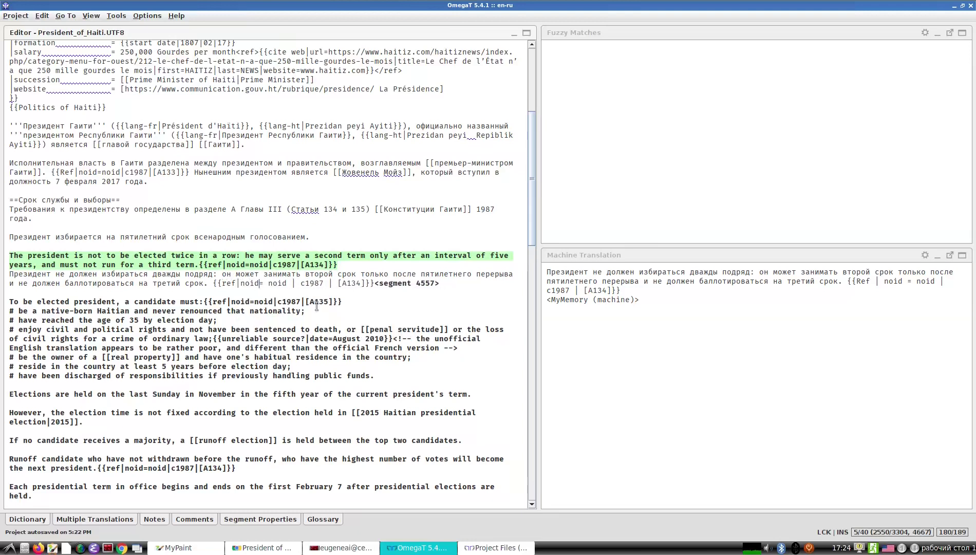
key("Right")
key("Delete")
key("Right")
key("Right")
key("Right")
key("Right")
key("Delete")
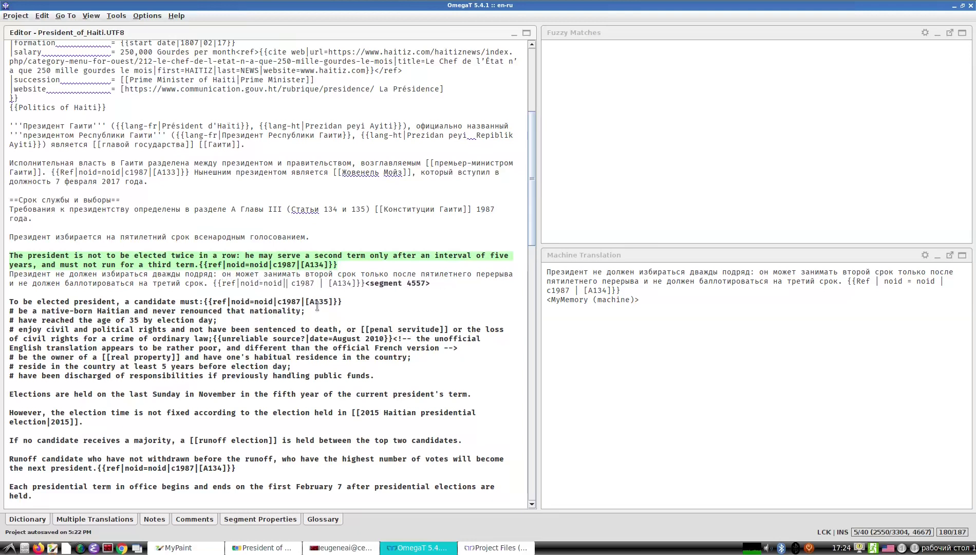
key("Right")
key("Delete")
key("Right")
key("Right")
key("Delete")
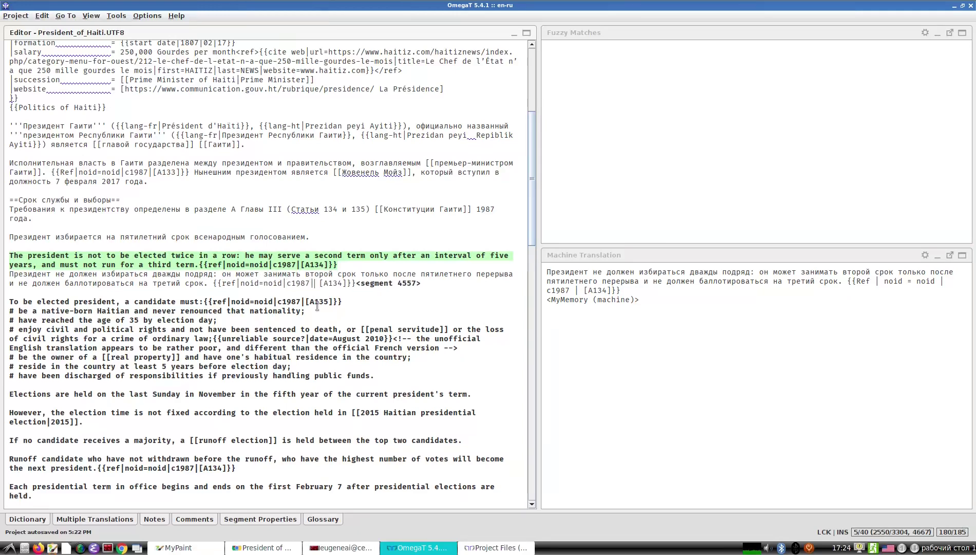
key("Right")
key("Delete")
Advance to the candidate requirements segment, insert its machine translation and delete the spaces around the pipes and equals sign in its [A135] template.
key("Return")
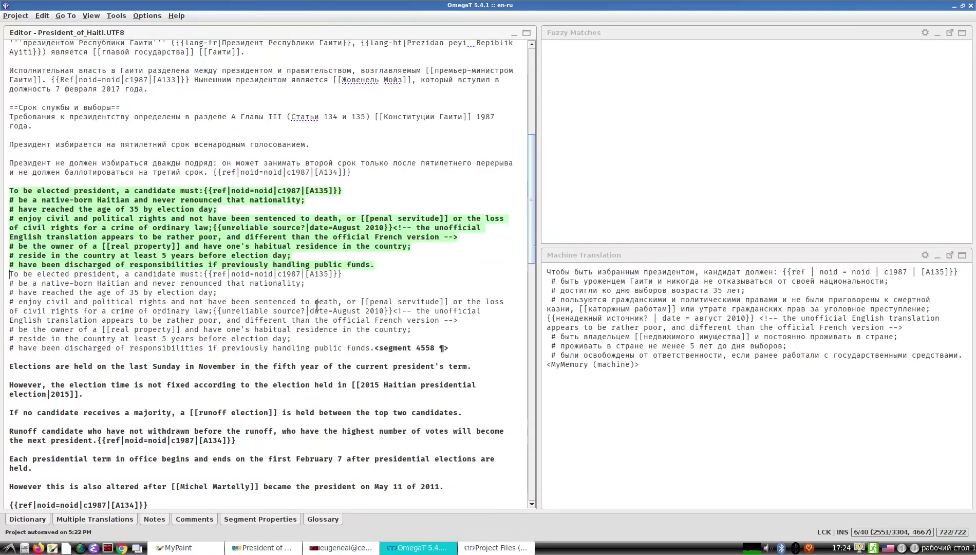
key("ctrl+m")
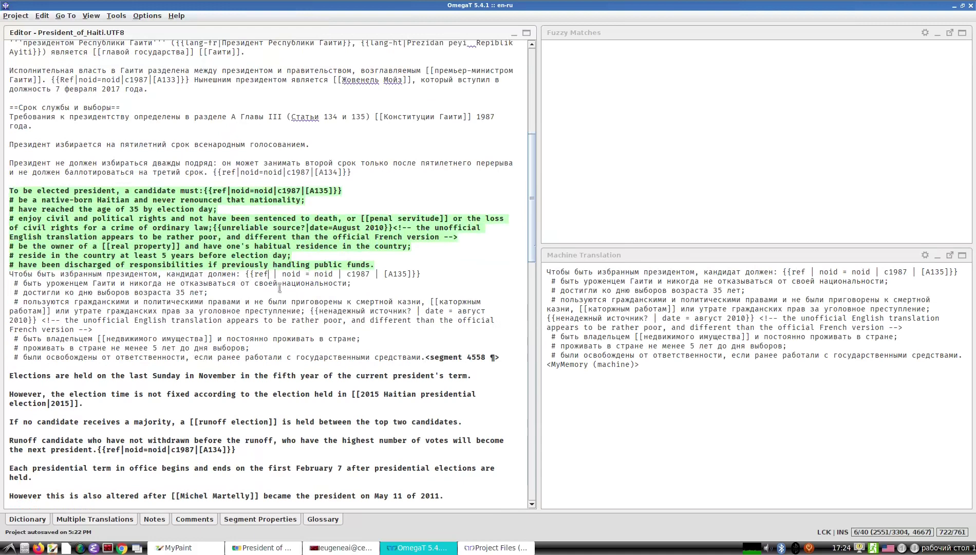
key("Delete")
key("Right")
key("Delete")
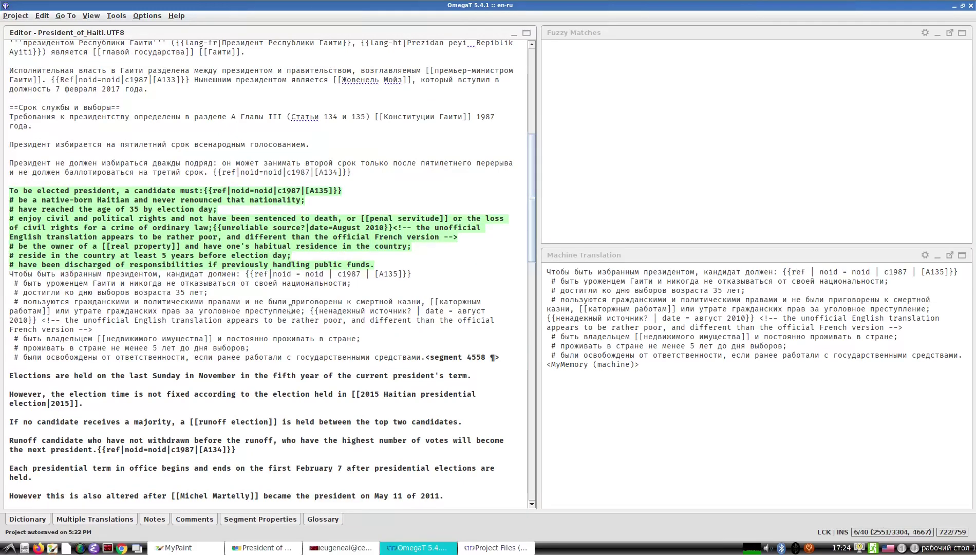
key("Right")
key("Right")
key("Right")
key("Right")
key("Delete")
key("Right")
key("Delete")
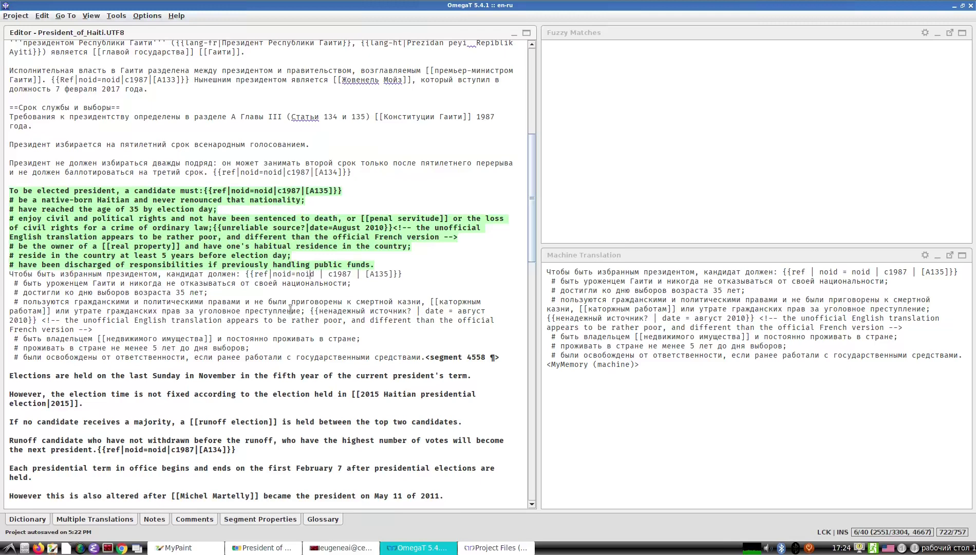
key("Delete")
key("Right")
key("Delete")
key("Delete")
key("Right")
key("Delete")
Delete the leading spaces before the number signs of the first two translated list items.
key("Home")
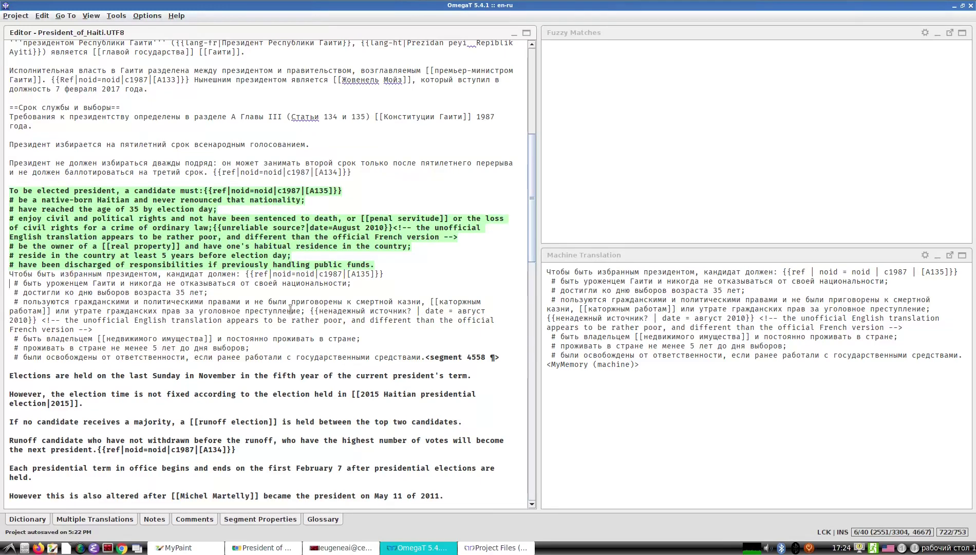
key("Down")
key("Delete")
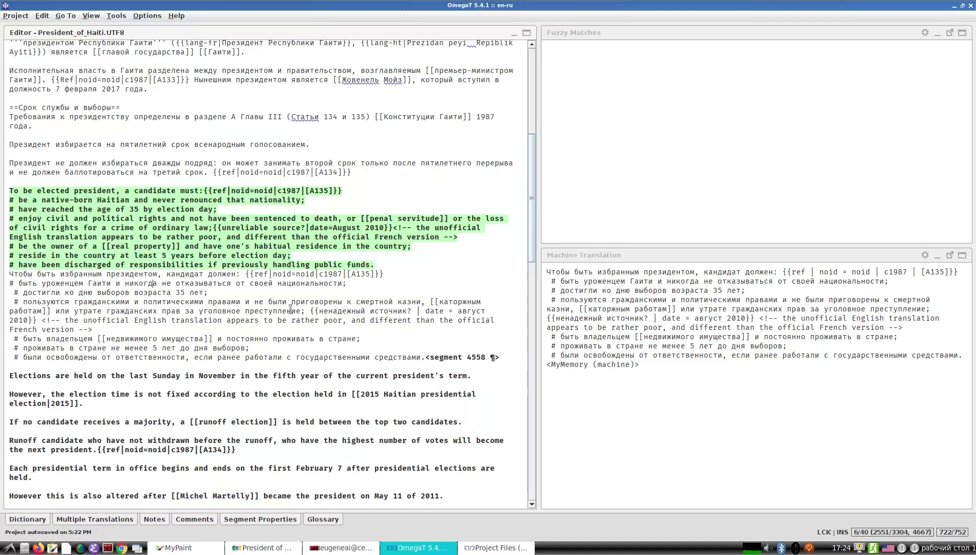
key("Down")
key("Delete")
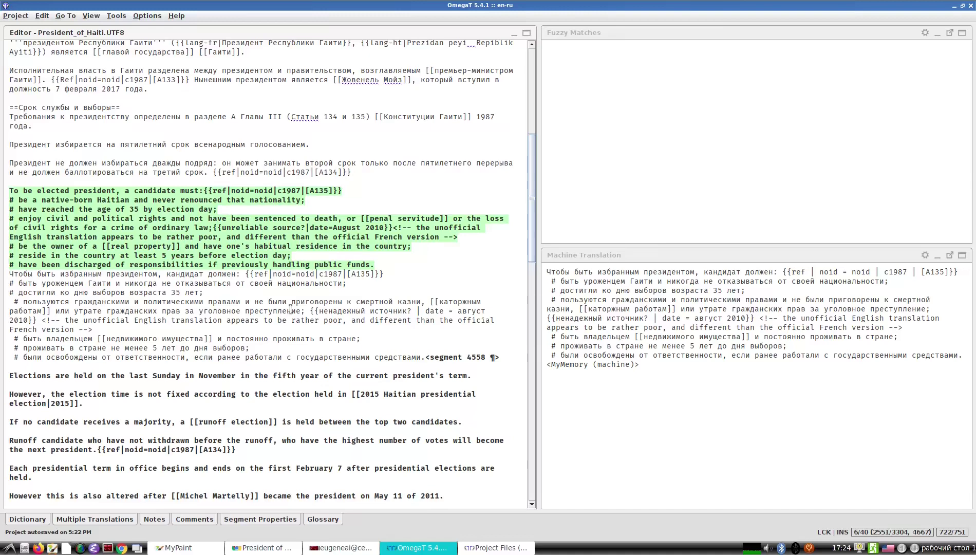
Replace "достигли" with "достигнуть" in the second list item about reaching the age of 35.
key("Delete")
key("Delete")
key("Delete")
key("Delete")
key("Delete")
key("Delete")
key("Delete")
key("Delete")
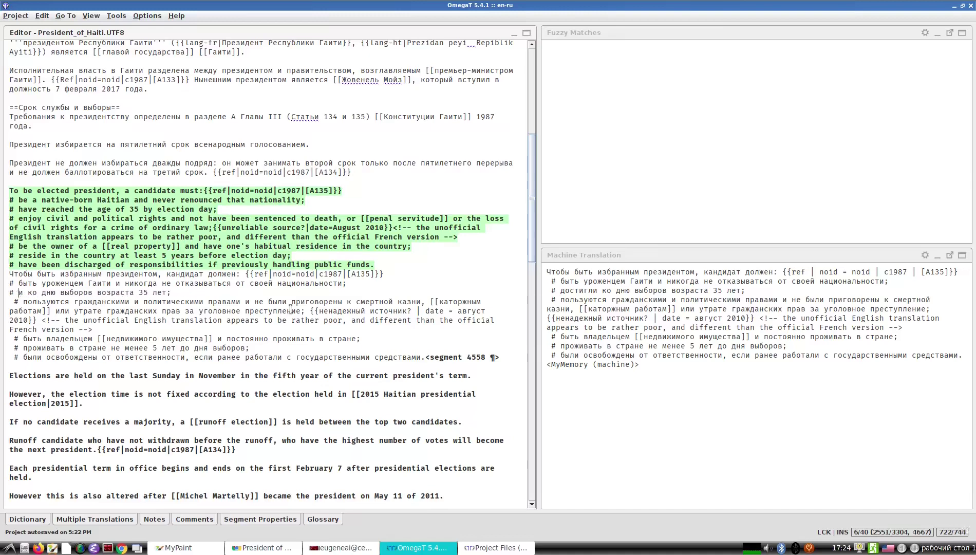
type("ljc")
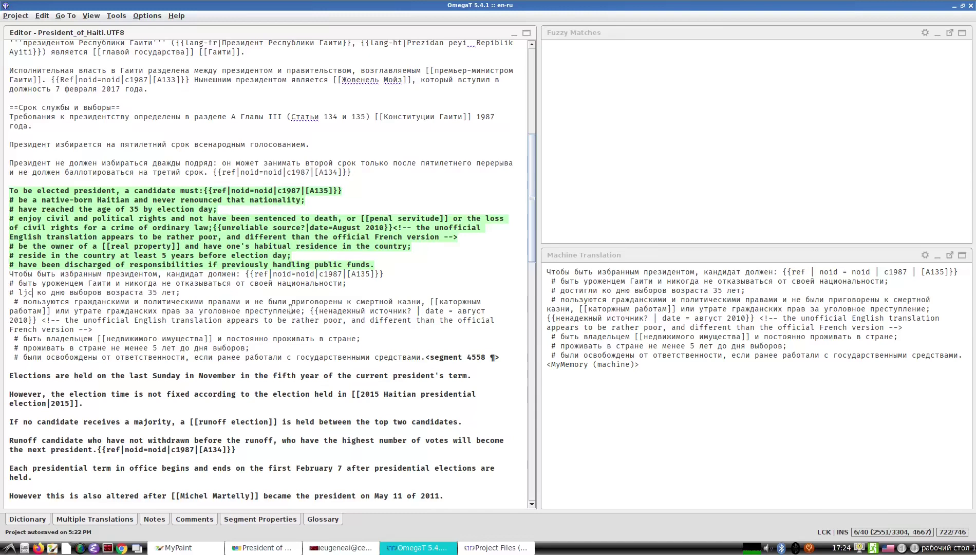
key("alt+shift")
key("BackSpace")
key("BackSpace")
key("BackSpace")
type("д")
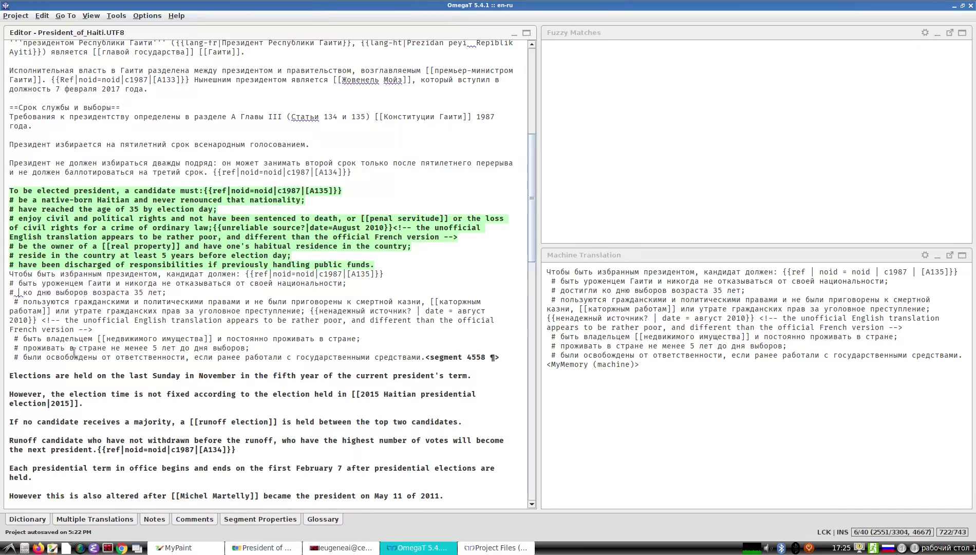
type("остигнуть")
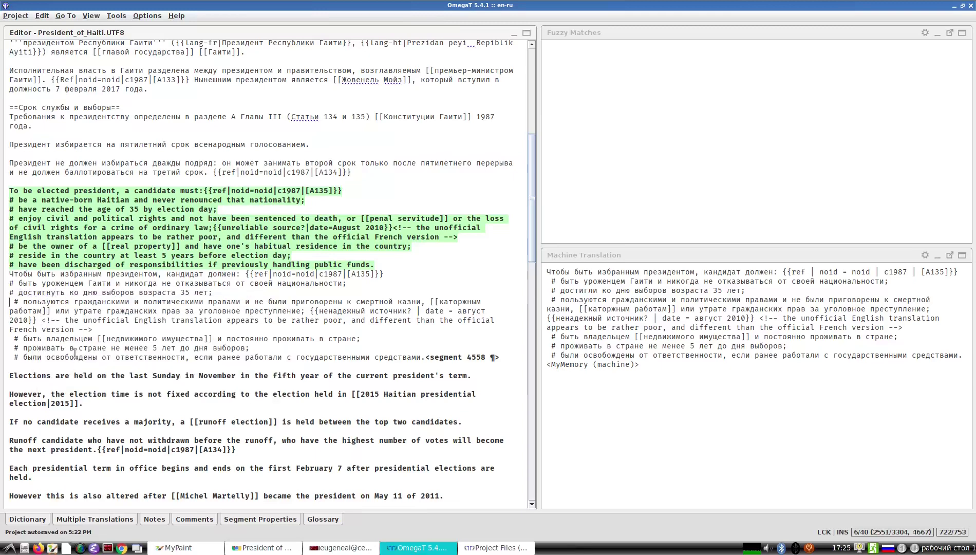
Delete the leading space of the third list item and change its verb "пользуются" to "пользоваться".
key("Home")
key("Delete")
key("ctrl+Right")
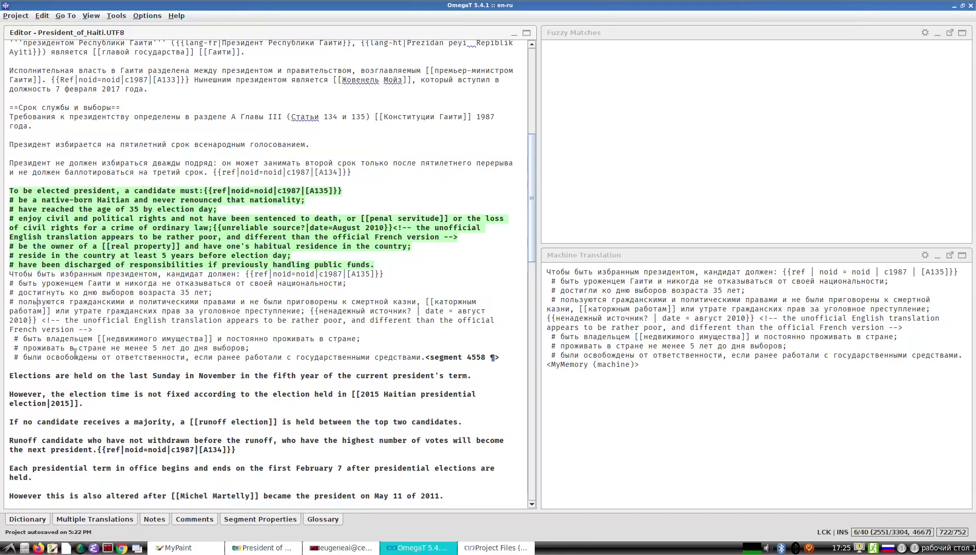
key("Right")
key("Right")
key("BackSpace")
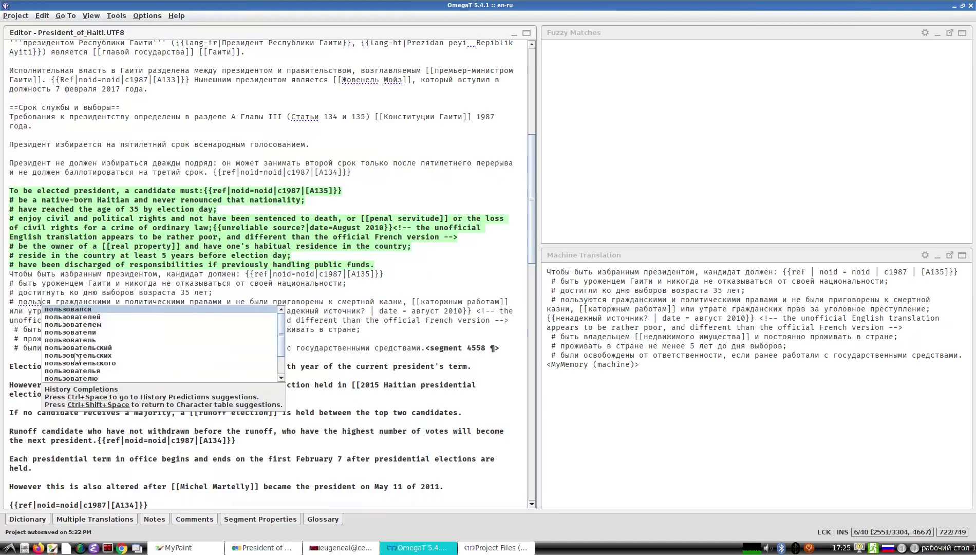
key("Delete")
key("Delete")
key("Delete")
key("Delete")
type("оваться")
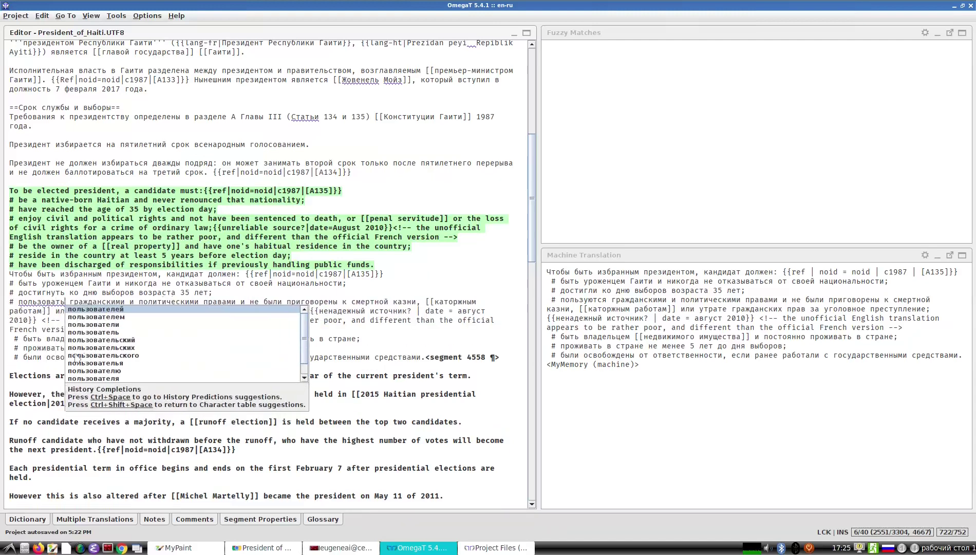
Change "приговорены" to "приговоренным" in the third list item.
key("Right")
key("Right")
key("Right")
key("Right")
key("Right")
key("Right")
key("Right")
key("Right")
key("Right")
key("Right")
key("Right")
key("Right")
key("Right")
key("Right")
key("Right")
key("Right")
key("Right")
key("Right")
key("Right")
key("Right")
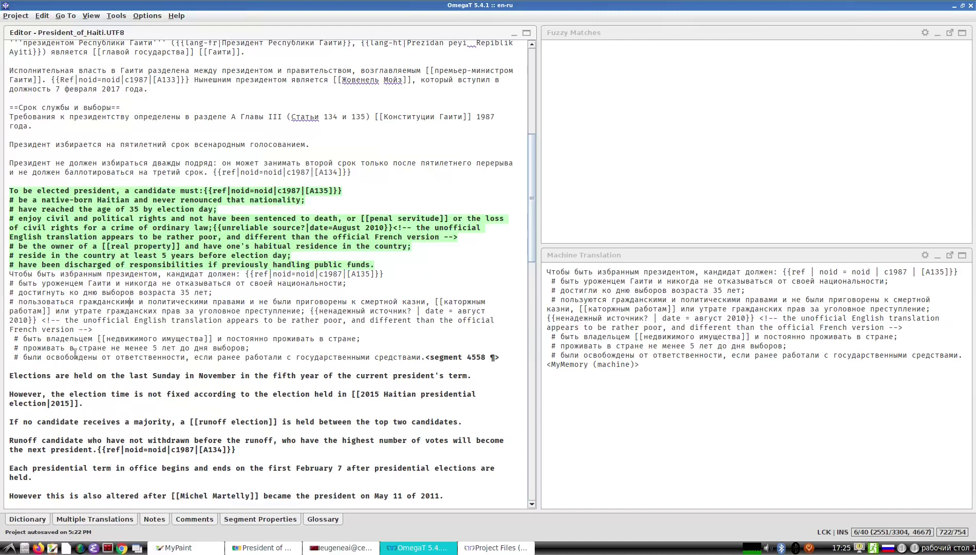
key("Right")
key("Right")
key("Right")
key("Right")
key("Right")
key("Right")
key("Right")
key("Right")
key("Right")
key("Right")
key("Right")
type("ме")
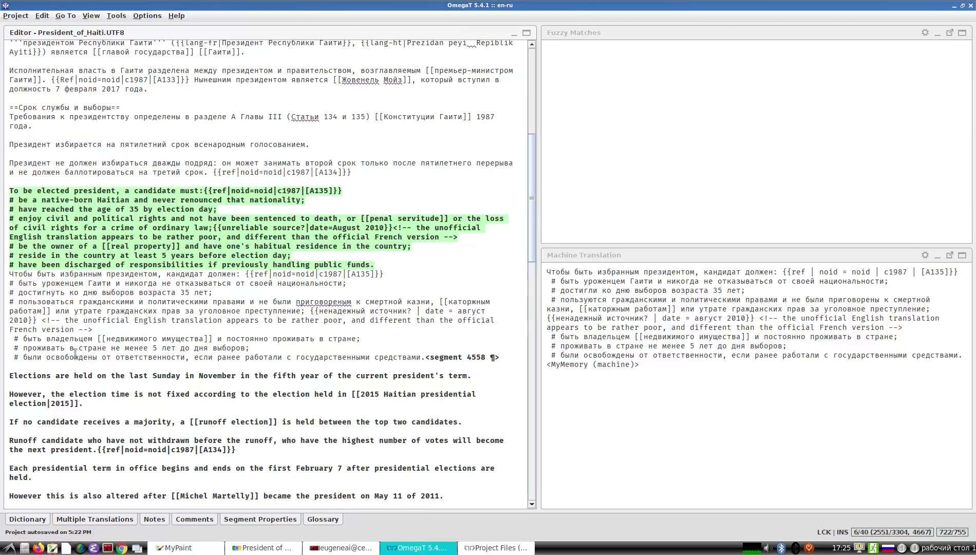
type("н")
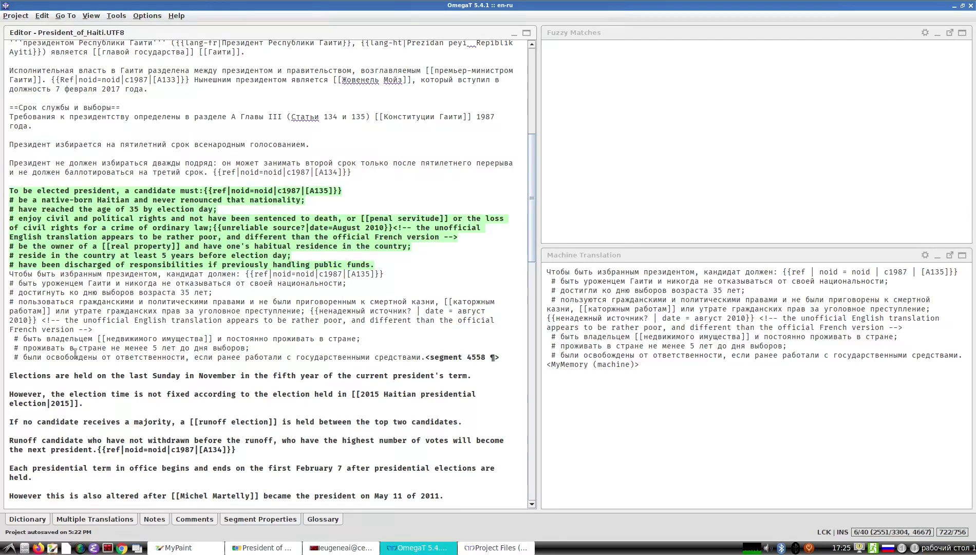
Delete the spaces around the pipe and equals sign in the "ненадежный источник?" template of the third list item.
key("Down")
key("Right")
key("Right")
key("Right")
key("Right")
key("Right")
key("Right")
key("Right")
key("Right")
key("Right")
key("Right")
key("Right")
key("Right")
key("Right")
key("Right")
key("Right")
key("Right")
key("Right")
key("Right")
key("Right")
key("Right")
key("Right")
key("Right")
key("Right")
key("Right")
key("Right")
key("Right")
key("Right")
key("Right")
key("Right")
key("Right")
key("Right")
key("Right")
key("Right")
key("Right")
key("Right")
key("Right")
key("Right")
key("Right")
key("Right")
key("Delete")
key("Right")
key("Delete")
key("Right")
key("Right")
key("Right")
key("Right")
key("Delete")
key("Right")
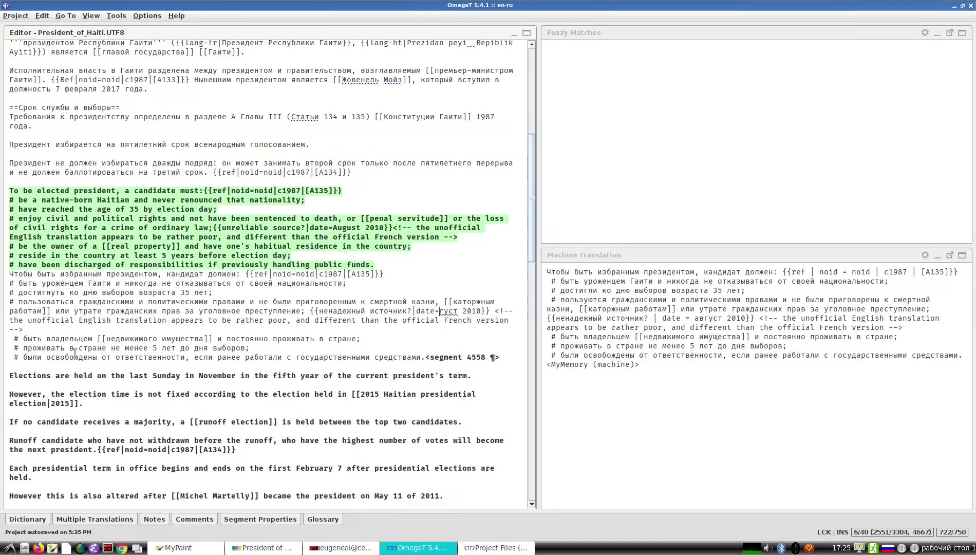
Replace the Russian month name in the template's date with "August" copied from the source segment.
key("Delete")
key("Delete")
key("Delete")
key("Delete")
key("Delete")
key("Delete")
key("Delete")
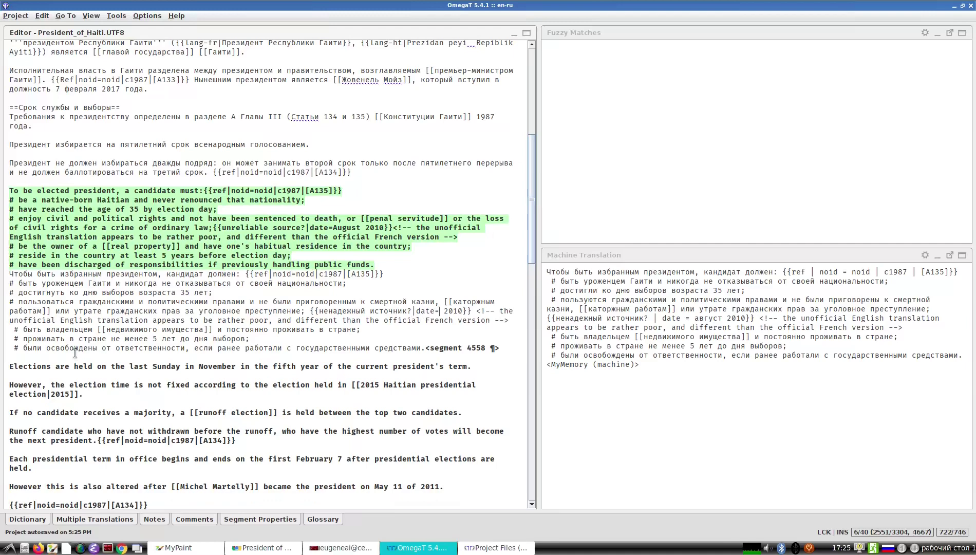
left_click_drag(332, 228, 360, 228)
key("ctrl+c")
key("ctrl+v")
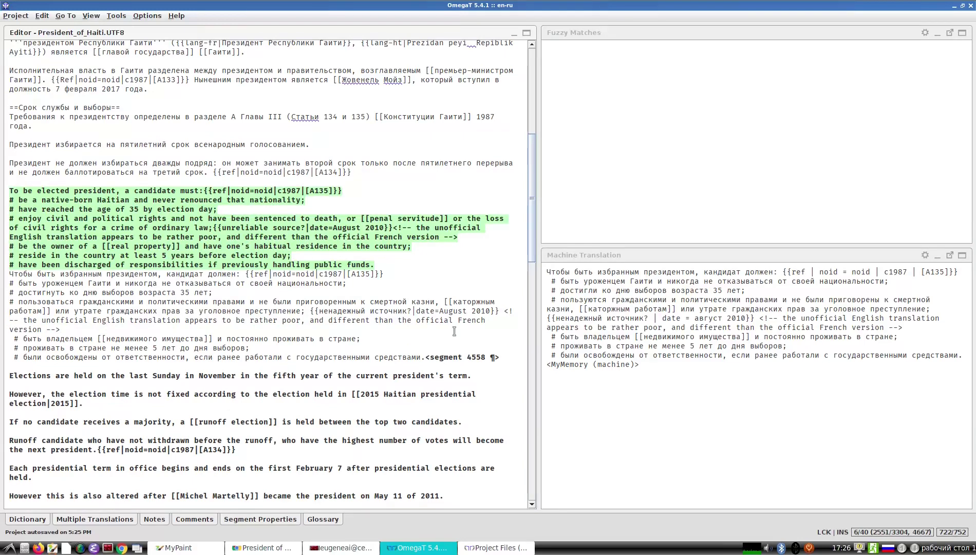
Delete the leading spaces before the number signs of the last three translated list items.
key("Right")
key("Down")
key("Delete")
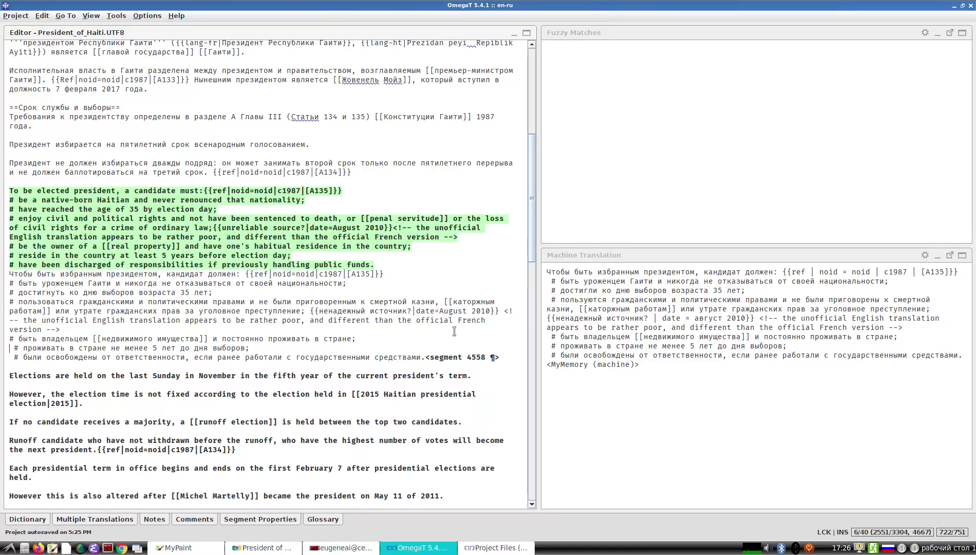
key("Delete")
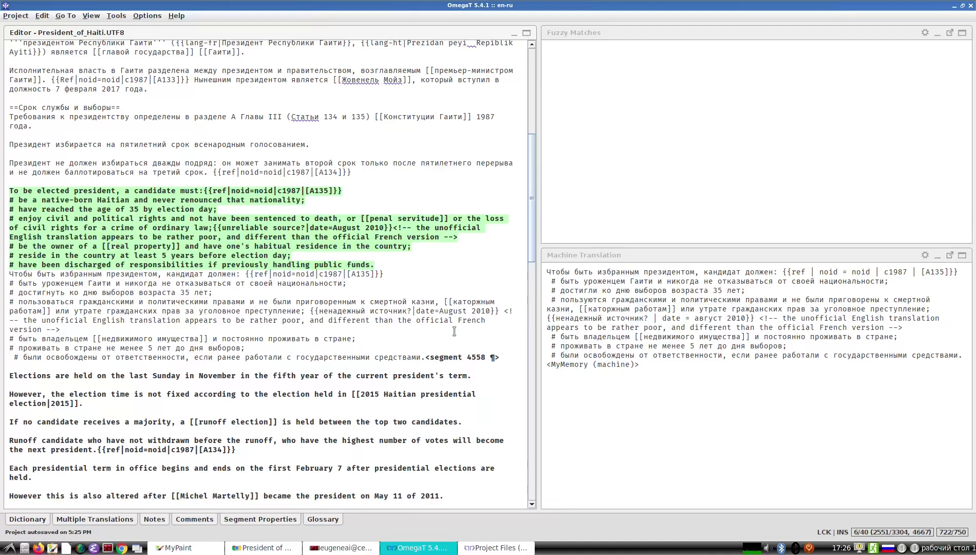
key("Down")
key("Delete")
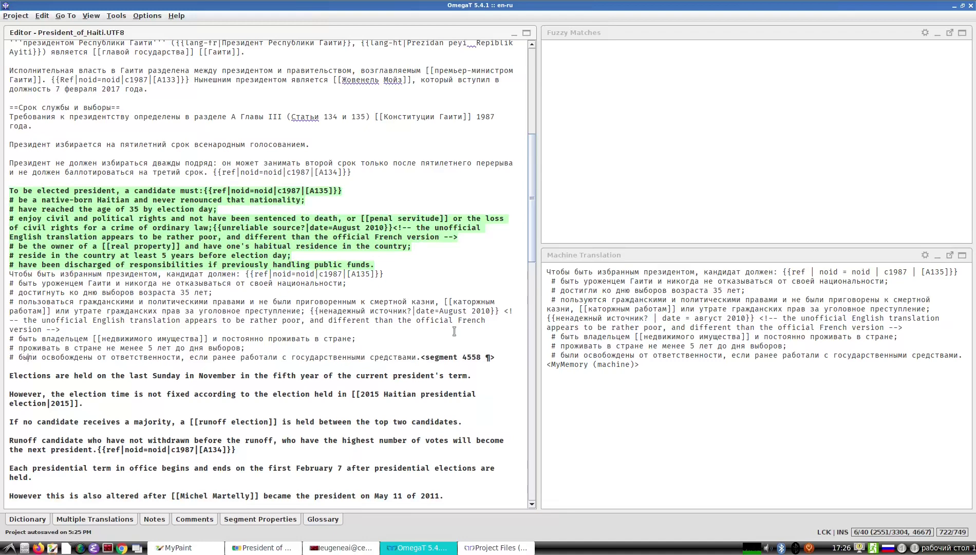
Change "были освобождены" to "быть освобожденным" in the last list item.
key("Delete")
key("Delete")
type("ть")
key("ctrl+Right")
key("Left")
key("BackSpace")
type("ным")
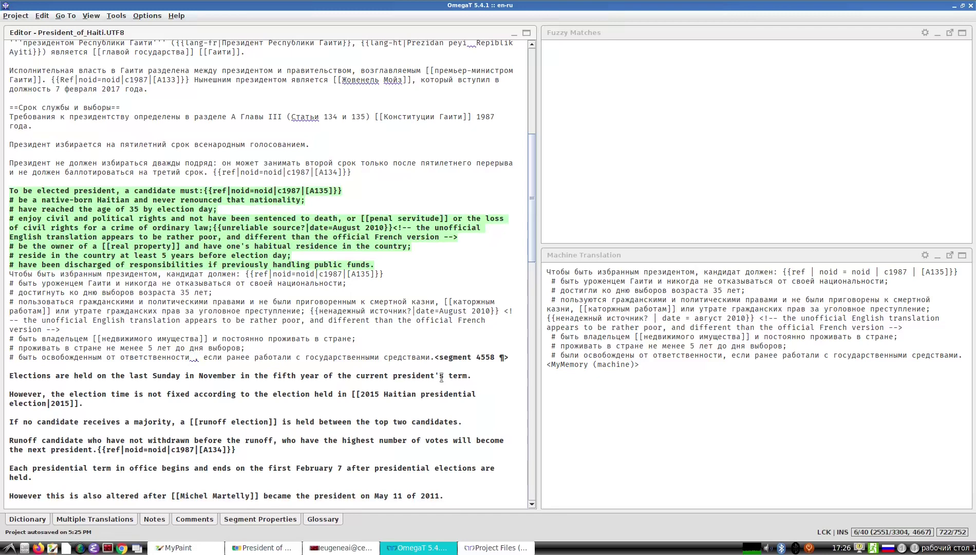
Replace ", если ранее работали с" with "распределения" in the last list item of the translation.
key("Delete")
key("Delete")
key("Delete")
key("Delete")
key("Delete")
key("Delete")
key("Delete")
key("Delete")
key("Delete")
key("Delete")
key("Delete")
key("Delete")
key("Delete")
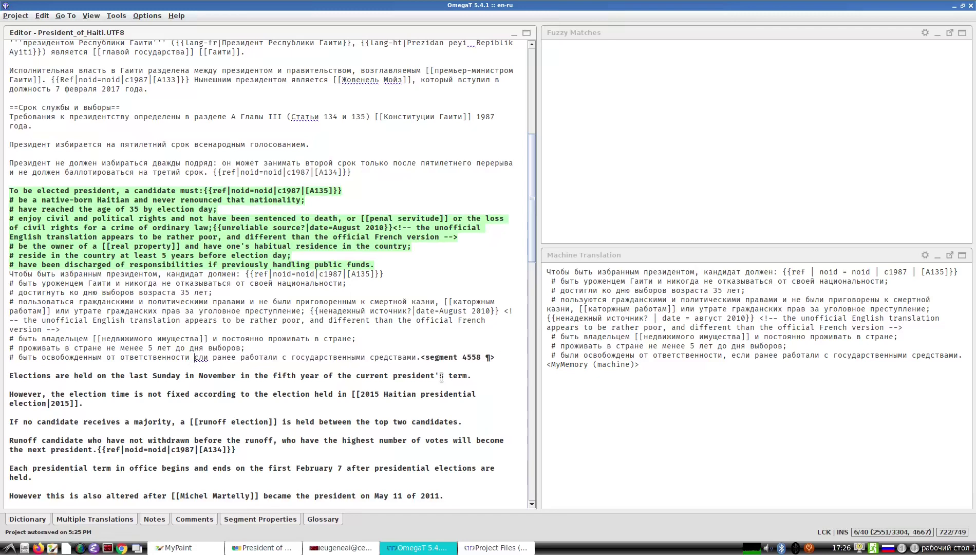
key("Delete")
key("Delete")
key("Delete")
key("Delete")
key("Delete")
key("Delete")
key("Delete")
key("Delete")
key("Delete")
key("Delete")
key("Delete")
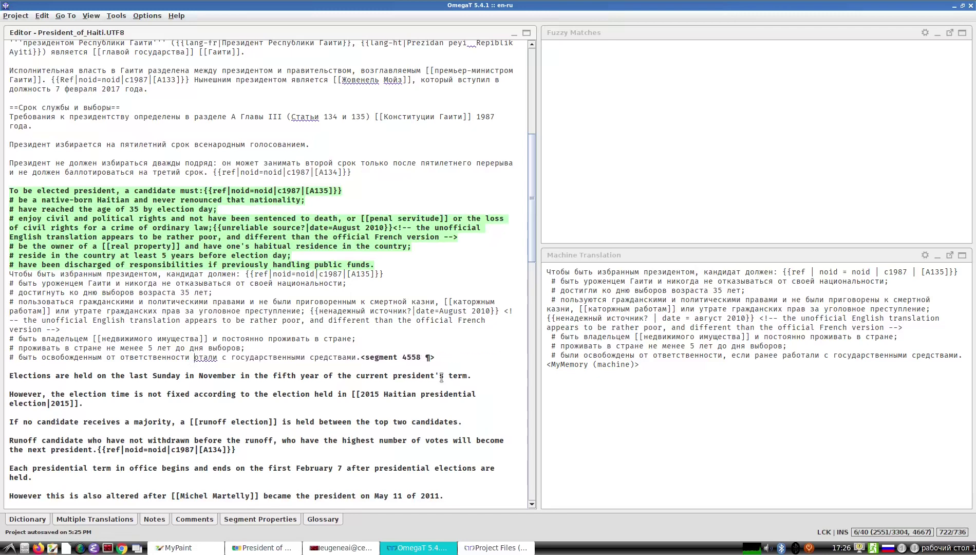
type("распре")
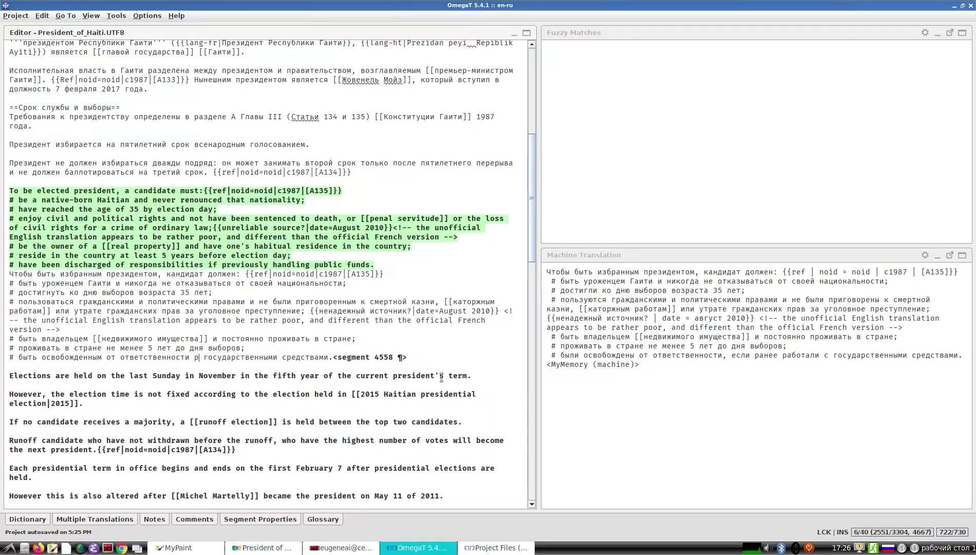
type("деления")
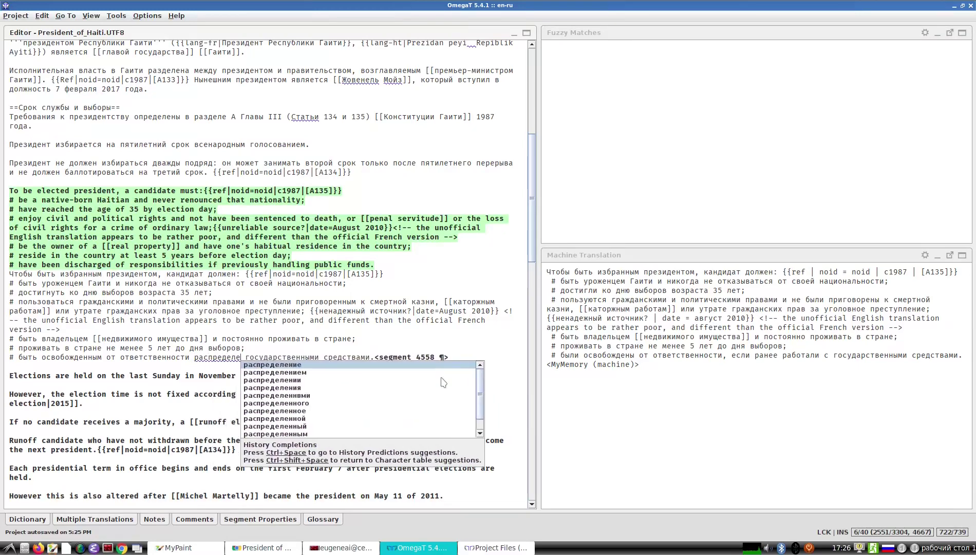
Change "государственными средствами" to "государственных средств" at the end of the last list item.
key("Right")
key("Right")
key("Right")
key("Right")
key("Right")
key("Right")
key("Right")
key("Right")
key("Right")
key("Right")
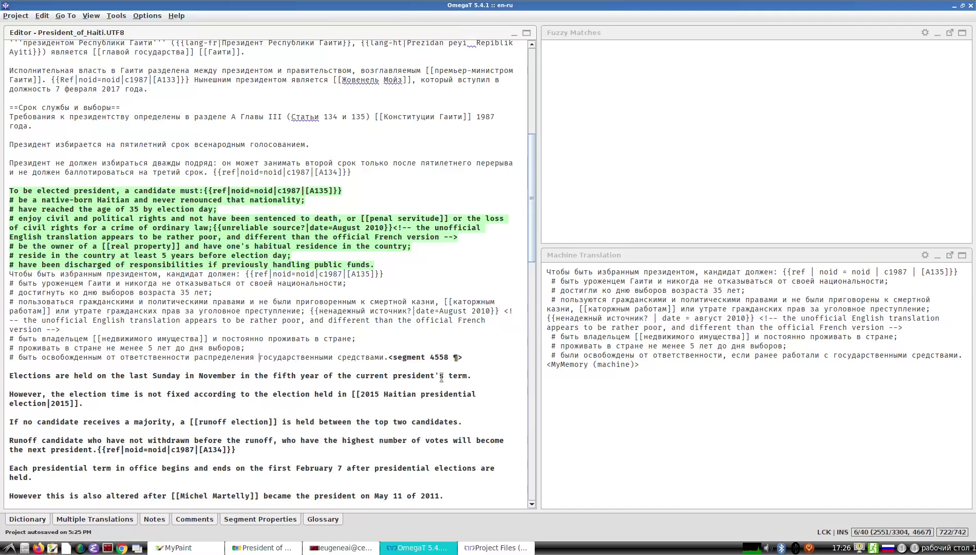
key("BackSpace")
key("Delete")
type("х")
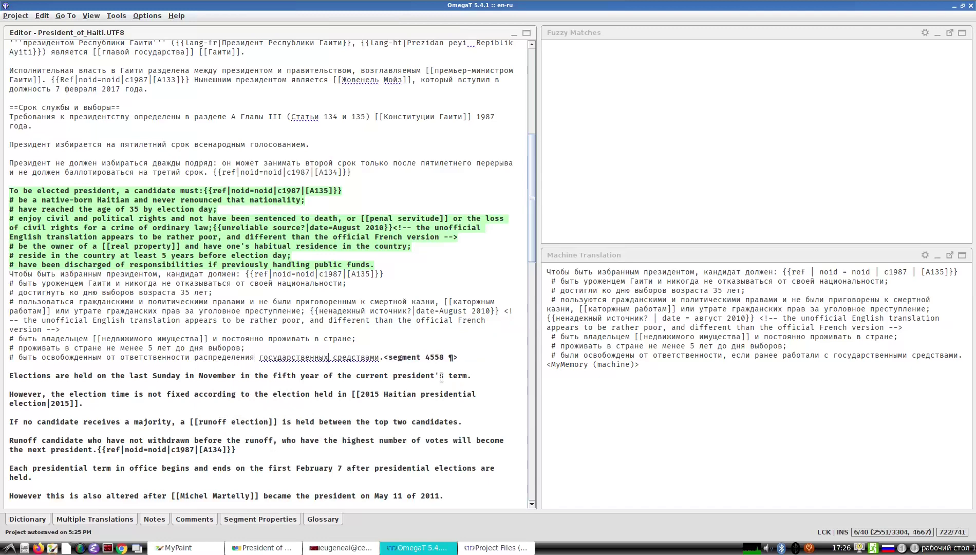
key("BackSpace")
key("BackSpace")
key("BackSpace")
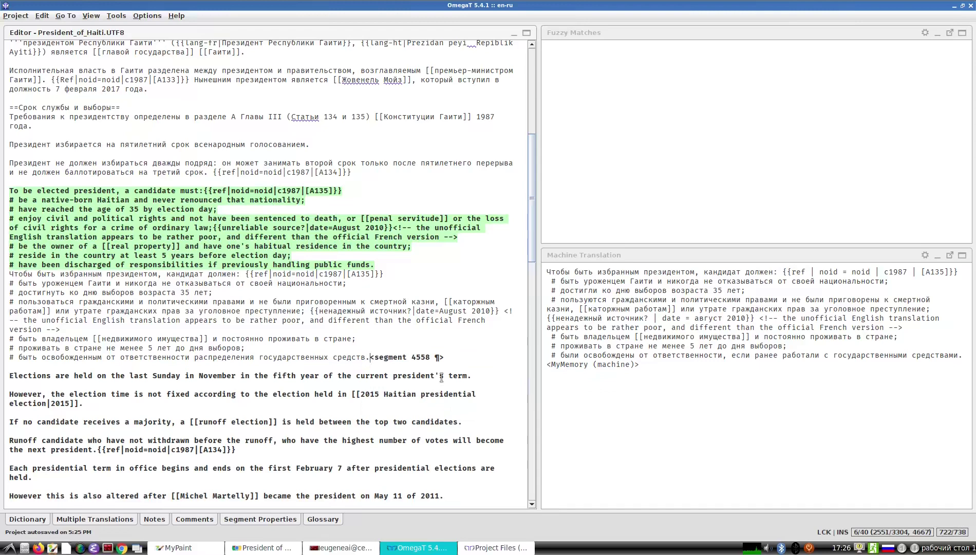
Confirm the candidate requirements segment and translate the "Elections are held on the last Sunday" segment with the machine translation.
key("Return")
key("ctrl+m")
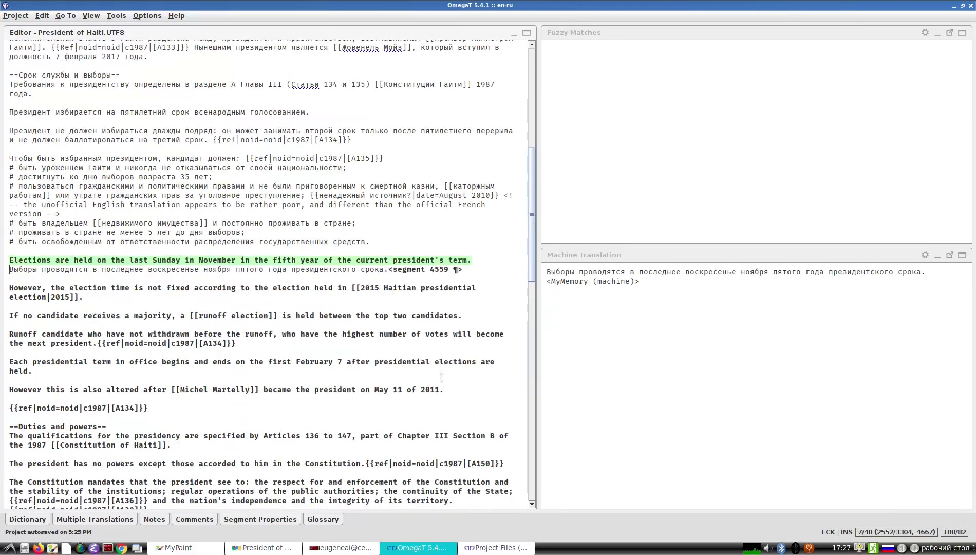
double_click(256, 269)
key("Return")
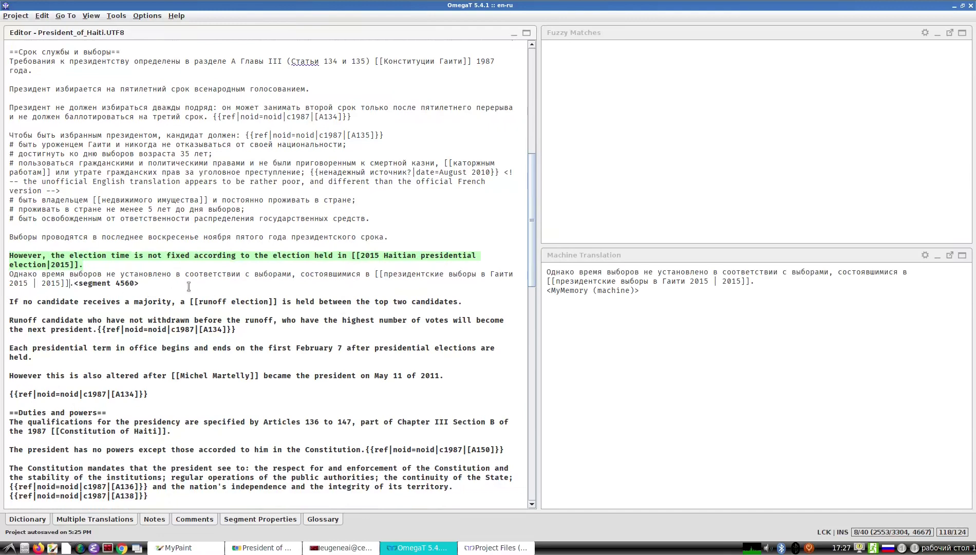
Delete the spaces around the pipe in the 2015 election link of the "However, the election time" translation.
key("Left")
key("Left")
key("Left")
key("Left")
key("Left")
key("Left")
key("Left")
key("Left")
key("BackSpace")
key("Return")
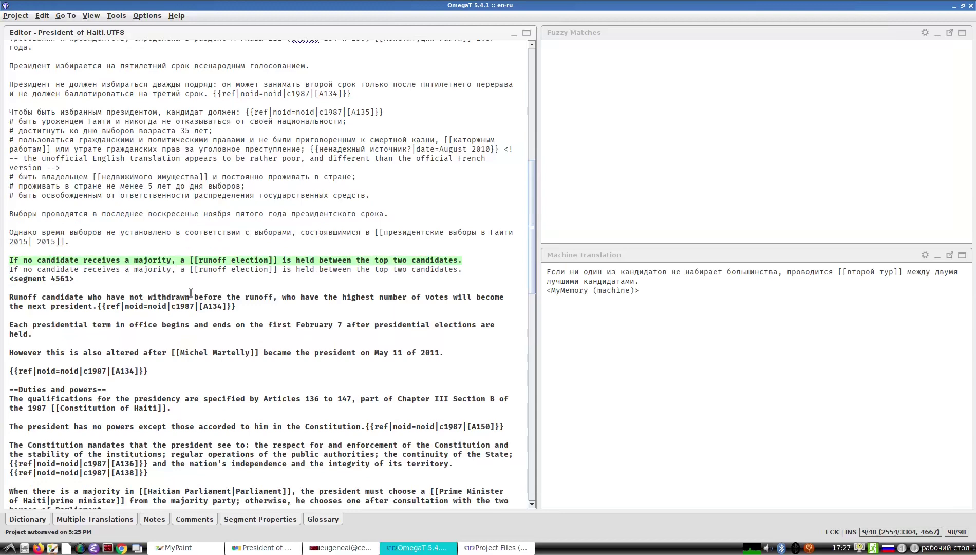
key("ctrl+Return")
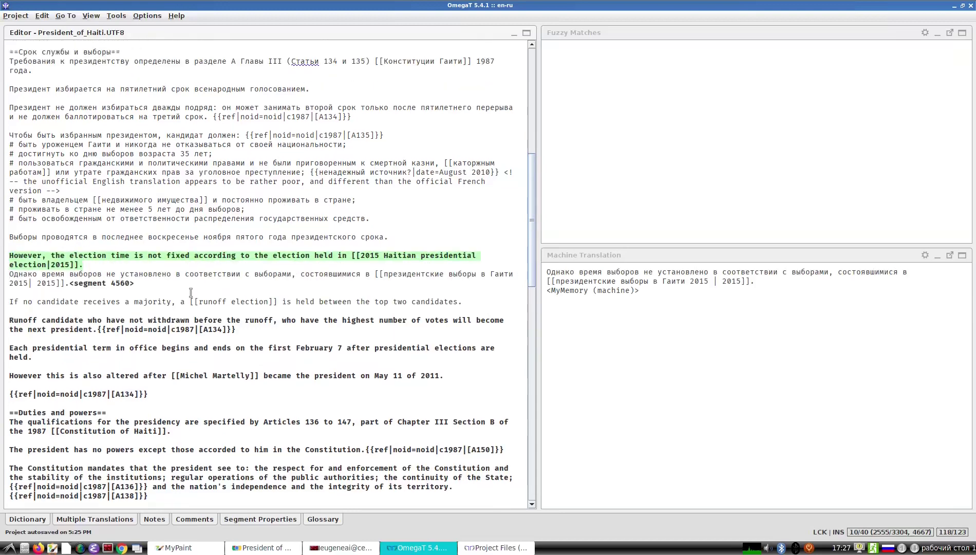
key("Delete")
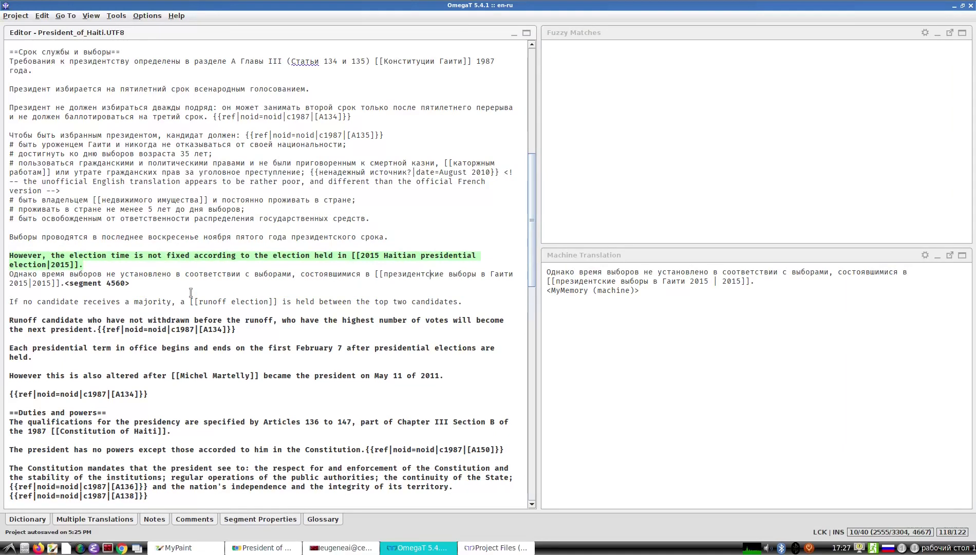
Replace "установлено" with "фиксировано" in the election time translation.
key("ctrl+Home")
key("ctrl+Right")
key("ctrl+Right")
key("ctrl+Right")
key("ctrl+Right")
key("ctrl+shift+Right")
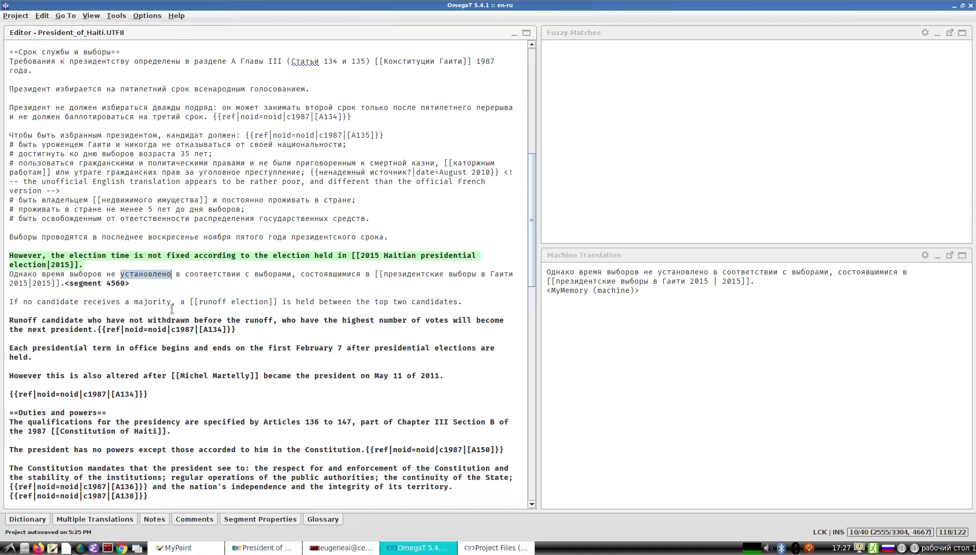
type("фиксирова")
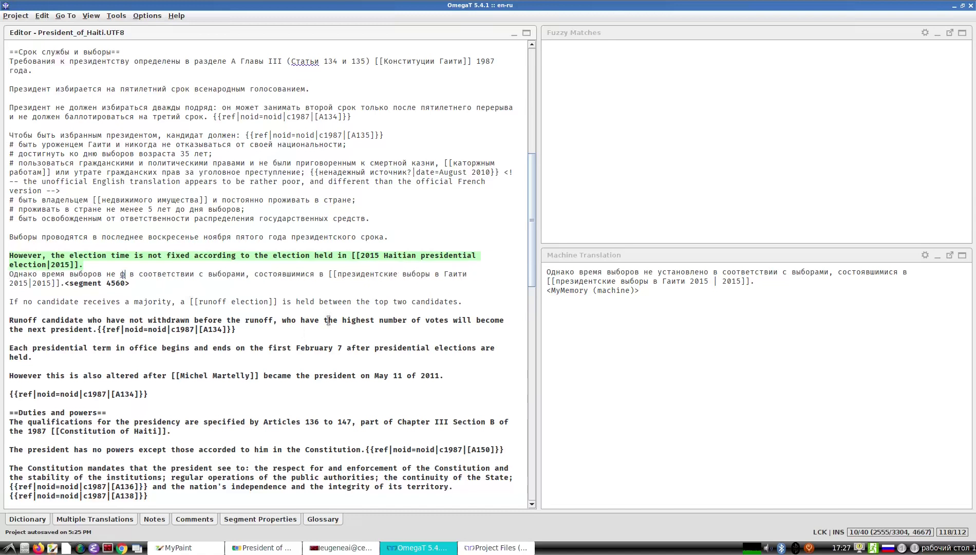
type("но, как это было во в")
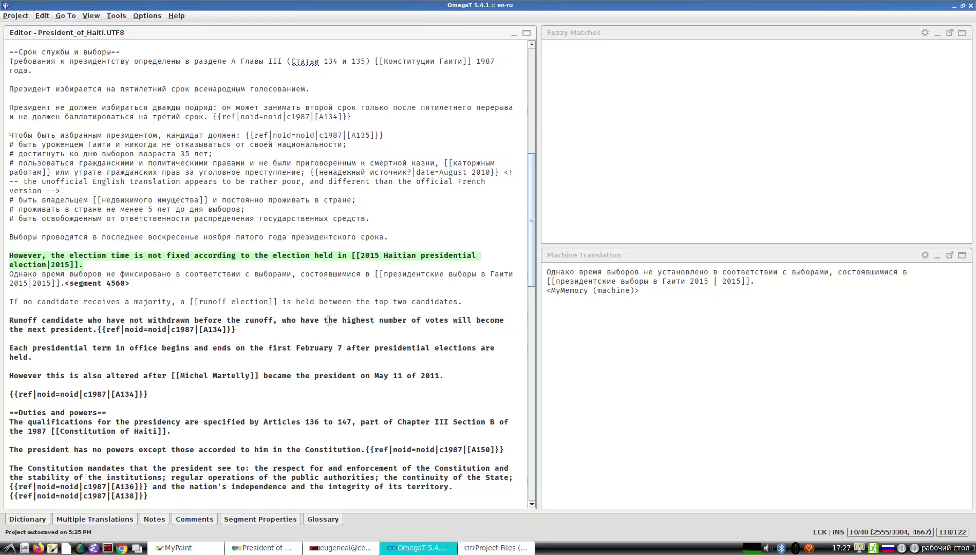
Replace "в соответствии с" with ", как это было во время" after "фиксировано".
type(", ")
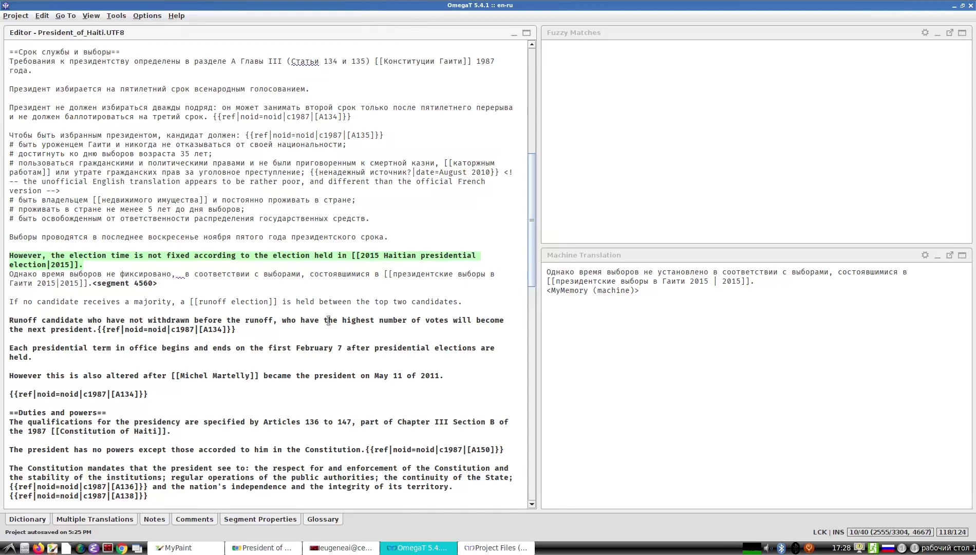
type("как ")
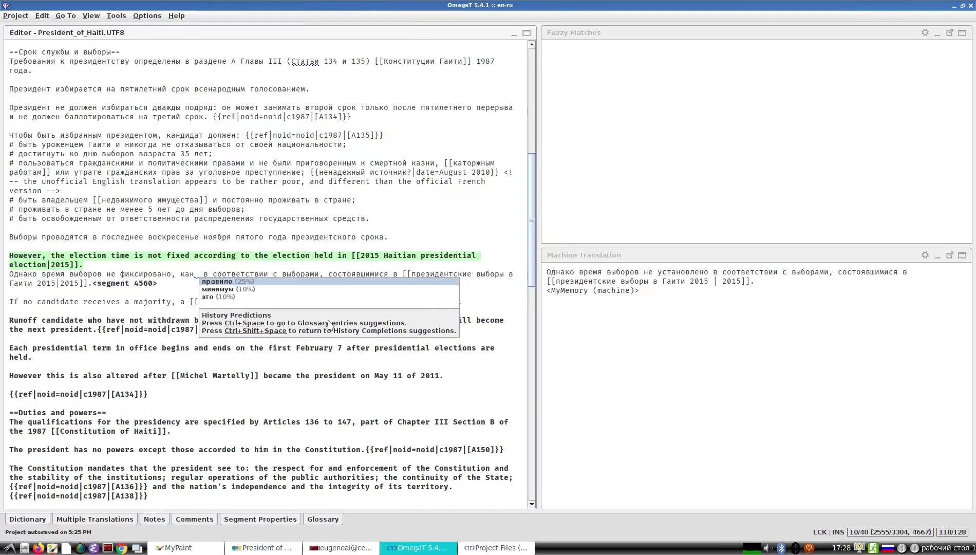
type("это было")
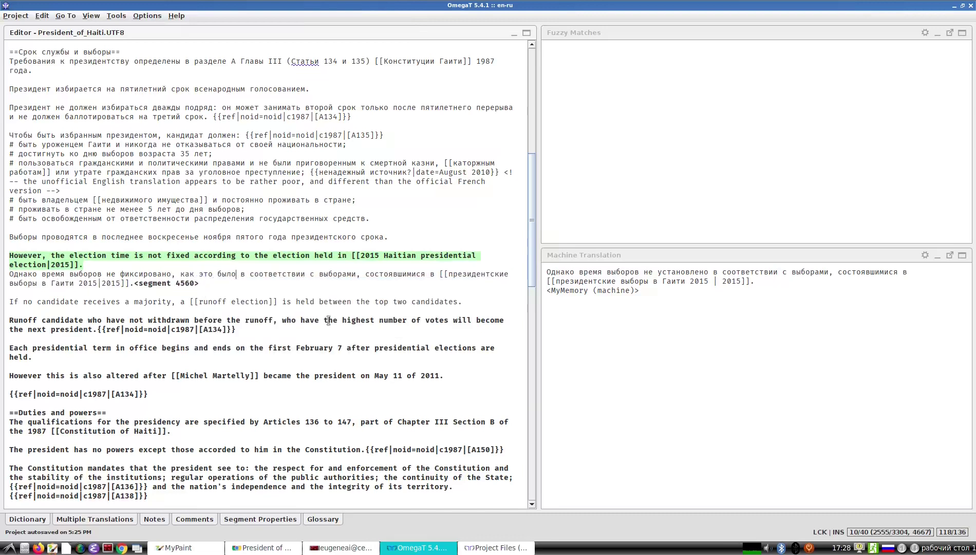
type(" во в в")
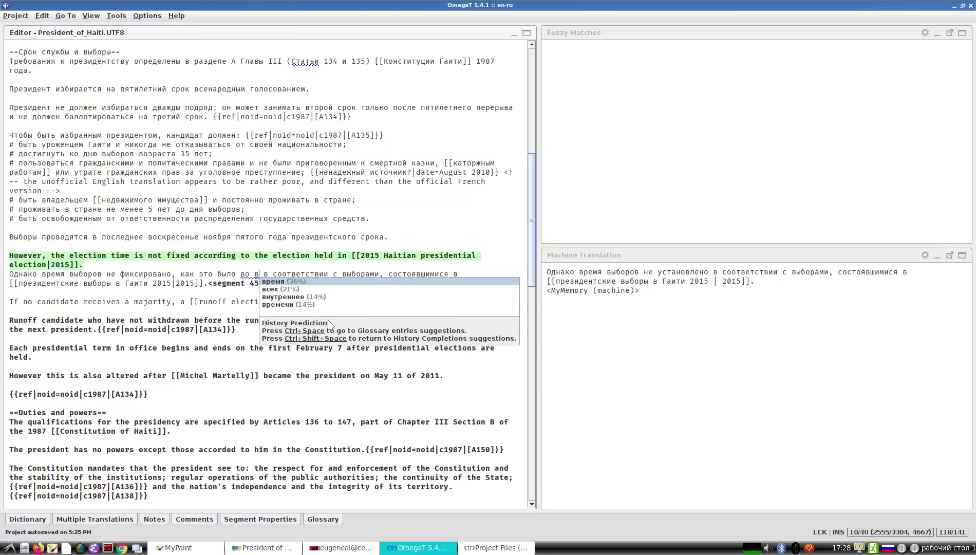
key("Return")
key("ctrl+Delete")
key("ctrl+Delete")
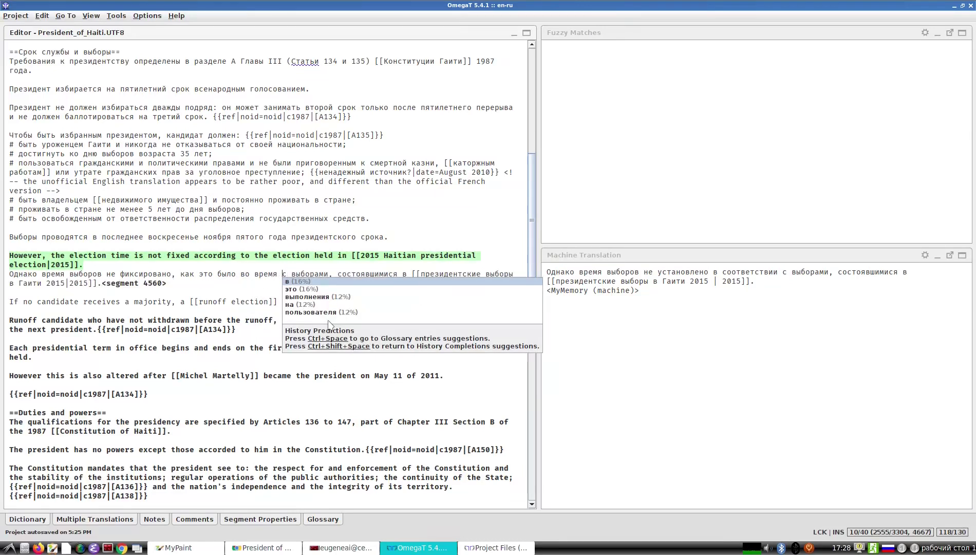
key("ctrl+Delete")
Change "выборами, состоявшимися" to "выборов, состоявшихся" in the election time translation.
key("Right")
key("Right")
key("Right")
key("Right")
key("Right")
key("Delete")
key("Delete")
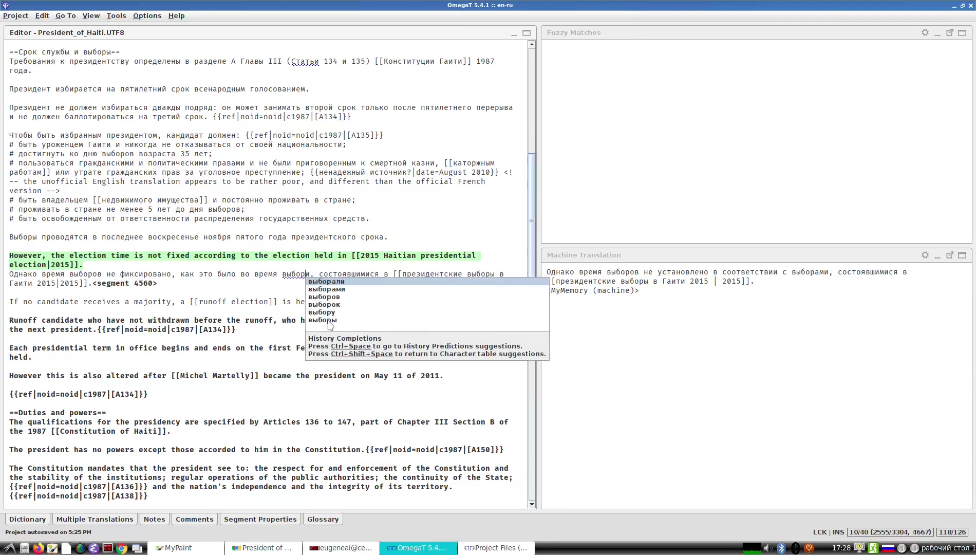
key("Delete")
type("ов")
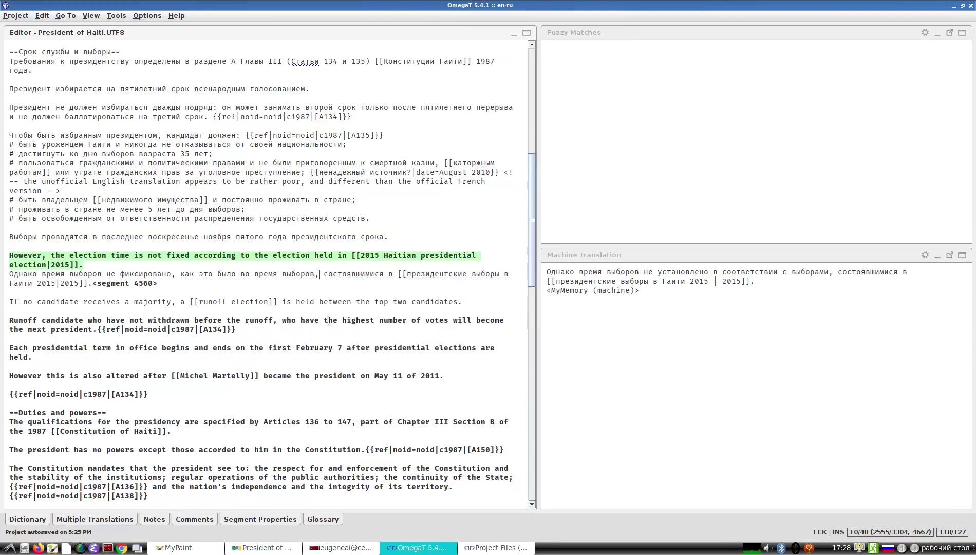
key("Right")
key("Delete")
key("Delete")
key("Delete")
key("Delete")
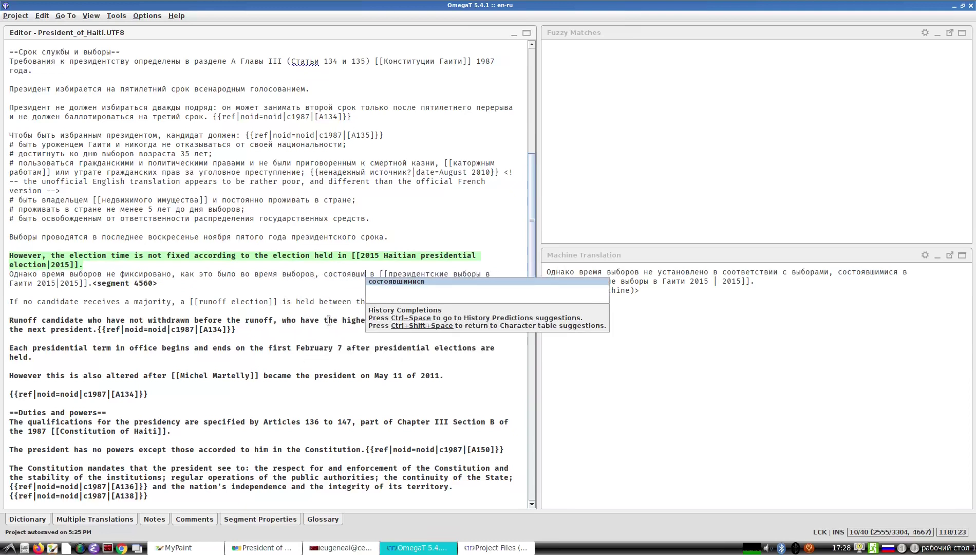
type("хся")
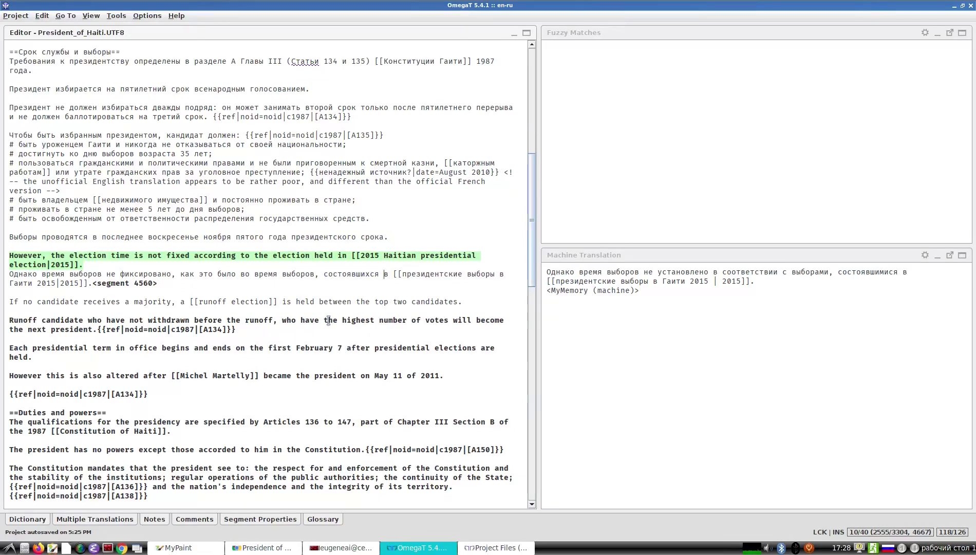
Change the link target to "Президентские выборы в Гаити 2015 году" with a capital П and confirm the segment.
key("Right")
key("Delete")
type("П")
type("год")
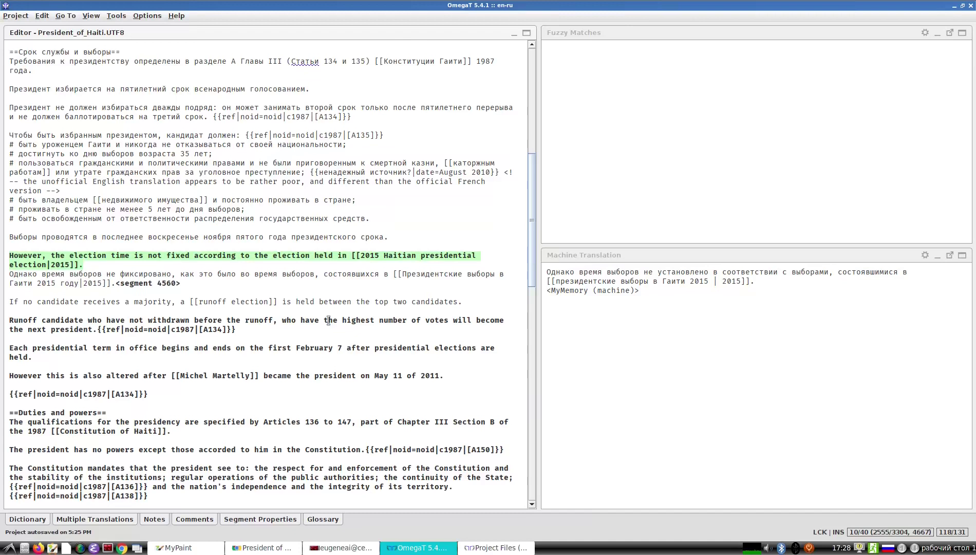
key("Return")
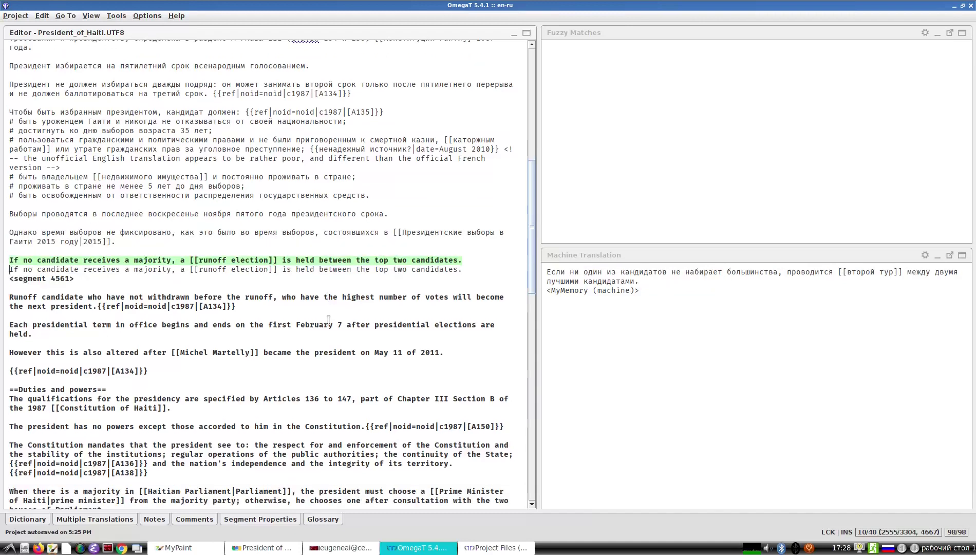
Save the project and open the infobox segment at the beginning of the article for editing.
key("ctrl+s")
scroll(329, 319, "up", 14)
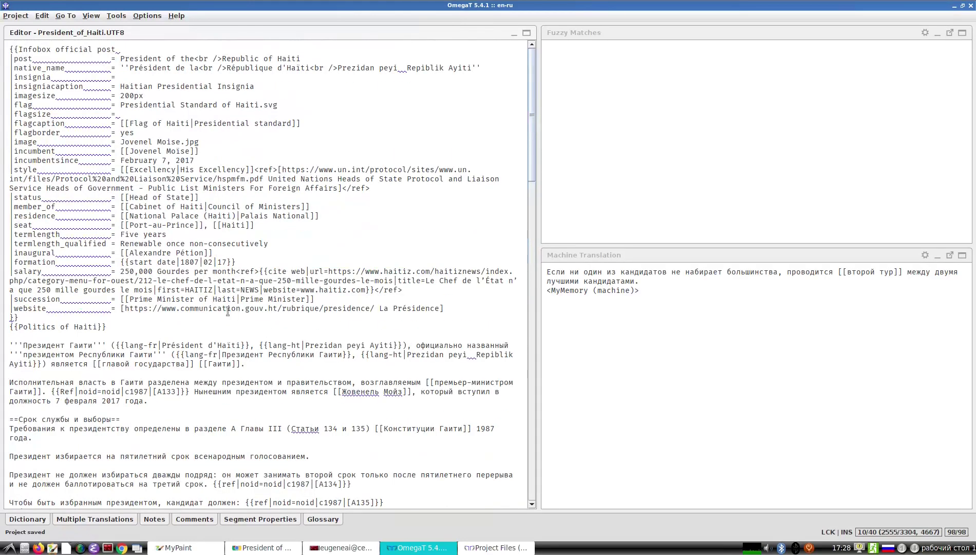
scroll(212, 310, "down", 5)
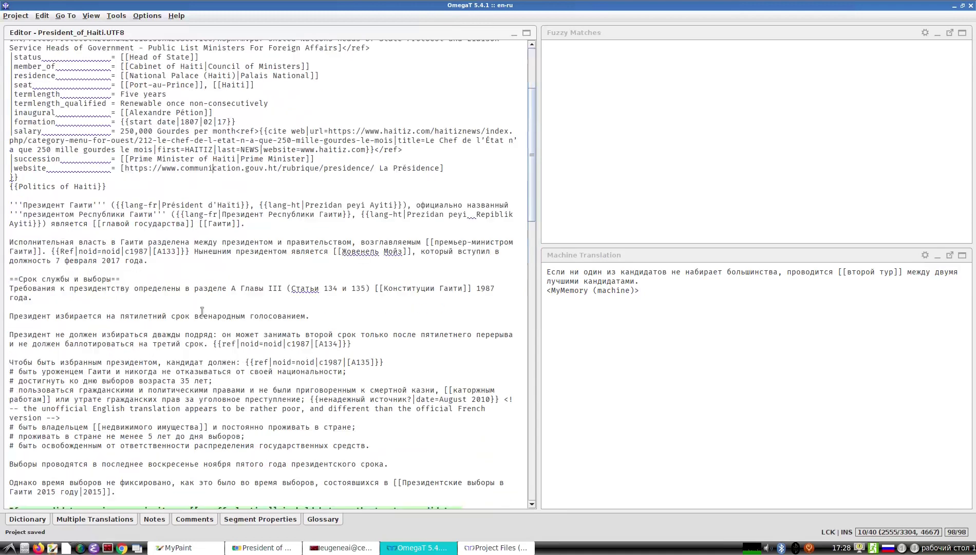
left_click(105, 165)
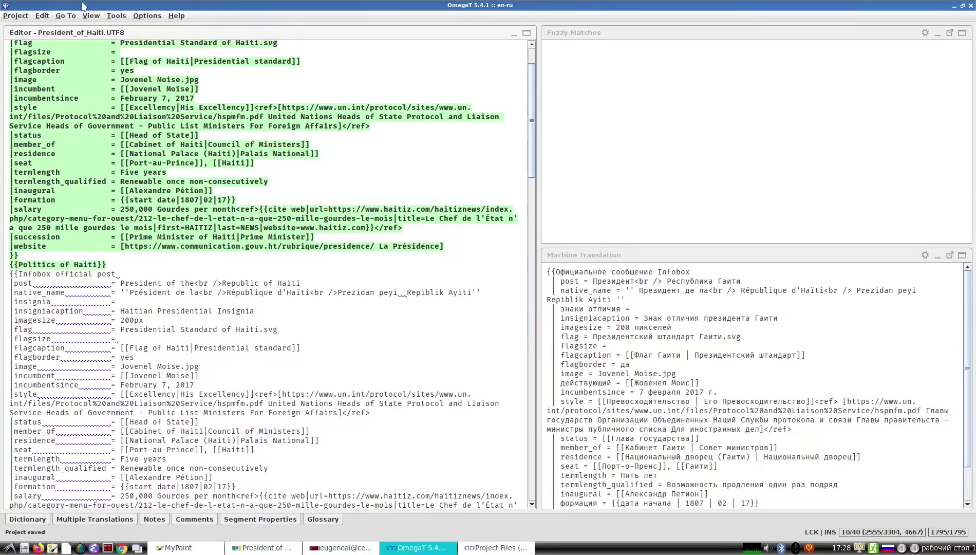
left_click(86, 18)
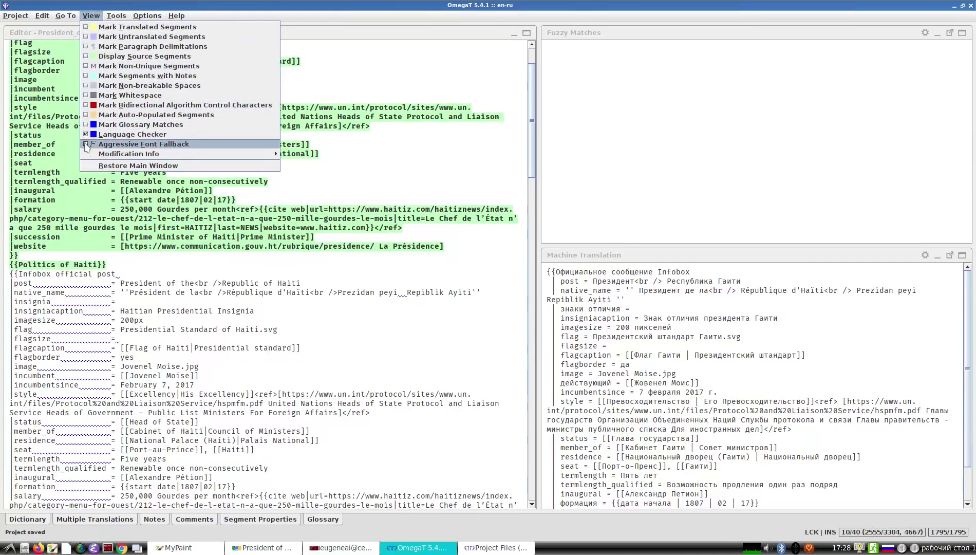
left_click(144, 235)
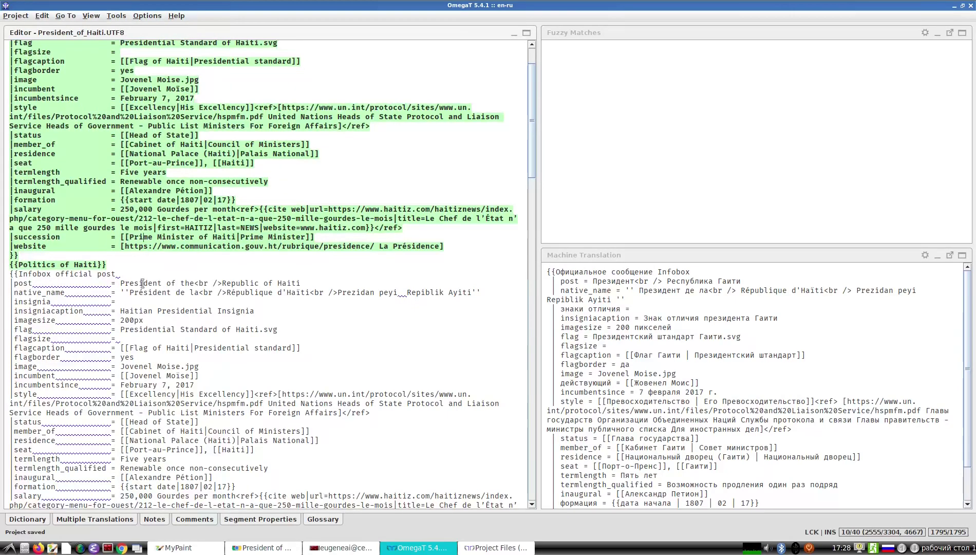
scroll(143, 283, "down", 15)
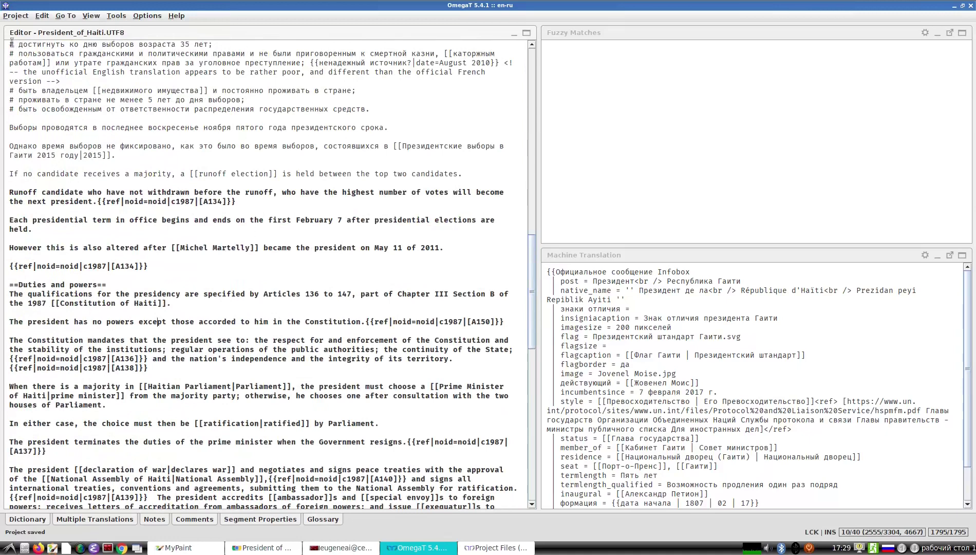
left_click(15, 16)
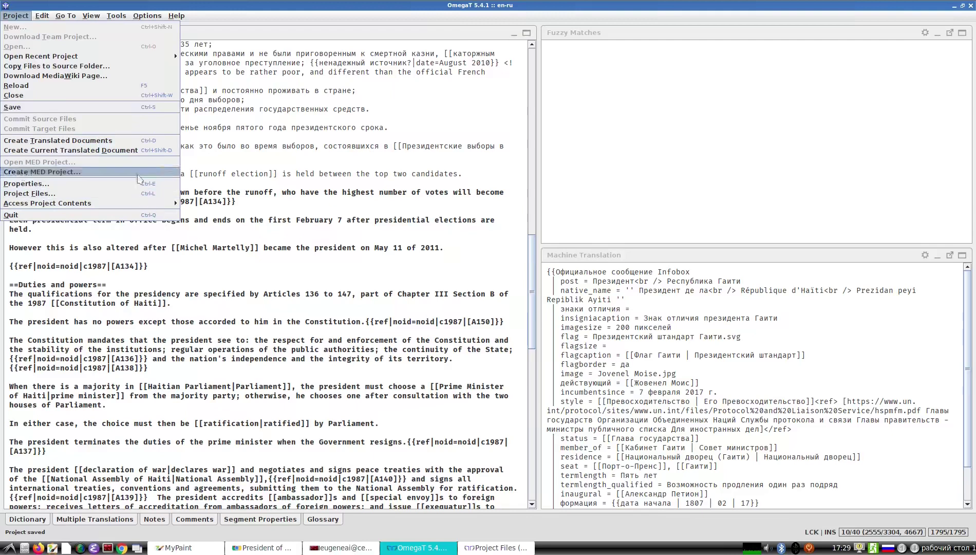
mouse_move(165, 203)
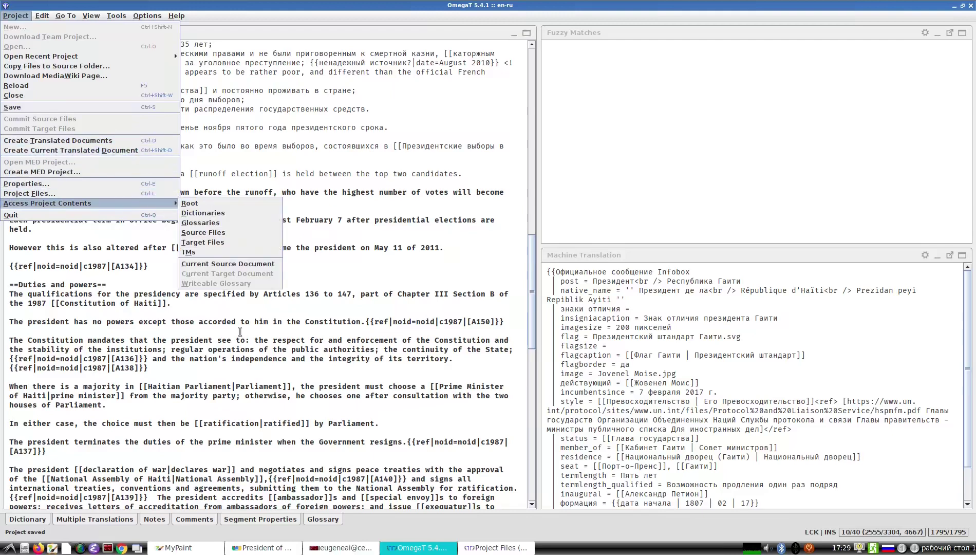
left_click(254, 367)
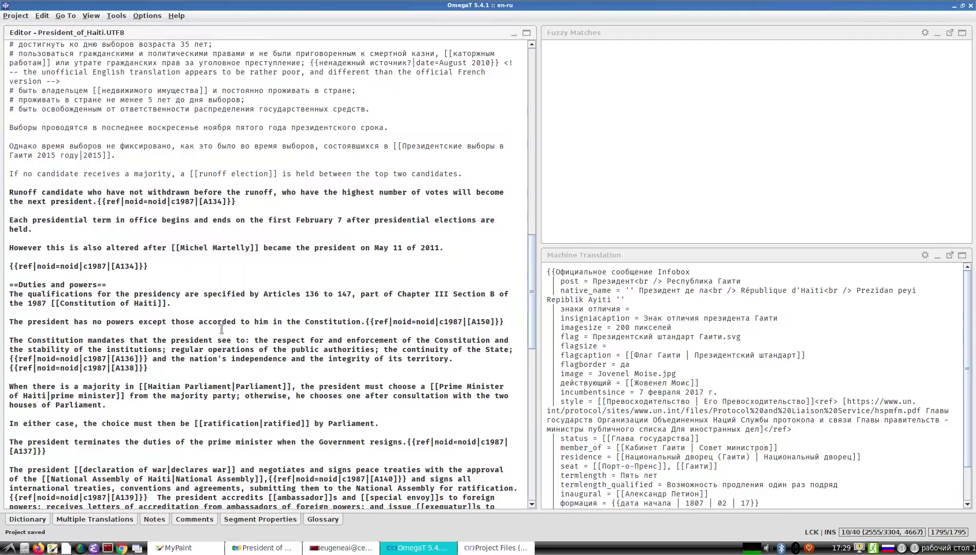
Create the translated documents for the whole project.
left_click(16, 16)
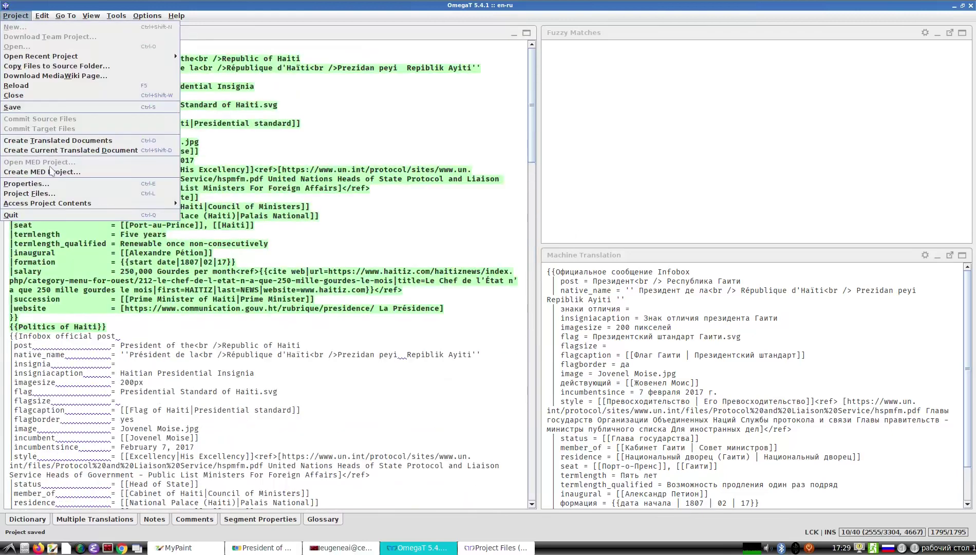
left_click(60, 140)
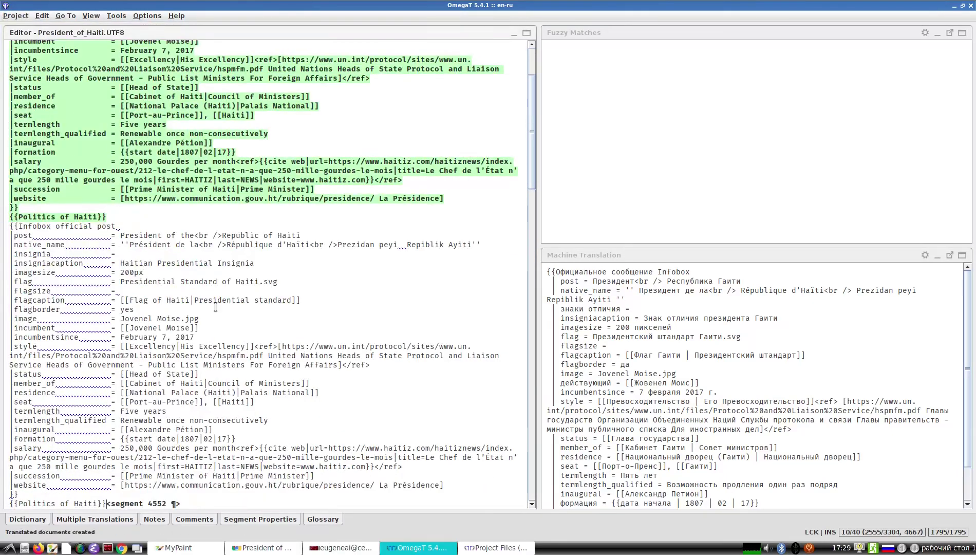
Switch to the terminal, open a second session and change to the directory projects/text/tr/en-ru/.
left_click(344, 549)
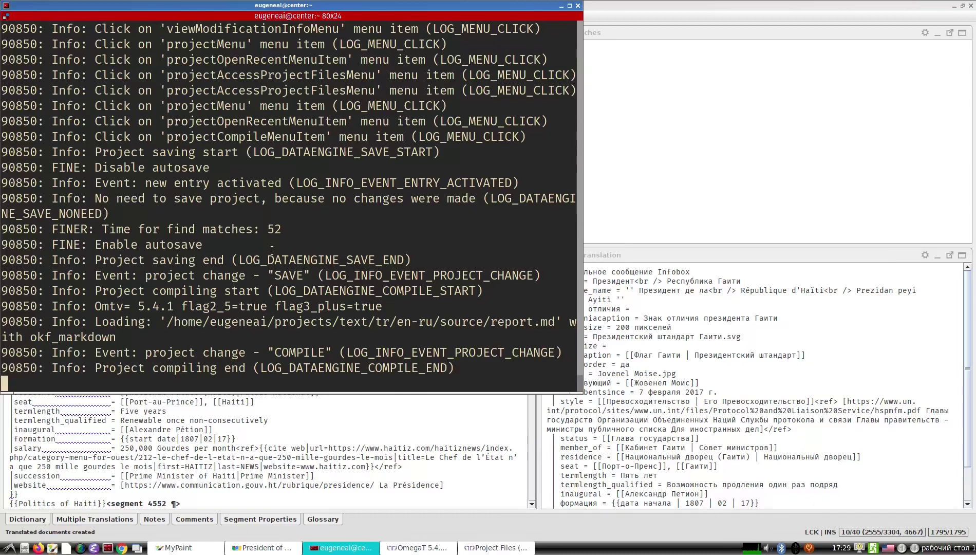
key("ctrl+shift+t")
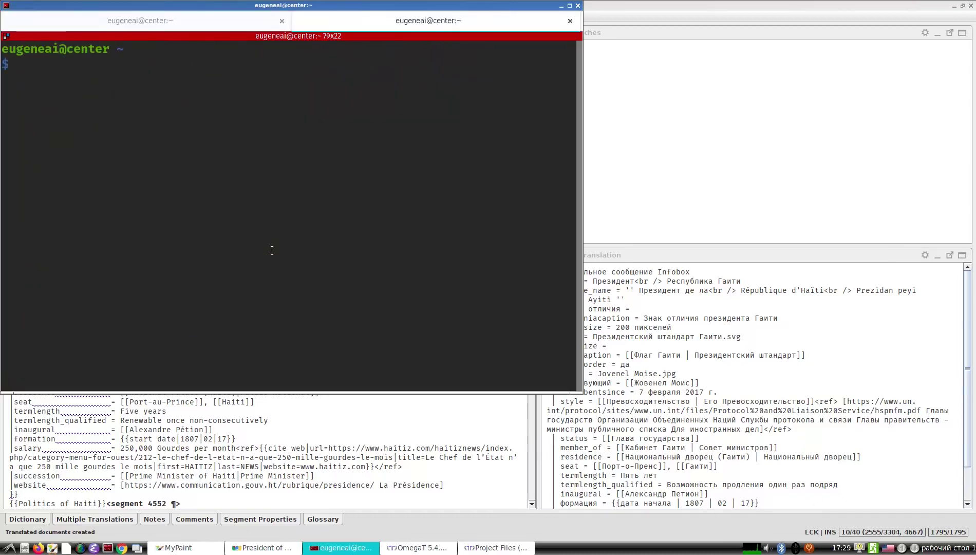
type("cd pro")
key("Tab")
type("tex")
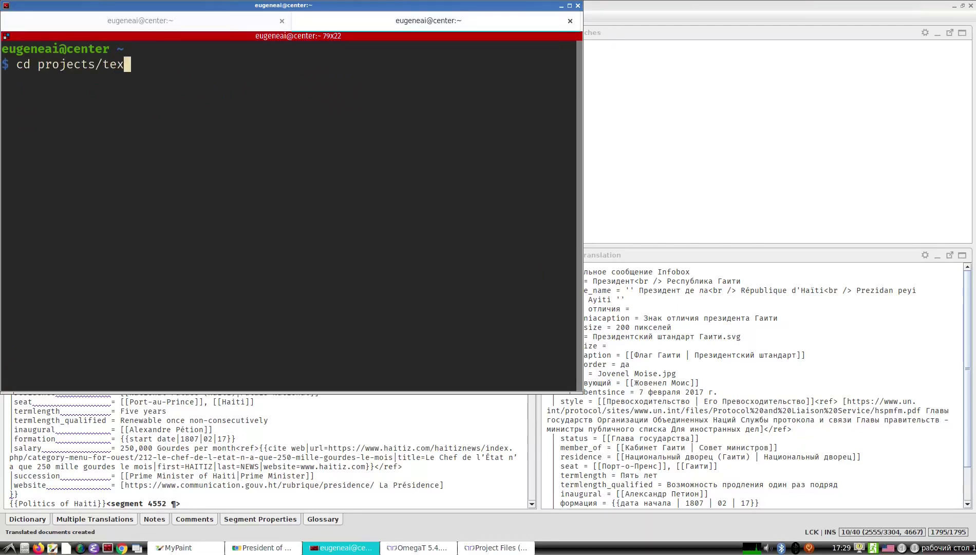
key("Tab")
type("tr")
key("Tab")
type("e")
key("Tab")
type("ru")
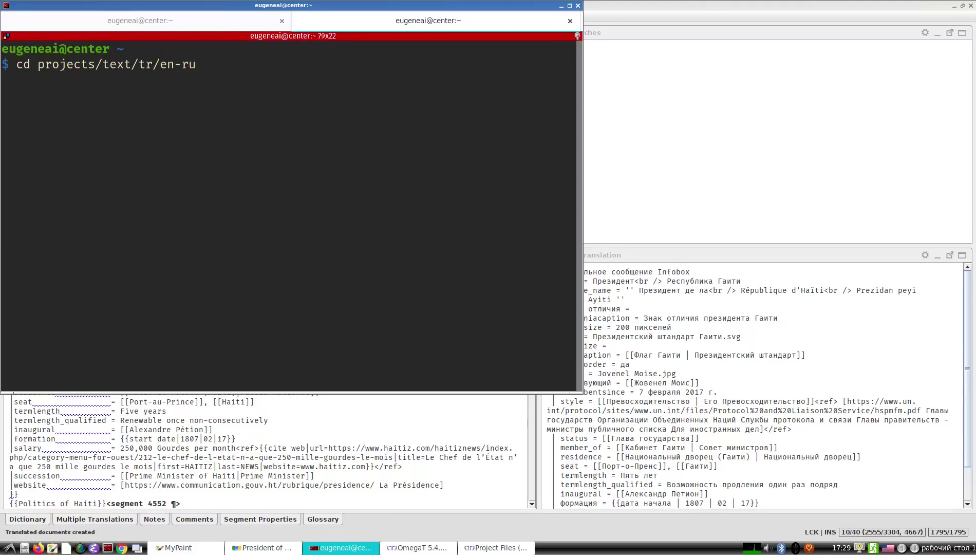
key("Tab")
key("Return")
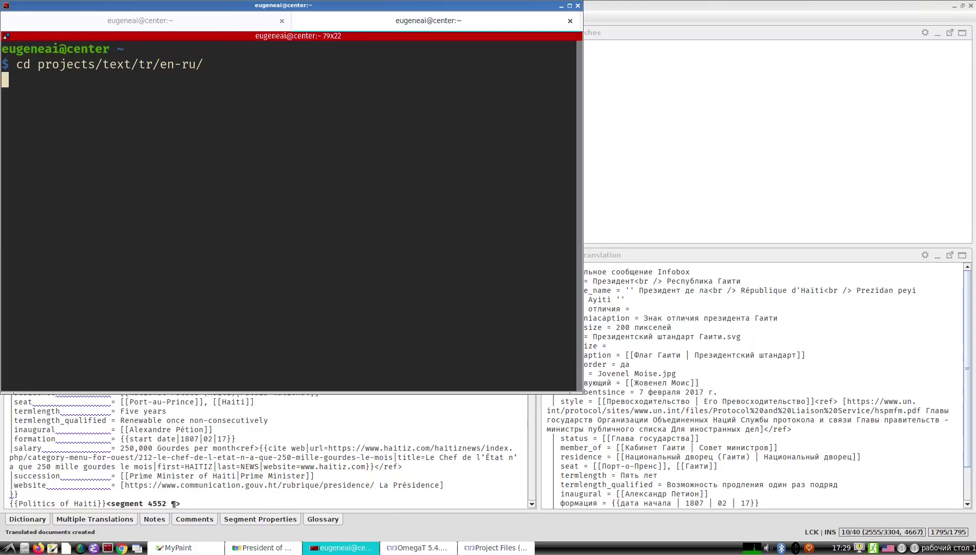
Start the mc file manager in the project directory and enlarge the terminal window to nearly fill the screen.
type("mc")
key("Return")
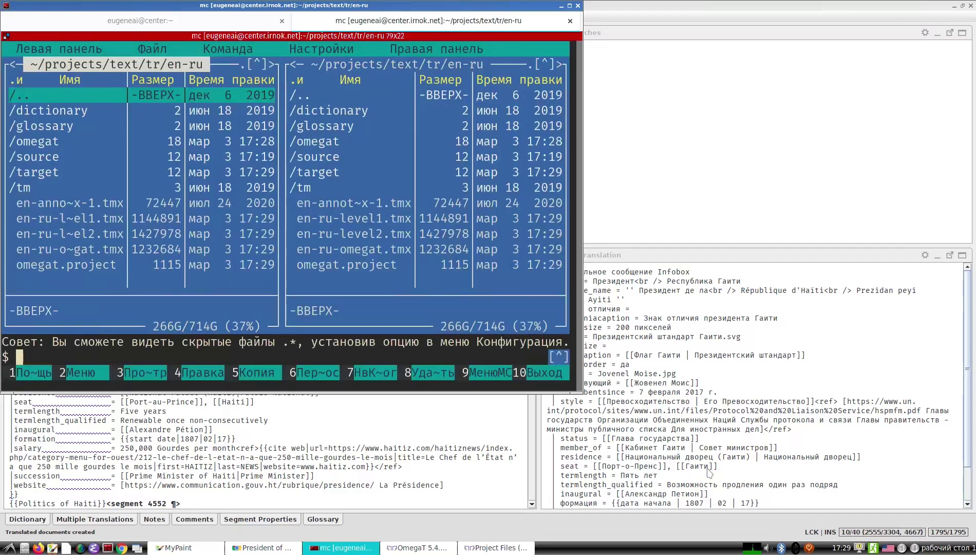
left_click_drag(577, 391, 974, 531)
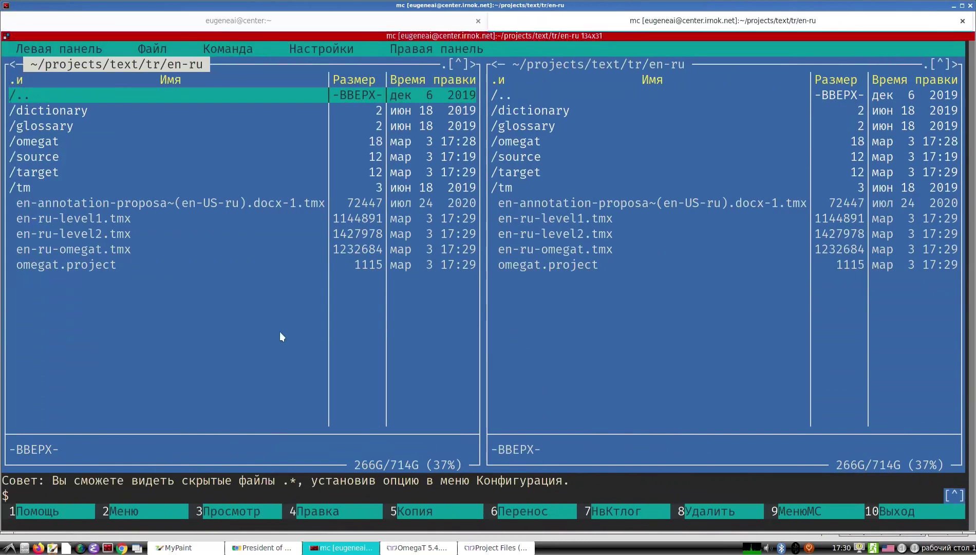
Check the contents of the project's dictionary and glossary folders.
key("Return")
key("Return")
key("Down")
key("Return")
key("Return")
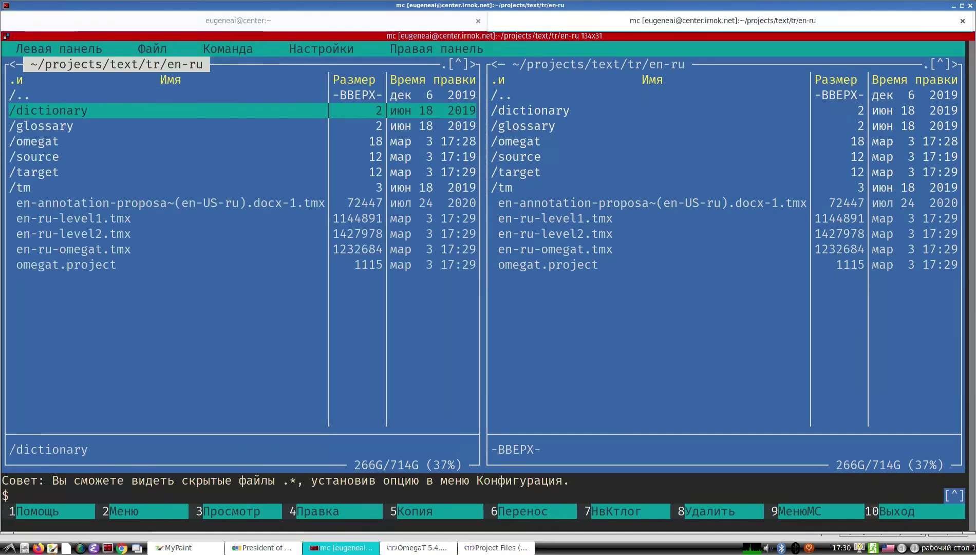
key("Down")
key("Return")
key("Return")
key("Down")
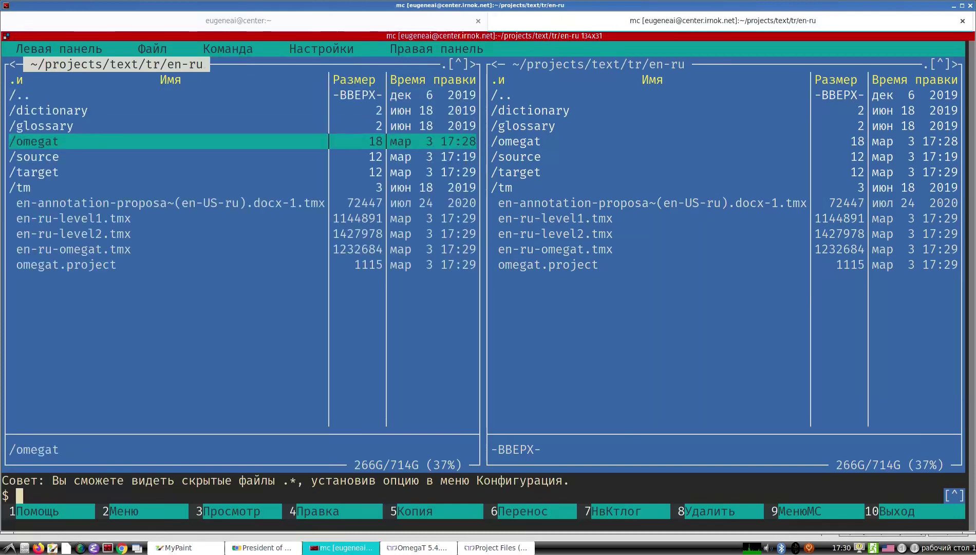
View project_save.tmx in the omegat folder, paging through its translation units, and return to the project folder.
key("Return")
key("Down")
key("Down")
key("Down")
key("Down")
key("Down")
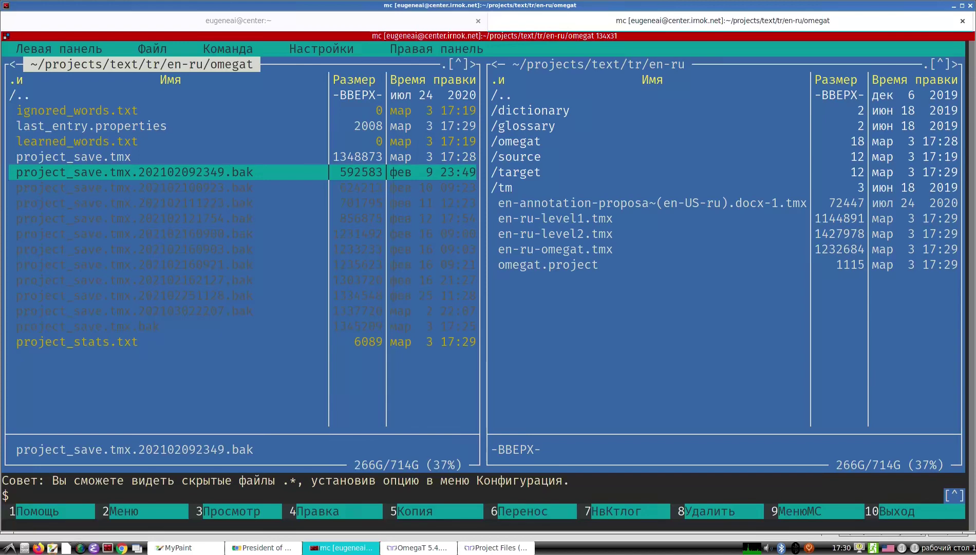
key("Up")
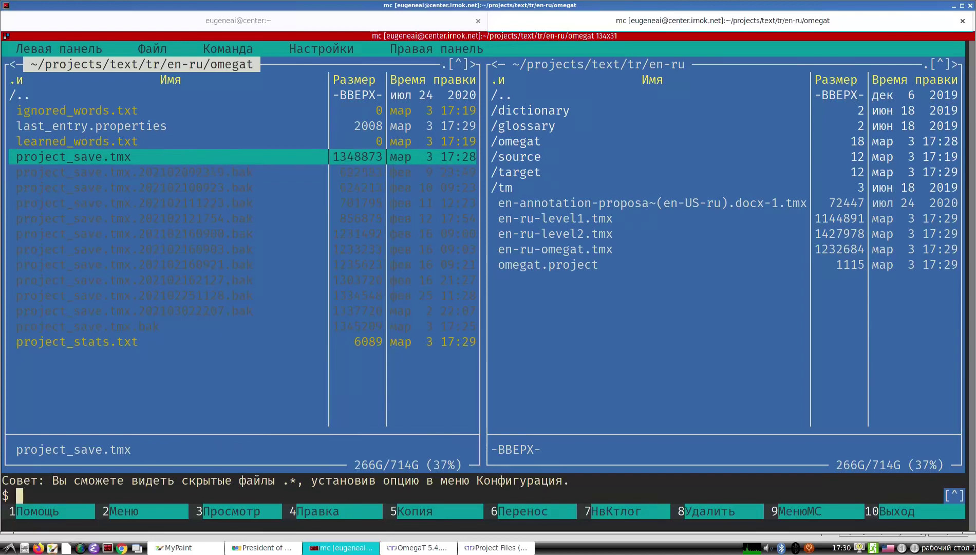
key("F3")
key("Page_Down")
key("Page_Down")
key("Page_Down")
key("Page_Down")
key("Page_Down")
key("Page_Down")
key("Page_Down")
key("Page_Down")
key("Page_Down")
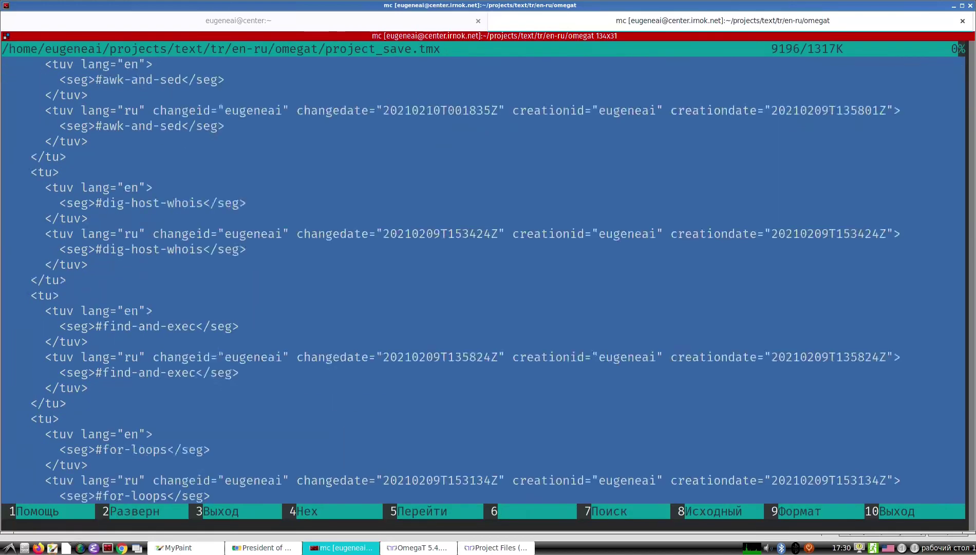
key("F3")
key("Home")
key("Return")
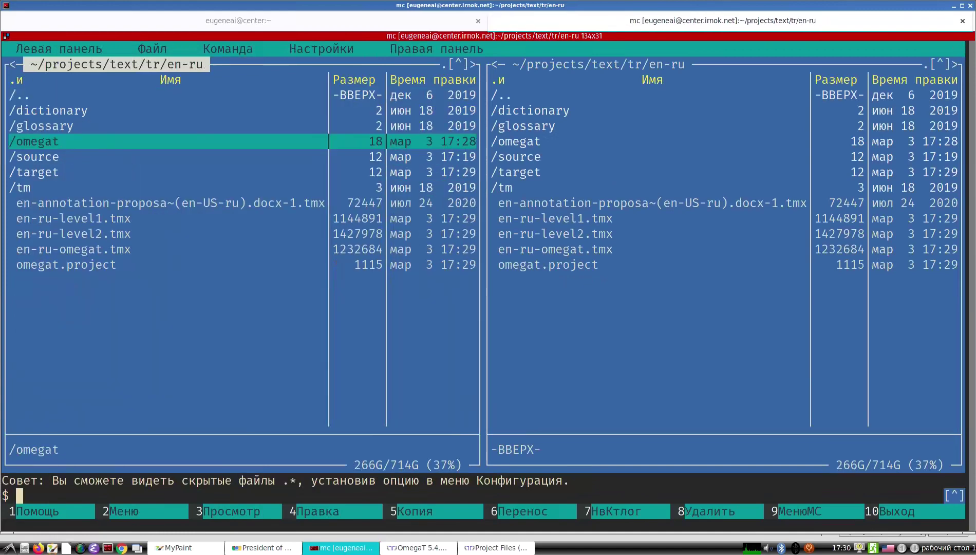
Check the auto subfolder of the tm folder and return to the project folder.
key("Down")
key("Down")
key("Down")
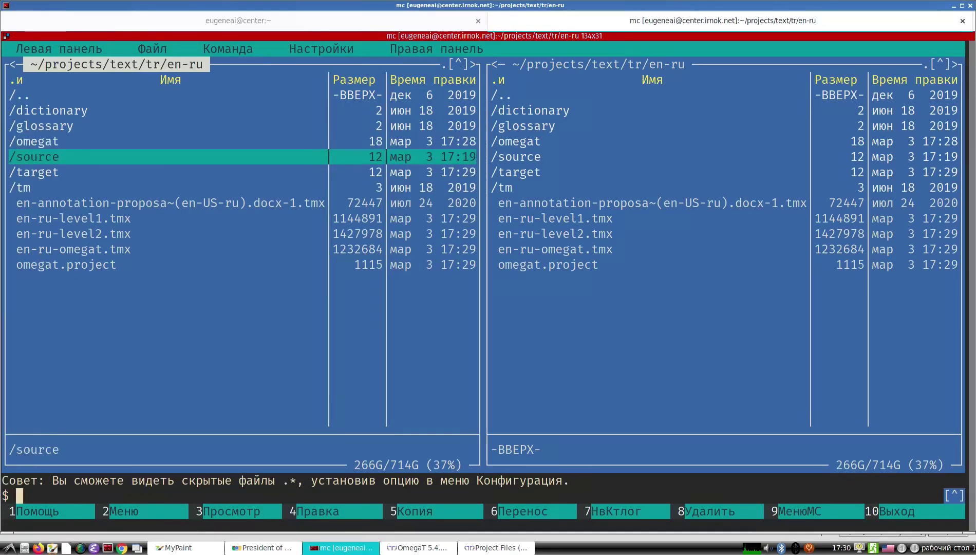
key("Return")
key("Down")
key("Return")
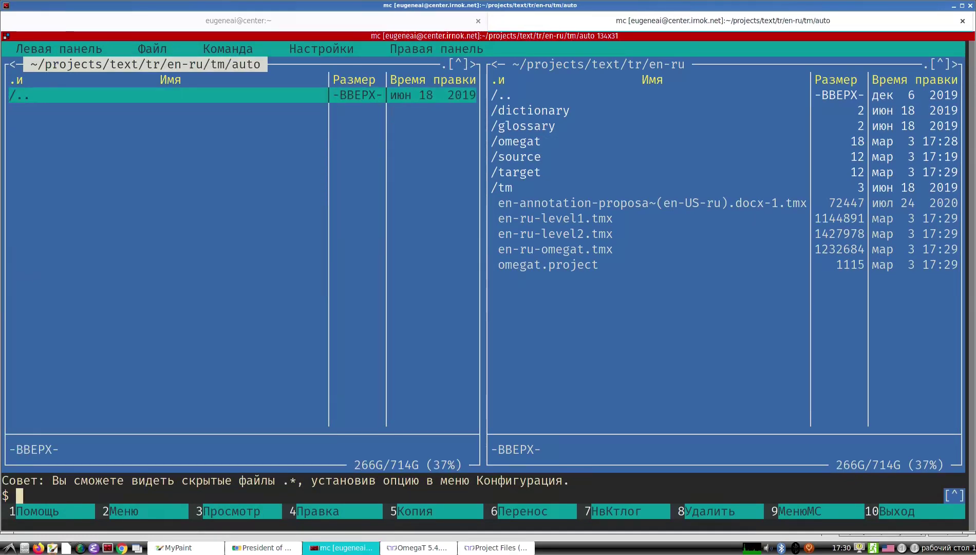
key("Return")
key("Up")
key("Return")
Check the file lists of the target and source folders and return to the project folder.
key("Up")
key("Return")
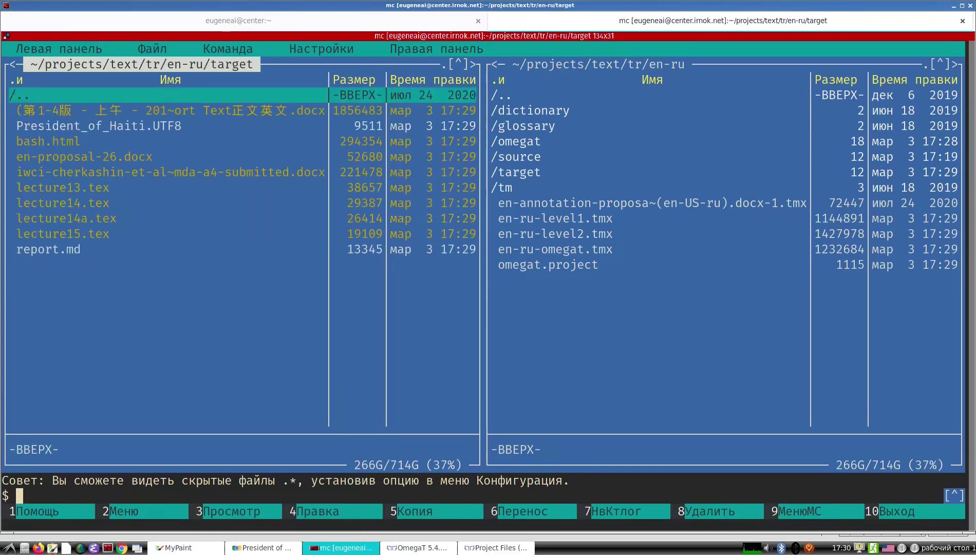
key("Return")
key("Up")
key("Return")
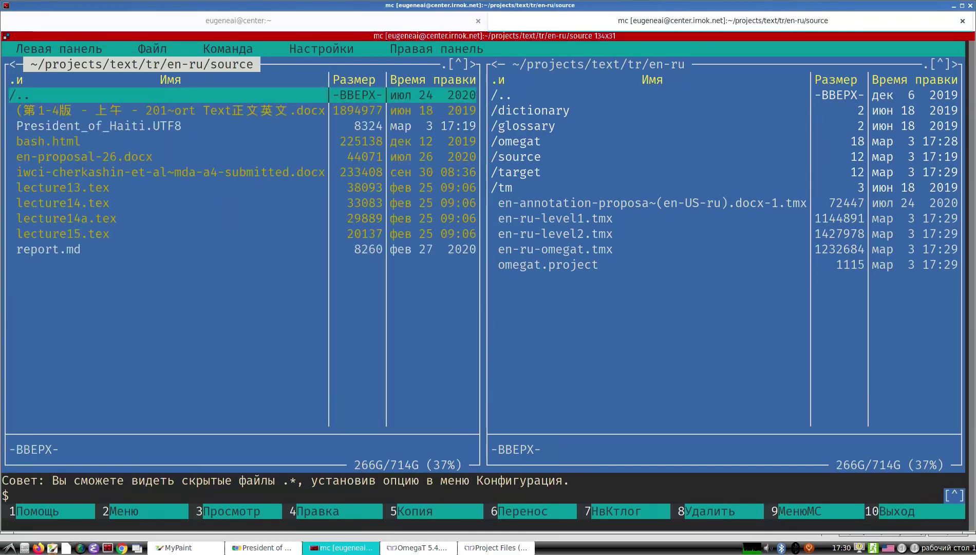
key("Return")
key("Up")
key("Return")
key("Return")
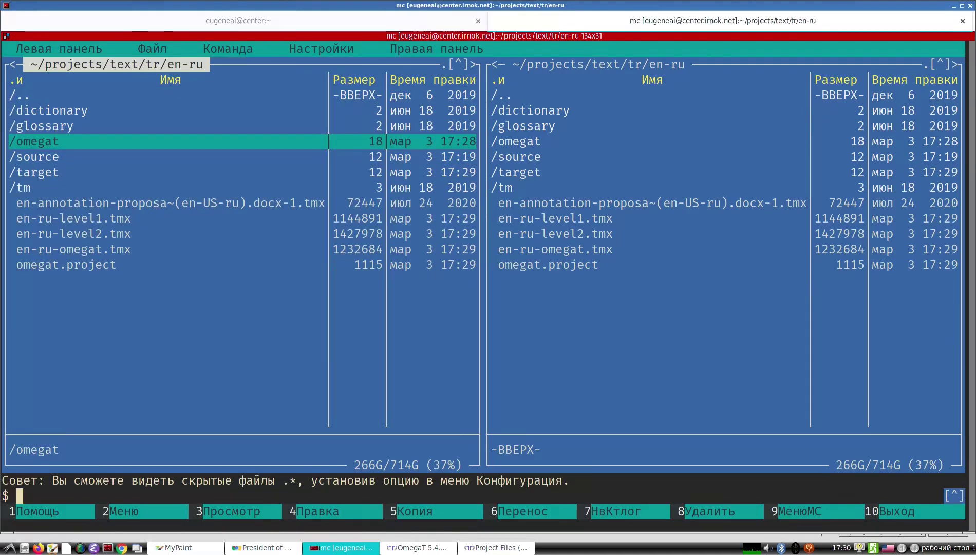
Go through the exported TMX translation memories in the project folder down to en-ru-omegat.tmx.
key("Down")
key("Down")
key("Down")
key("Down")
key("Down")
key("Down")
key("Down")
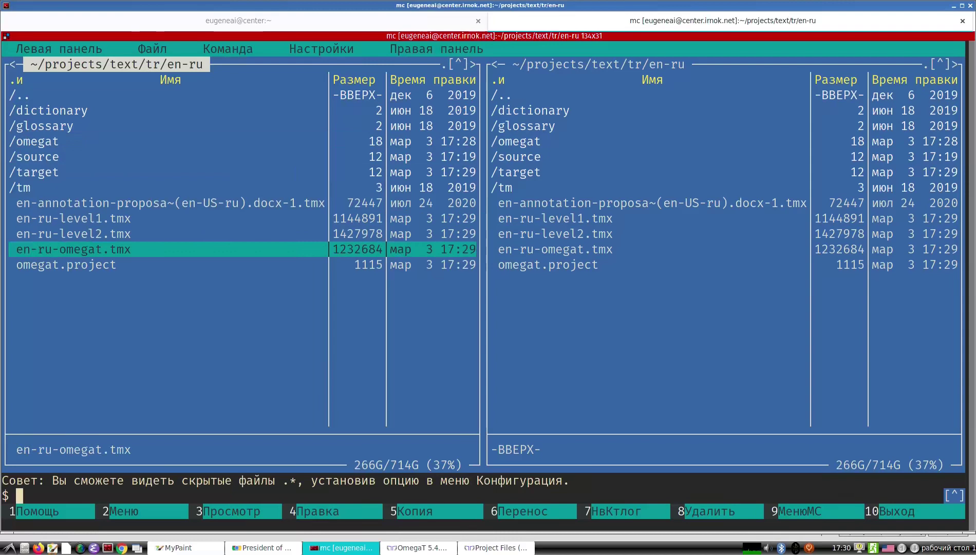
Open President_of_Haiti.UTF8 from the source folder in the editor, page through the English text and close it.
key("Up")
key("Up")
key("Up")
key("Up")
key("Up")
key("Up")
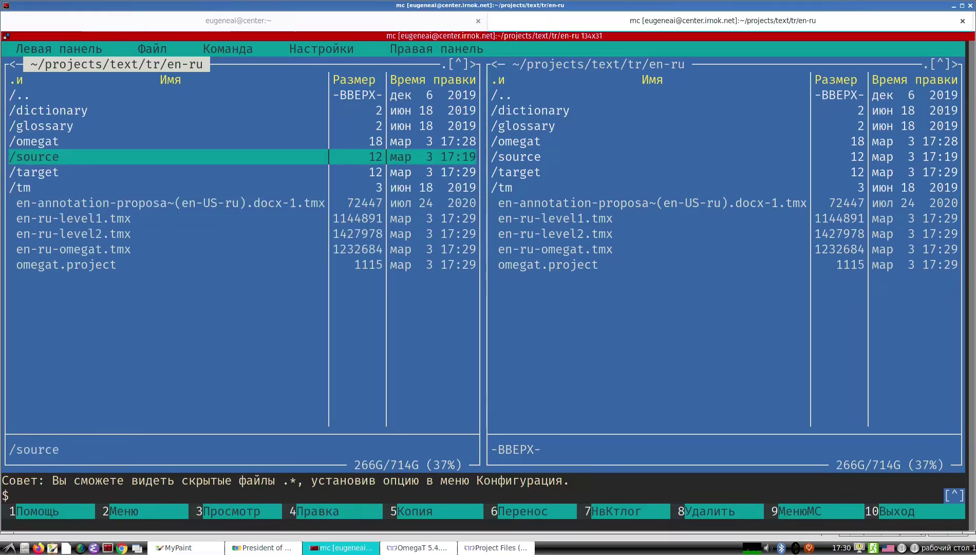
key("Return")
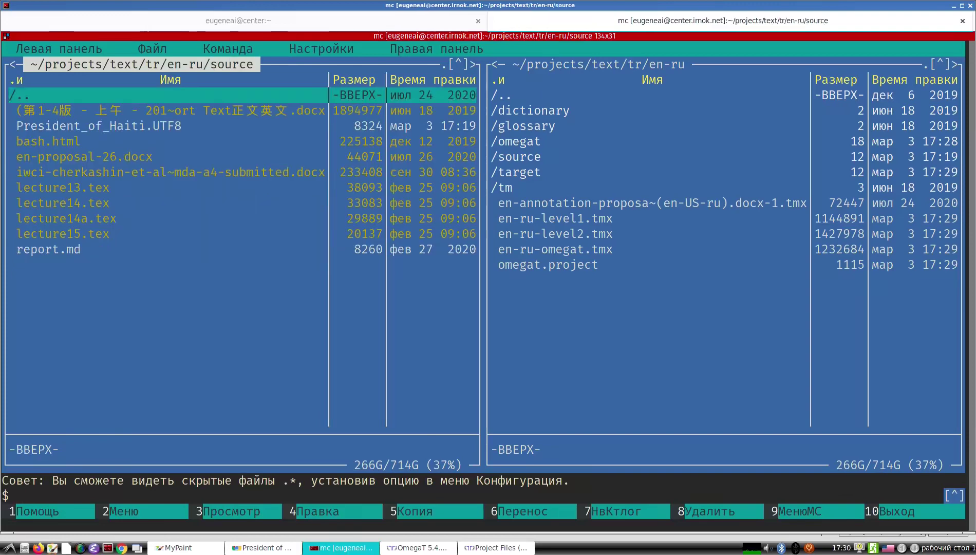
key("Down")
key("Down")
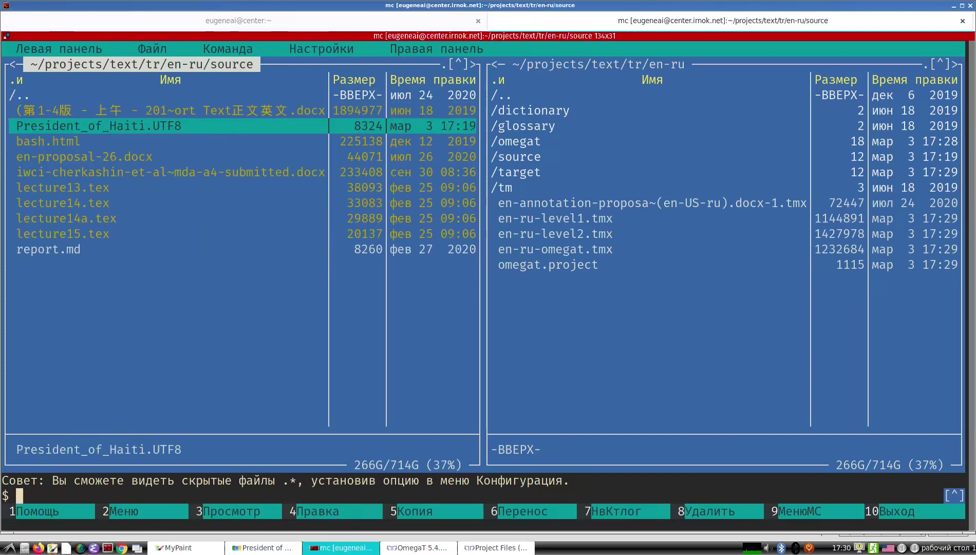
key("F4")
key("Page_Down")
key("Page_Down")
key("Page_Down")
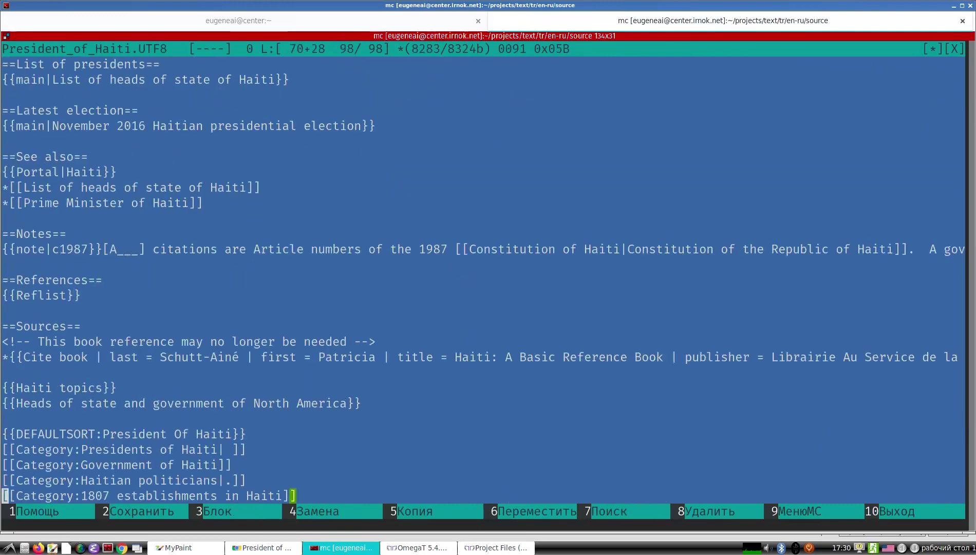
key("Page_Up")
key("Page_Up")
key("Page_Up")
key("F10")
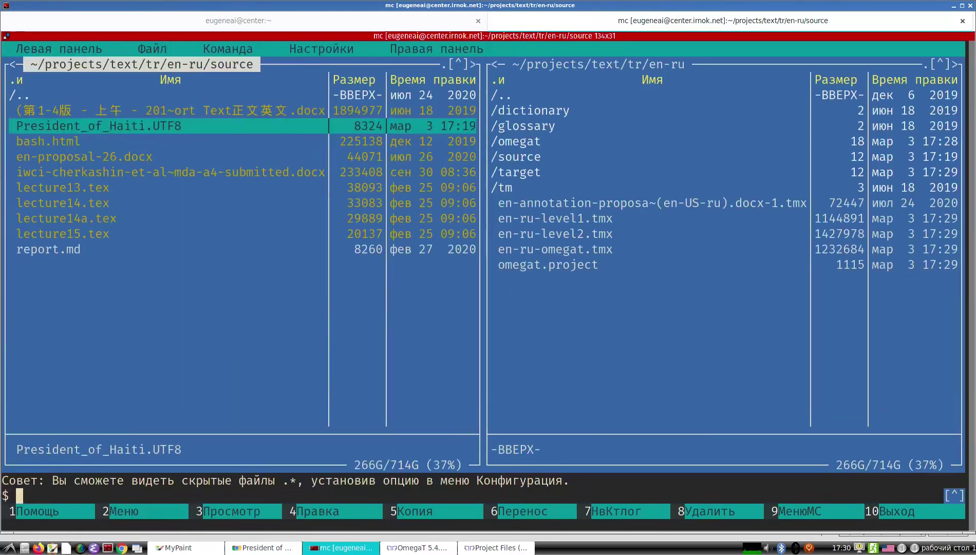
Open the translated President_of_Haiti.UTF8 from the target folder in the editor.
key("Up")
key("Up")
key("Return")
key("Down")
key("Return")
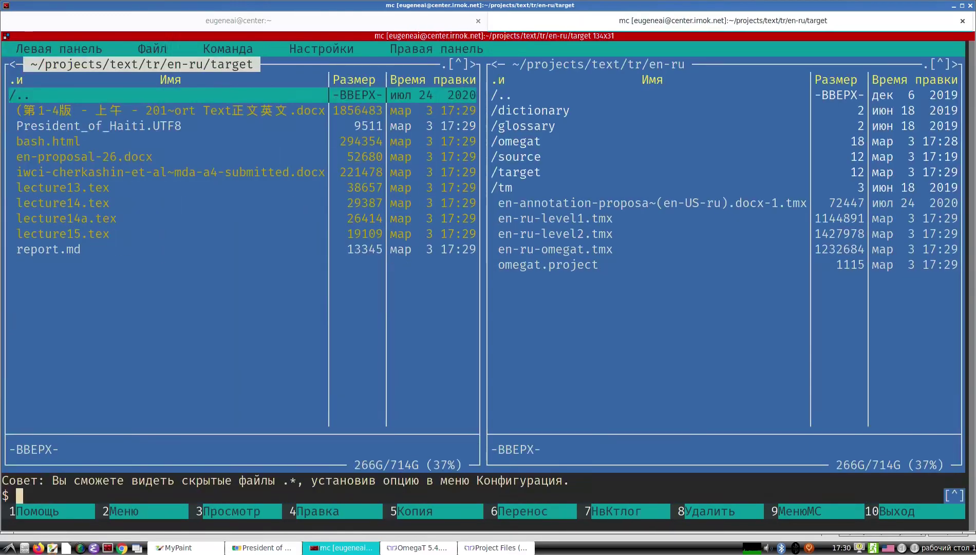
key("Down")
key("Down")
key("Down")
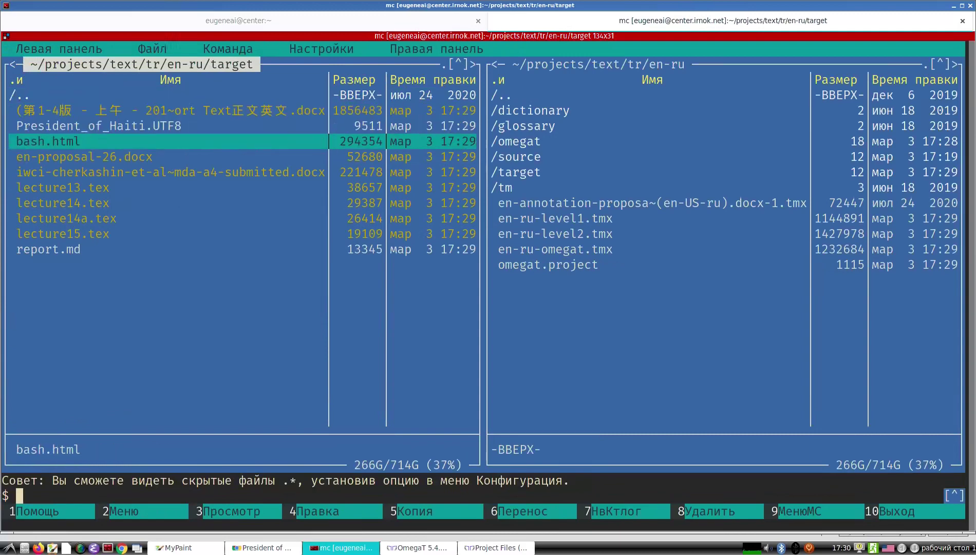
key("Up")
key("F4")
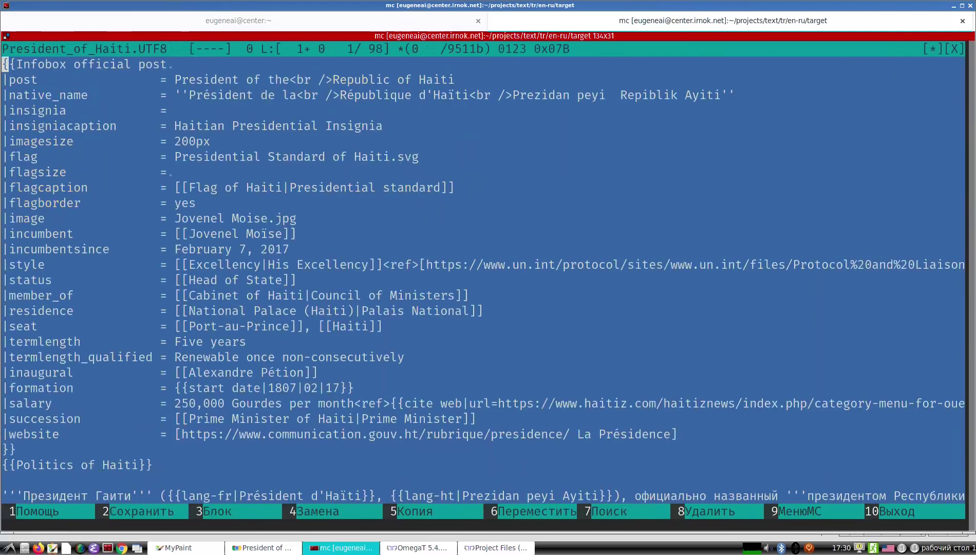
Examine the generated file's translated and untranslated text, going back up to the presidential requirements paragraph.
key("Page_Down")
key("Page_Down")
key("Page_Down")
key("Page_Down")
key("Page_Up")
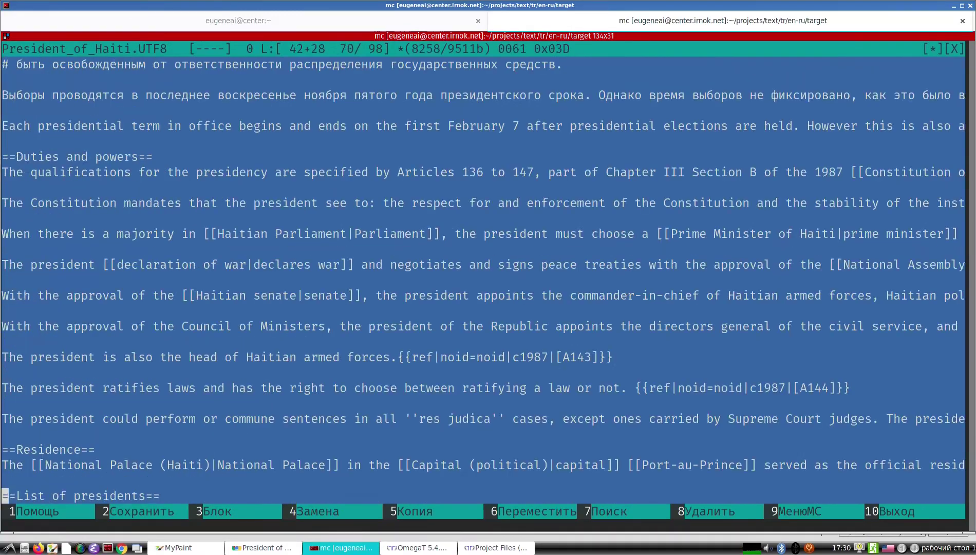
key("Page_Down")
key("Page_Up")
key("Up")
key("Up")
key("Up")
key("Up")
key("Up")
key("Up")
key("Up")
key("Up")
key("Up")
key("Up")
key("Up")
key("Up")
key("Up")
key("Up")
key("Up")
key("Up")
key("Up")
key("Up")
key("Up")
key("Up")
key("Up")
key("Up")
key("Up")
key("Up")
key("Up")
key("Up")
key("Up")
key("Up")
key("Up")
key("Up")
key("Up")
key("Up")
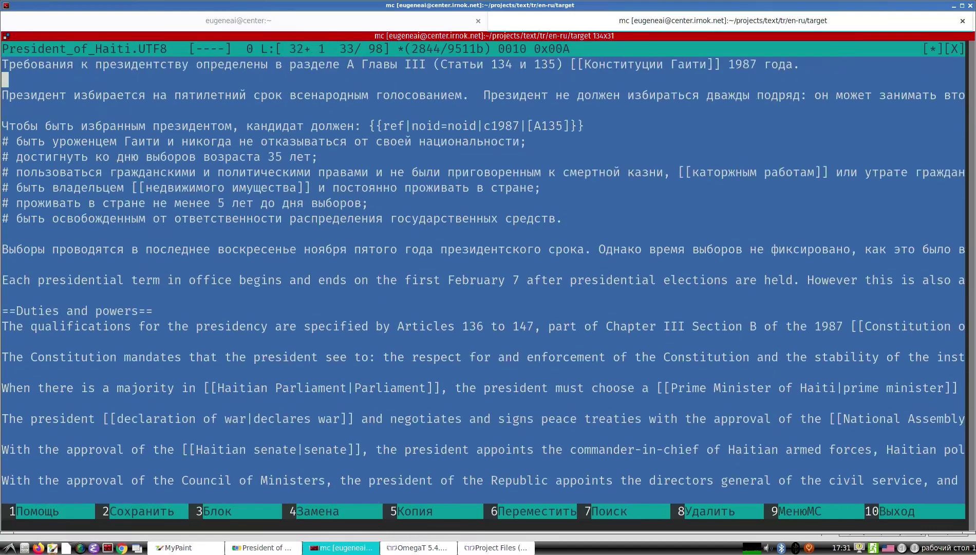
Read the translated President_of_Haiti.UTF8 from the candidate requirements down to the untranslated Duties and powers section, and close the file.
key("Down")
key("Down")
key("Down")
key("Down")
key("Down")
key("Down")
key("Down")
key("Down")
key("Down")
key("Down")
key("Down")
key("Down")
key("Down")
key("Down")
key("Down")
key("Down")
key("Down")
key("F10")
Open lecture13.tex from the target folder in the editor.
key("Down")
key("Down")
key("Down")
key("Down")
key("Down")
key("Up")
key("F4")
Page down through the generated LaTeX source of lecture13.tex past the POSIX scheduling frames and close it.
key("Page_Down")
key("Page_Down")
key("Page_Down")
key("Page_Down")
key("Page_Down")
key("Page_Down")
key("Page_Down")
key("Page_Down")
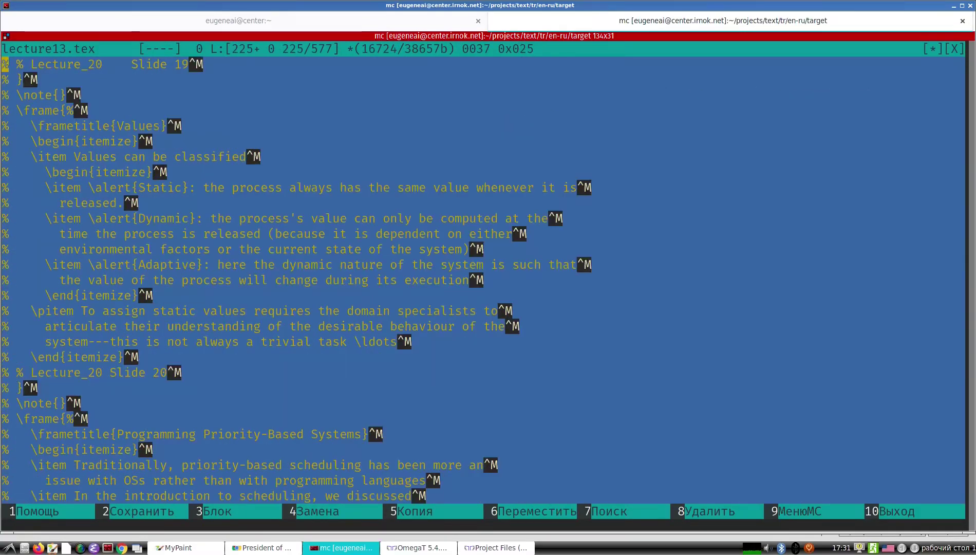
key("Page_Down")
key("Page_Down")
key("Page_Down")
key("Page_Down")
key("Page_Down")
key("Page_Down")
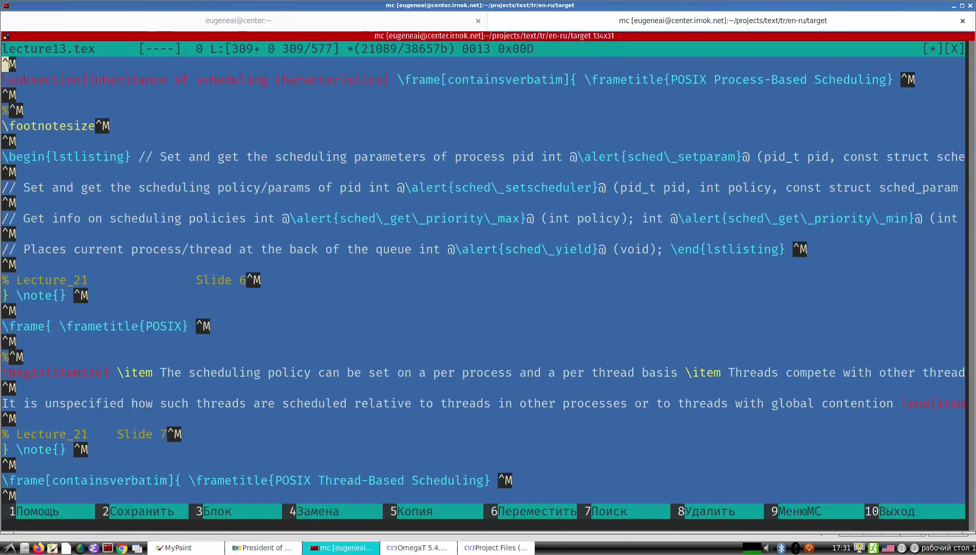
key("Page_Down")
key("F10")
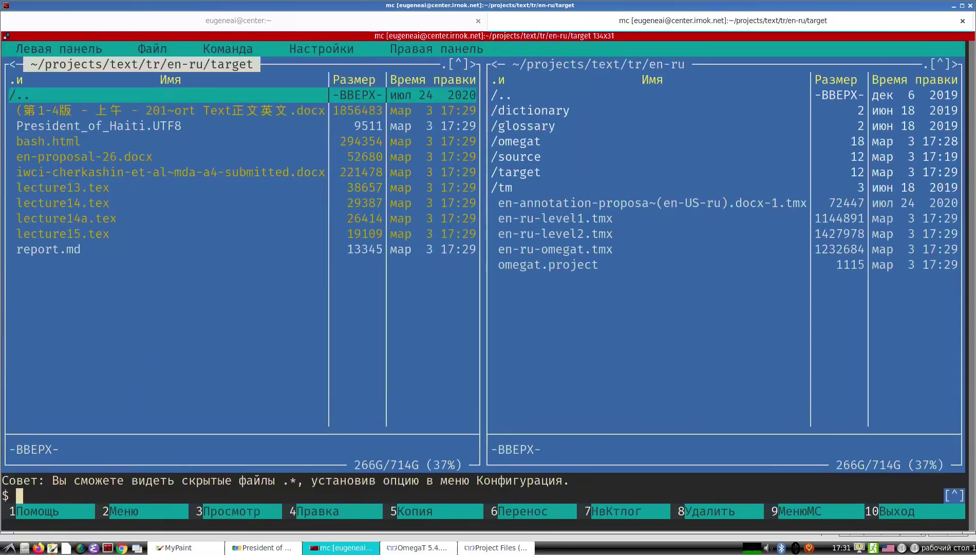
Return to the target folder listing and reopen lecture13.tex for editing.
key("ctrl+Page_Up")
key("Return")
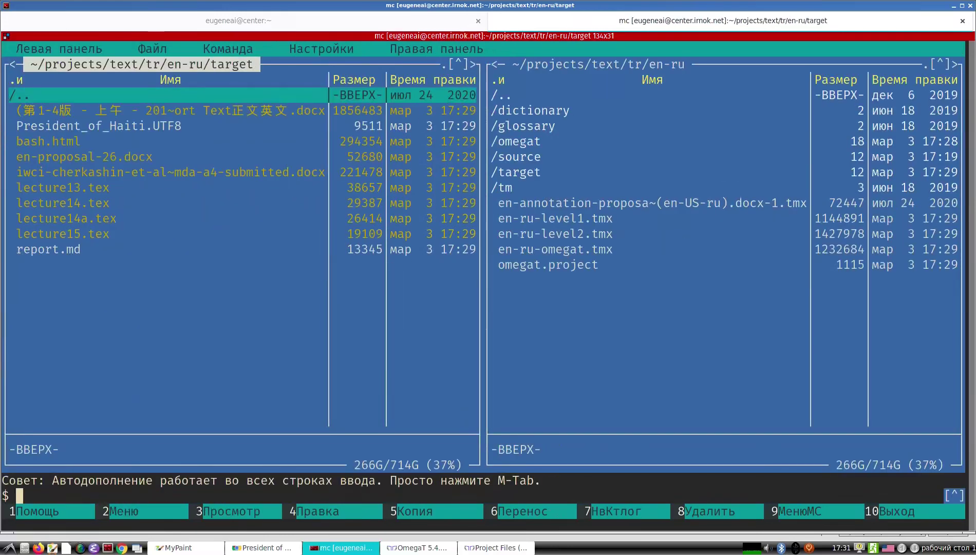
key("Down")
key("Down")
key("Down")
key("Down")
key("Down")
key("Down")
key("F4")
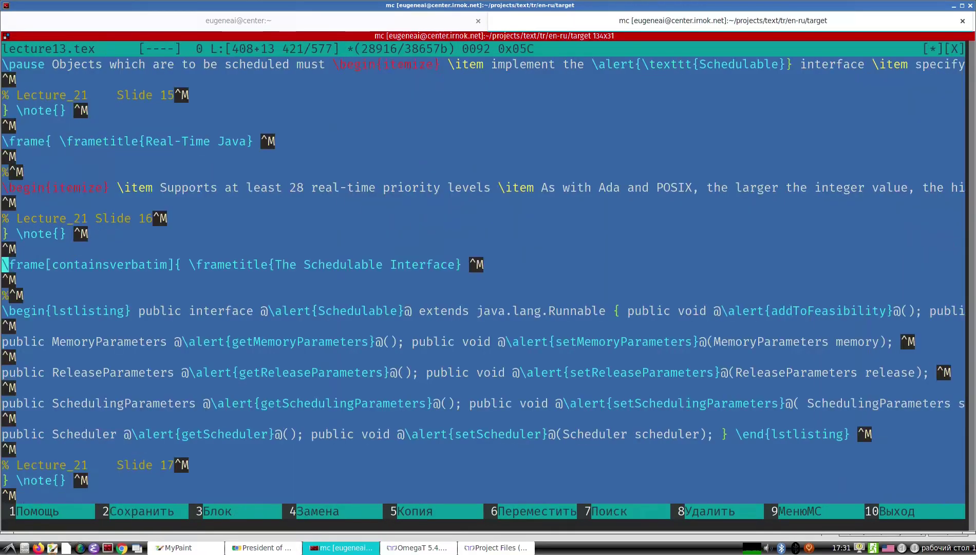
Examine the Real-Time Java scheduling frames of lecture13.tex, going back up to the POSIX Priority Inheritance frame.
key("Page_Down")
key("Page_Down")
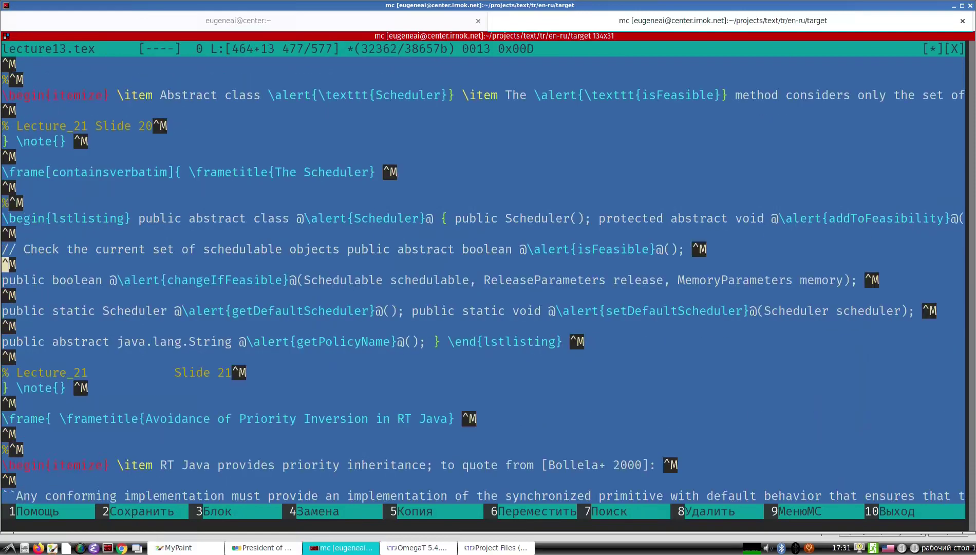
key("Page_Down")
key("Page_Down")
key("Page_Up")
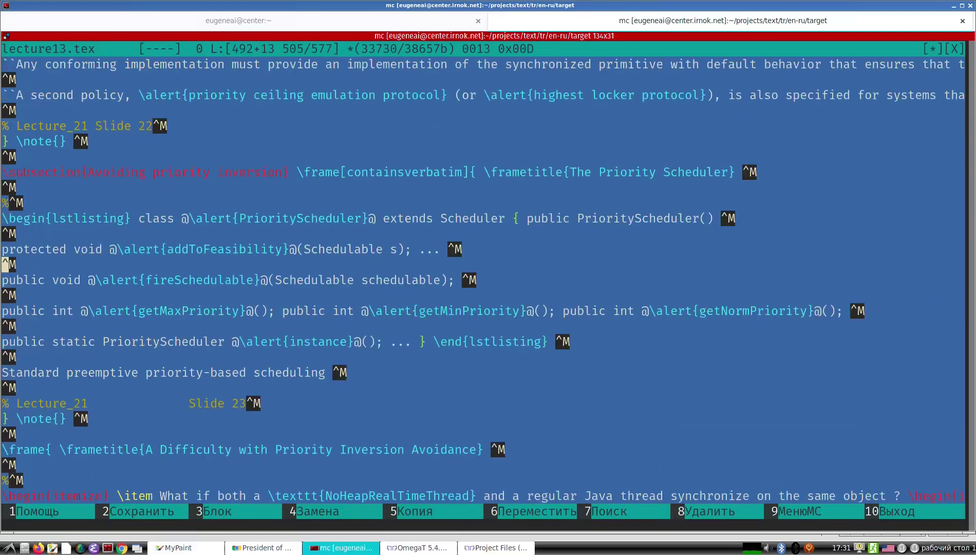
key("Page_Up")
key("Page_Up")
key("Page_Up")
key("Page_Up")
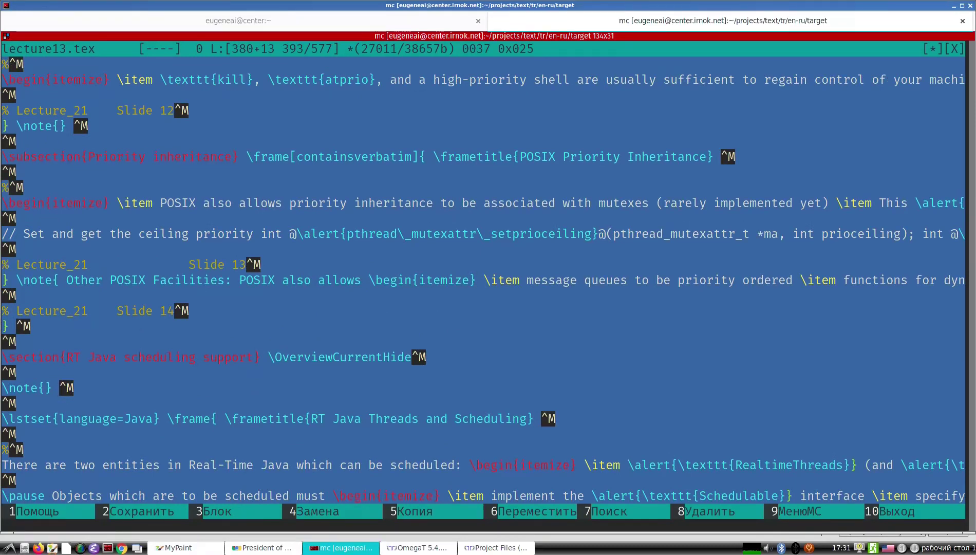
Break the line after \subsection{Priority inheritance} so that \frame[containsverbatim] starts its own line.
key("Up")
key("Up")
key("Up")
key("Up")
key("Up")
key("Up")
key("Up")
key("ctrl+Right")
key("ctrl+Right")
key("ctrl+Right")
key("ctrl+Right")
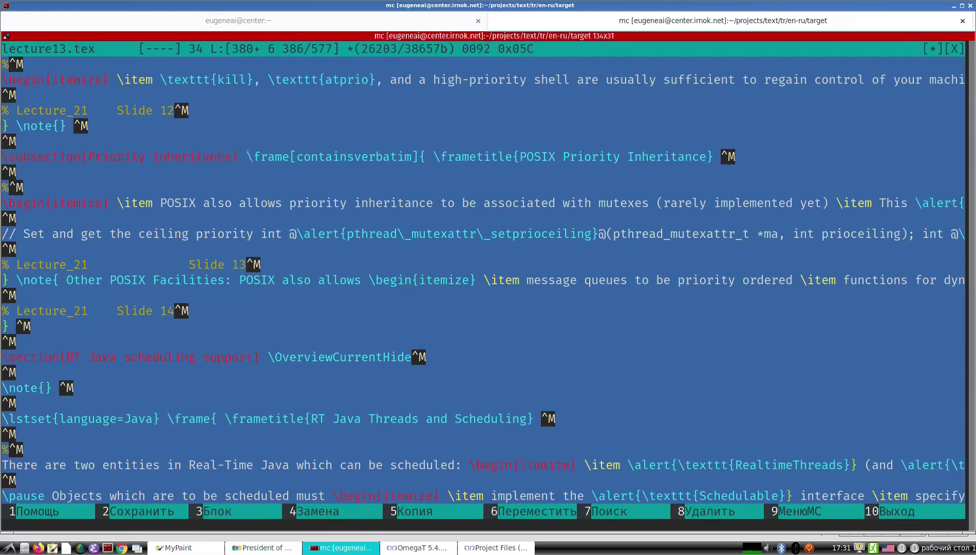
key("Left")
key("ctrl+Left")
key("ctrl+Right")
key("Right")
key("Right")
key("Right")
key("Right")
key("Right")
key("Right")
key("Right")
key("Right")
key("Right")
key("Right")
key("Right")
key("Right")
key("Right")
key("Right")
key("Right")
key("Right")
key("Right")
key("Right")
key("Right")
key("Right")
key("Right")
key("Right")
key("Left")
key("Left")
key("Left")
key("Left")
key("Left")
key("Left")
key("Left")
key("Left")
key("Left")
key("Left")
key("Left")
key("Left")
key("Left")
key("Left")
key("Left")
key("Left")
key("Left")
key("Left")
key("Left")
key("Left")
key("Return")
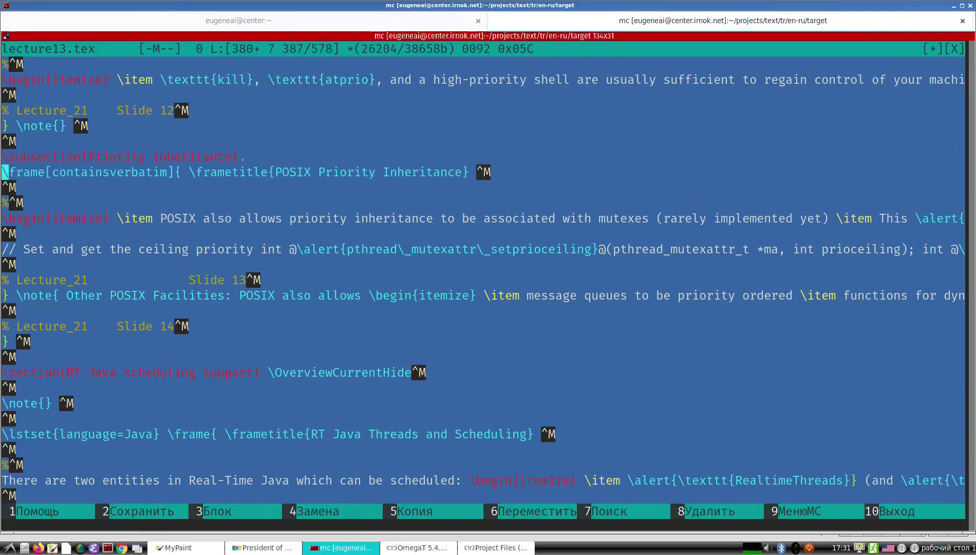
Indent the \frame[containsverbatim] line by two spaces and put its \frametitle on a separate line indented by four spaces.
key("Right")
key("Right")
key("Right")
key("Right")
key("Right")
key("Right")
key("Right")
key("Right")
key("Right")
key("Right")
key("Right")
key("Right")
key("Right")
key("Right")
key("Right")
key("Right")
key("Right")
key("Right")
key("Right")
key("Right")
key("Right")
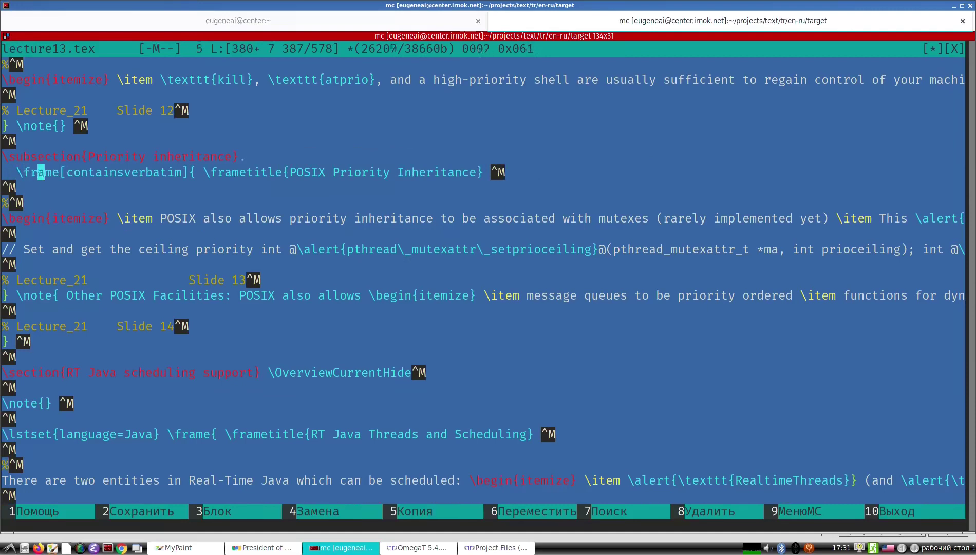
key("Return")
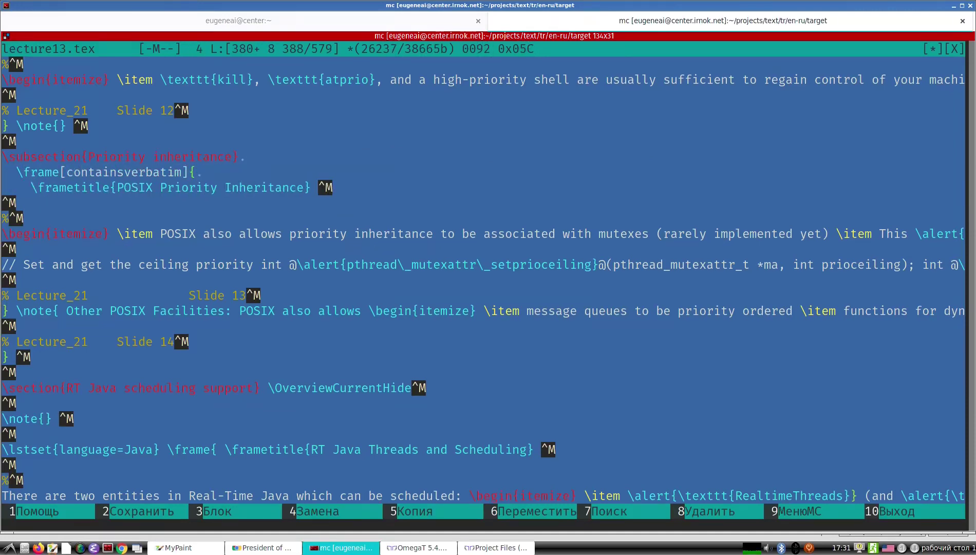
Join \frametitle{POSIX Priority Inheritance} back onto the \frame[containsverbatim] line by removing the line break and indentation.
key("BackSpace")
key("BackSpace")
key("BackSpace")
key("BackSpace")
key("BackSpace")
key("BackSpace")
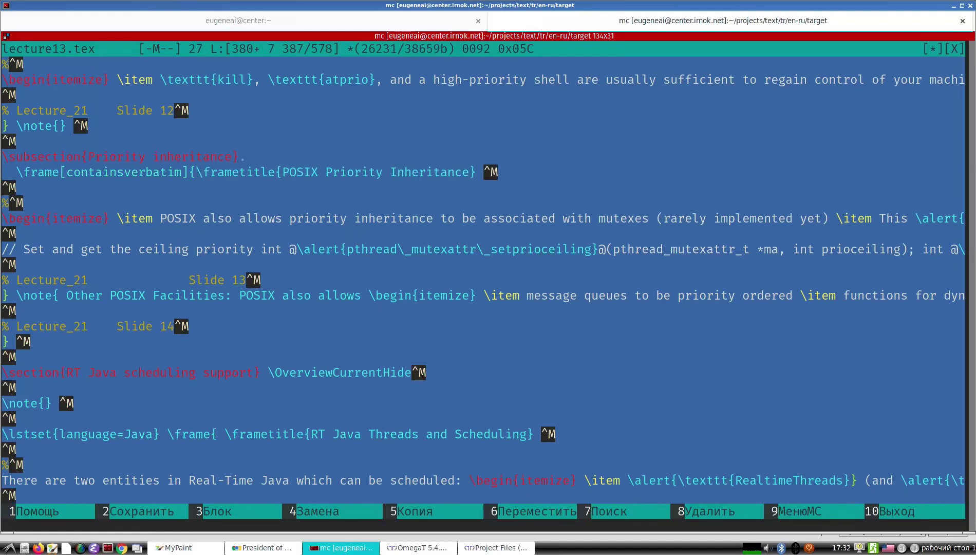
Mark the \item commands in the Other POSIX Facilities note and look further down to the Scheduling Parameters frame.
key("Down")
key("Down")
key("Down")
key("Down")
key("Down")
key("Down")
key("Down")
key("Down")
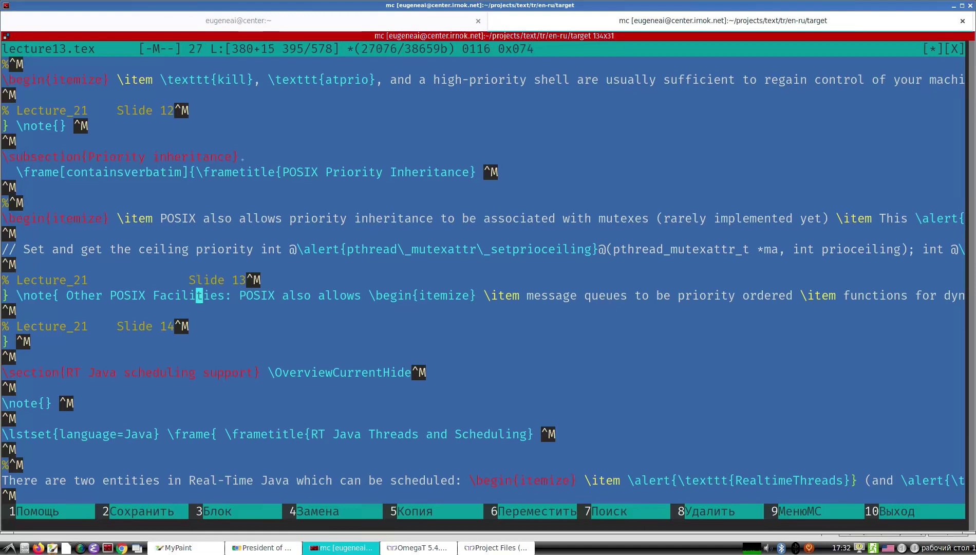
double_click(807, 297)
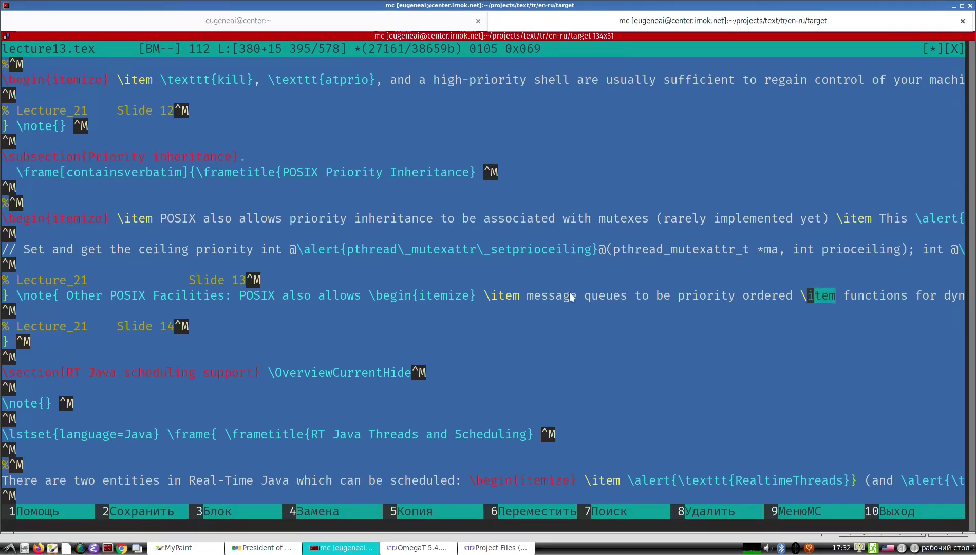
double_click(493, 297)
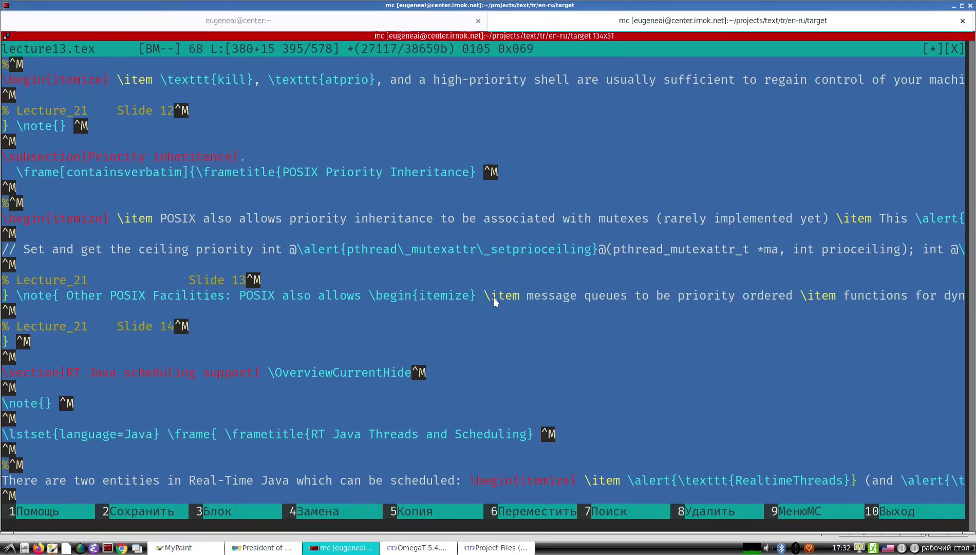
double_click(273, 249)
scroll(404, 368, "down", 15)
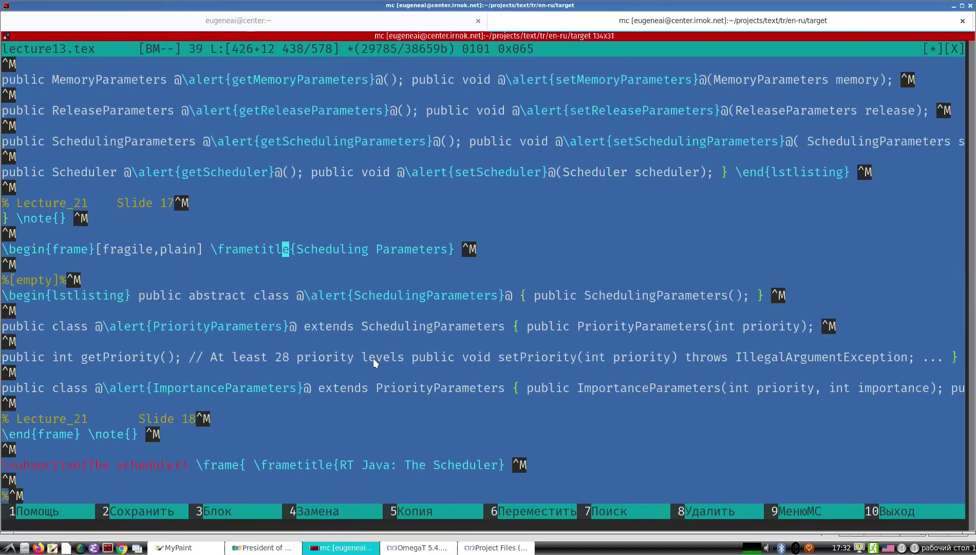
Close lecture13.tex without saving the changes.
key("F10")
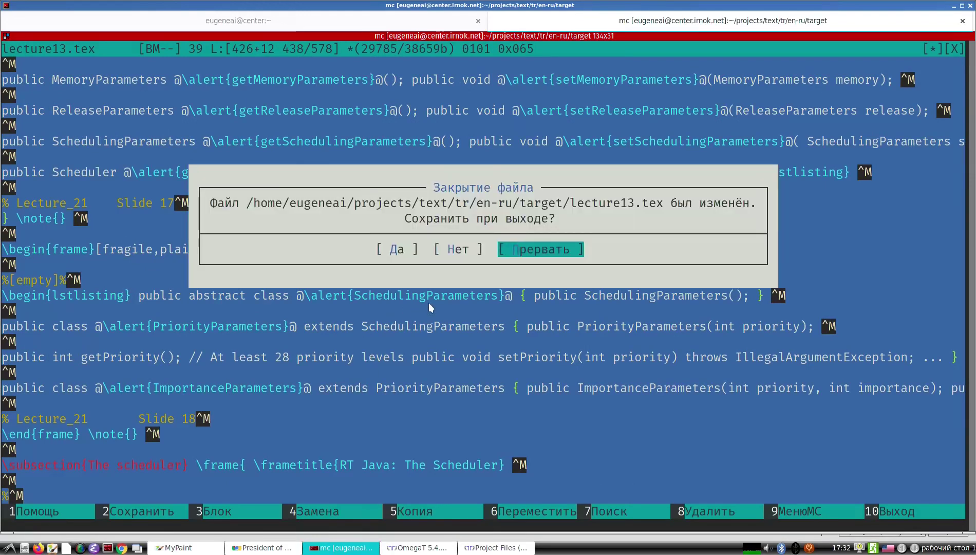
key("Left")
key("Return")
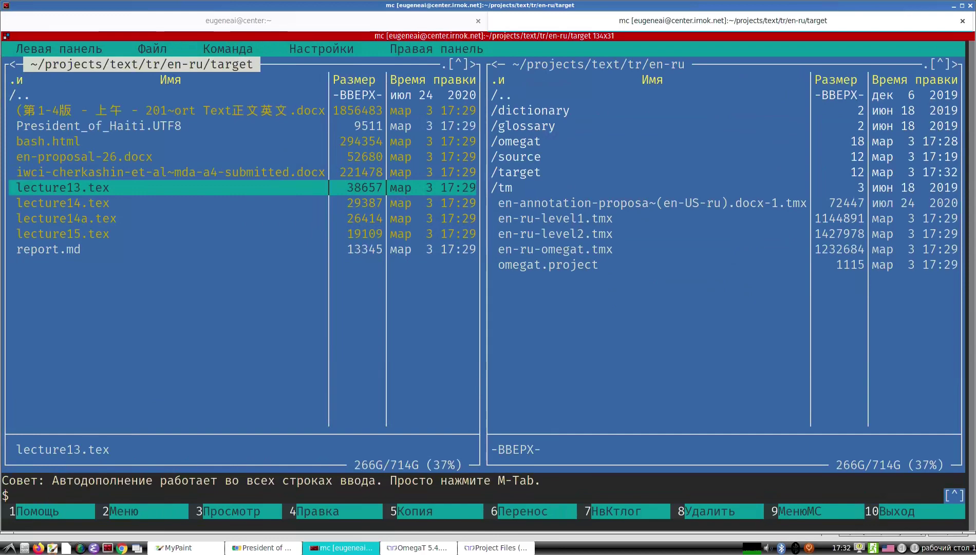
Open the submitted iwci NGS MDA paper (.docx) from the target folder in LibreOffice Writer and maximize the window.
key("Up")
type("libreoffice")
key("alt+Return")
key("Return")
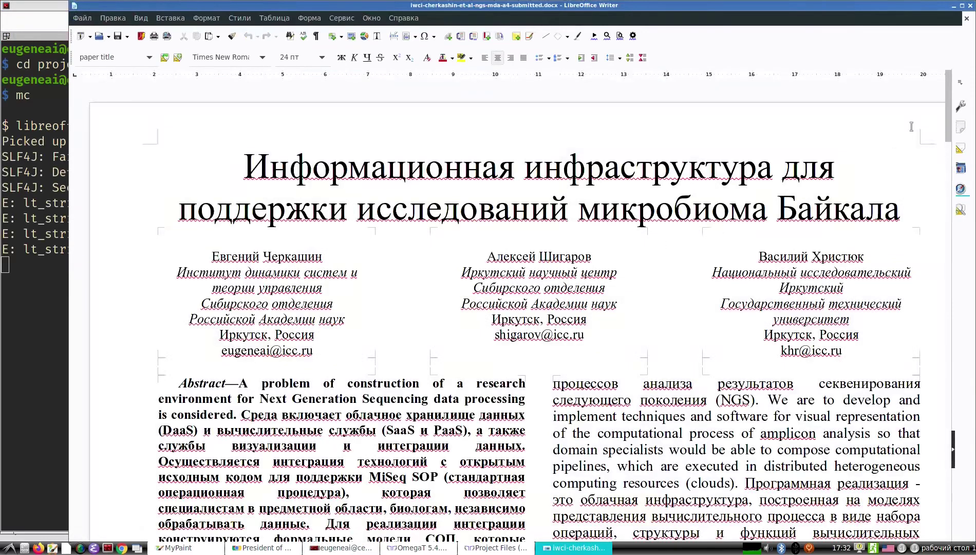
left_click(961, 5)
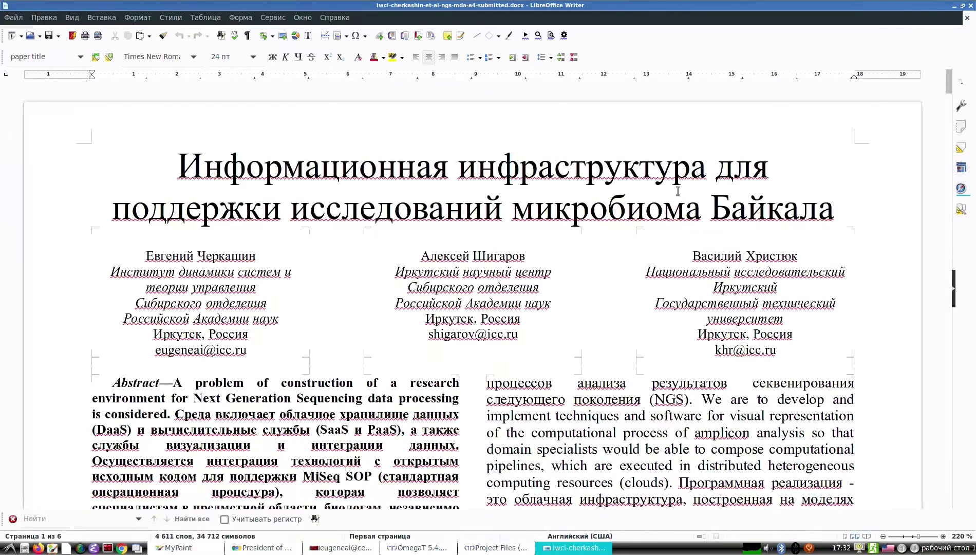
Examine the partly translated abstract, introduction and research-goal paragraphs on the paper's first page.
scroll(396, 351, "down", 3)
scroll(396, 350, "down", 8)
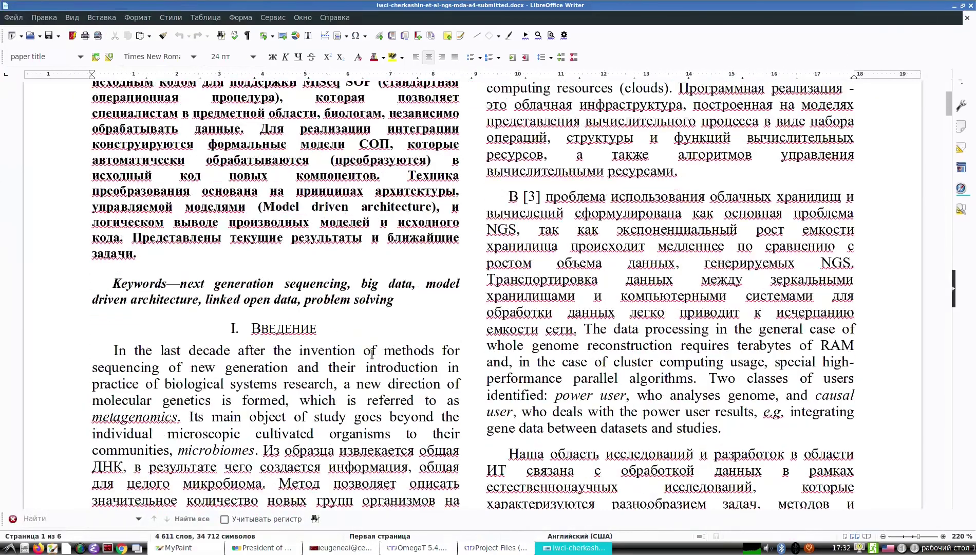
scroll(370, 339, "down", 5)
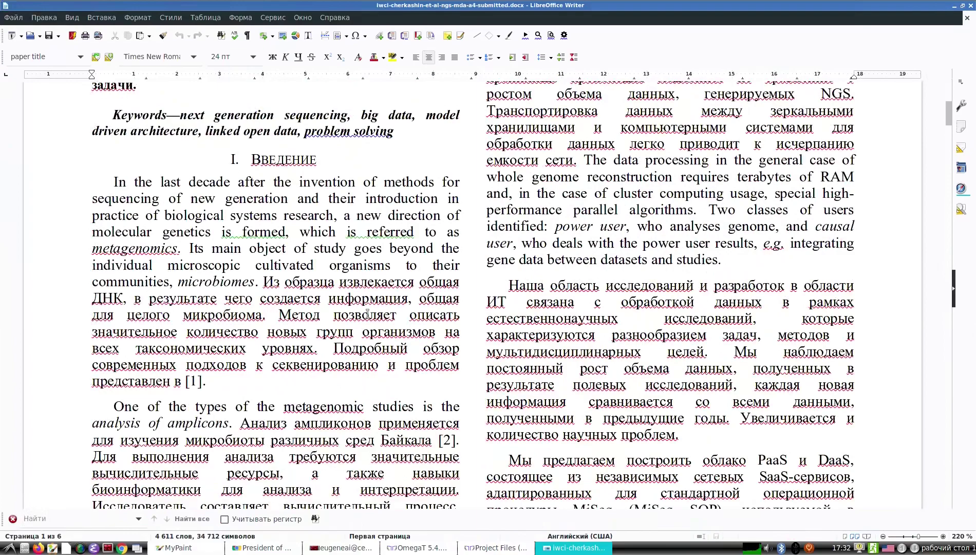
scroll(365, 317, "down", 5)
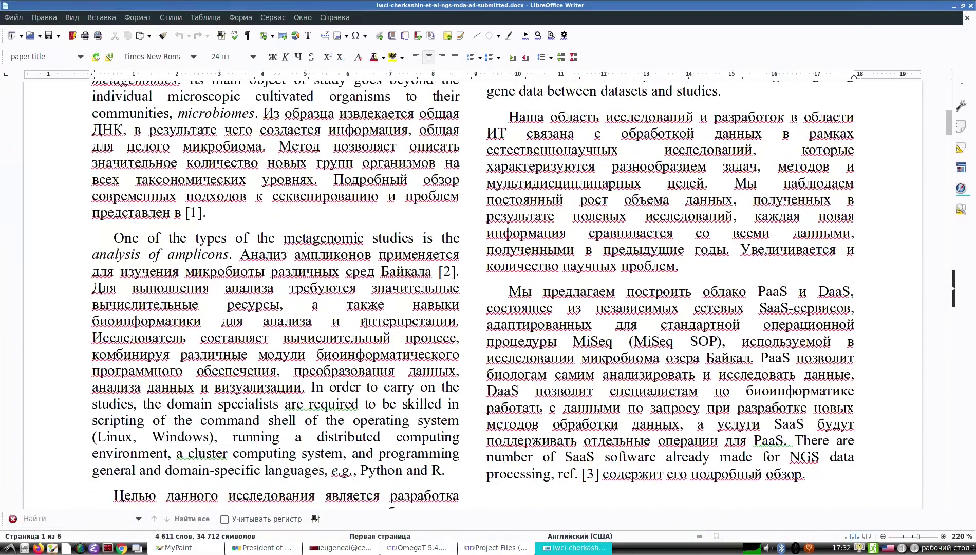
scroll(364, 322, "down", 3)
scroll(366, 324, "down", 6)
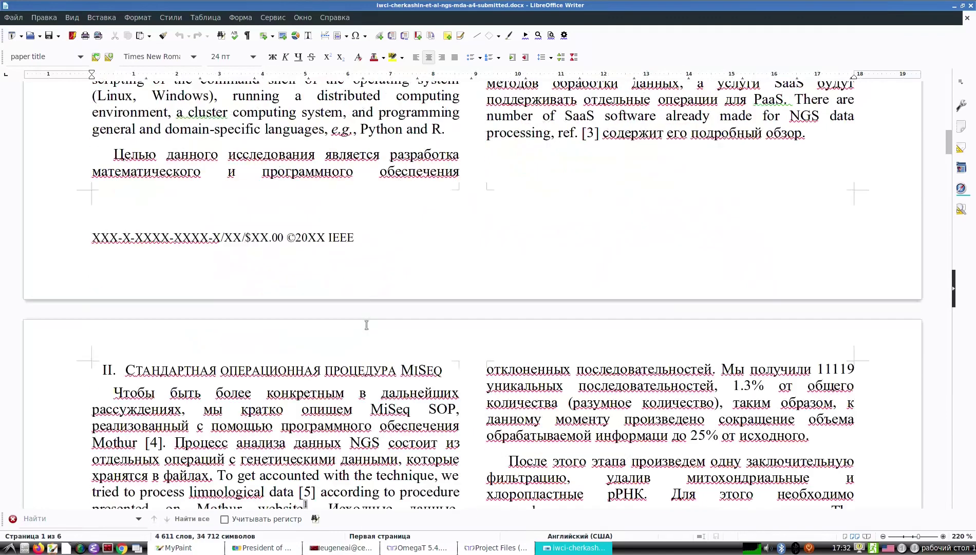
scroll(366, 325, "up", 9)
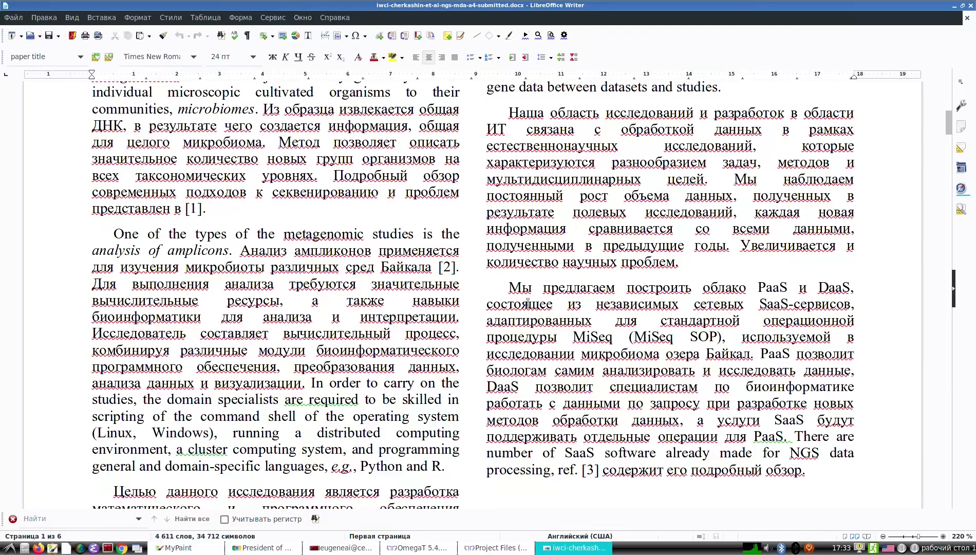
Look through the paper's MiSeq procedure, heat map figure and related-research sections for remaining English segments, and quit LibreOffice.
double_click(520, 285)
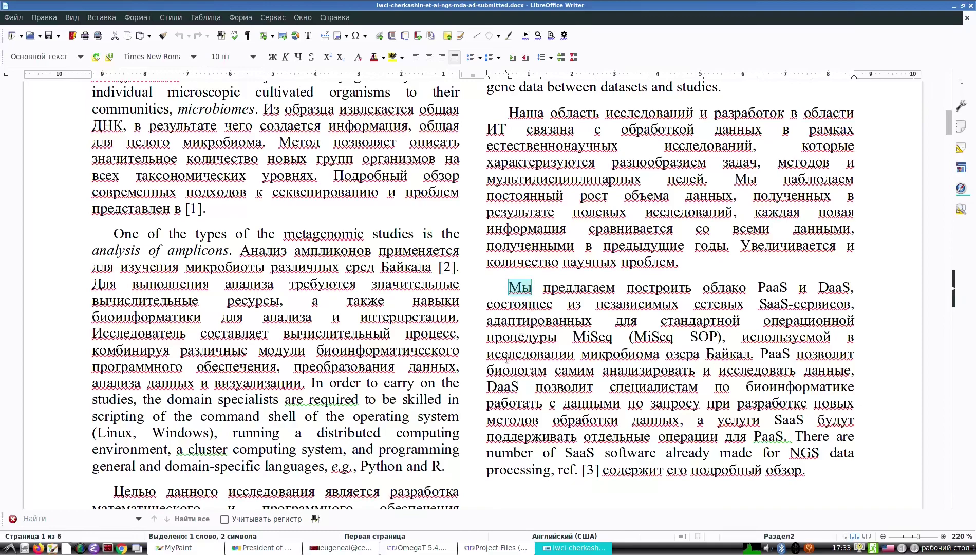
scroll(507, 358, "down", 12)
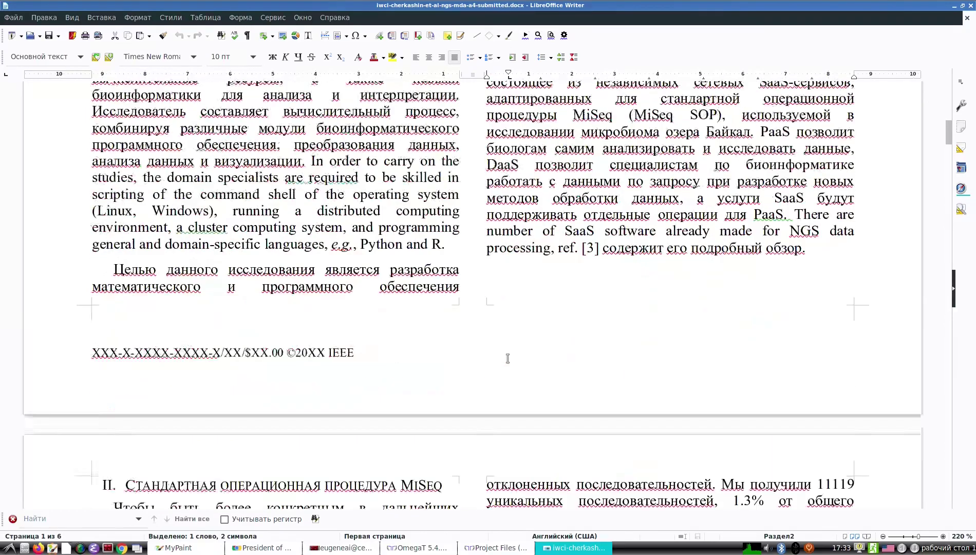
scroll(507, 358, "up", 1)
scroll(507, 358, "down", 20)
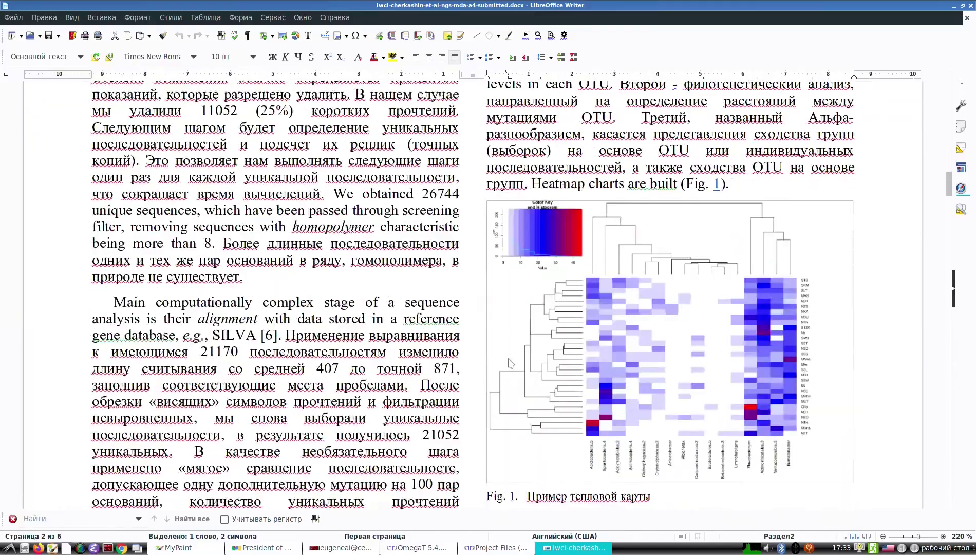
scroll(510, 358, "down", 12)
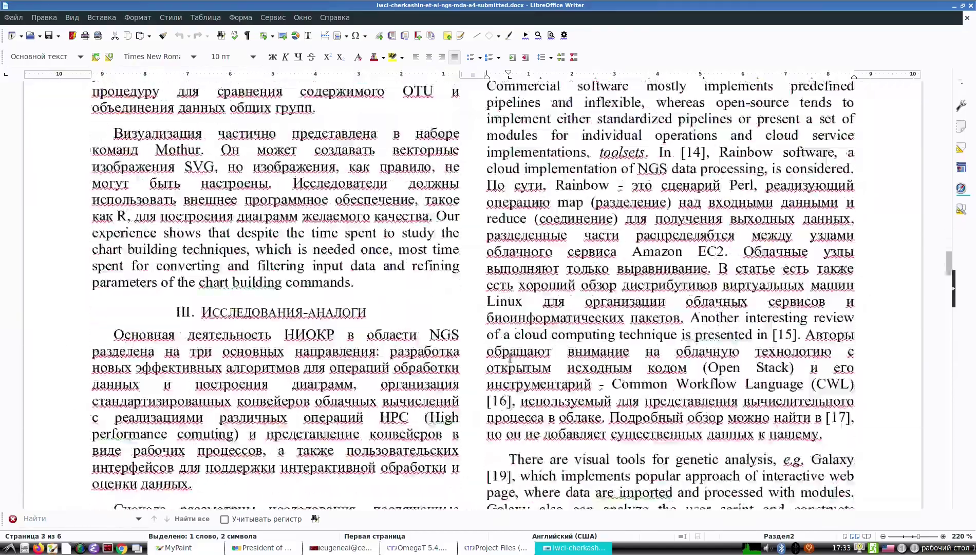
scroll(510, 358, "down", 5)
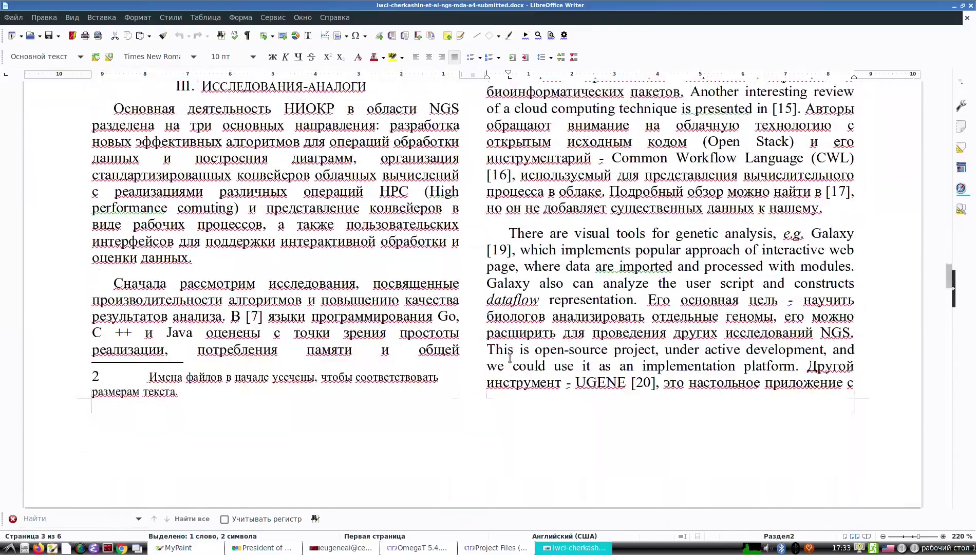
key("Right")
scroll(200, 390, "down", 20)
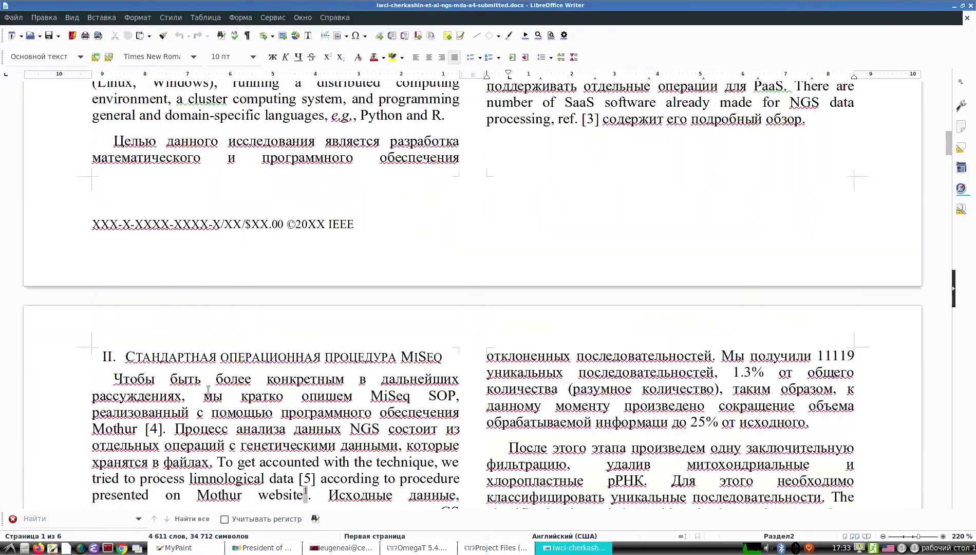
scroll(208, 390, "down", 15)
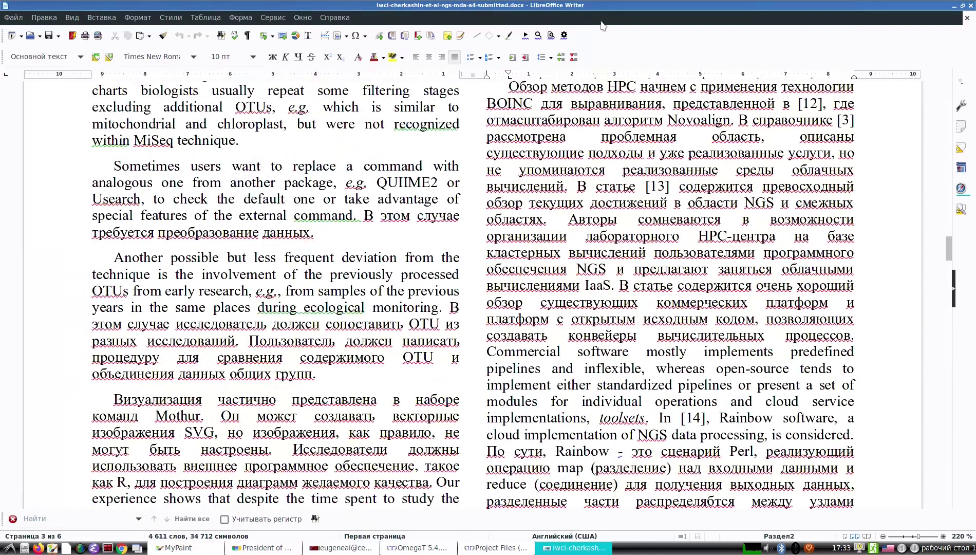
left_click(13, 18)
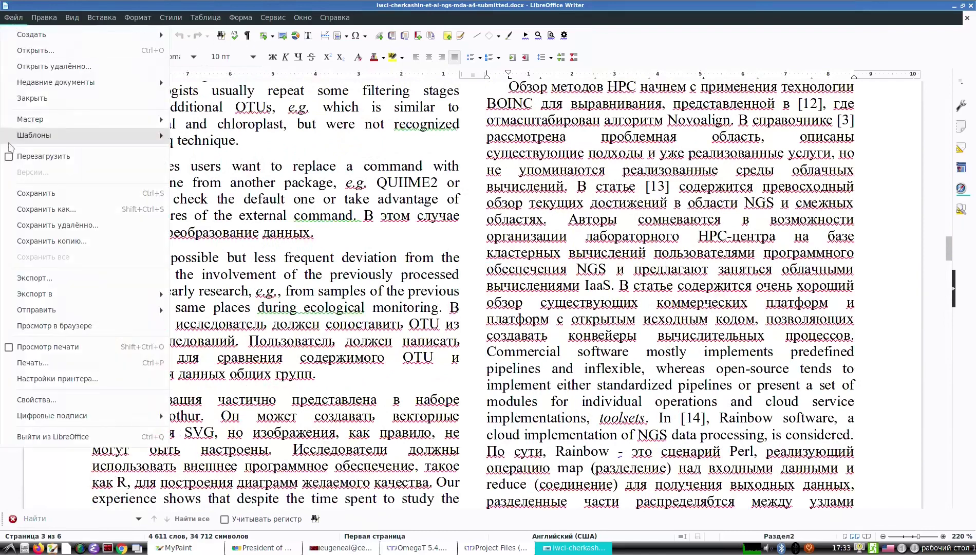
left_click(25, 437)
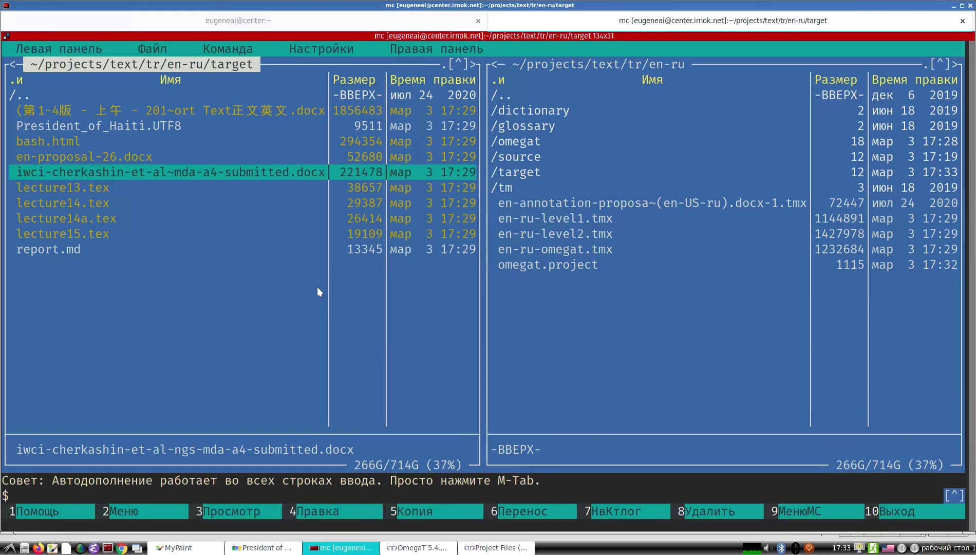
Open bash.html from the target folder for editing and examine its translated paragraphs and HTML markup on sed, awk and Less.
key("Up")
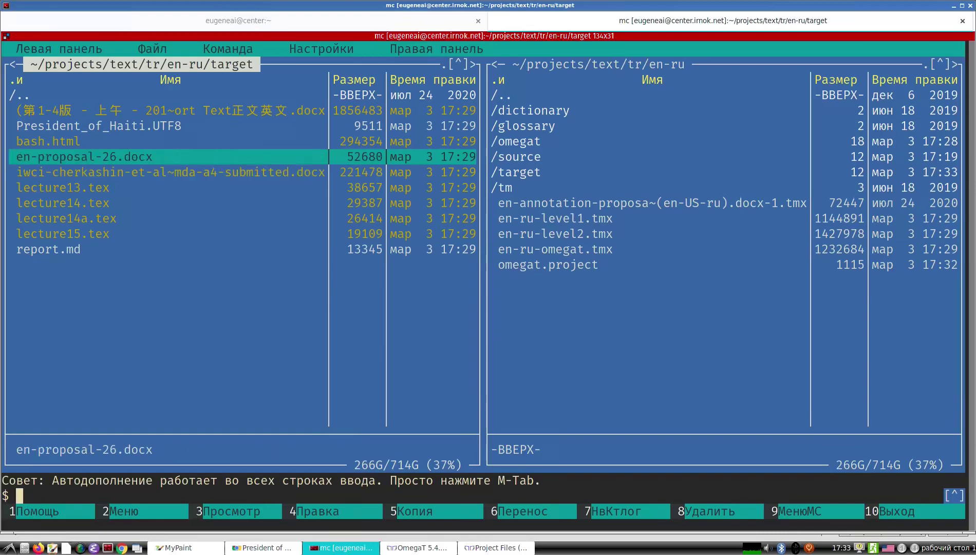
key("Up")
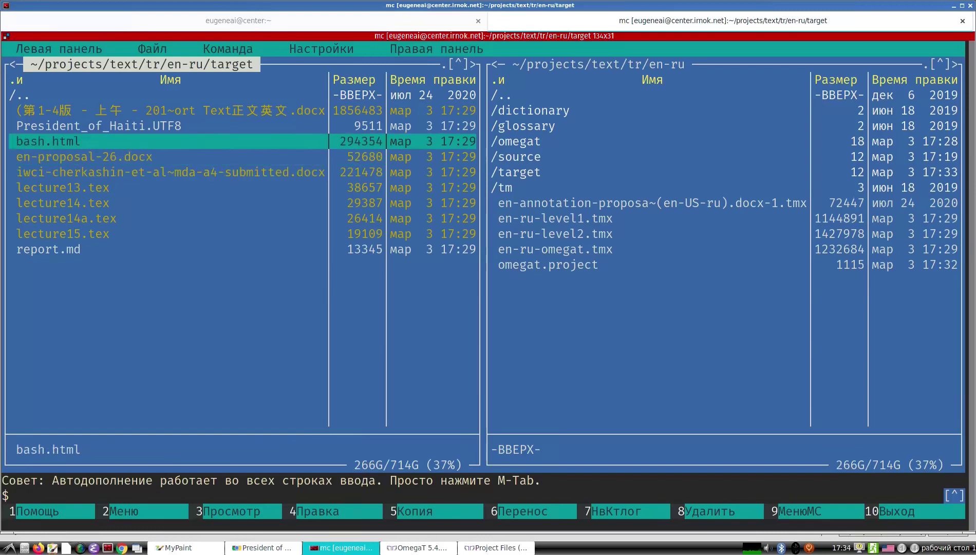
key("F3")
key("Page_Down")
key("Page_Down")
key("F3")
type("OS")
key("F4")
scroll(370, 442, "down", 15)
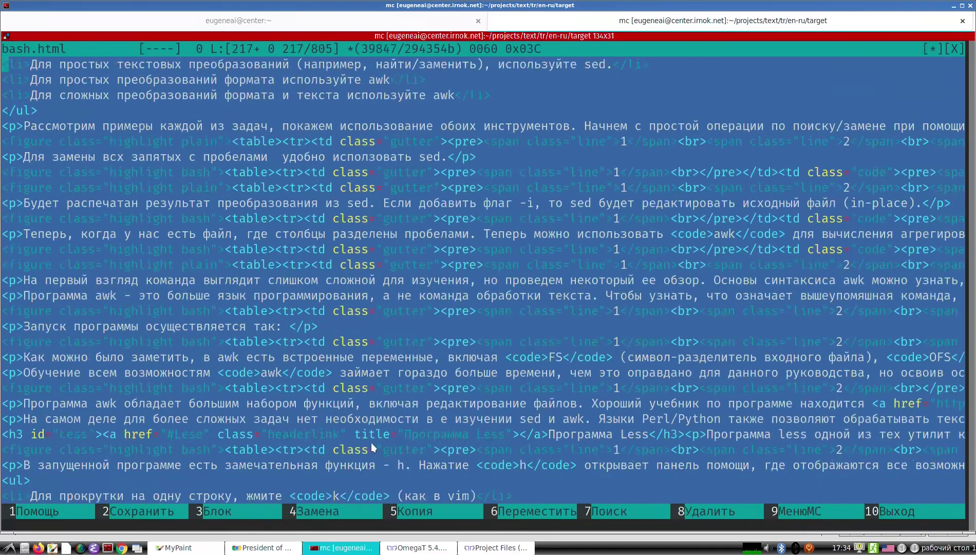
Look through the translated bash.html in the target folder up to the regular expressions section and close the file.
scroll(371, 441, "down", 9)
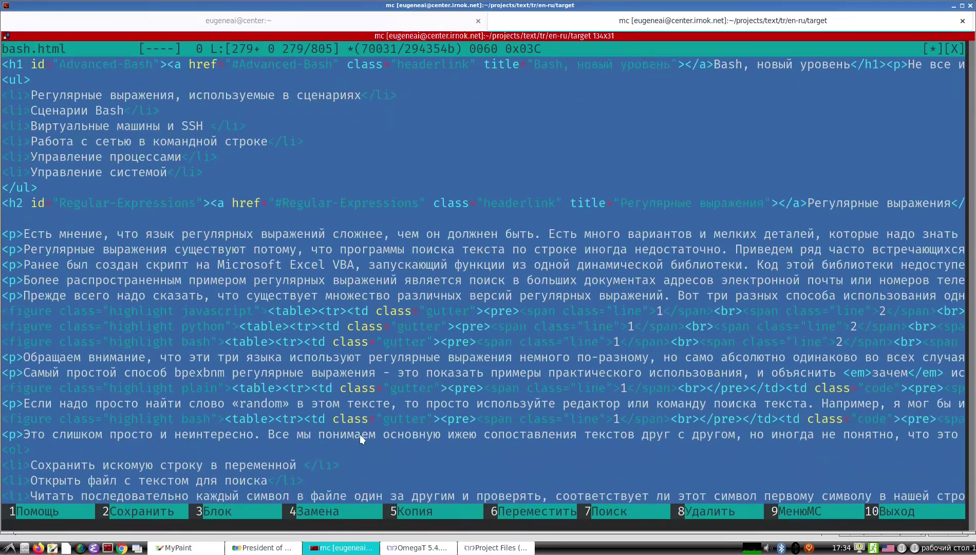
scroll(360, 433, "down", 5)
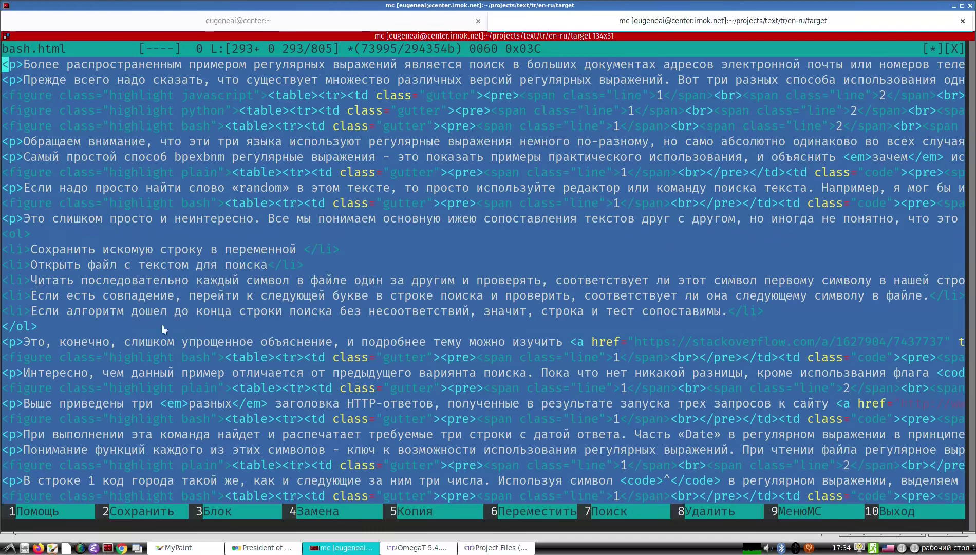
key("F10")
Clear the stray text from the command line and open the en-ru project's source folder in the other file pane.
type("OS")
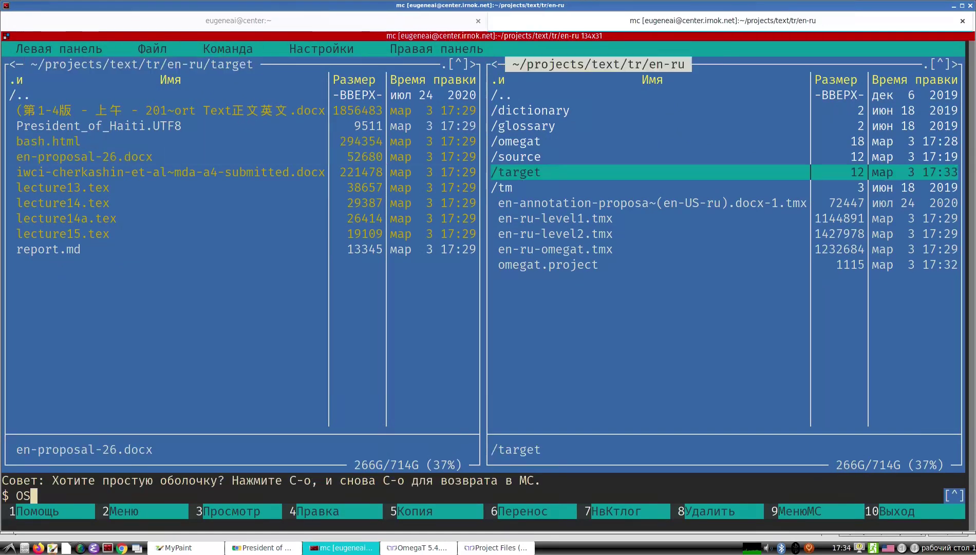
key("Down")
key("Tab")
key("Up")
key("Up")
key("Up")
key("Down")
key("Down")
key("BackSpace")
key("BackSpace")
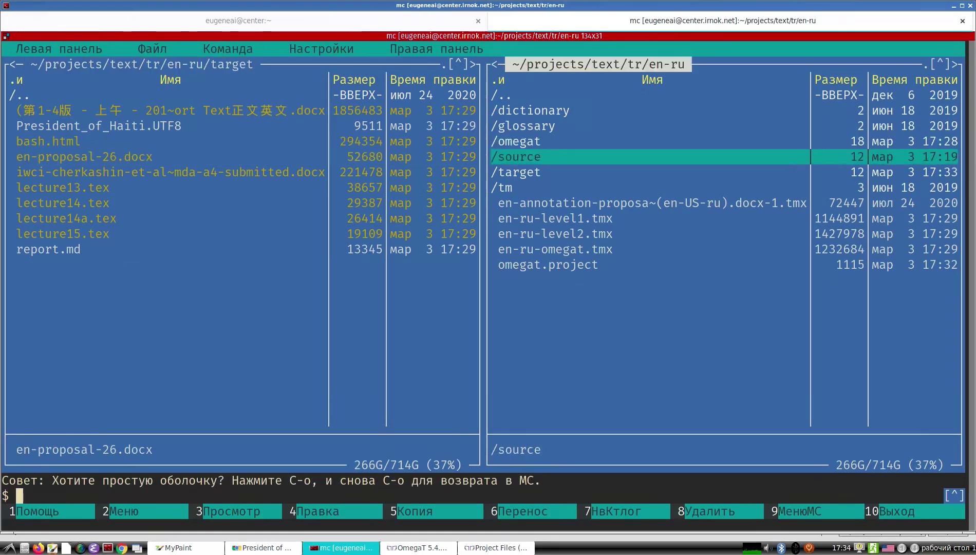
key("Up")
key("Down")
key("Return")
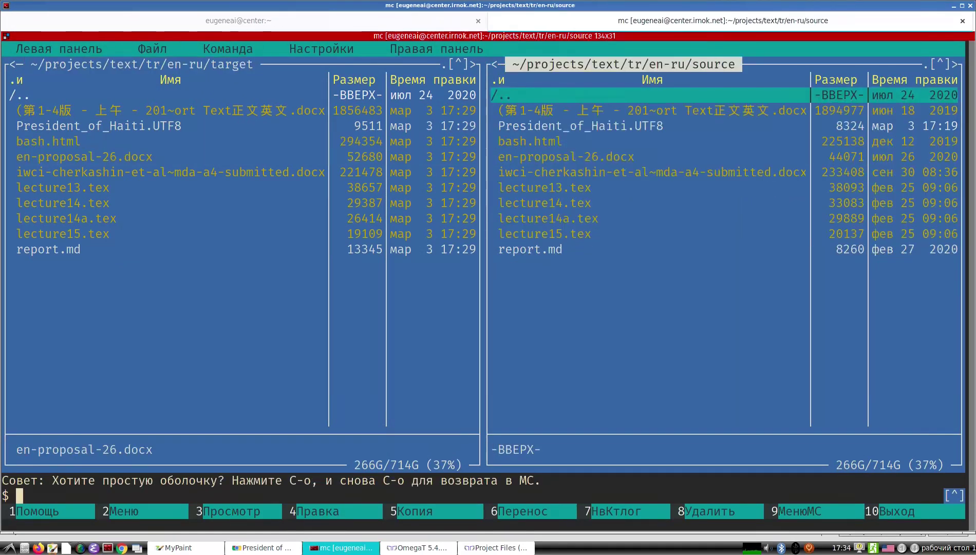
Open the original bash.html from the source folder for viewing.
key("Down")
key("Down")
key("Down")
key("F3")
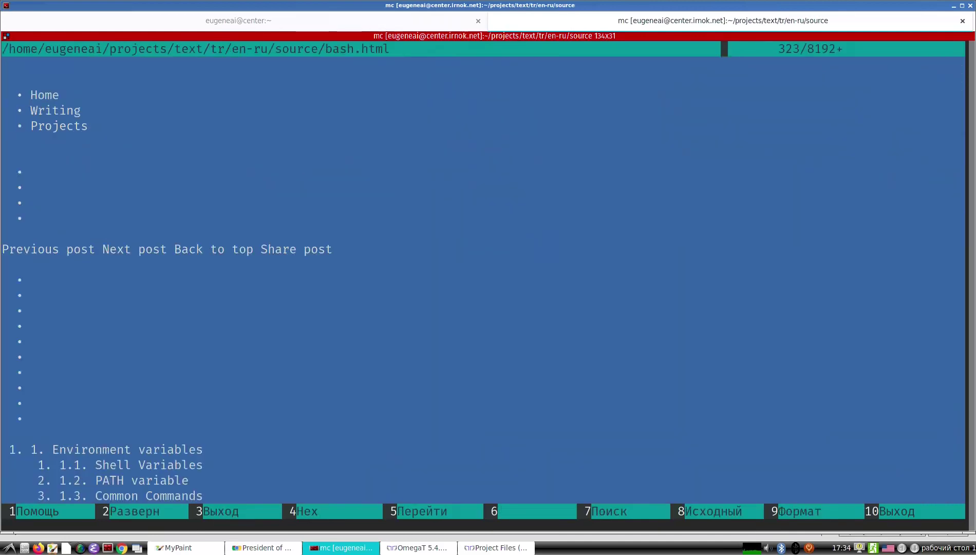
Read the original bash.html from the table of contents through the PATH variable section, and close the viewer.
key("Page_Down")
key("Page_Down")
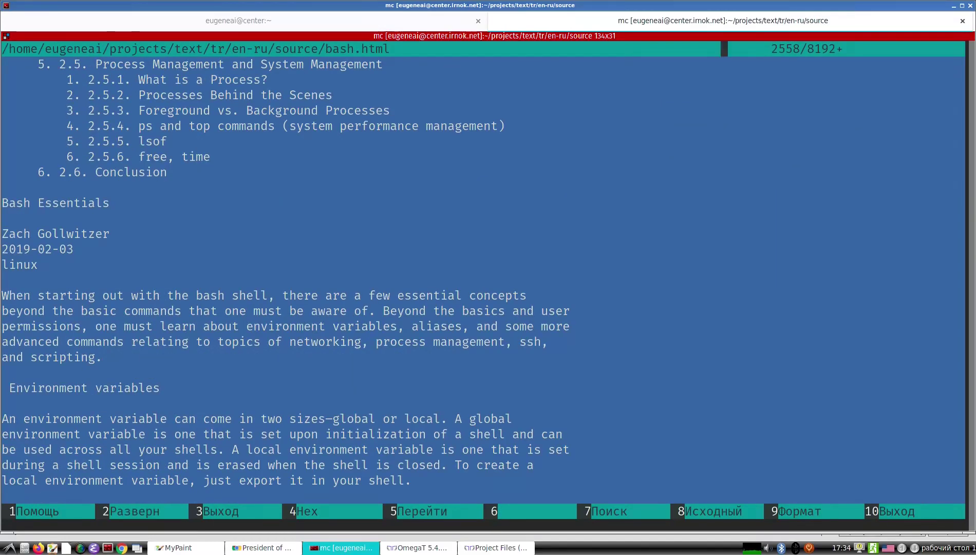
scroll(124, 480, "down", 6)
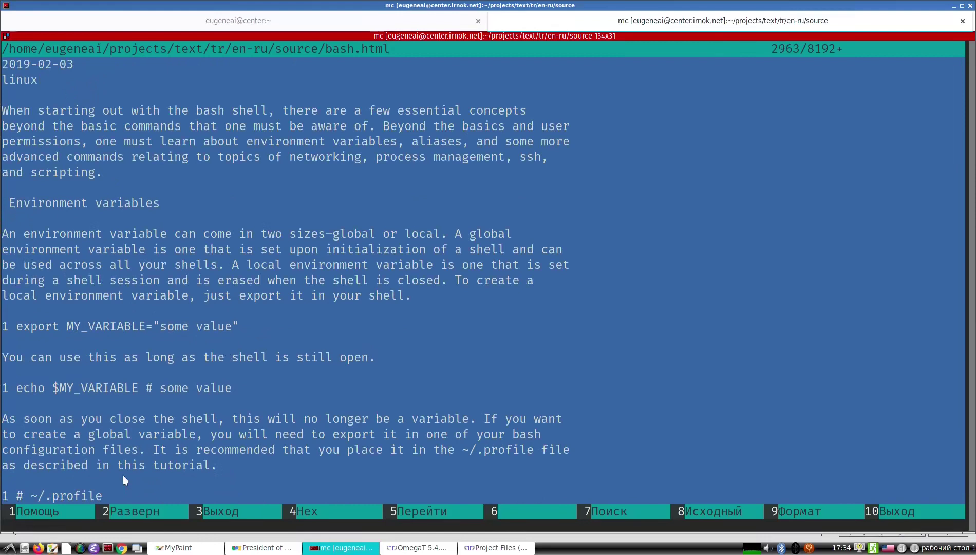
scroll(100, 369, "down", 1)
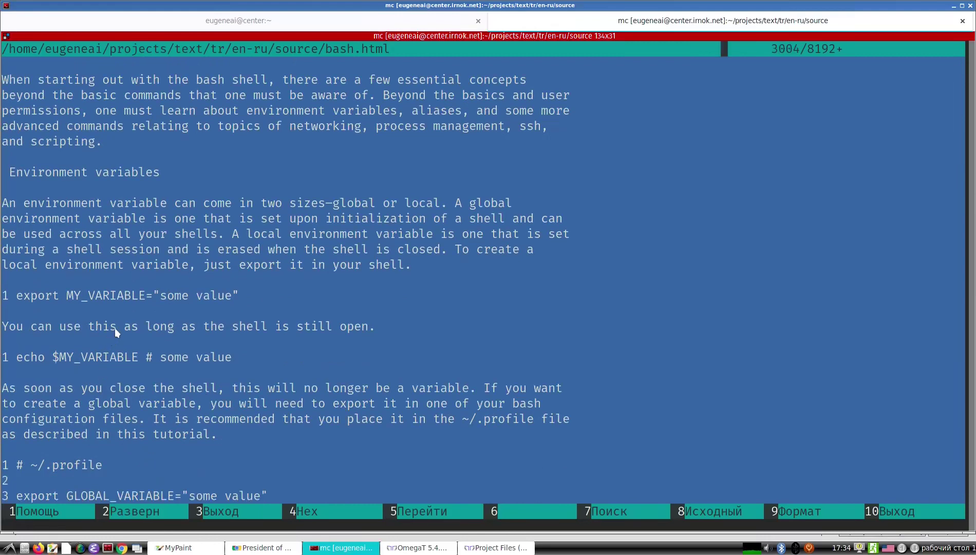
scroll(115, 327, "down", 2)
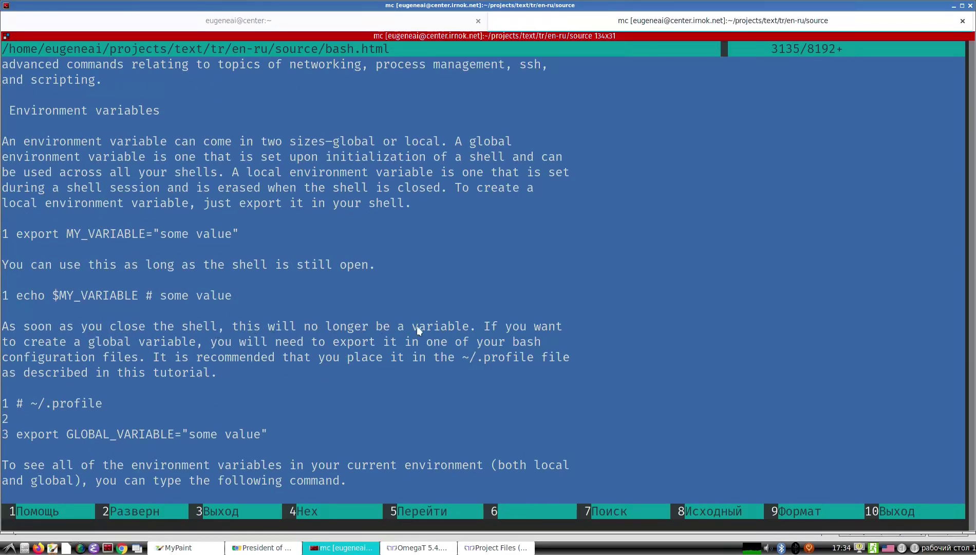
scroll(508, 334, "down", 7)
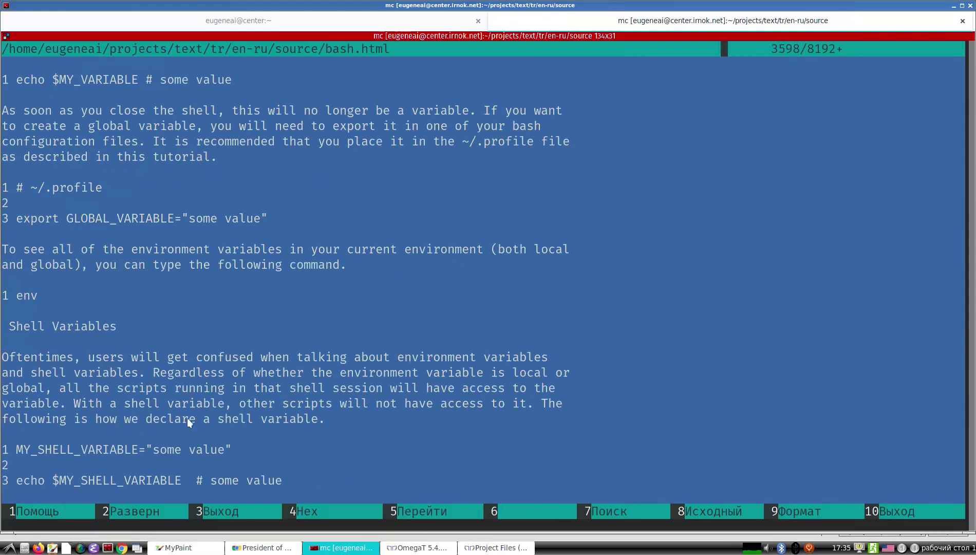
scroll(215, 415, "down", 10)
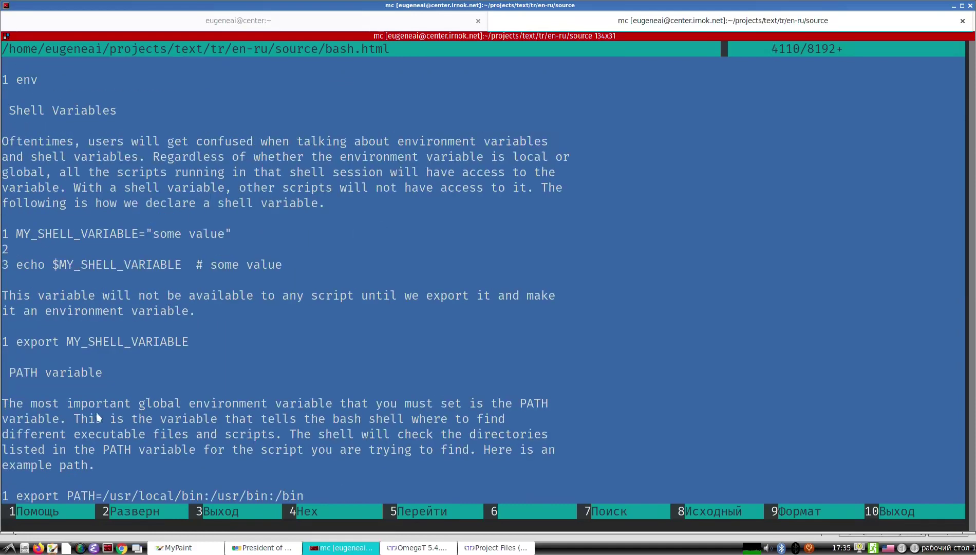
scroll(102, 423, "down", 1)
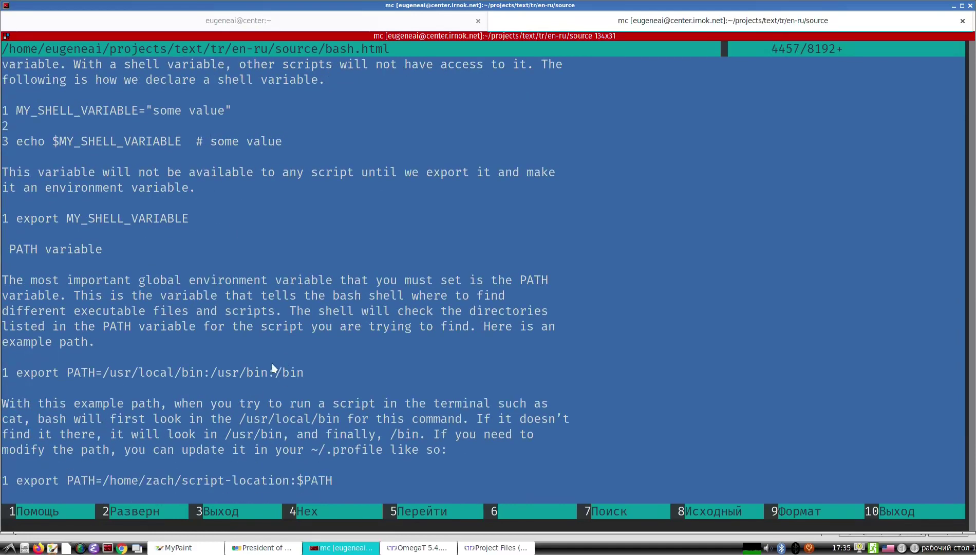
key("F3")
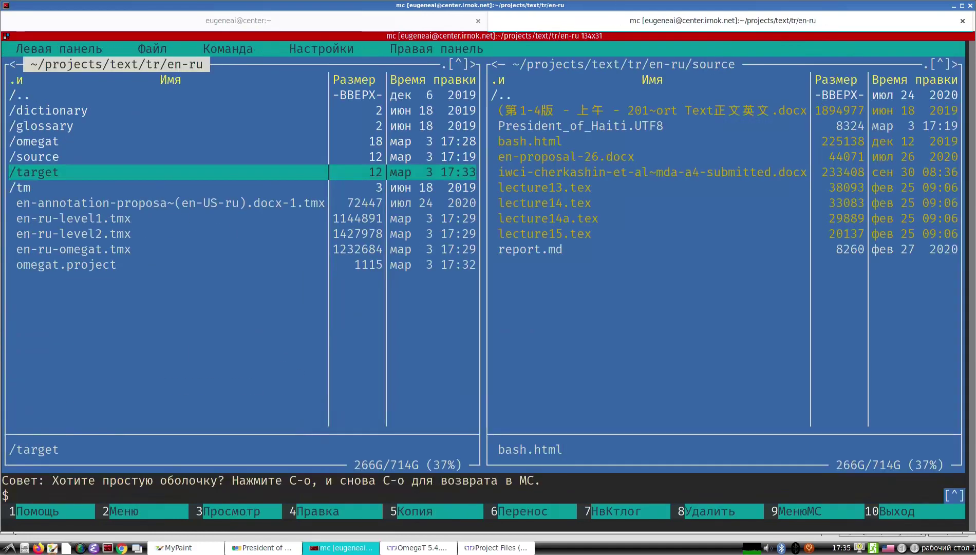
Switch to OmegaT and look through the translated and untranslated segments of President_of_Haiti.UTF8 below the infobox.
left_click(416, 549)
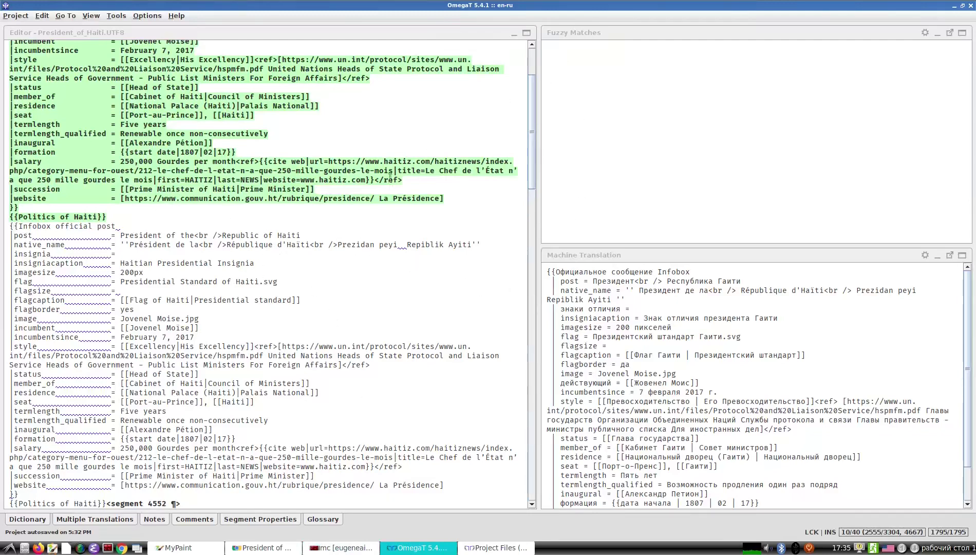
scroll(390, 177, "down", 5)
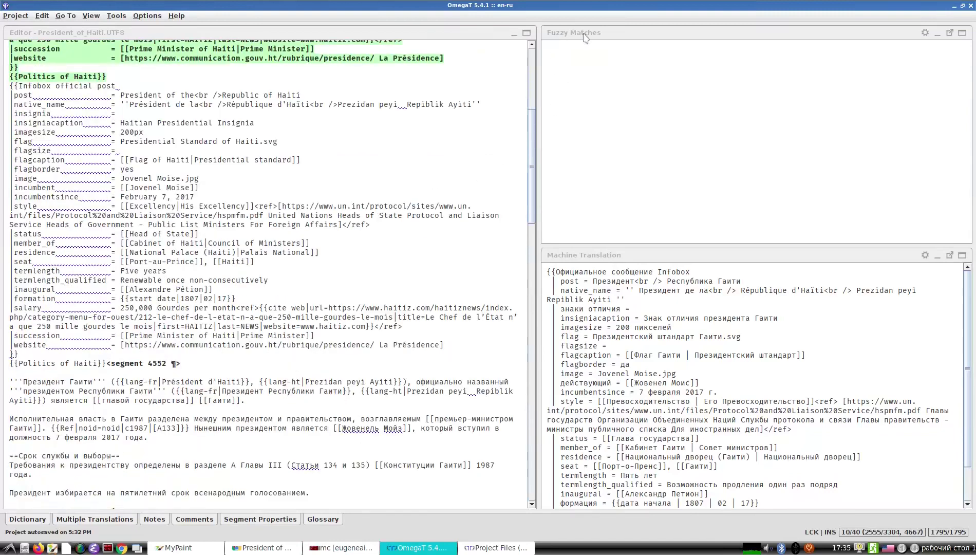
scroll(428, 318, "down", 5)
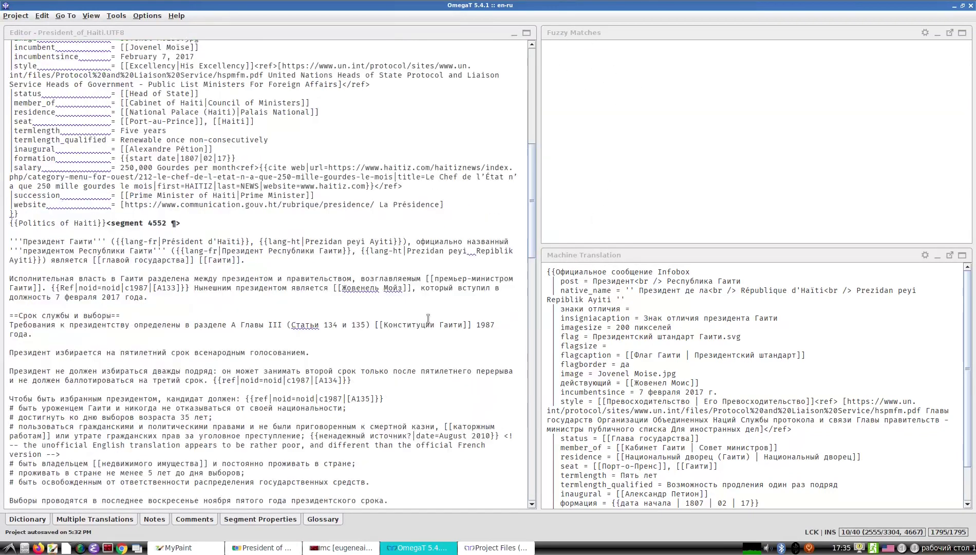
scroll(428, 318, "down", 5)
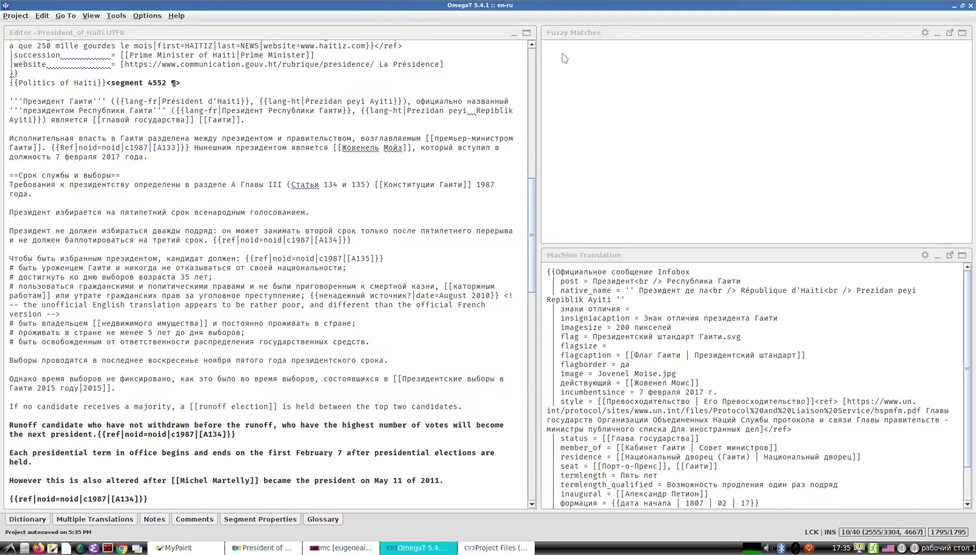
Examine the machine translation of the infobox segment from start to end, including its MyMemory source label.
double_click(645, 415)
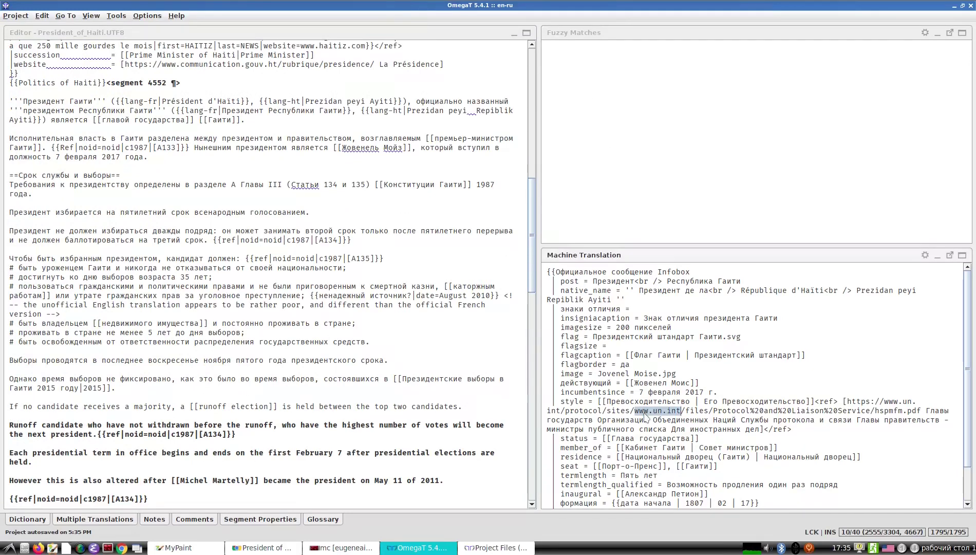
left_click(606, 129)
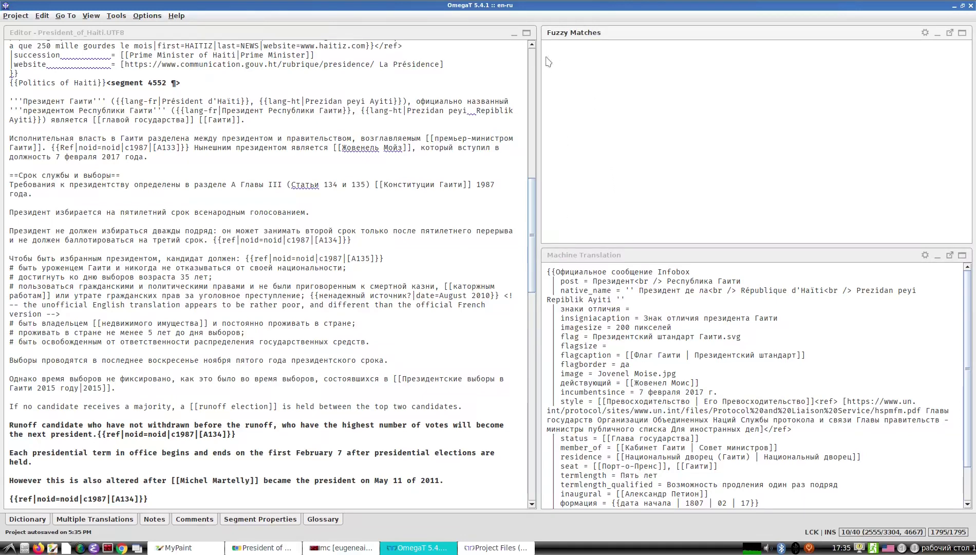
scroll(597, 395, "down", 2)
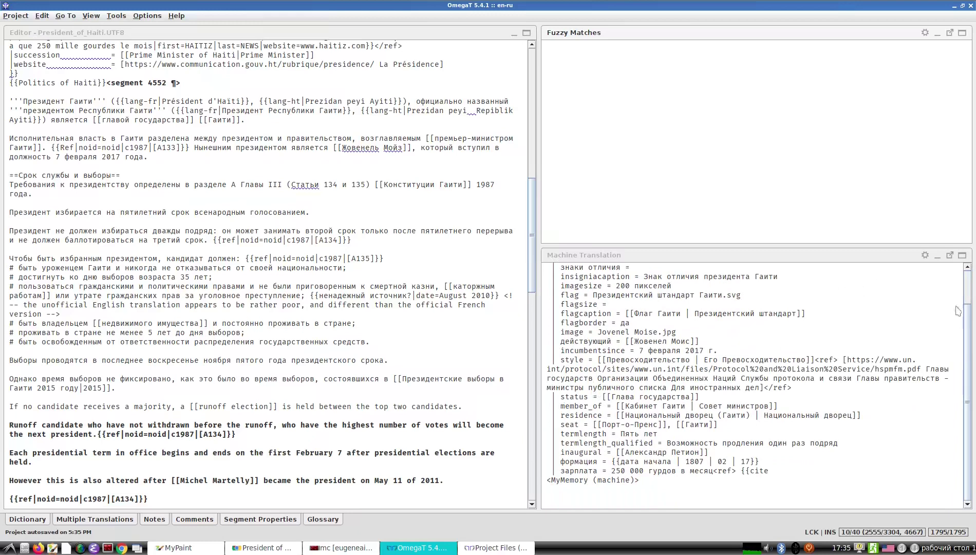
scroll(967, 329, "up", 2)
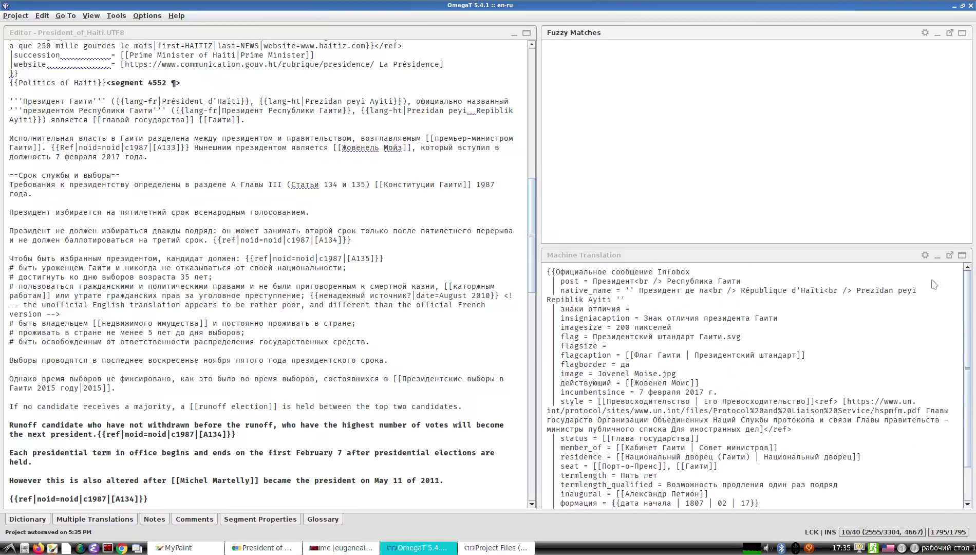
scroll(650, 367, "down", 2)
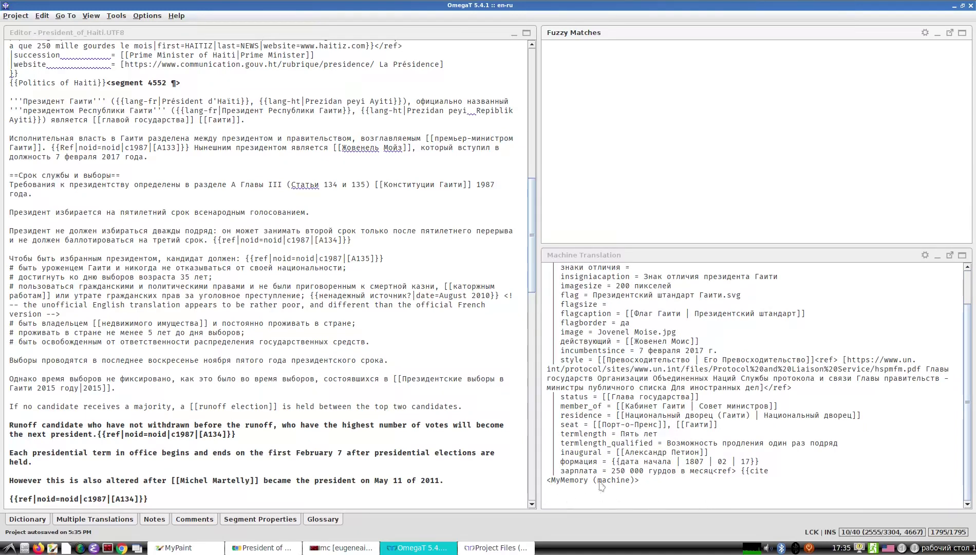
left_click_drag(776, 472, 546, 258)
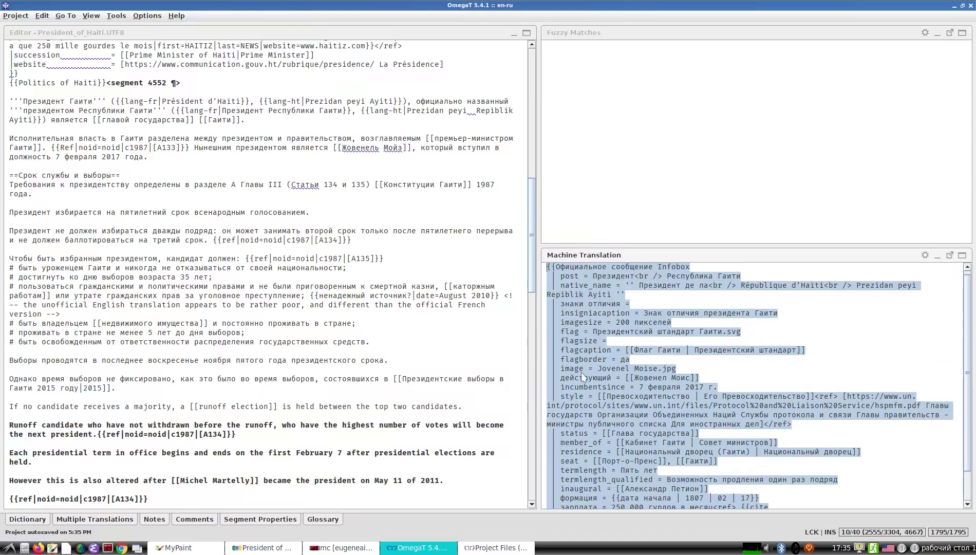
left_click(573, 351)
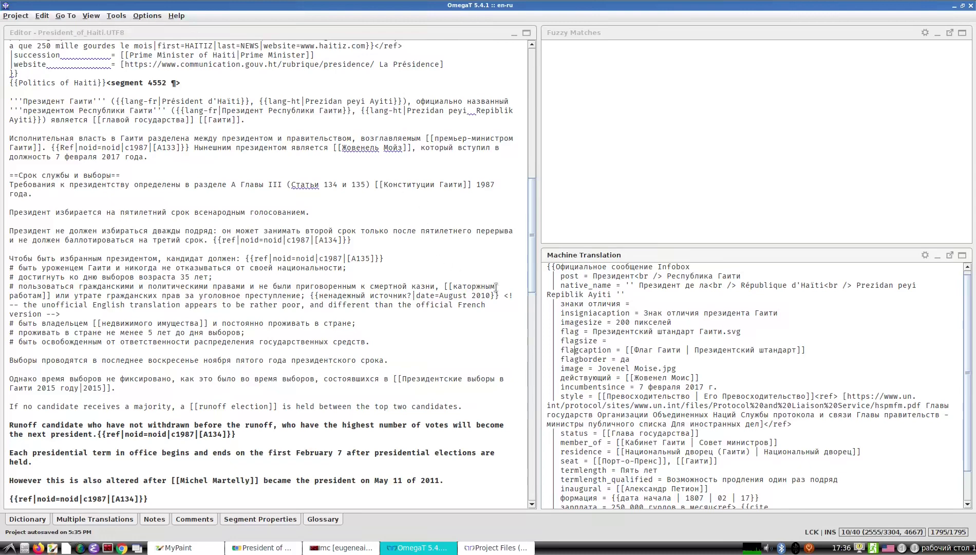
scroll(587, 316, "down", 2)
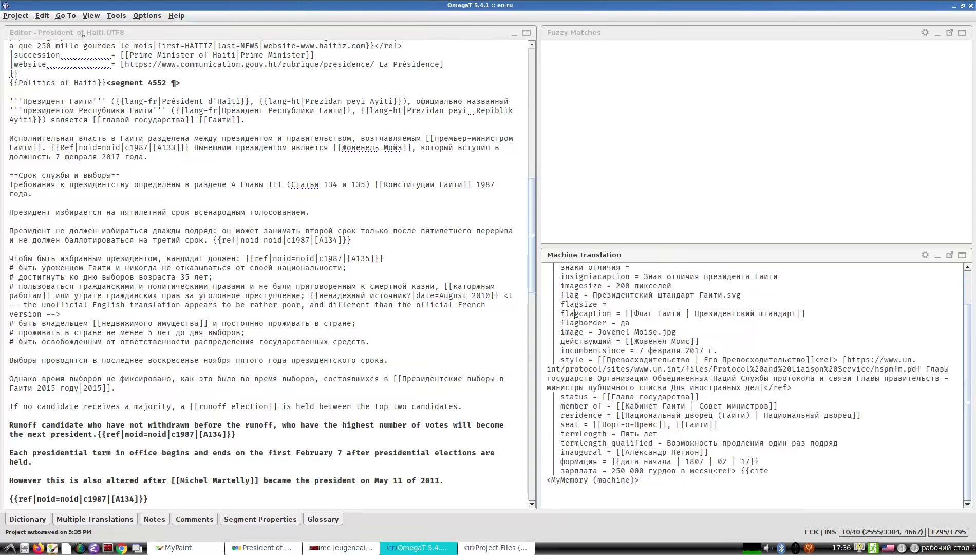
Review the available machine translation services and the auto-completion options.
left_click(136, 17)
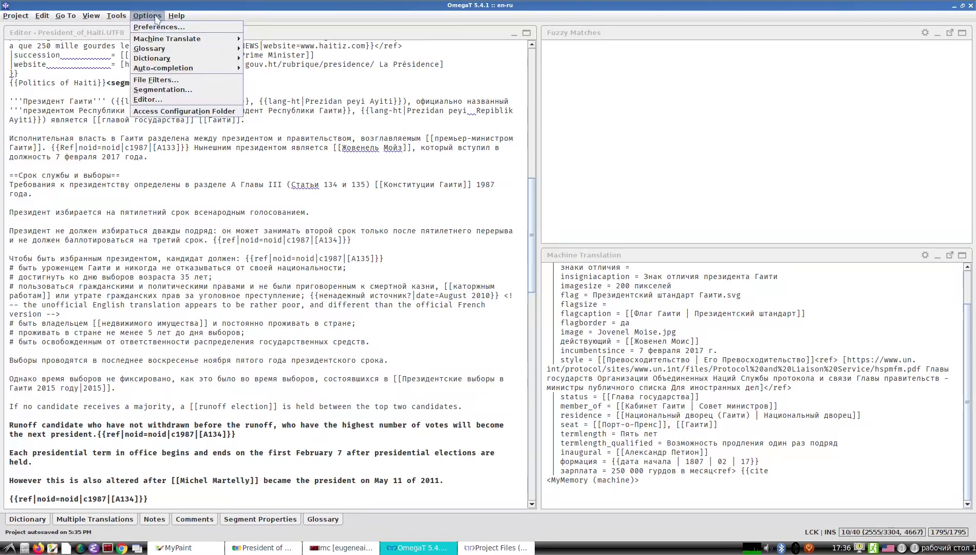
mouse_move(153, 44)
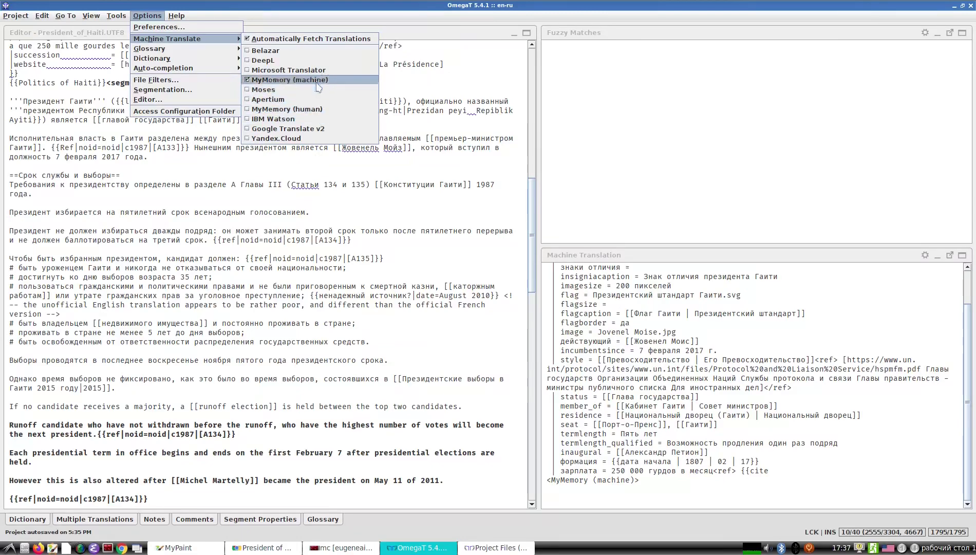
mouse_move(212, 53)
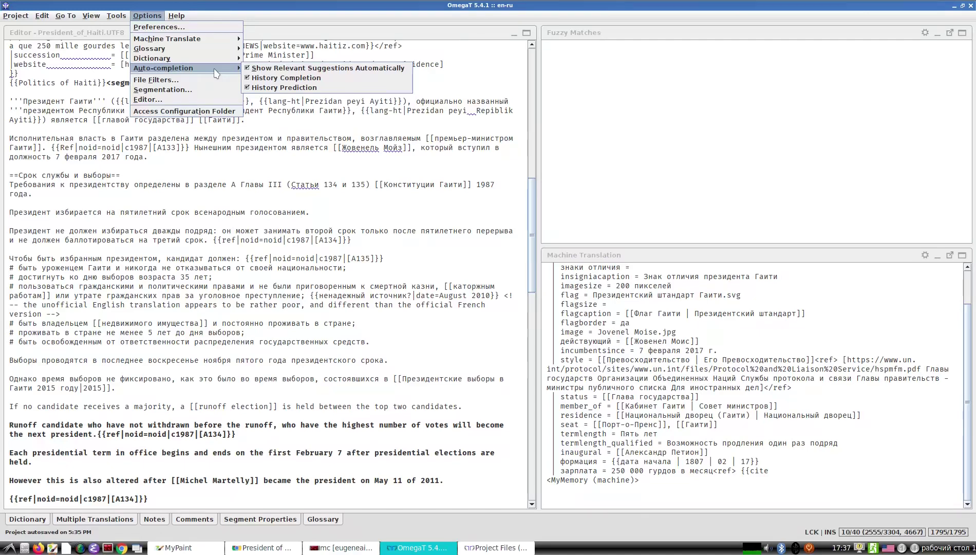
Open the segment starting "In either case, the choice must then be" for translation and clear its copied English text.
scroll(134, 447, "down", 10)
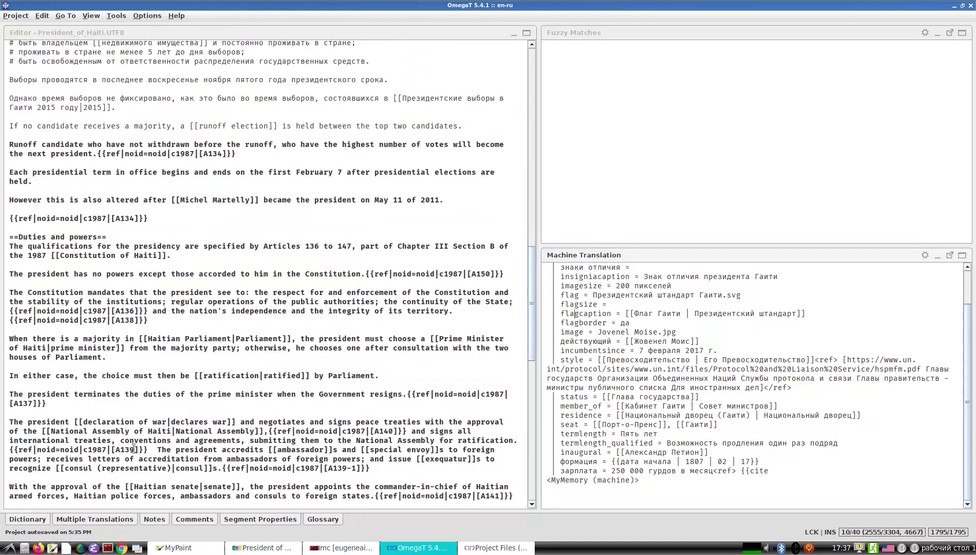
double_click(121, 376)
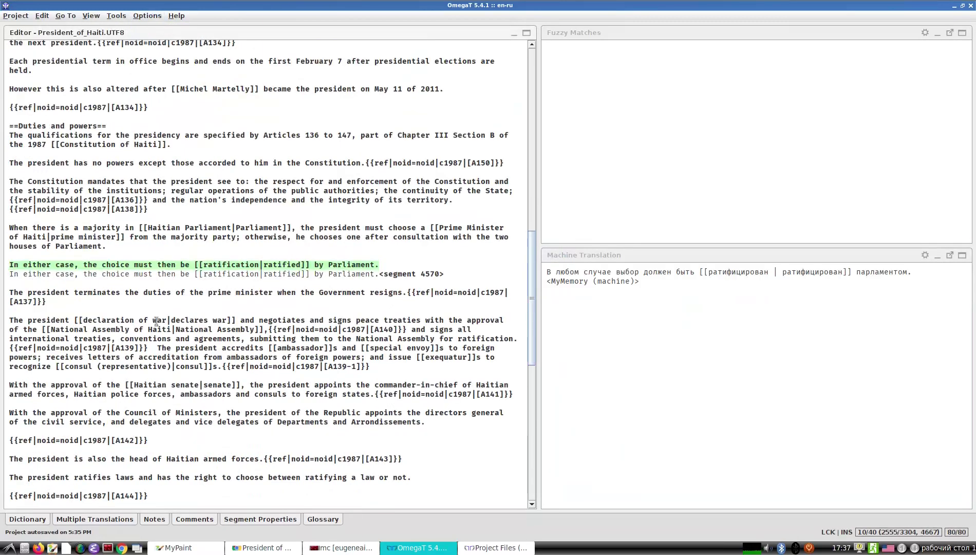
key("ctrl+a")
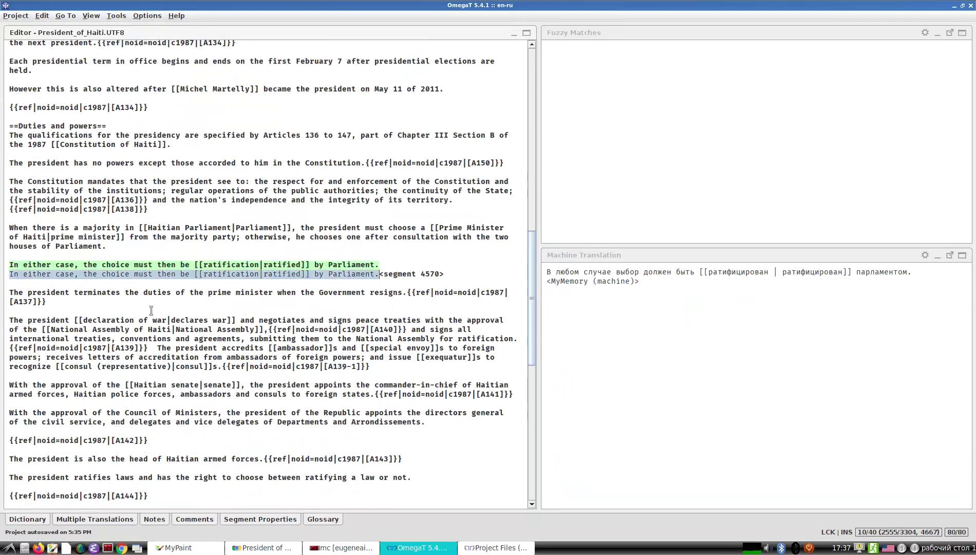
key("Delete")
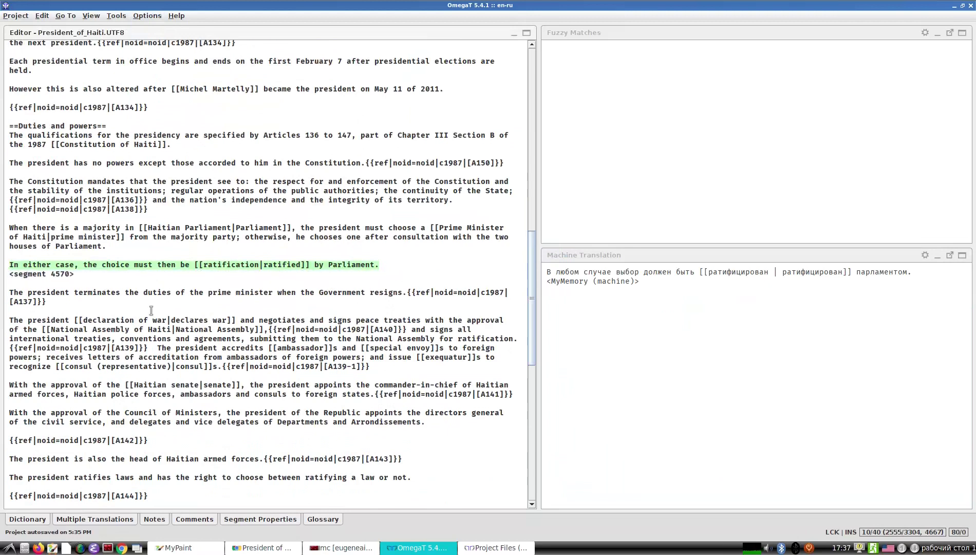
Begin the Russian translation of the open segment with "В любом случае выбор должен быть ", accepting the suggested completion "случае".
key("alt+shift")
type("В ")
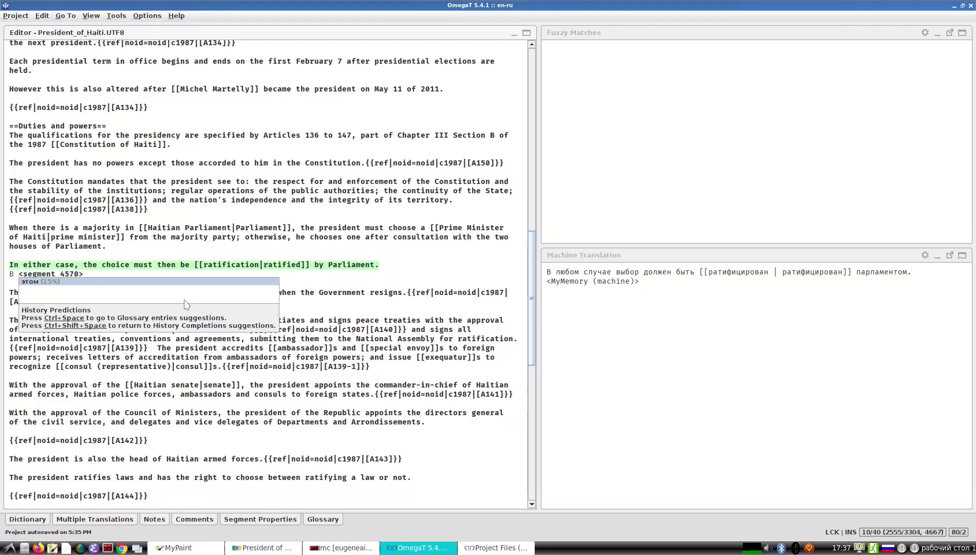
type("любом")
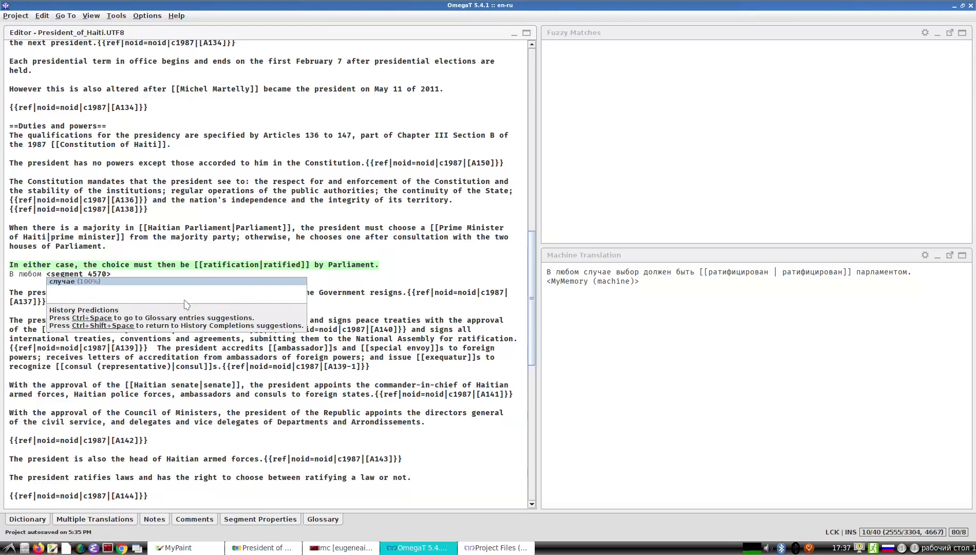
key("Return")
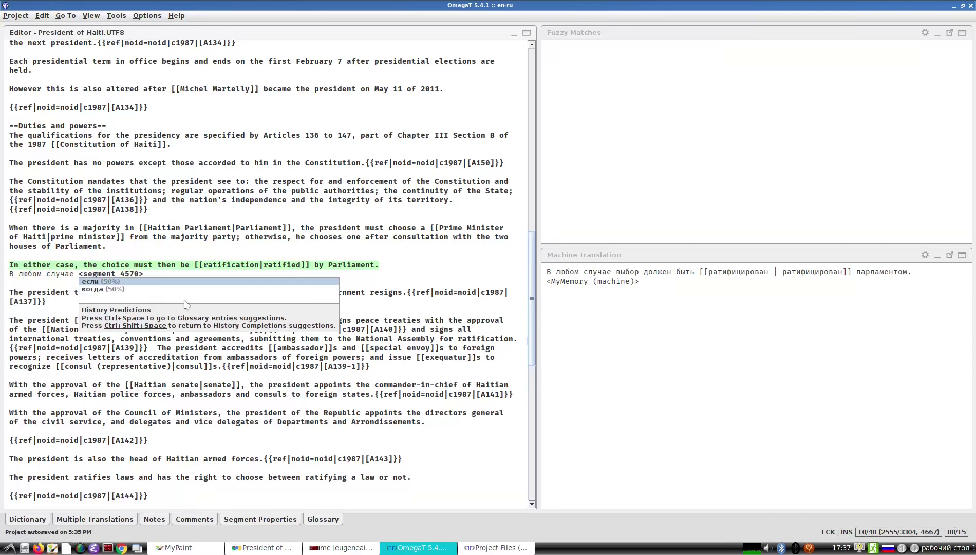
type("выбор")
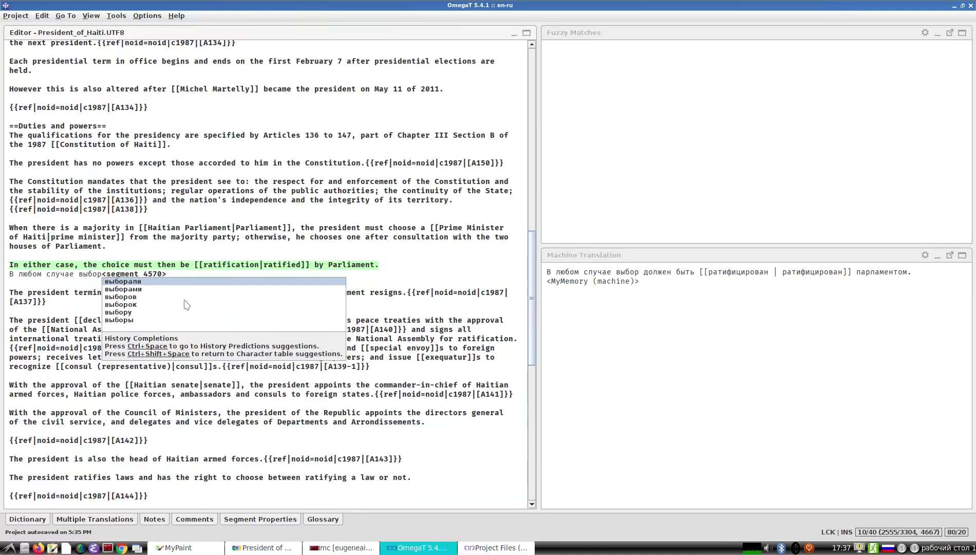
type(" дол")
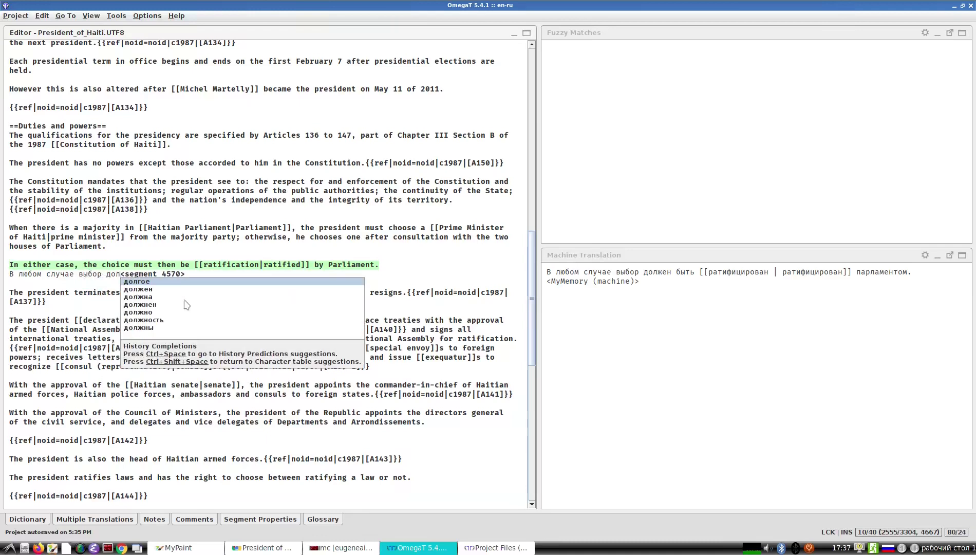
type("жен")
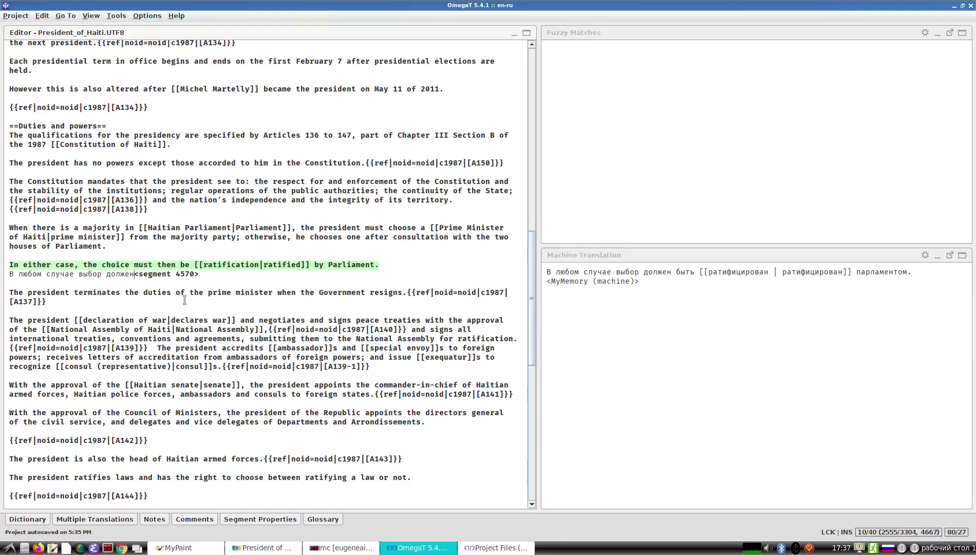
type(" быть")
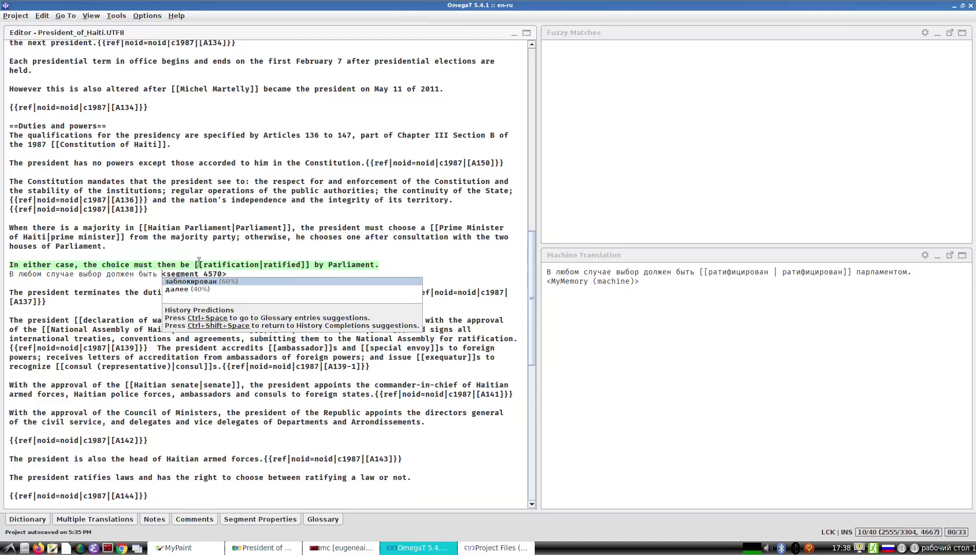
Copy "[[ratification|ratified]] by Parliament" from the source sentence to the end of its translation.
left_click_drag(196, 264, 375, 259)
key("ctrl+c")
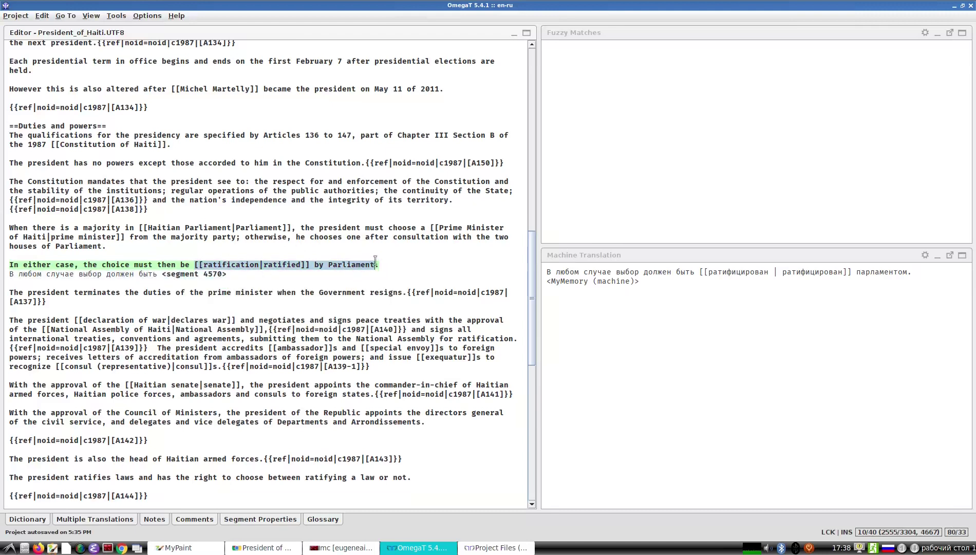
left_click(163, 273)
key("ctrl+v")
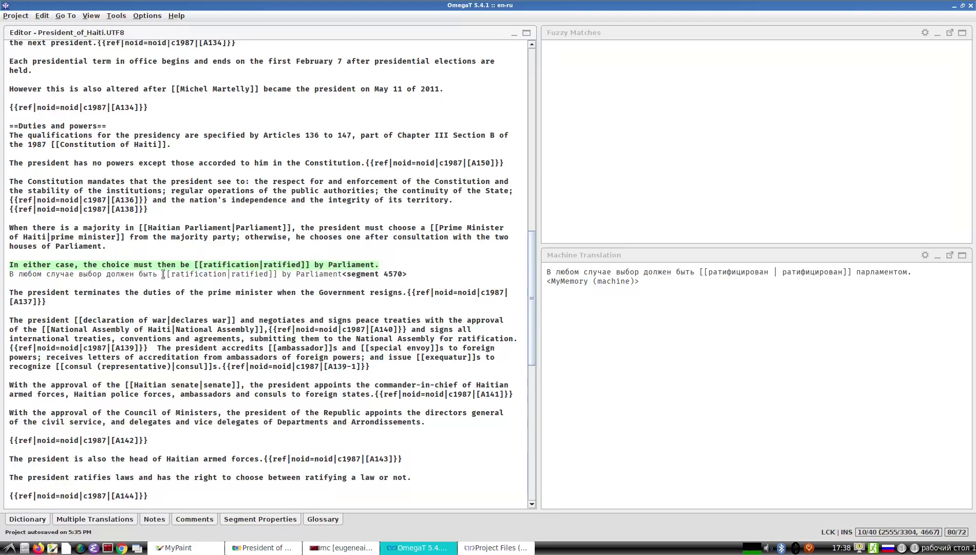
Replace the link label "ratified" in the translation with "ратифицирован", keeping the link target and brackets.
key("Left")
key("Left")
key("Left")
key("Left")
key("Left")
key("Left")
key("Left")
key("Left")
key("Left")
key("Left")
key("Left")
key("Left")
key("Left")
key("Left")
key("Delete")
key("Delete")
key("Delete")
key("Delete")
key("Delete")
key("Delete")
key("Delete")
key("Delete")
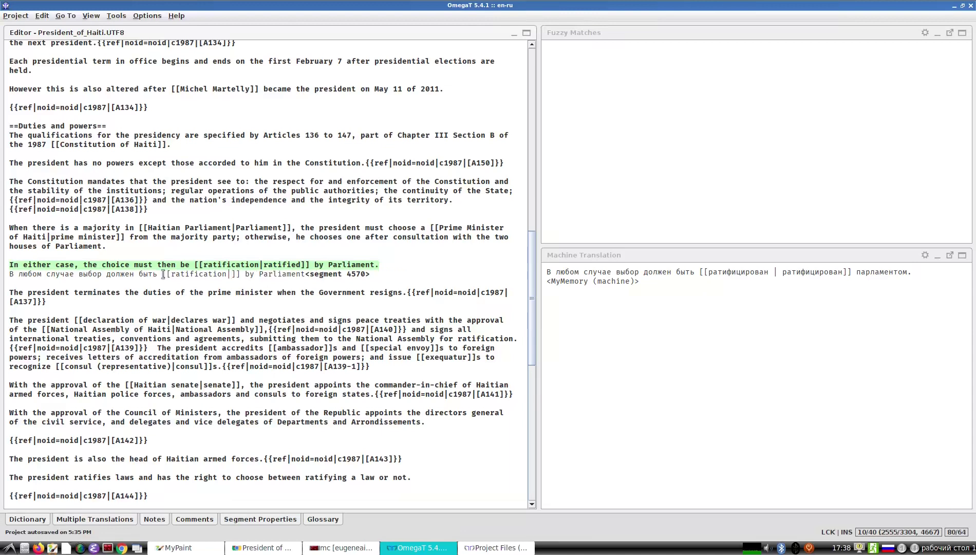
type("parифи")
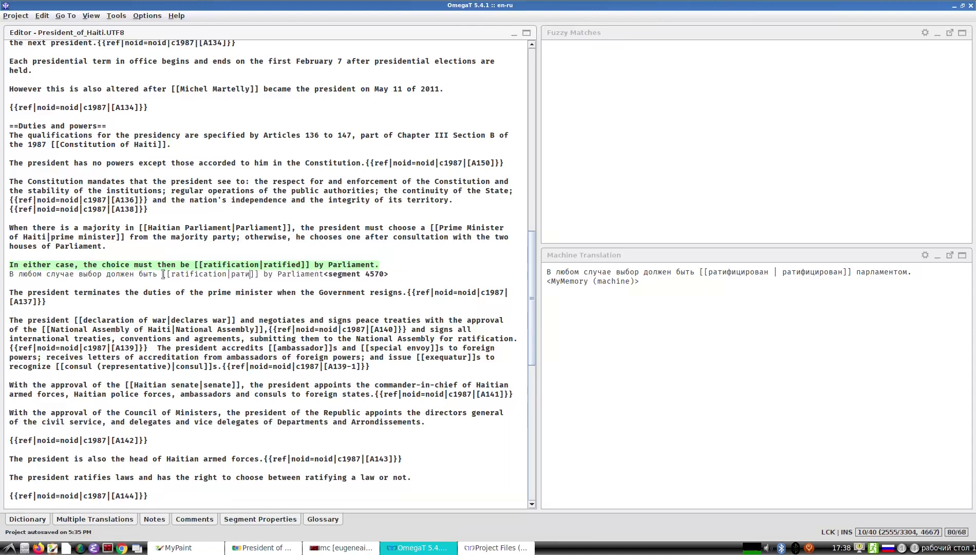
type("цирован")
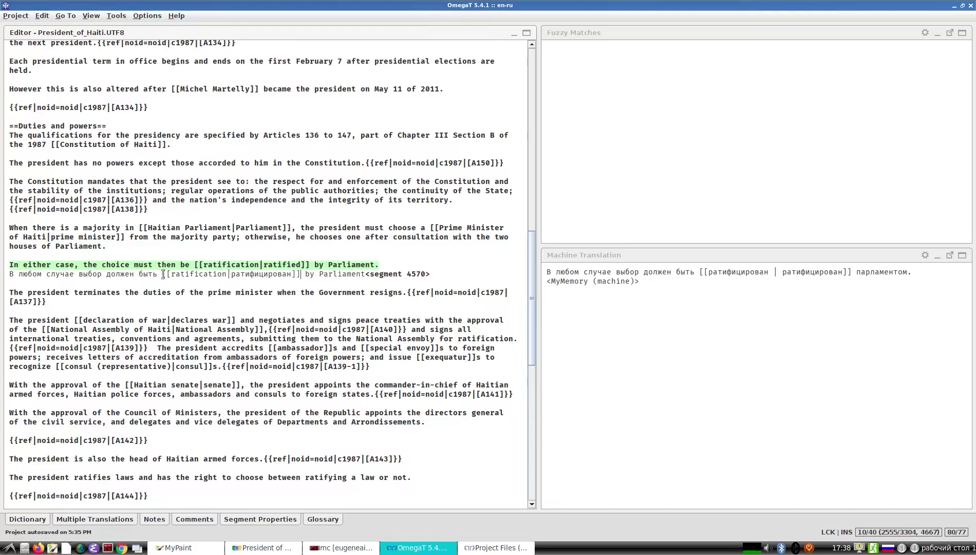
Replace "by Parliament" in the translation with "Парламентом" and confirm the segment.
key("Right")
key("Right")
key("Right")
type("Пар")
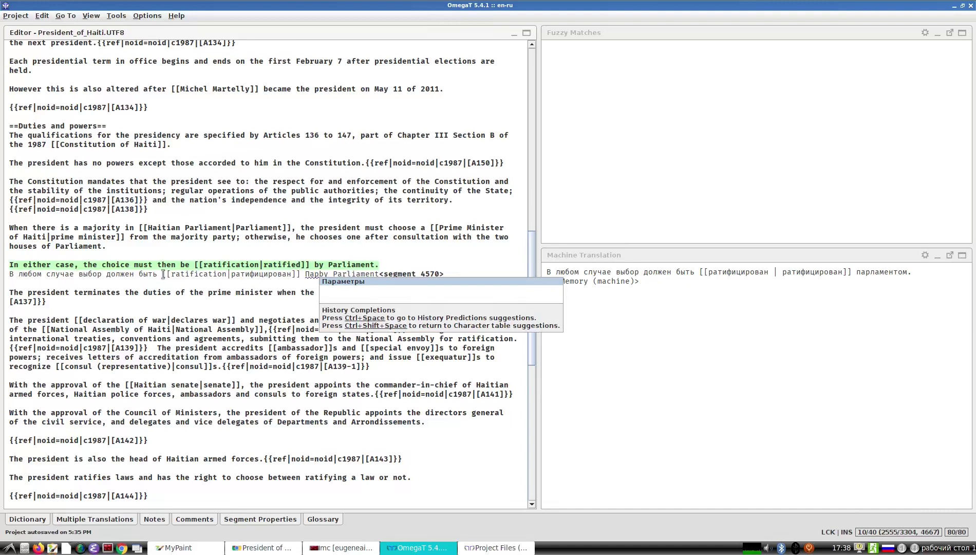
type("л")
type("аментом")
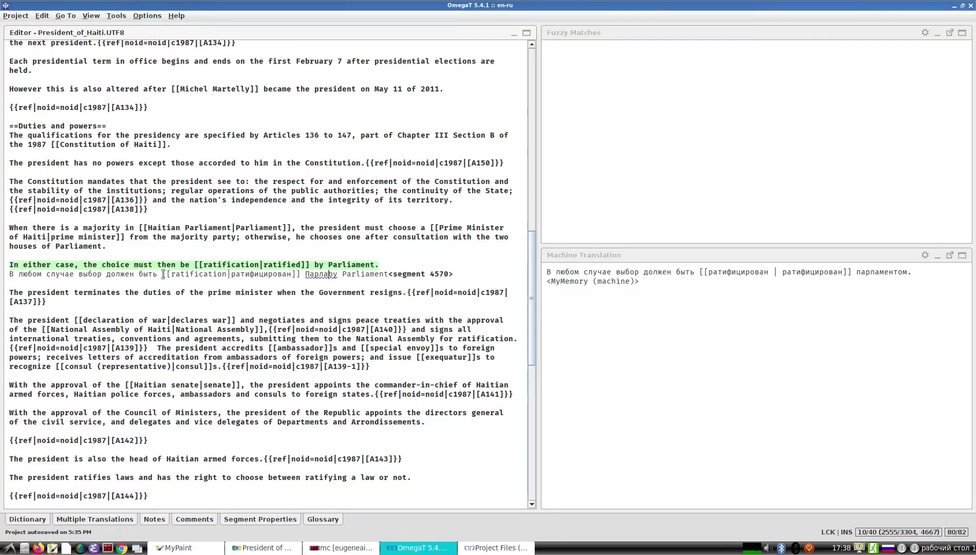
key("ctrl+Delete")
key("ctrl+Delete")
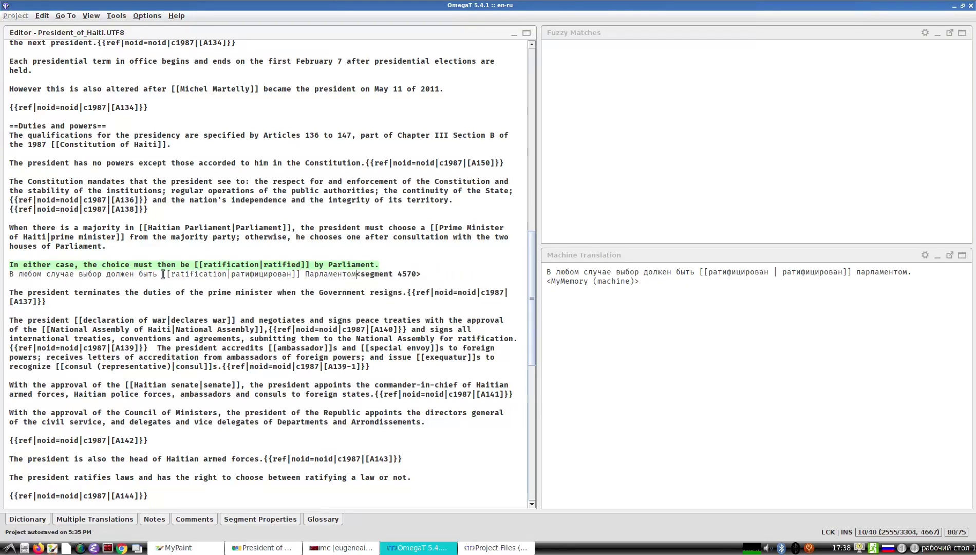
key("Return")
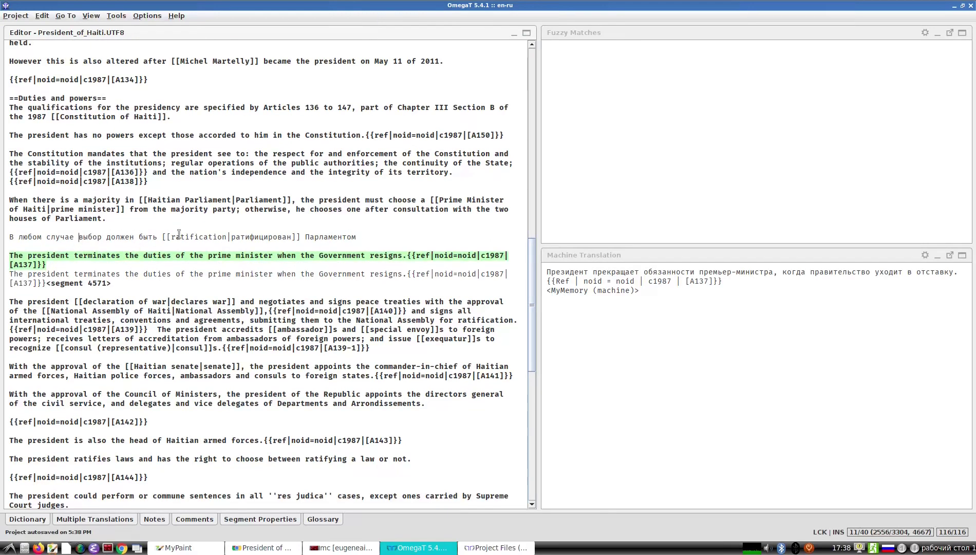
Reopen the segment just translated, add a period after "Парламентом" and confirm it again.
left_click(345, 237)
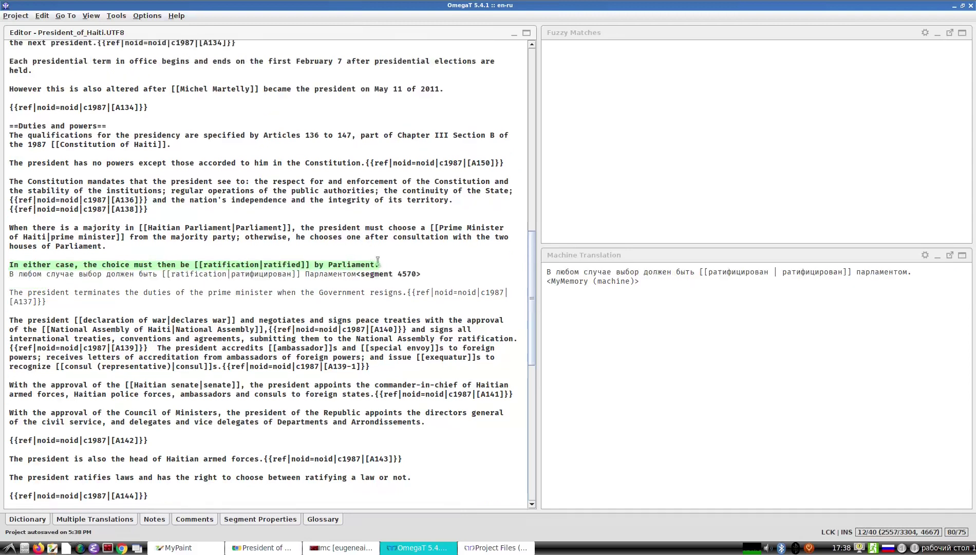
type(".")
key("Return")
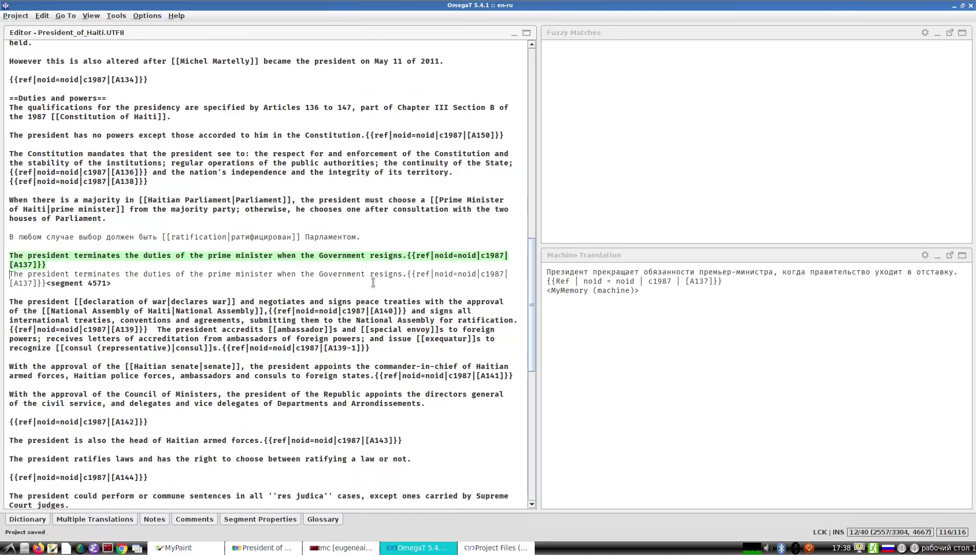
Check the whole project for tag, spelling, terminology and LanguageTool issues.
left_click(116, 16)
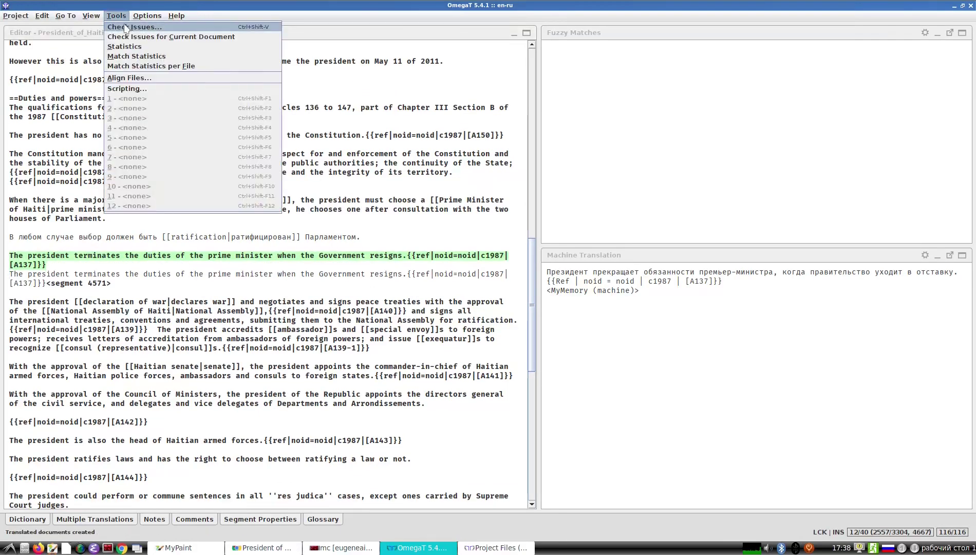
left_click(125, 28)
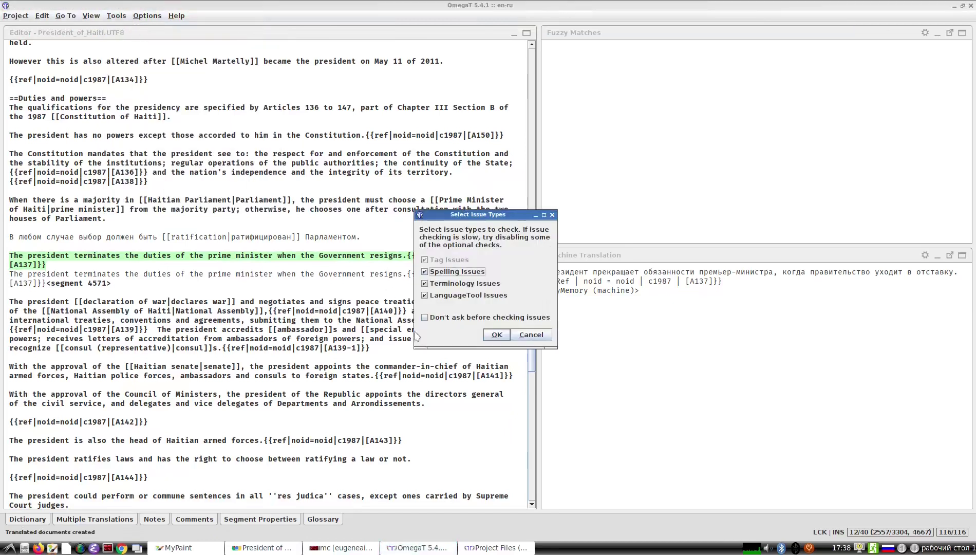
key("Return")
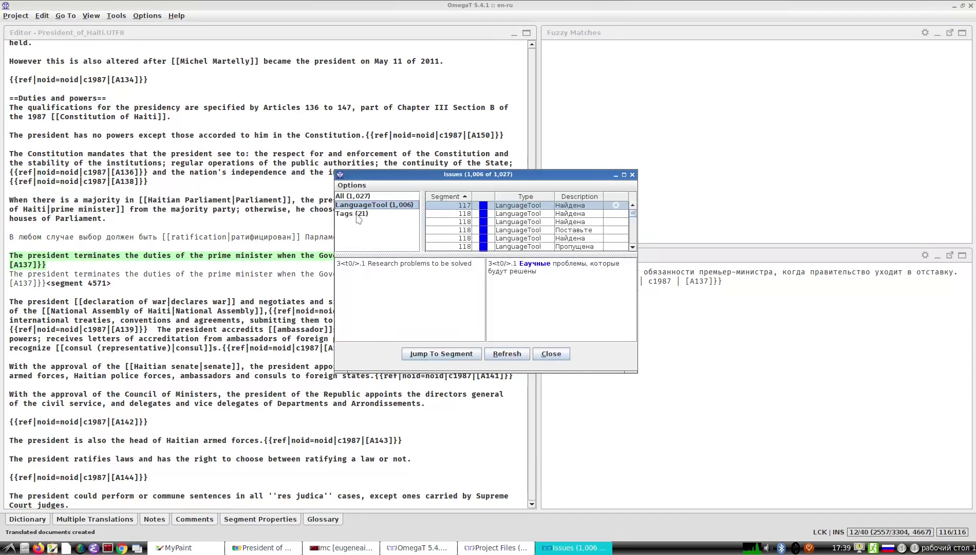
Enlarge the issue list and examine the tag issue in segment 118, comparing its source tags with the translated ones.
left_click(358, 215)
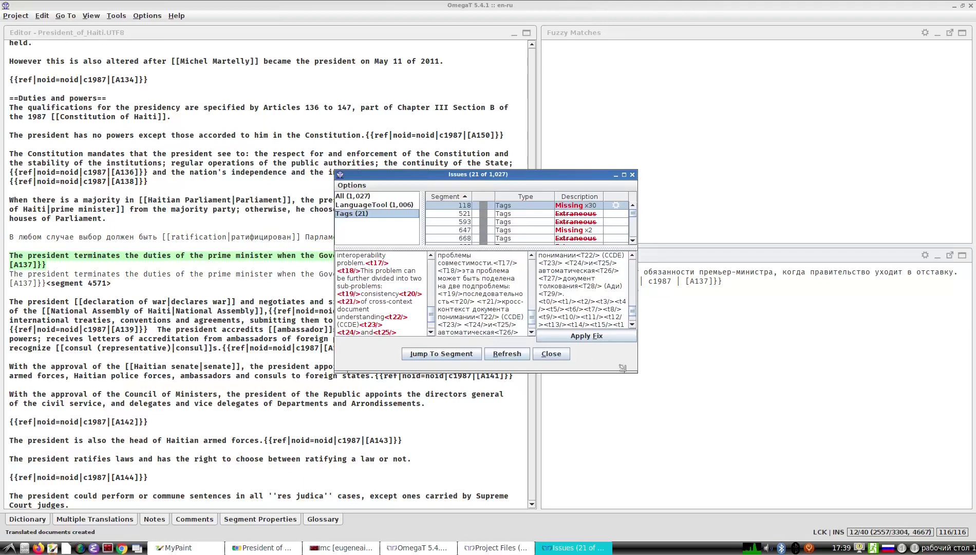
left_click_drag(624, 368, 826, 483)
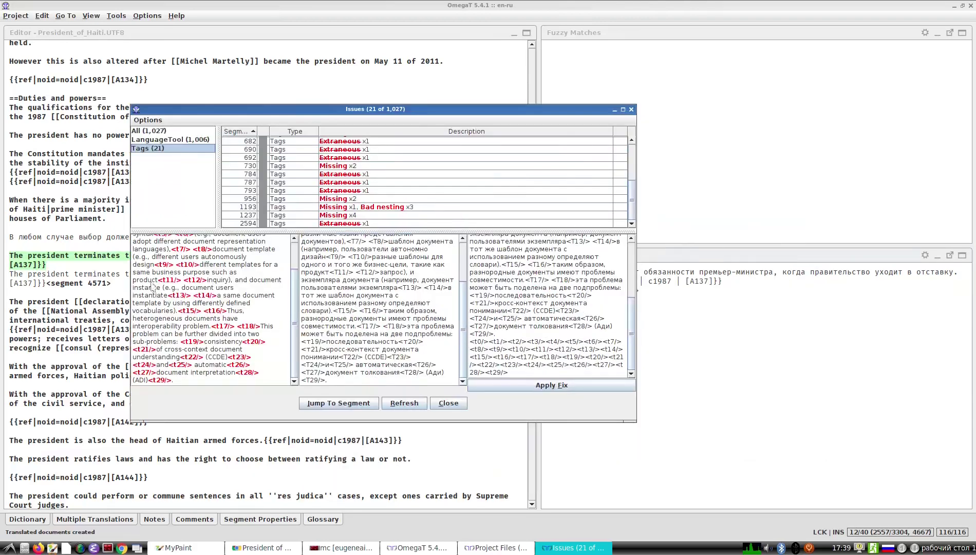
scroll(185, 287, "up", 2)
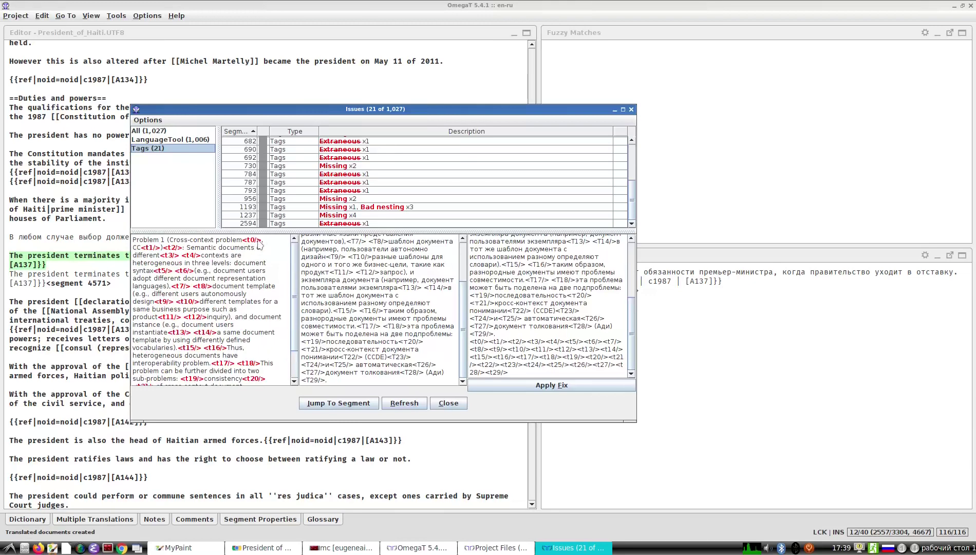
scroll(356, 297, "up", 3)
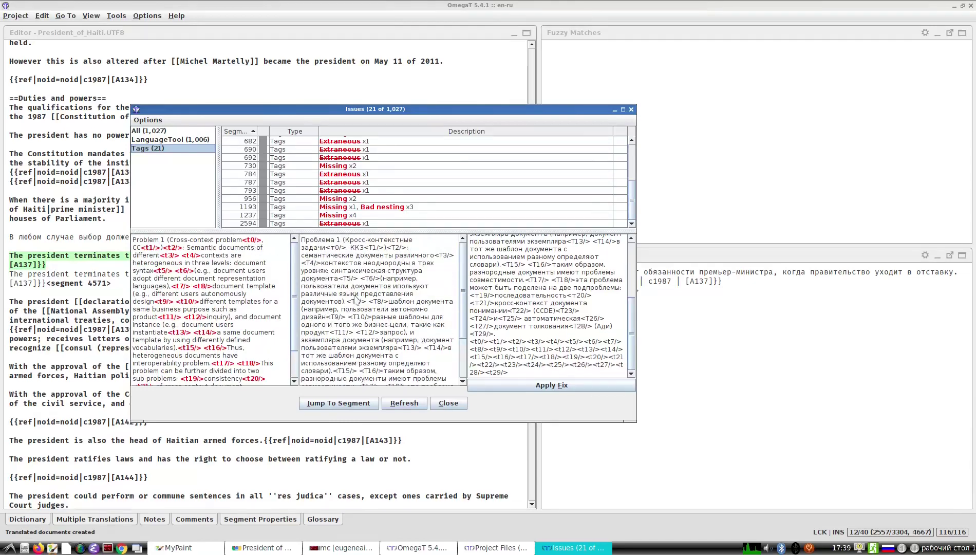
left_click(333, 249)
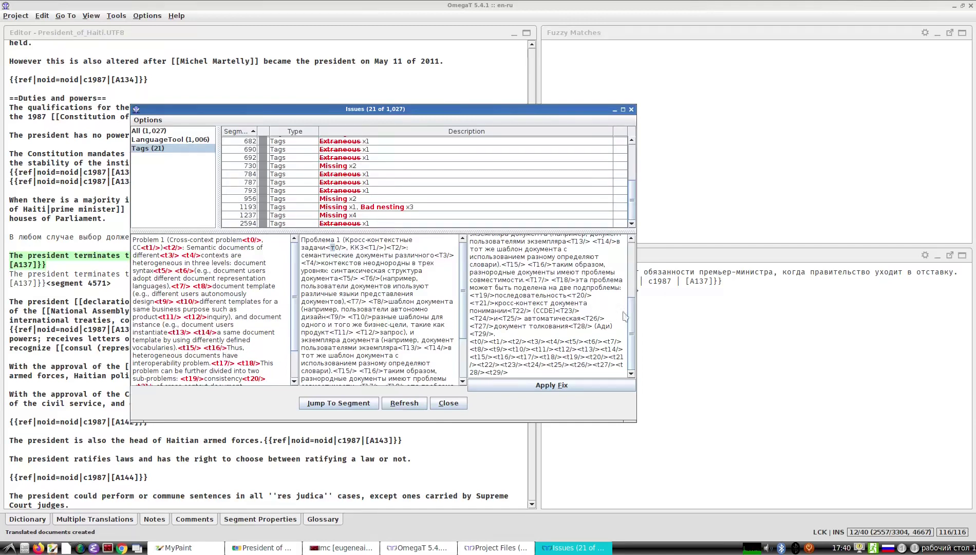
Open segment 168 from the LanguageTool issues and correct its misspelled word "мехнизмом" to "механизмом".
left_click(150, 141)
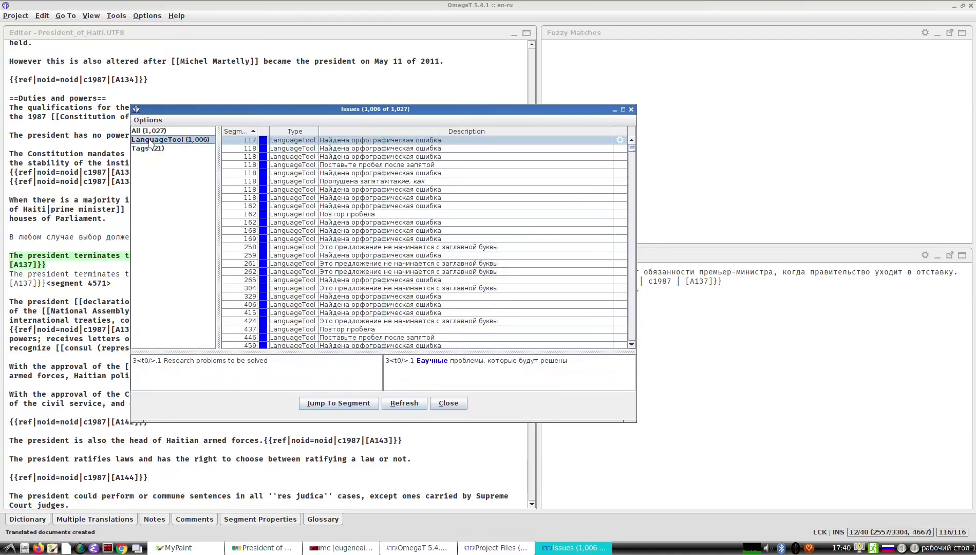
double_click(350, 230)
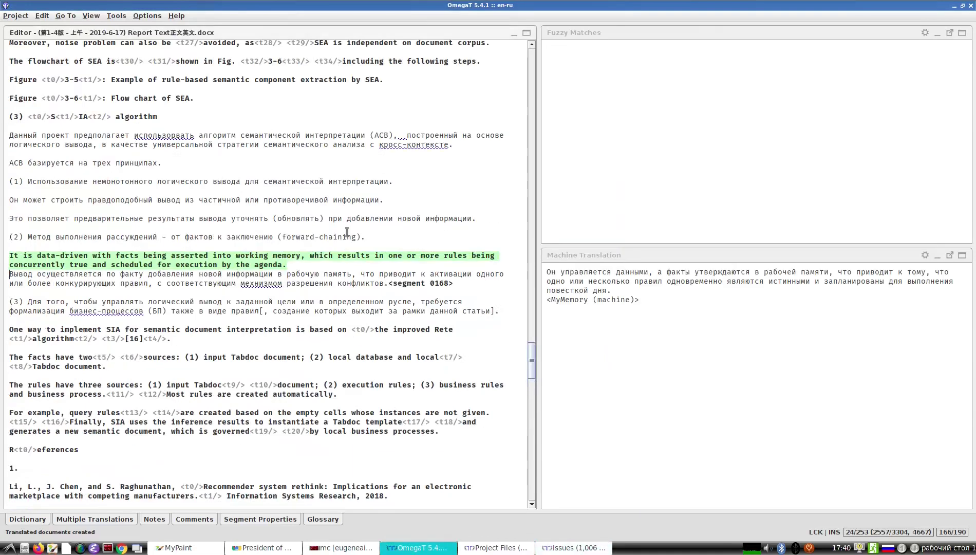
right_click(260, 281)
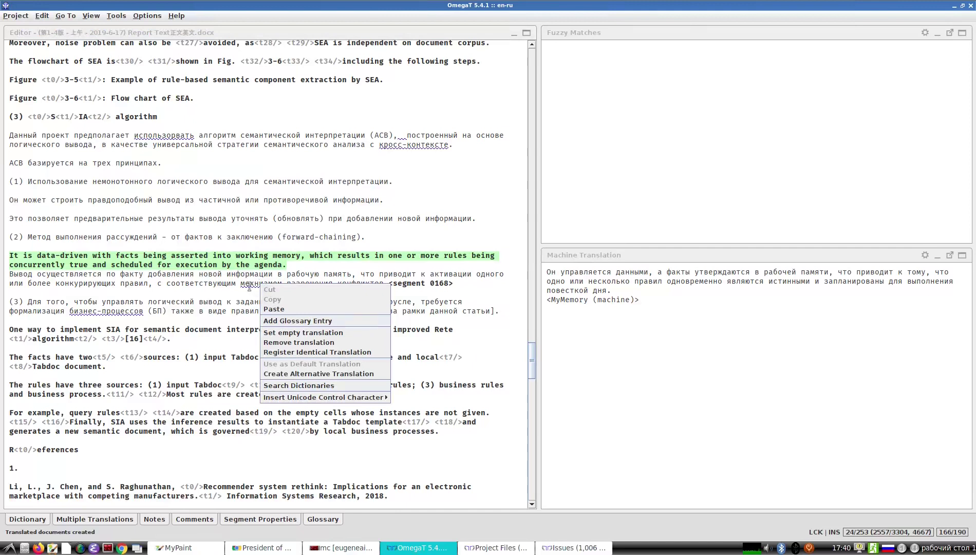
left_click(252, 286)
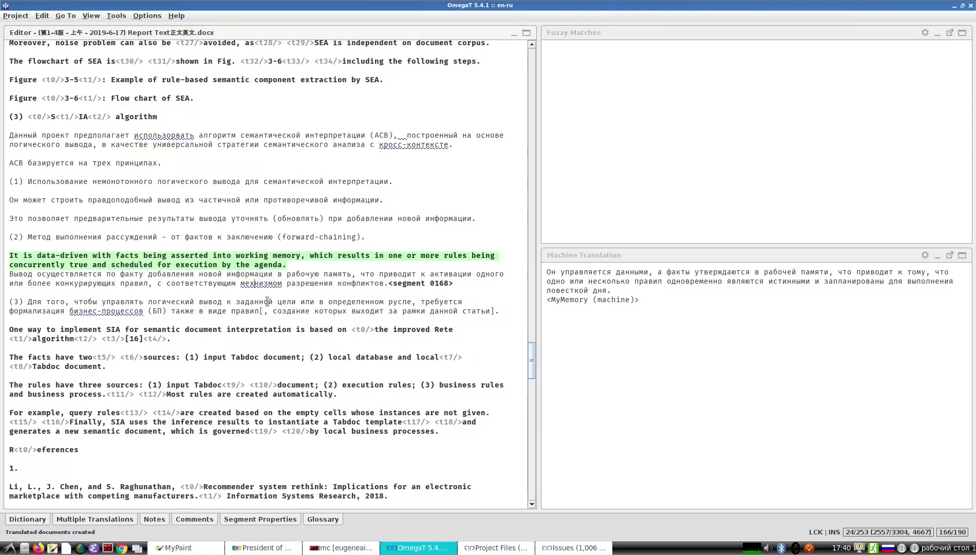
key("ctrl+space")
type("а")
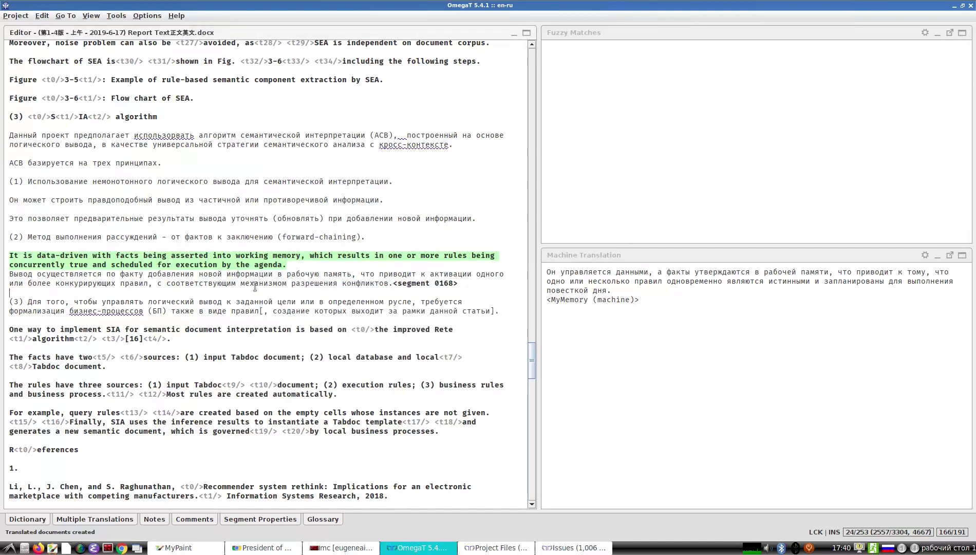
double_click(255, 284)
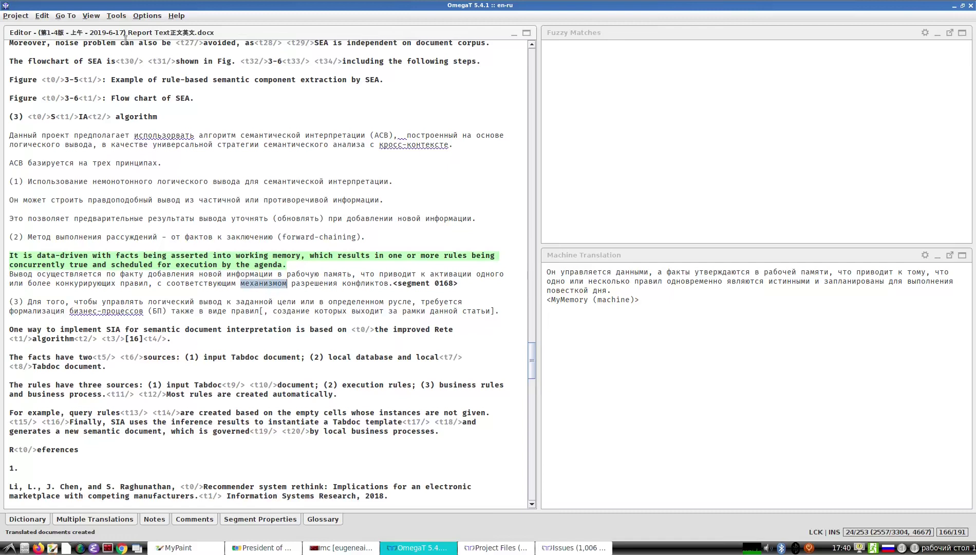
left_click(116, 16)
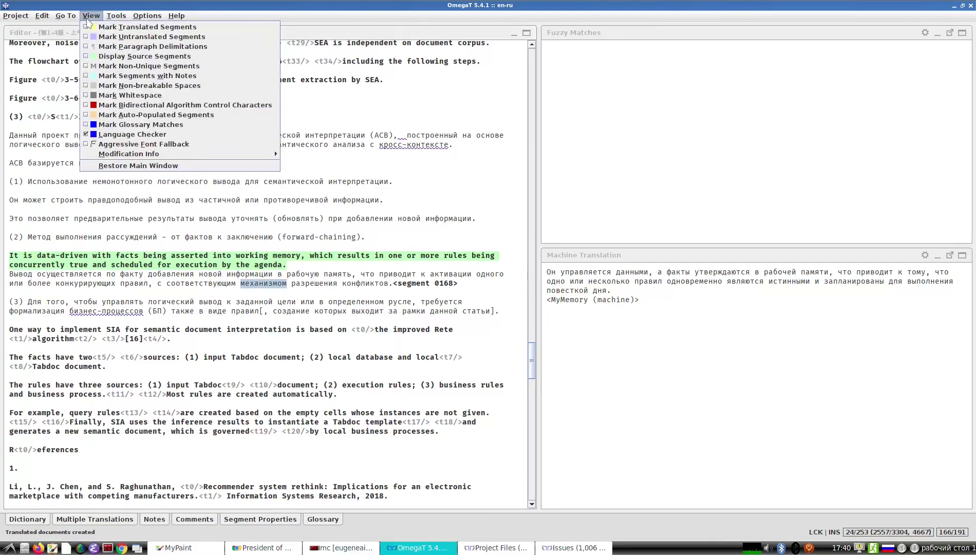
mouse_move(88, 16)
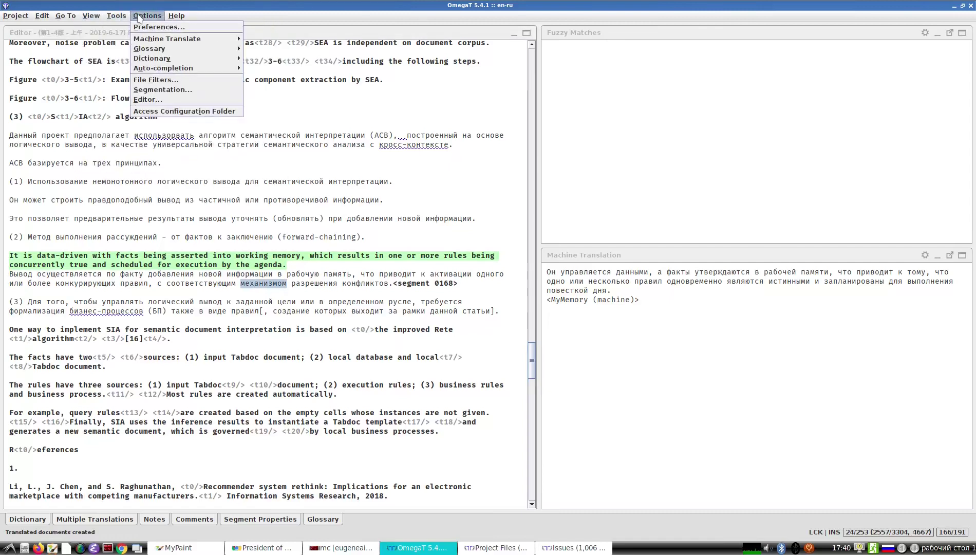
mouse_move(172, 69)
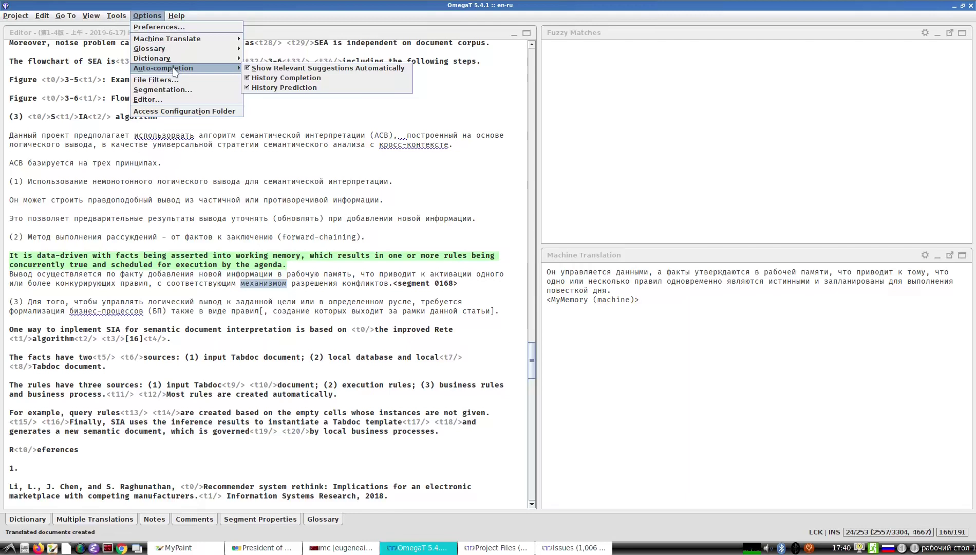
Confirm the corrected segment 168 and open President_of_Haiti.UTF8 from the project's file list.
left_click(284, 276)
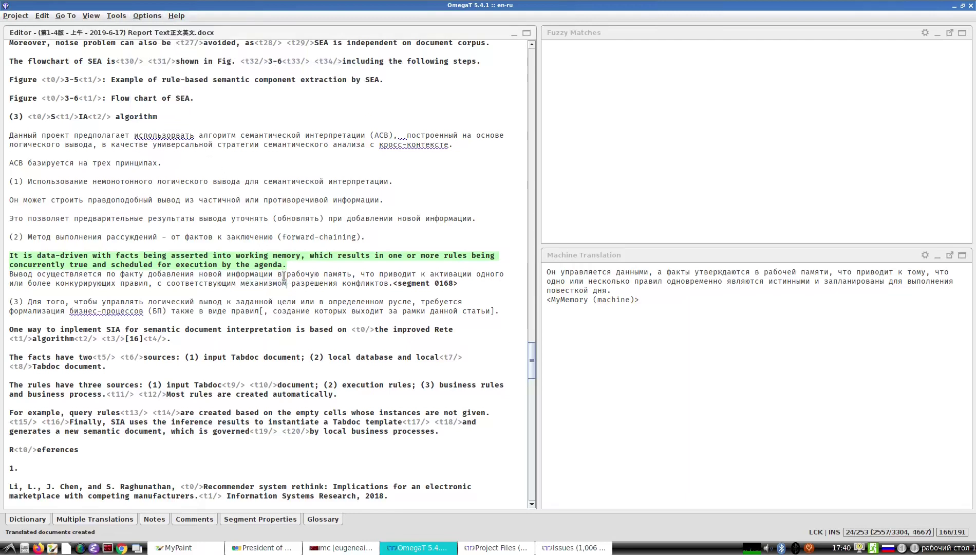
key("Return")
left_click(116, 15)
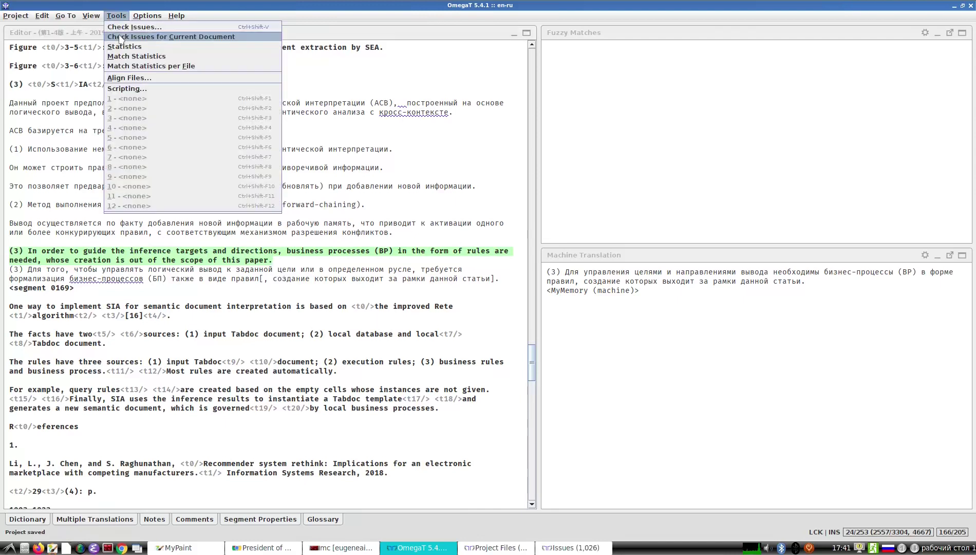
left_click(137, 37)
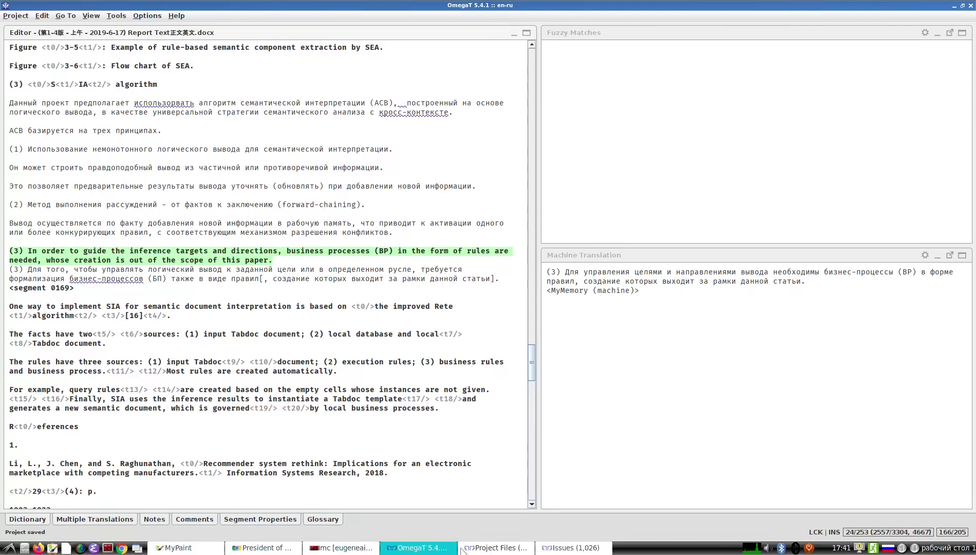
left_click(481, 547)
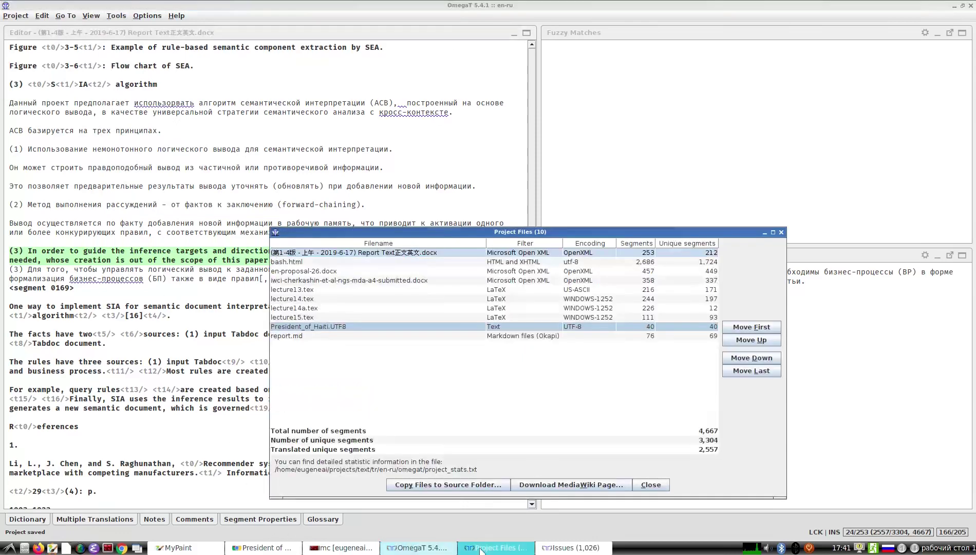
double_click(303, 326)
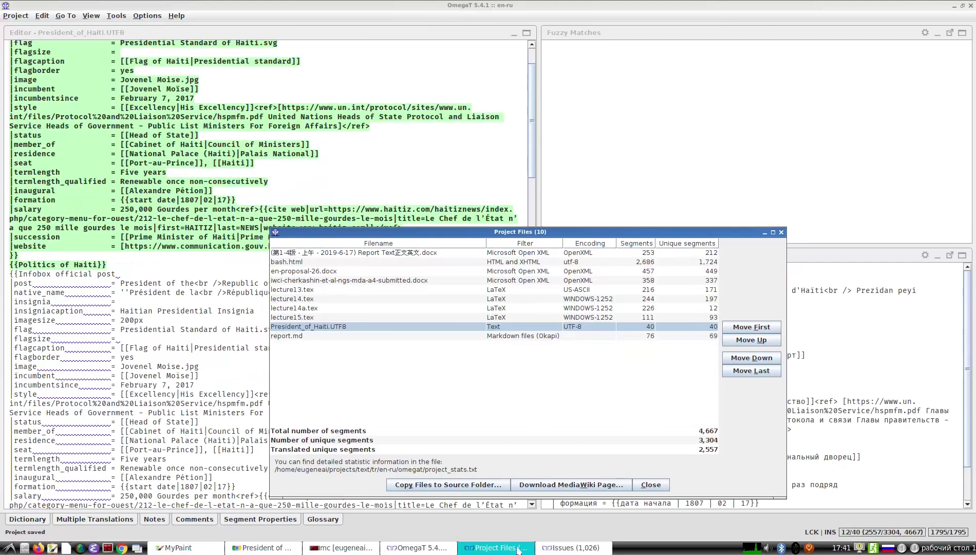
Close the project-wide issue list, check only President_of_Haiti.UTF8 for issues and jump to a repeated-space issue in segment 4552.
left_click(547, 548)
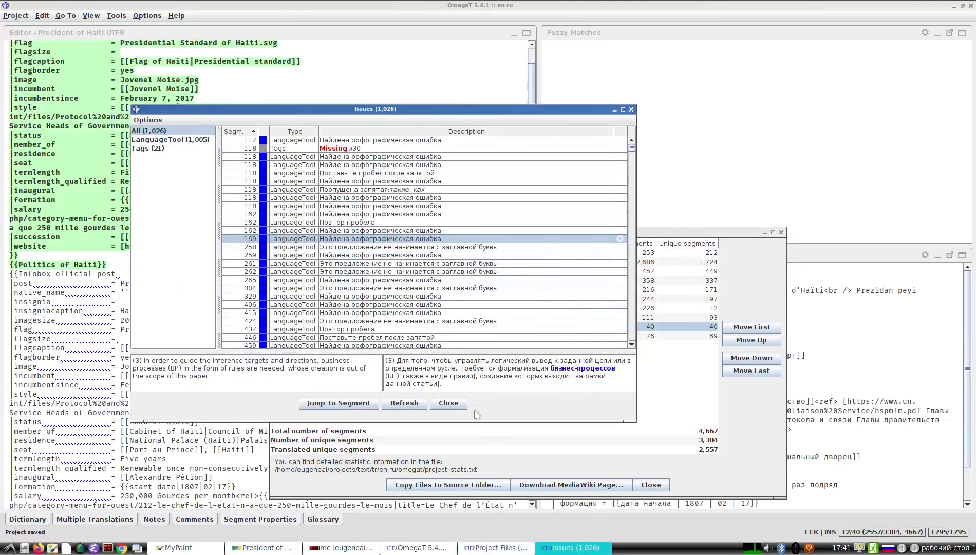
left_click(456, 404)
left_click(193, 272)
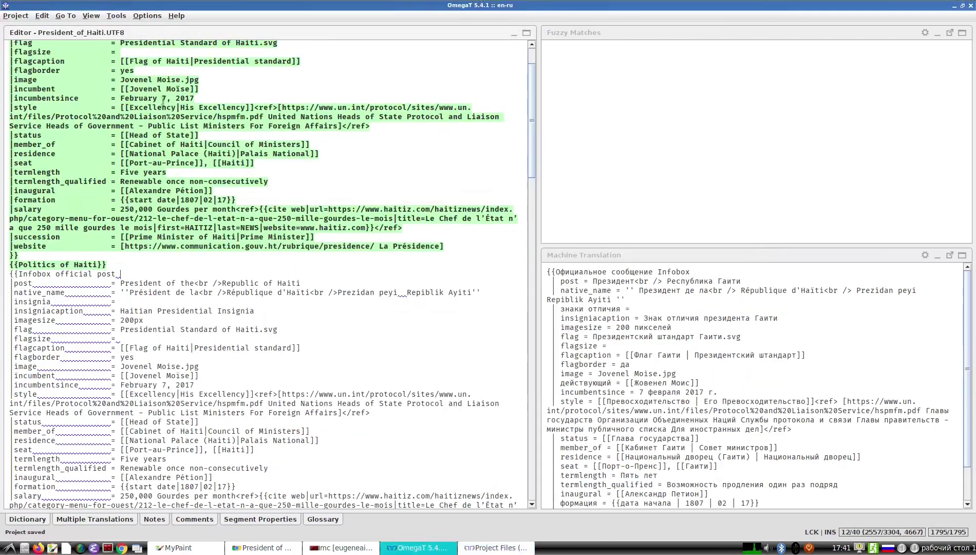
left_click(144, 17)
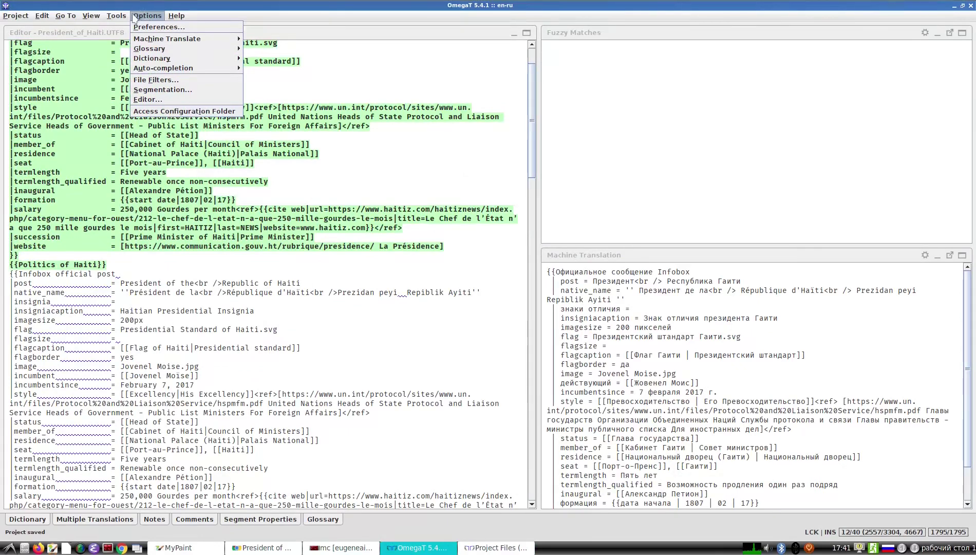
mouse_move(110, 16)
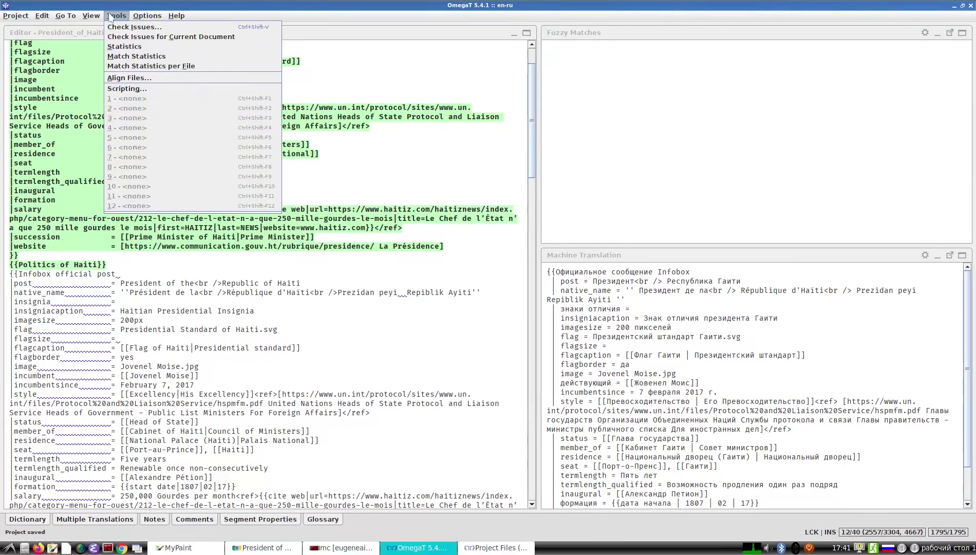
left_click(129, 38)
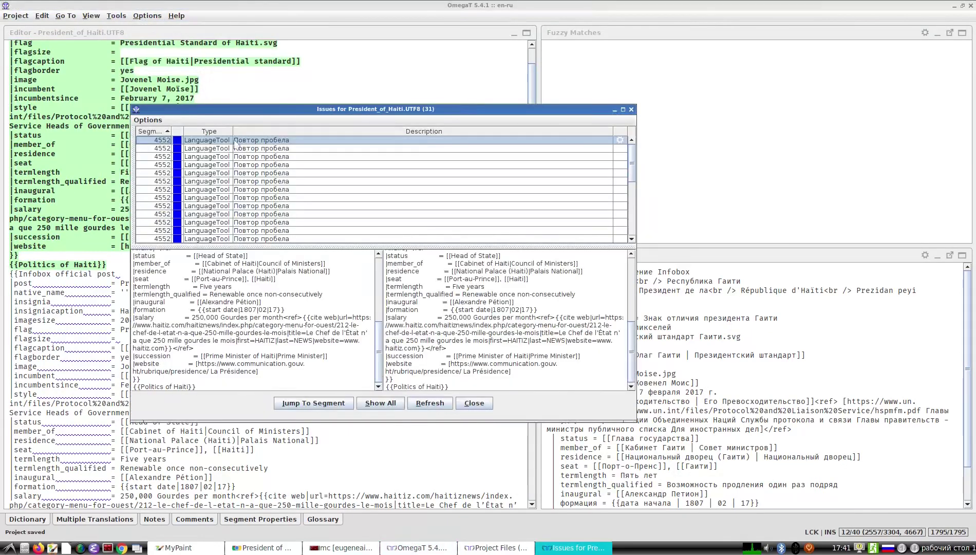
double_click(257, 194)
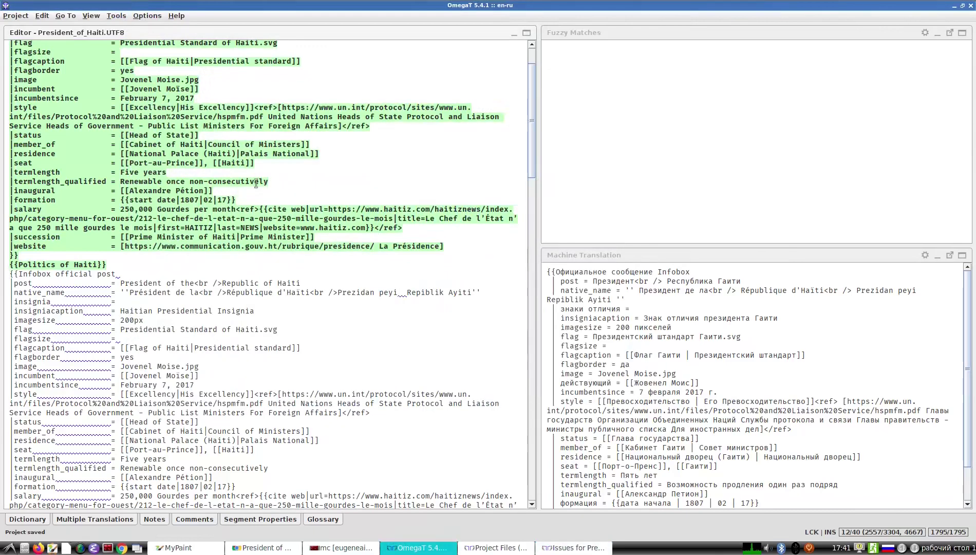
Review the project statistics and the segment figures for the individual files.
scroll(177, 293, "down", 15)
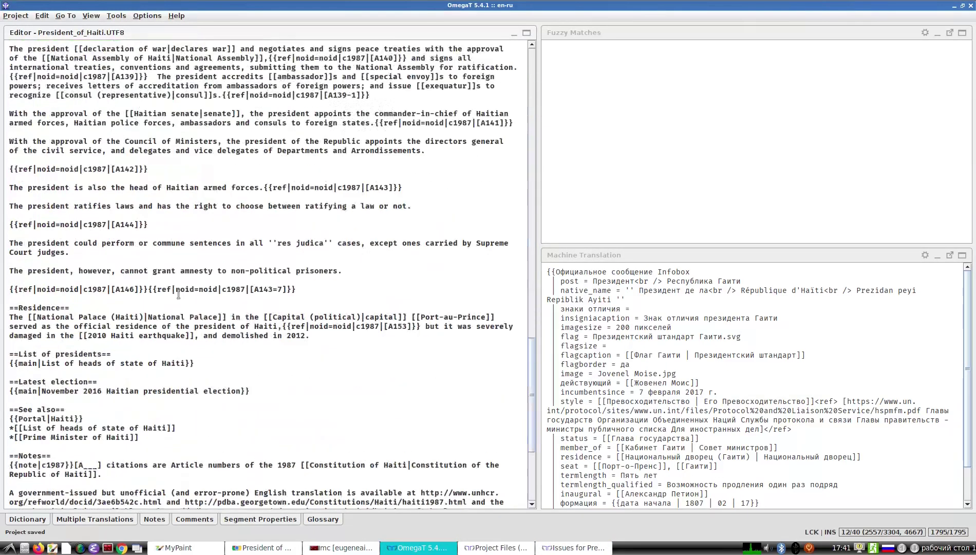
left_click(117, 15)
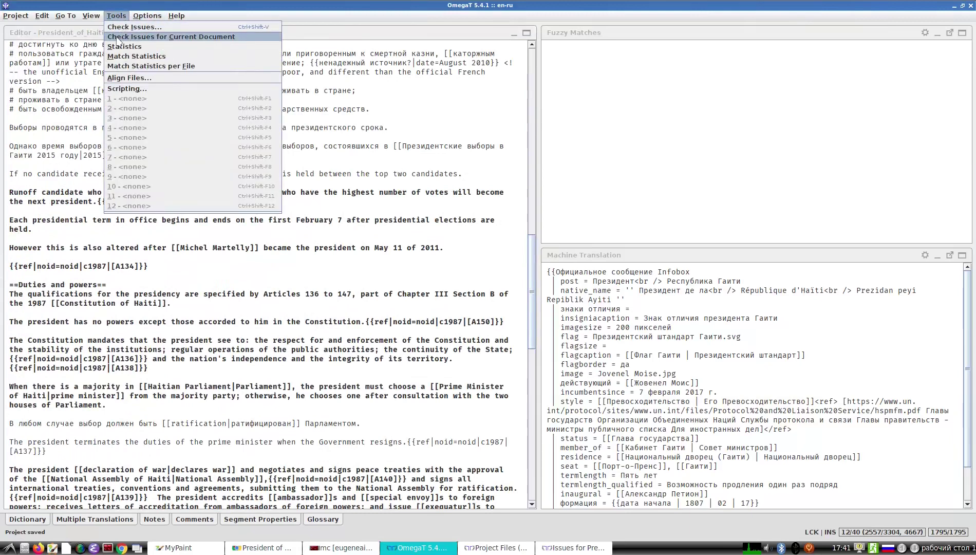
left_click(135, 48)
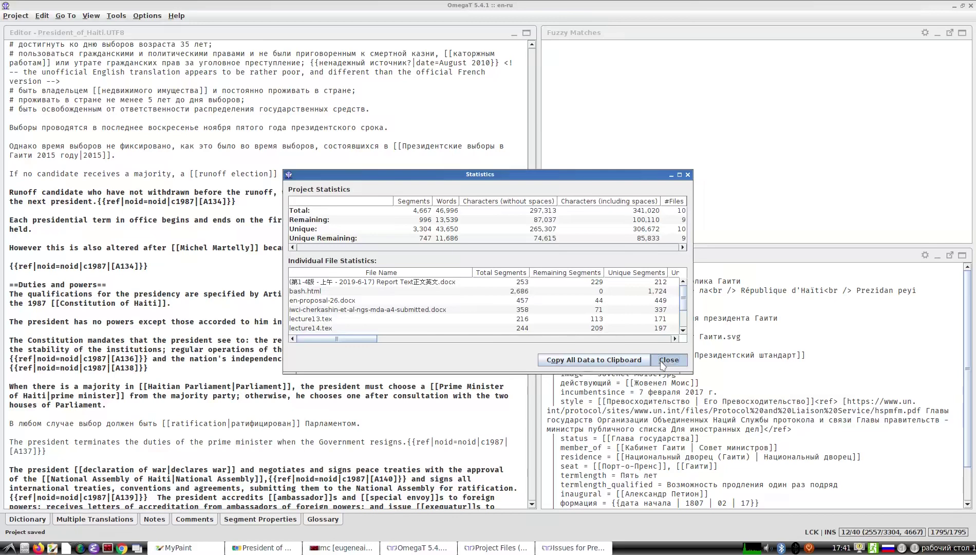
left_click(514, 291)
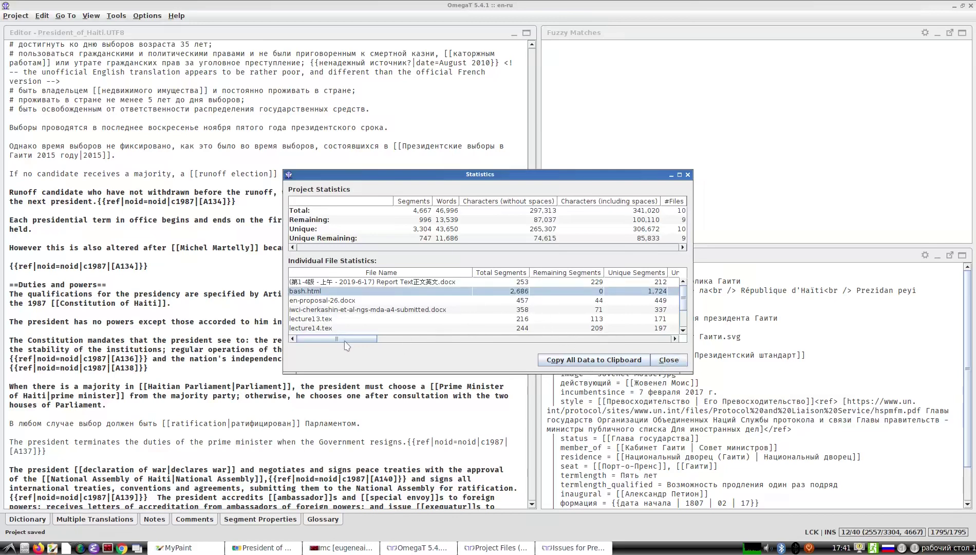
left_click_drag(345, 339, 320, 346)
left_click(669, 359)
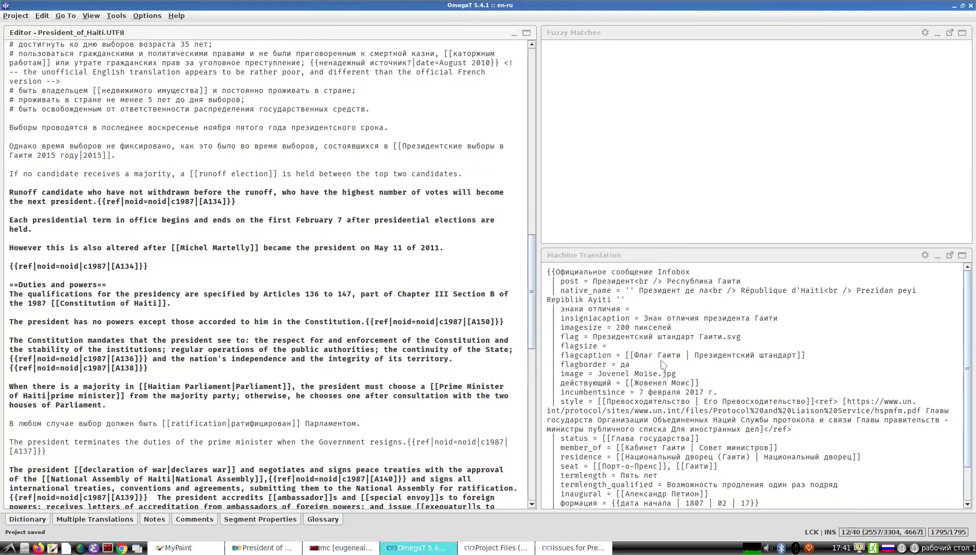
Review the match statistics for the whole project.
left_click(117, 17)
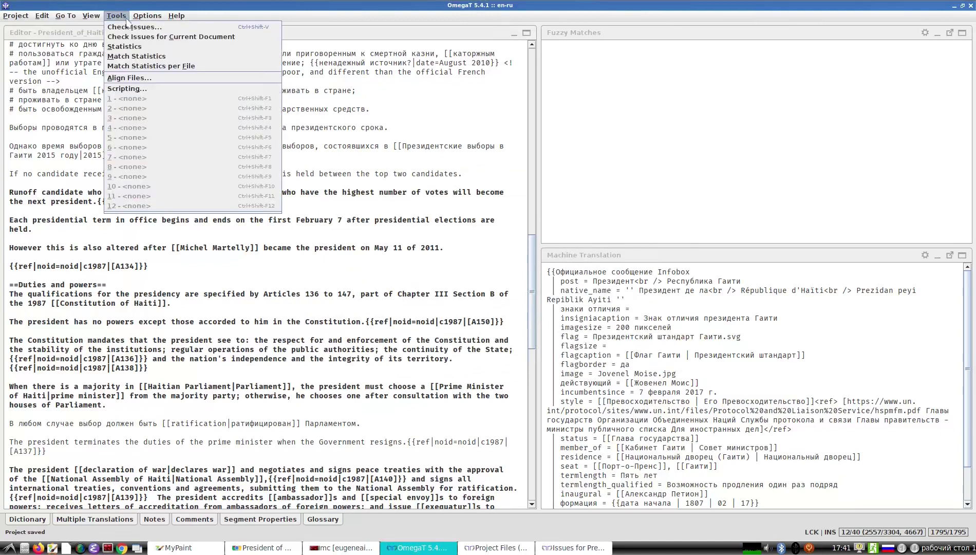
left_click(106, 56)
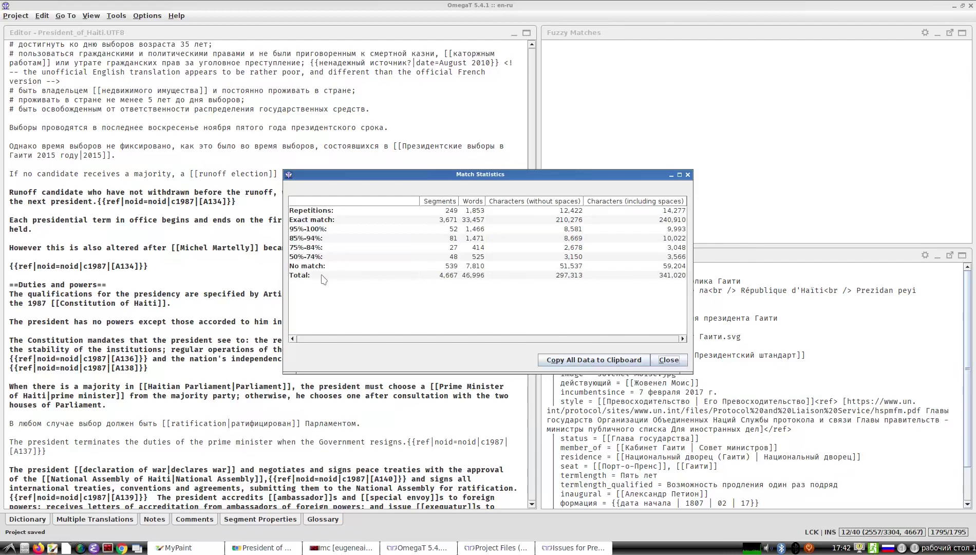
left_click(668, 360)
Turn on whitespace marking and look through the marked text of President_of_Haiti.UTF8.
left_click(91, 15)
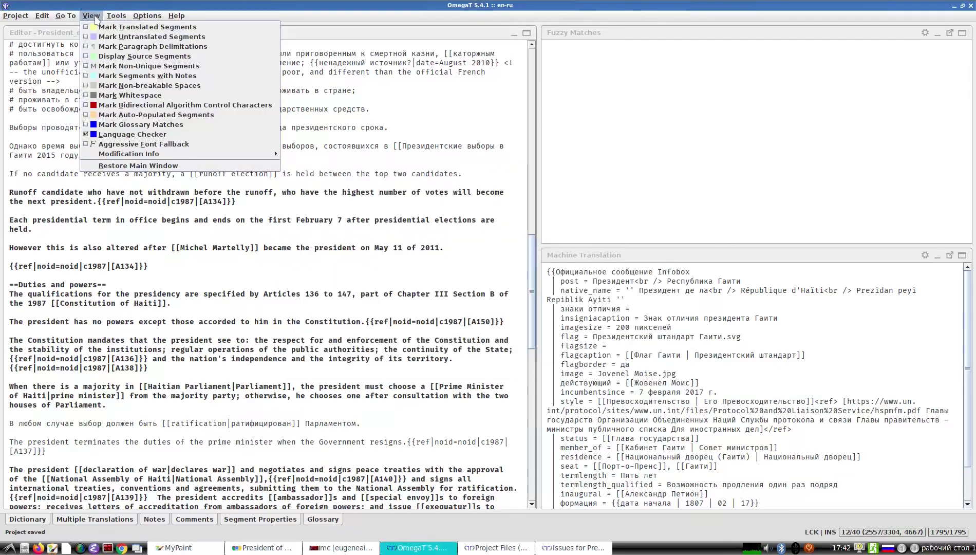
mouse_move(116, 16)
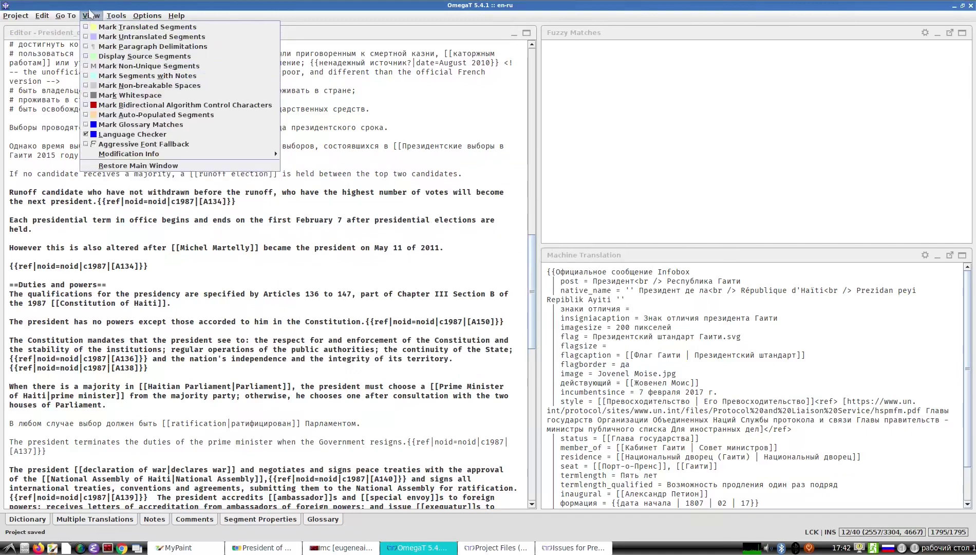
left_click(86, 98)
scroll(154, 231, "down", 15)
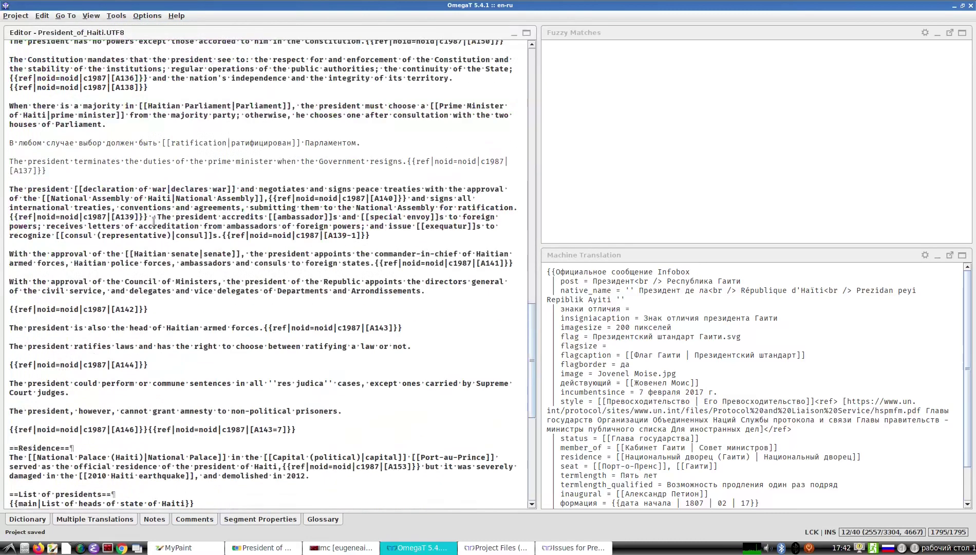
Turn off whitespace marking in the editor.
left_click(110, 16)
left_click(110, 19)
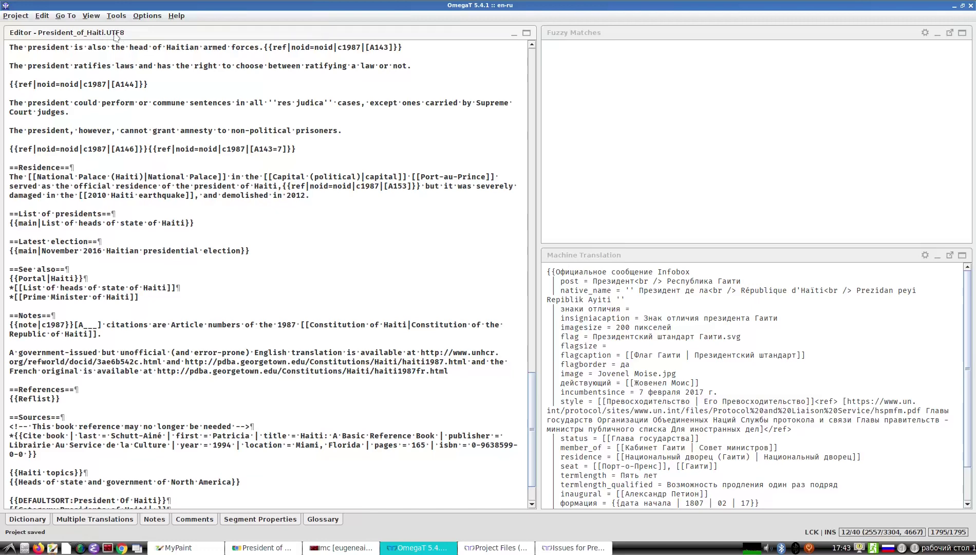
key("alt+v")
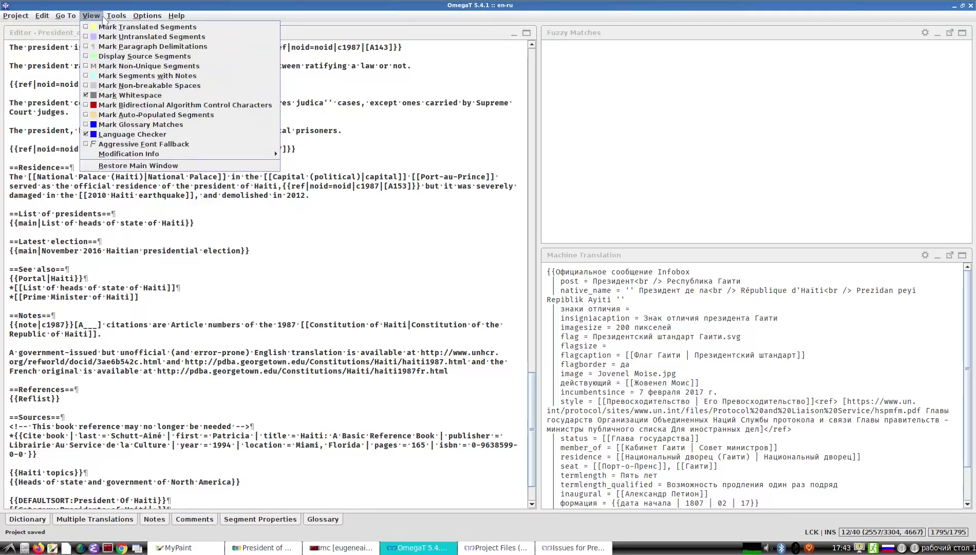
key("Down")
key("Down")
key("Down")
key("Down")
key("Down")
key("Down")
key("Down")
key("Down")
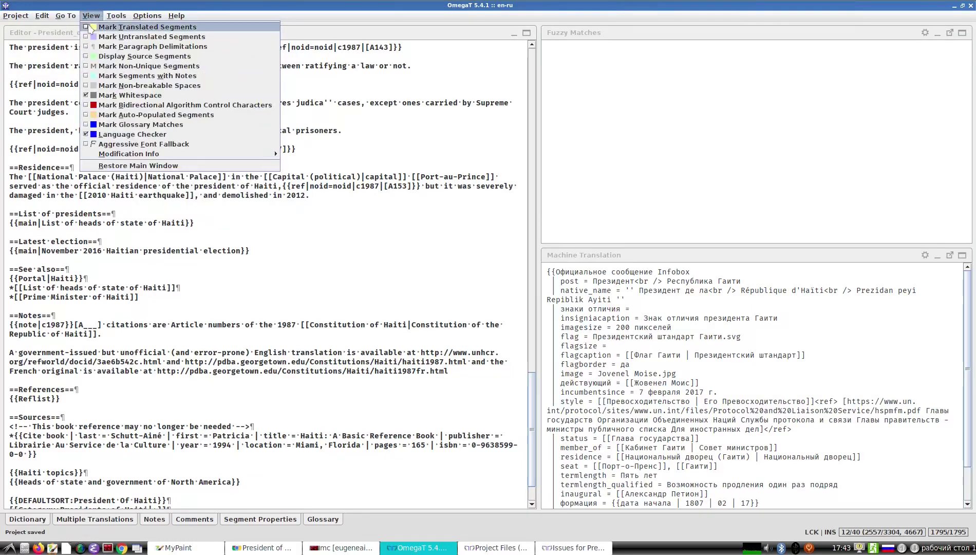
key("Return")
key("alt+v")
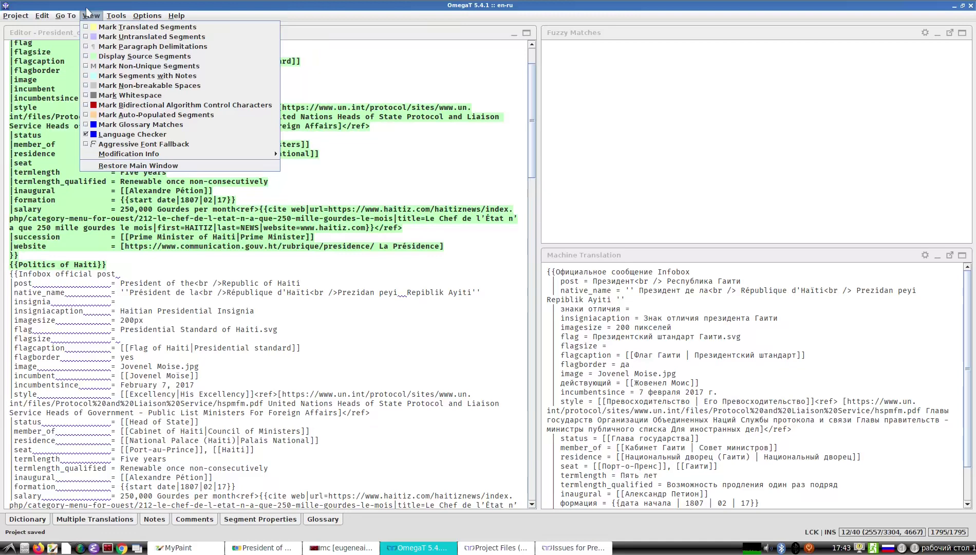
mouse_move(70, 17)
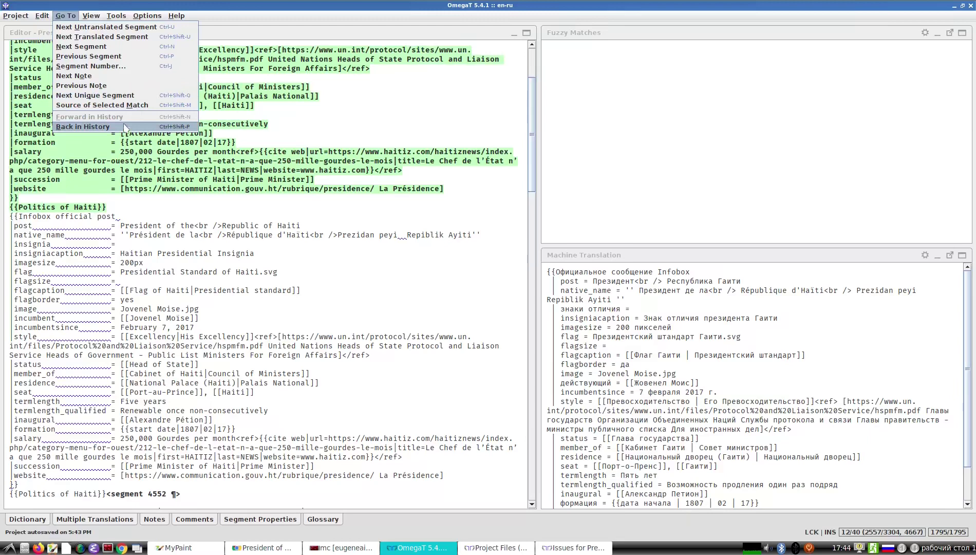
mouse_move(41, 15)
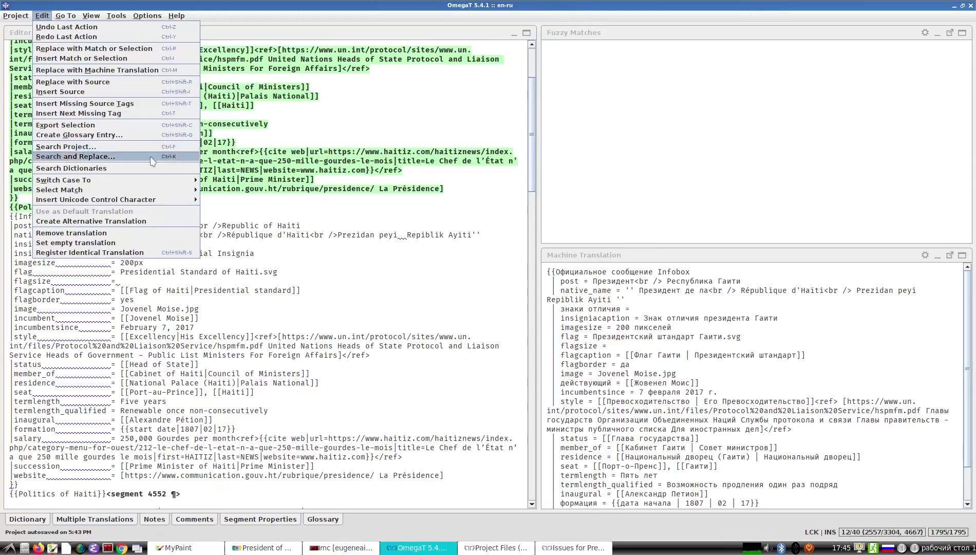
mouse_move(128, 180)
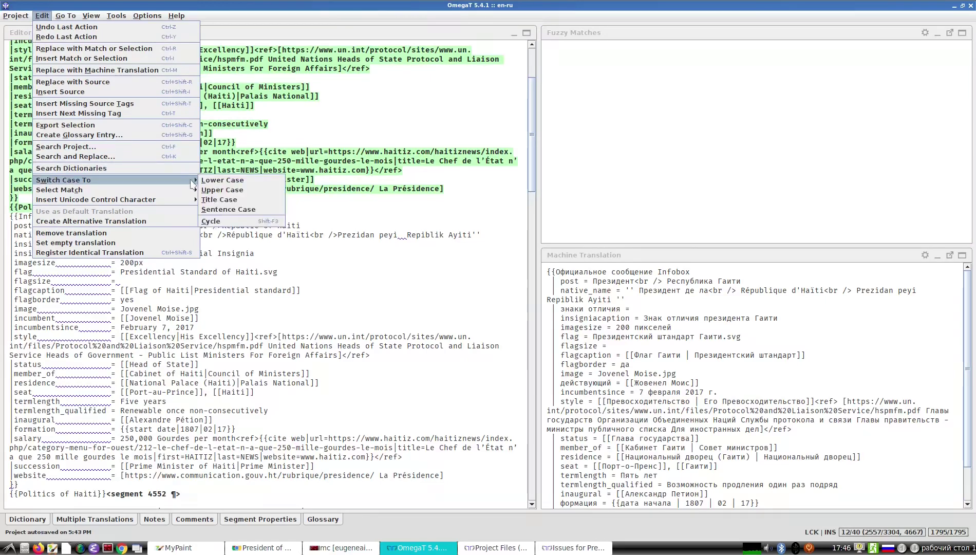
mouse_move(181, 184)
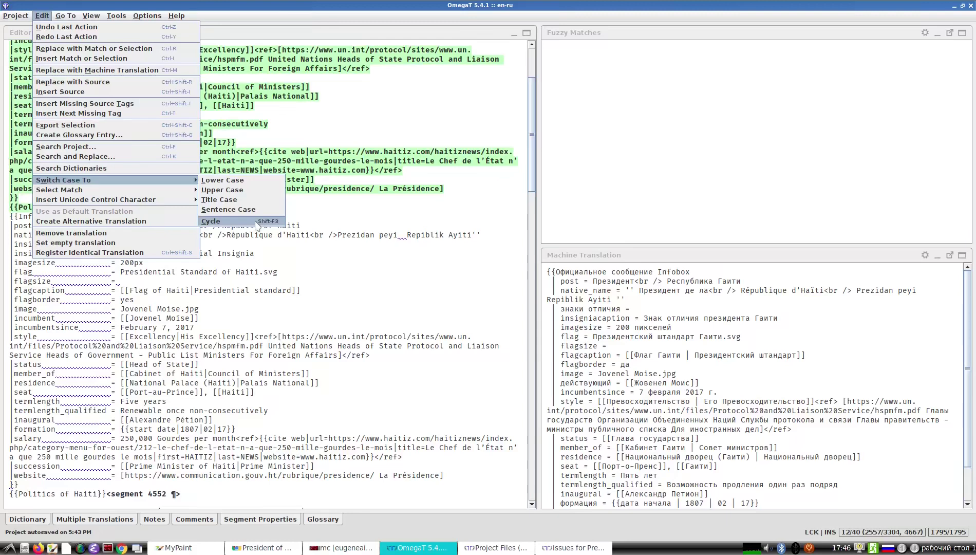
mouse_move(154, 191)
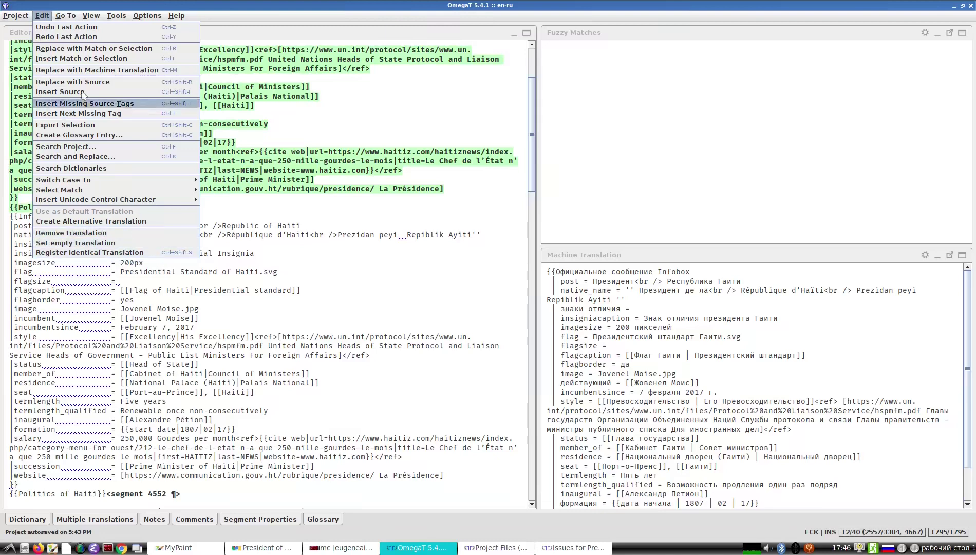
left_click(21, 15)
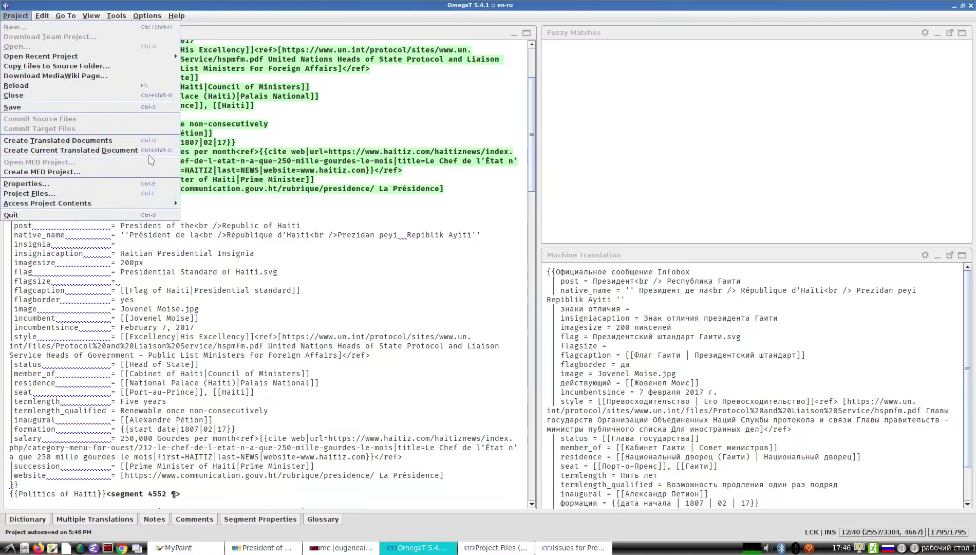
mouse_move(36, 21)
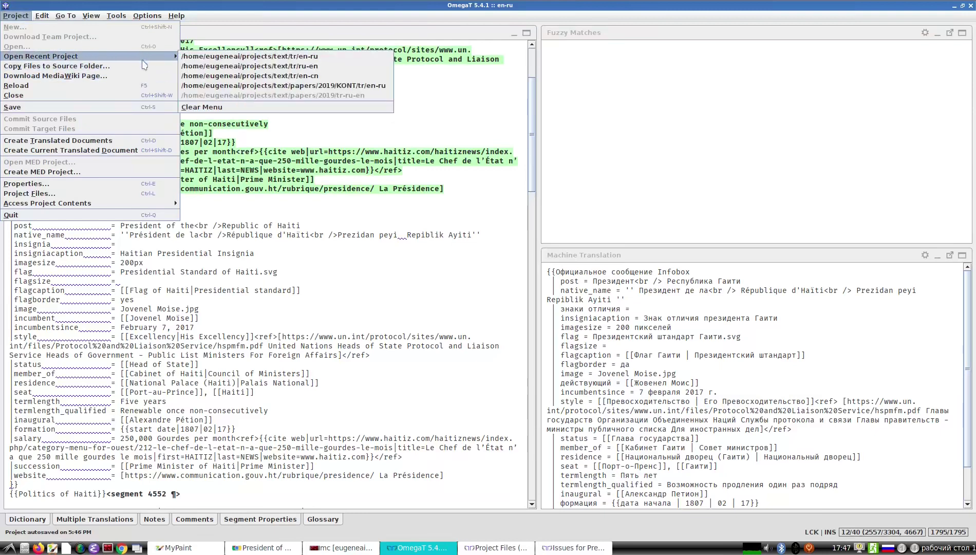
mouse_move(148, 62)
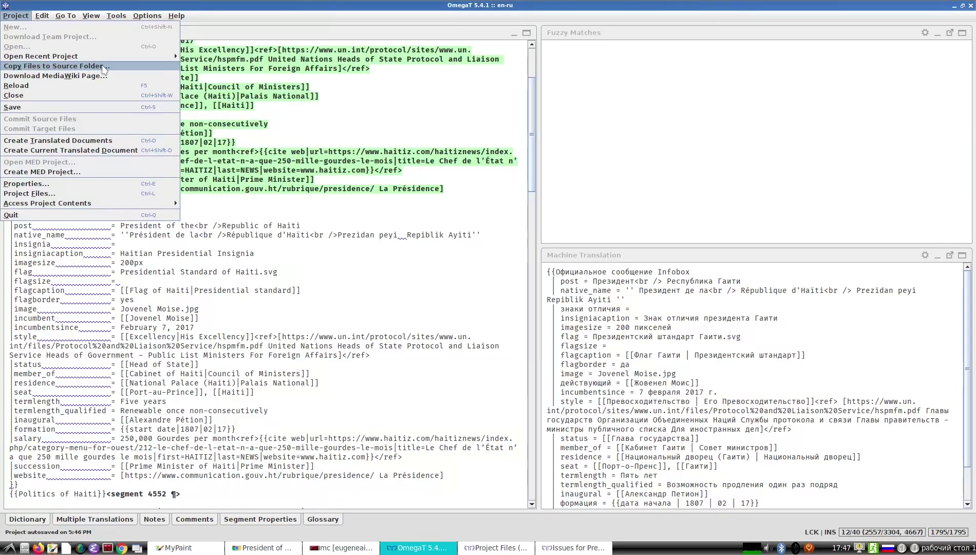
left_click(104, 67)
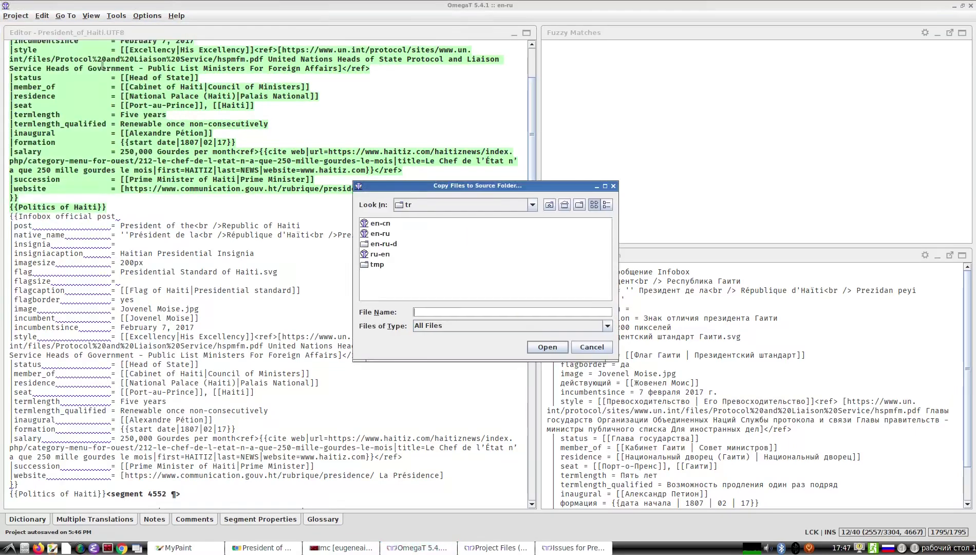
left_click(447, 205)
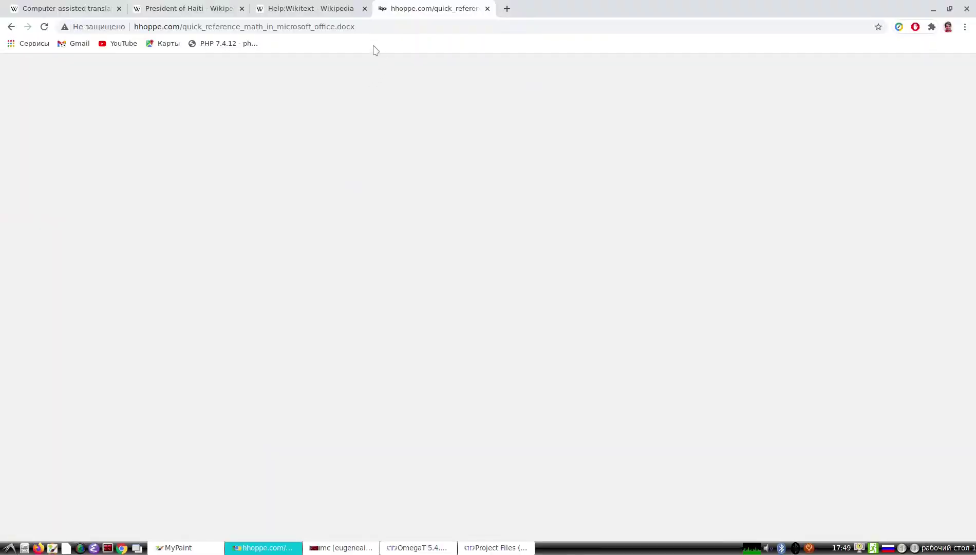
Copy the web address of quick_reference_math_in_microsoft_office.docx in the browser.
left_click(359, 26)
key("ctrl+c")
right_click(361, 29)
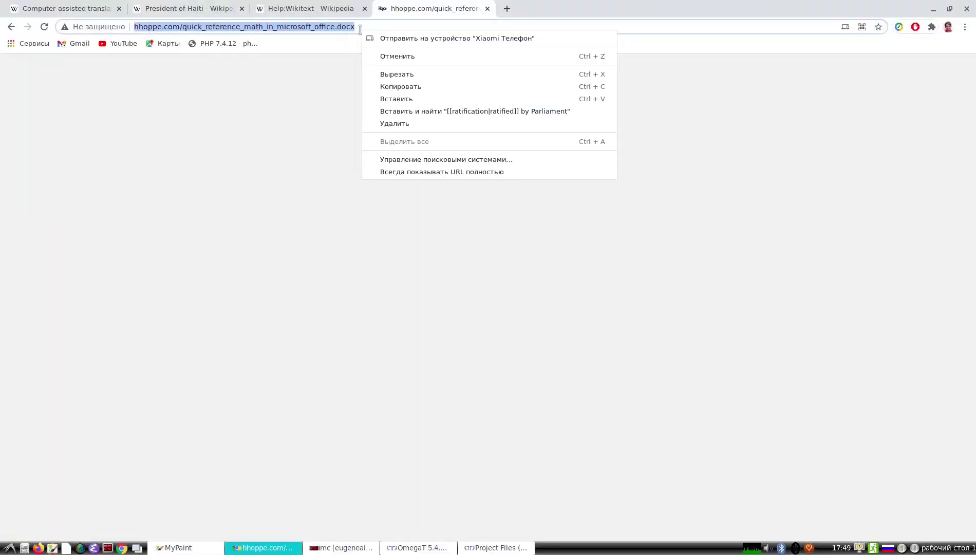
left_click(395, 86)
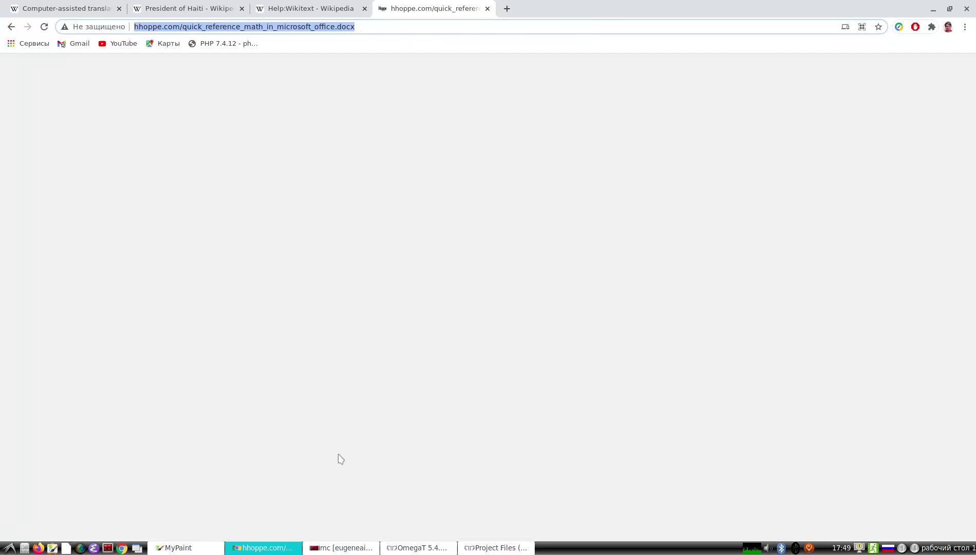
Switch to Midnight Commander and enter the source folder of the en-ru project.
left_click(338, 548)
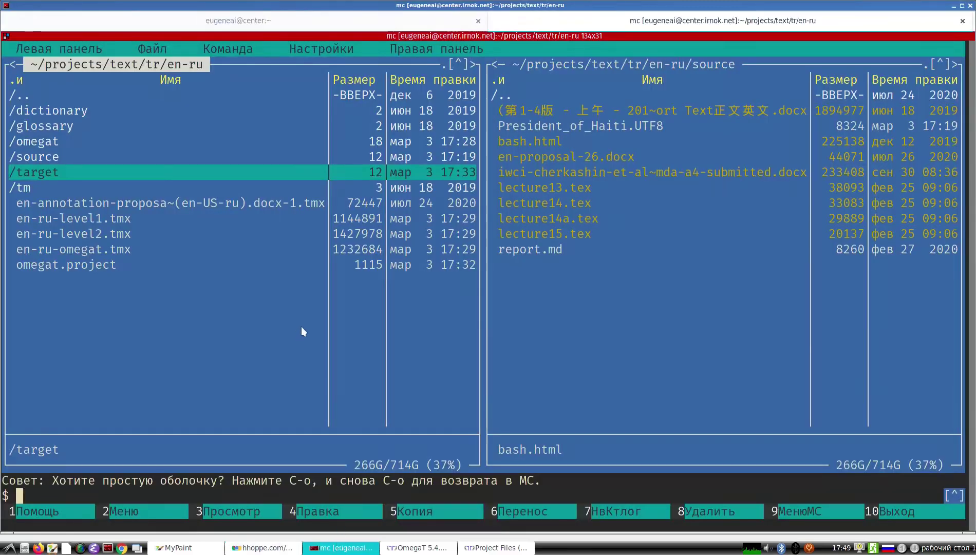
key("Up")
key("Up")
key("Down")
key("Return")
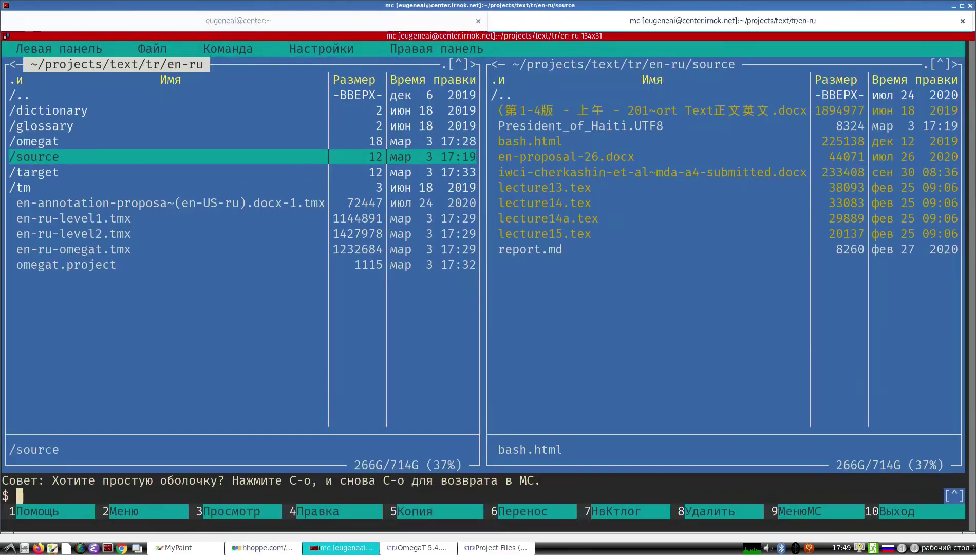
Download the Word document from the copied address into the source folder with wget.
type("цпуе")
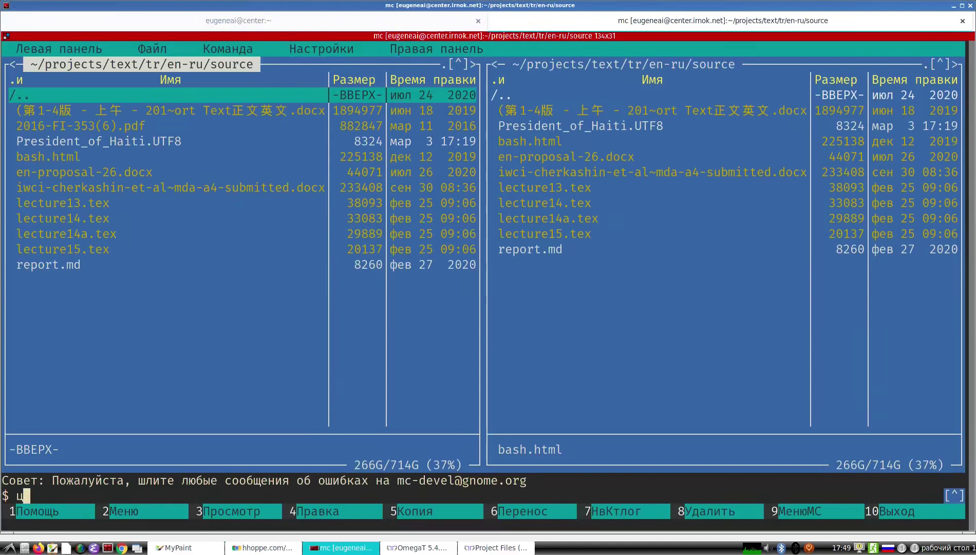
key("BackSpace")
key("BackSpace")
key("BackSpace")
key("BackSpace")
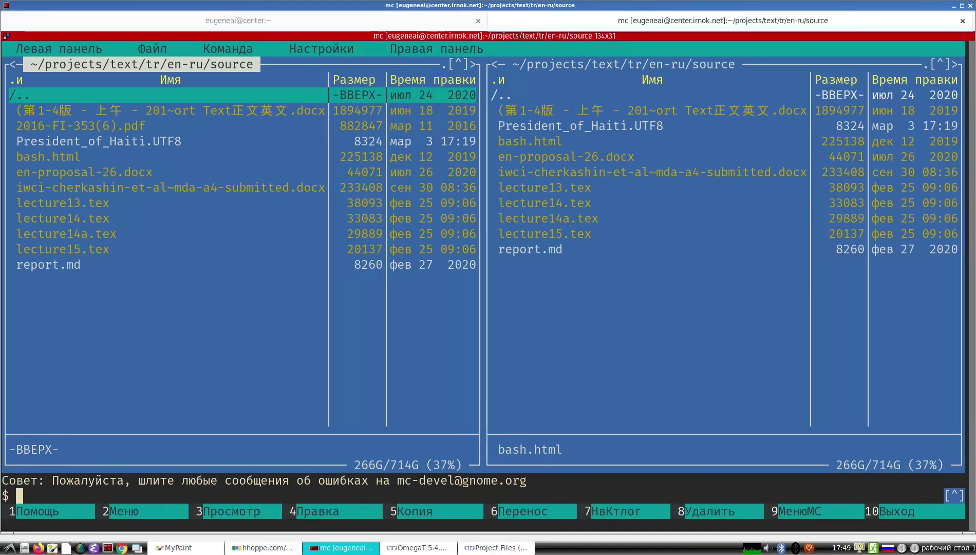
key("alt+shift")
type("wget")
key("shift+Insert")
key("Return")
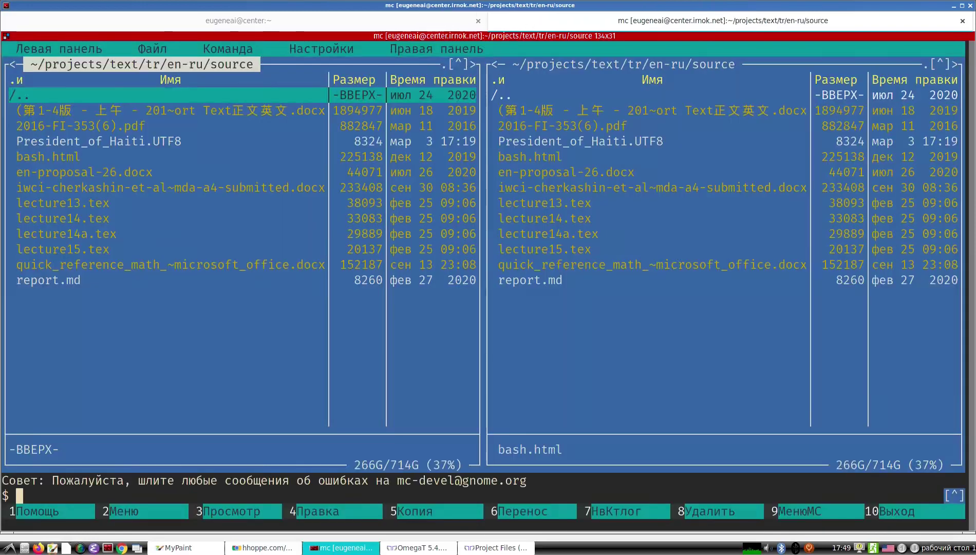
Try to view quick_reference_math_in_microsoft_office.docx in the file viewer, and inspect its raw contents in the text editor.
key("Down")
key("Down")
key("Down")
key("Down")
key("Down")
key("Down")
key("Down")
key("Down")
key("Down")
key("Down")
key("Down")
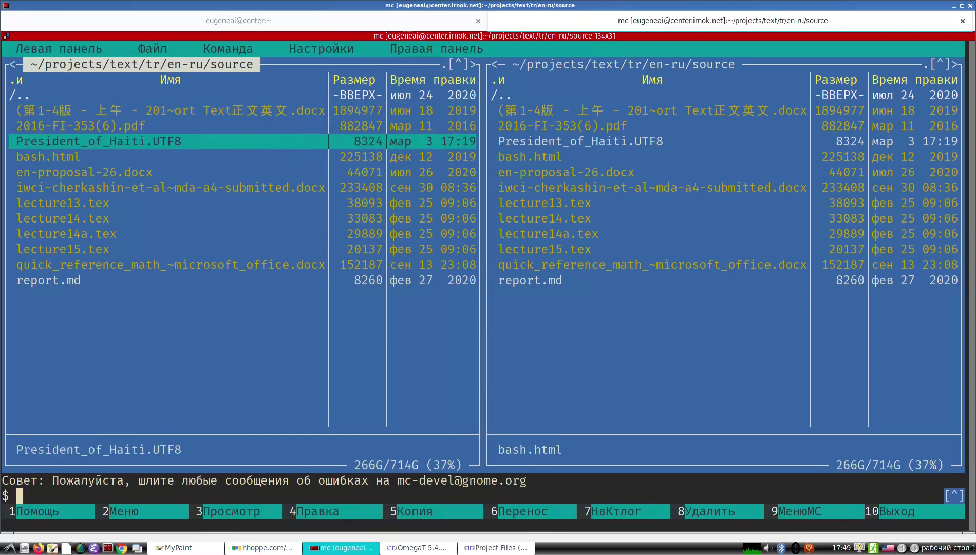
key("F3")
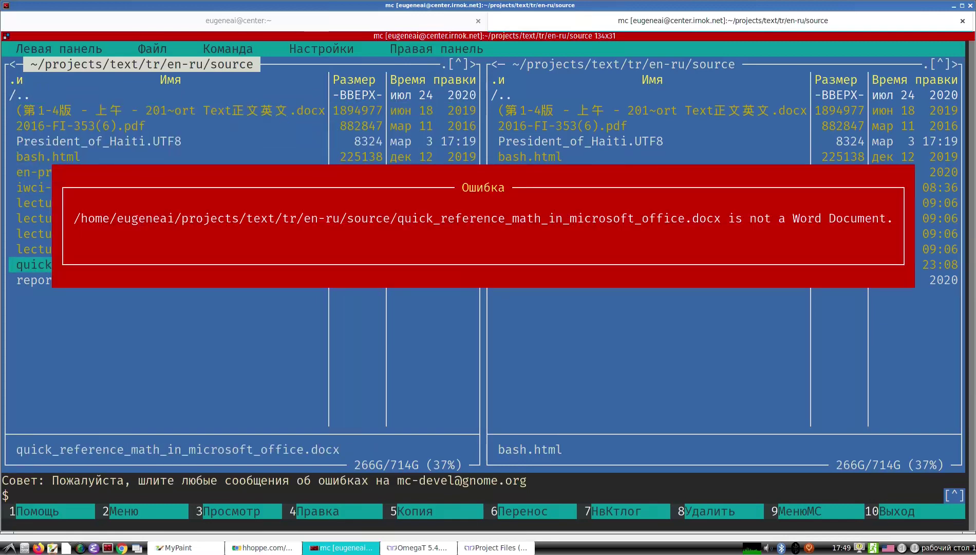
key("Return")
key("F4")
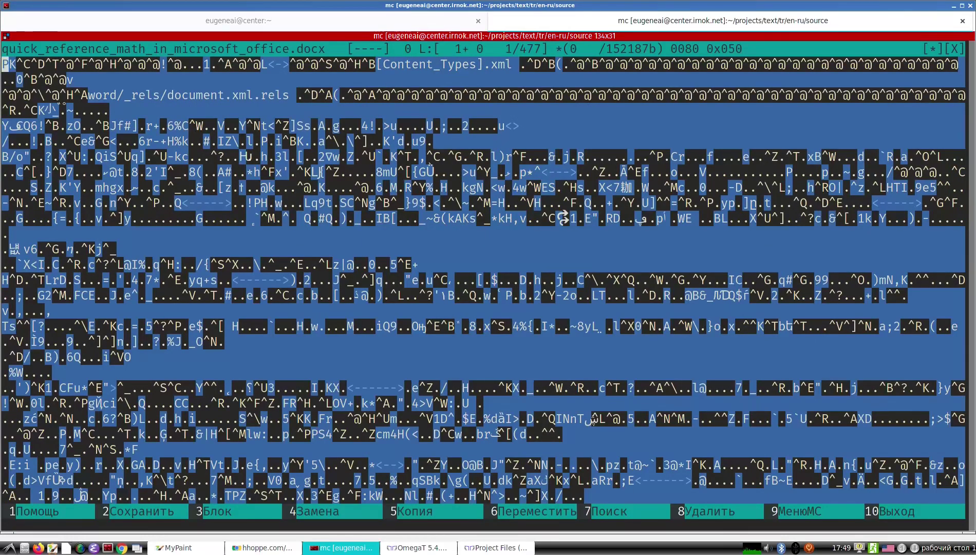
key("F10")
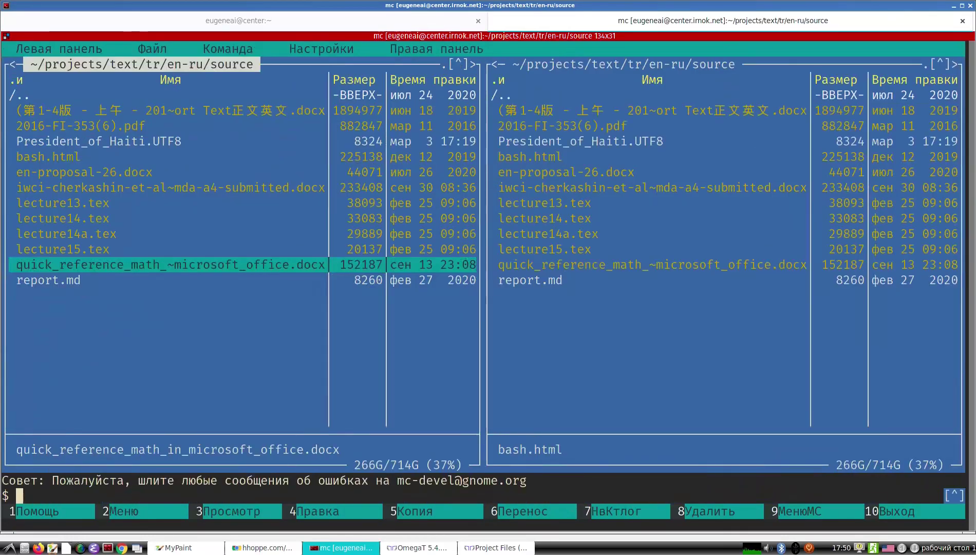
Open quick_reference_math_in_microsoft_office.docx in LibreOffice from the command line.
type("libreoffice")
key("alt+Return")
key("Return")
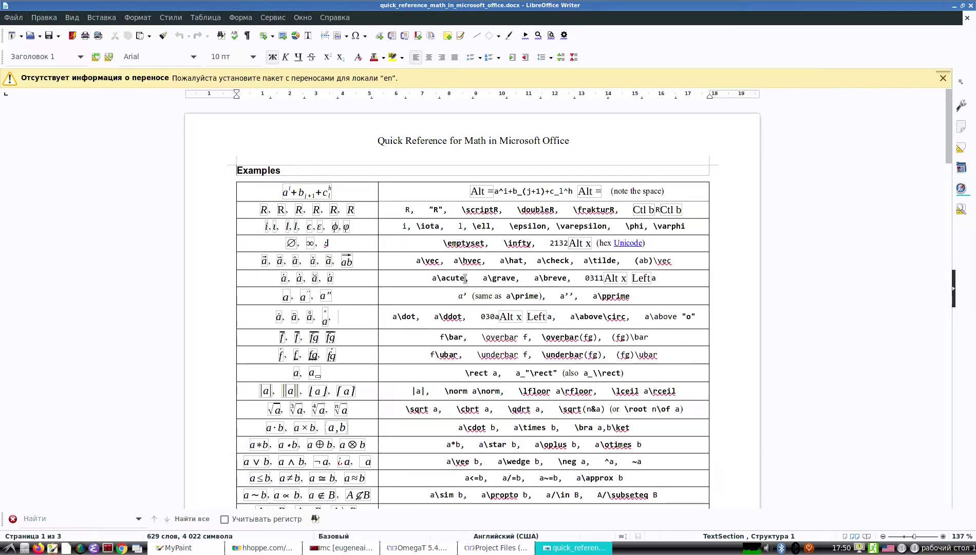
Look through all pages of the math quick reference document, examining its formulas and tables, and close it.
scroll(463, 270, "down", 15)
scroll(463, 269, "down", 18)
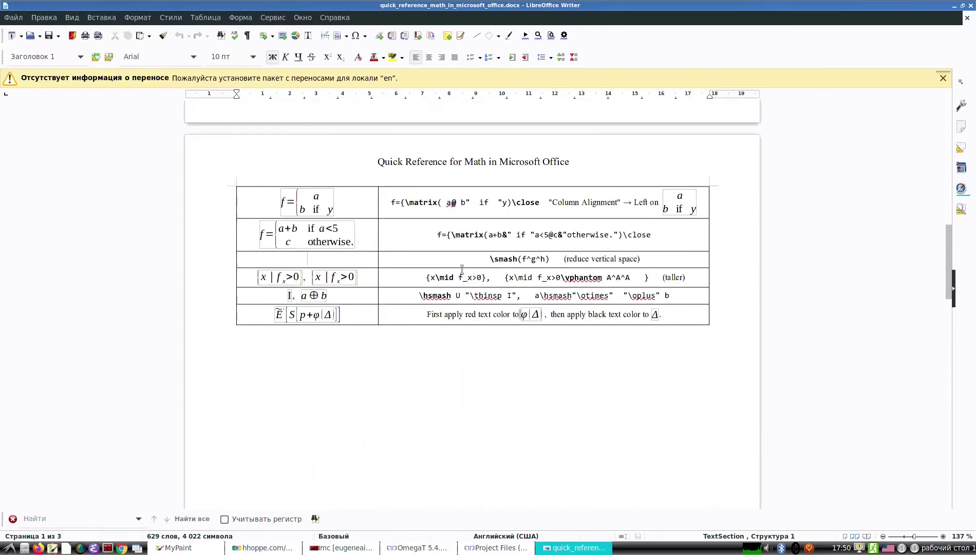
scroll(461, 269, "down", 14)
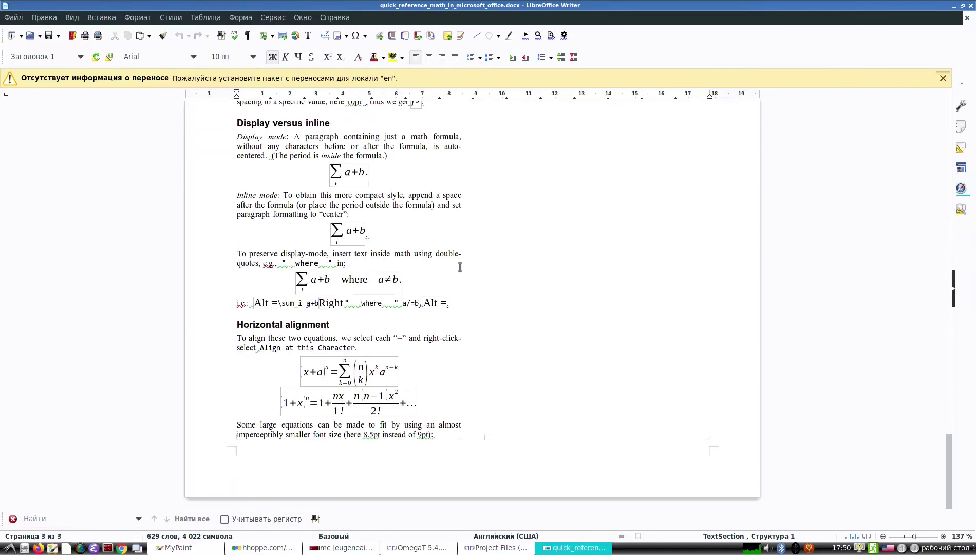
scroll(460, 267, "up", 12)
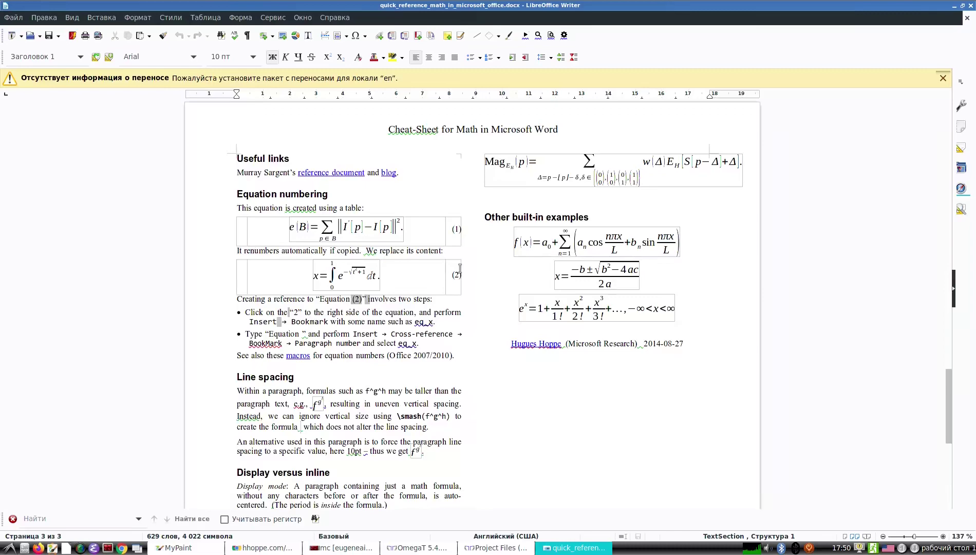
scroll(459, 267, "up", 7)
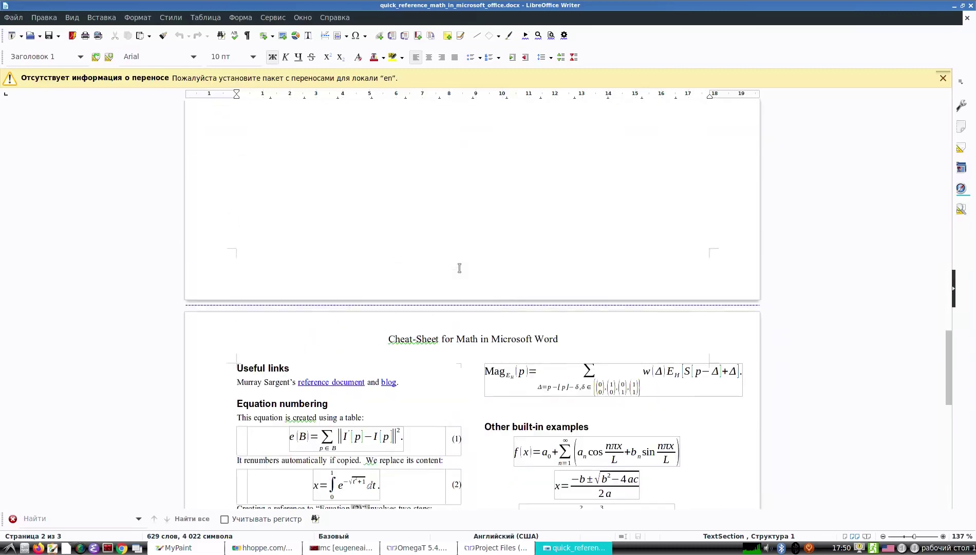
scroll(460, 268, "up", 12)
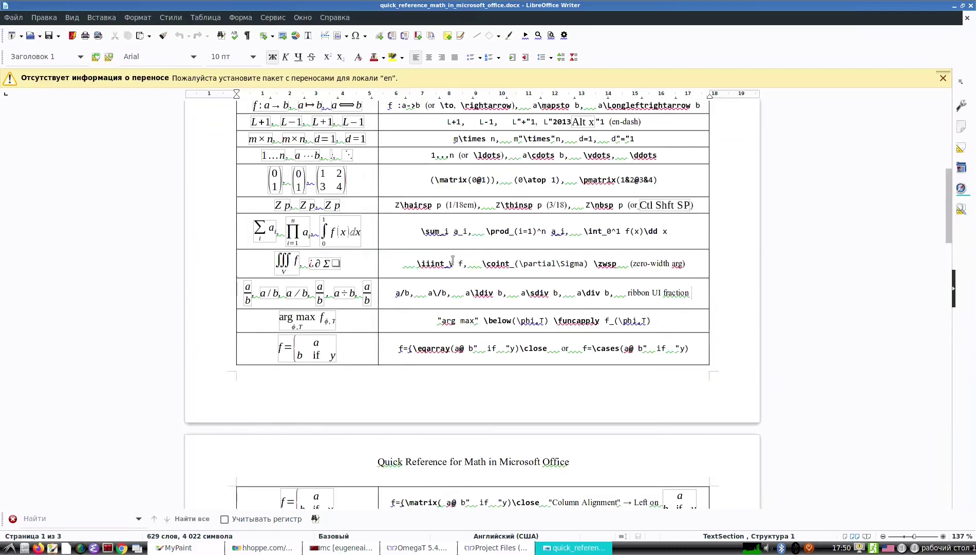
scroll(452, 261, "up", 12)
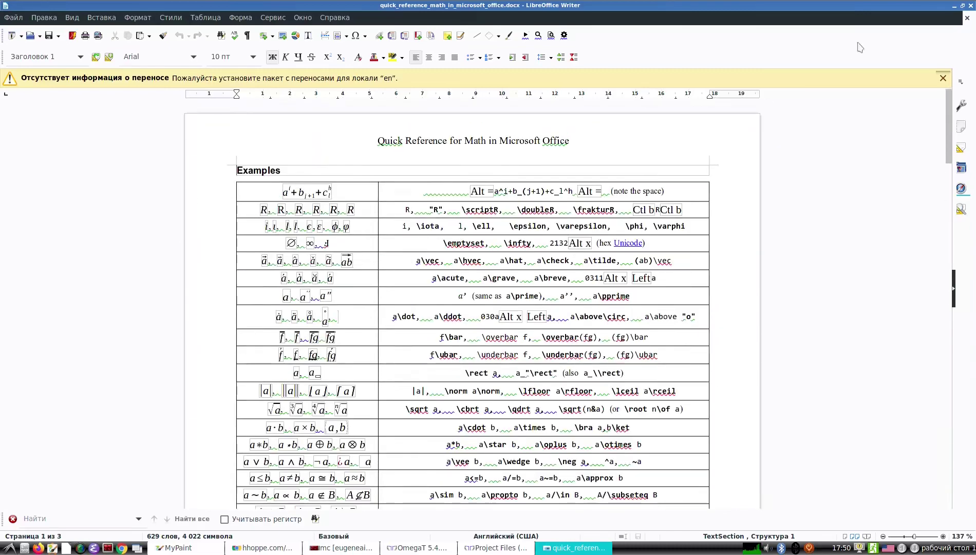
left_click(971, 5)
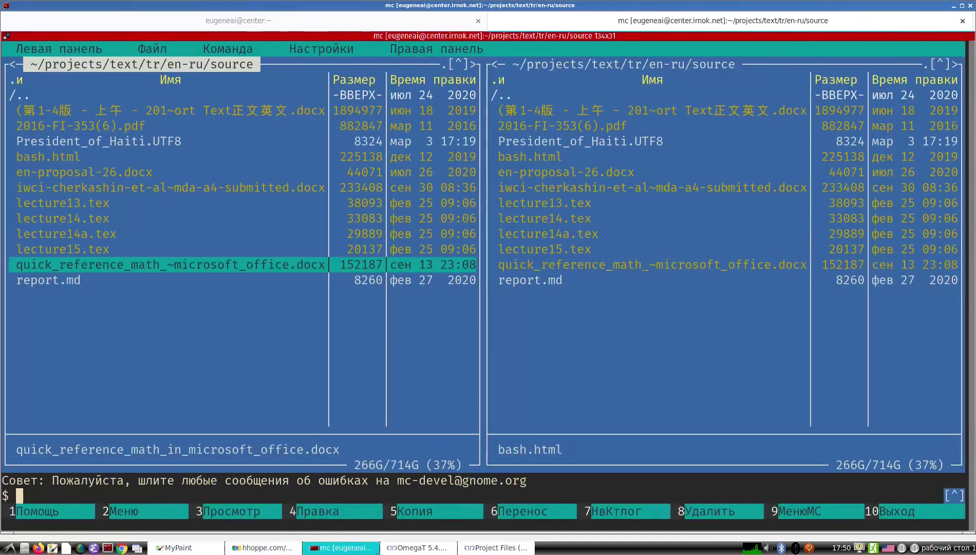
left_click(493, 548)
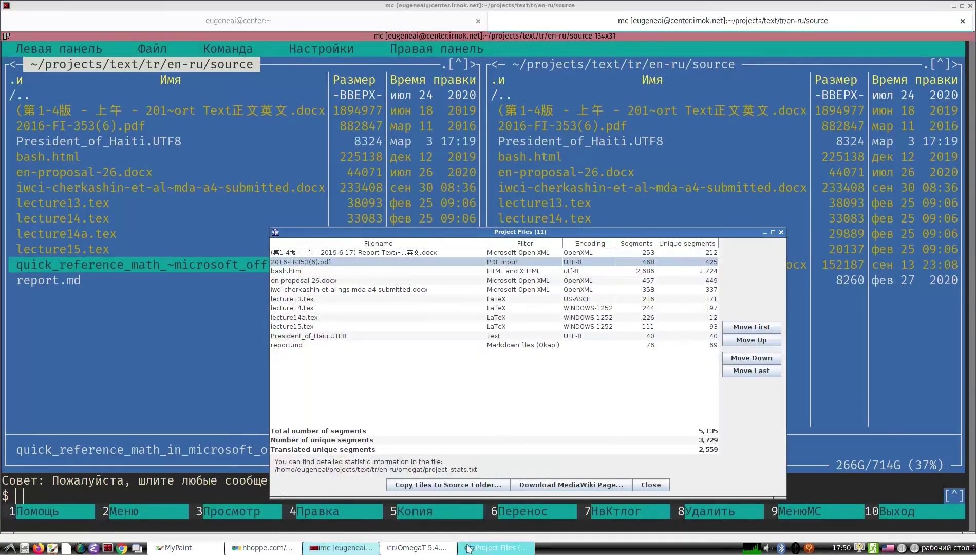
left_click(411, 487)
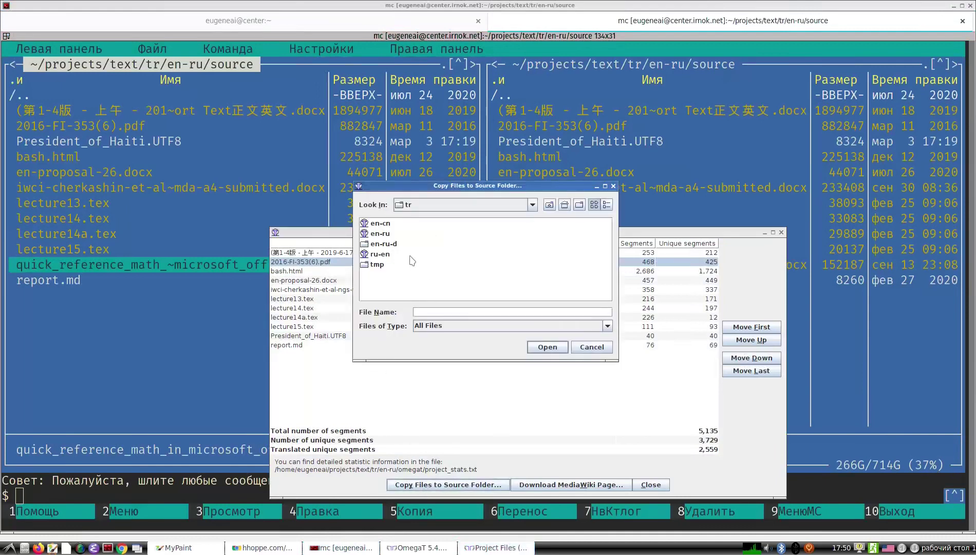
key("Escape")
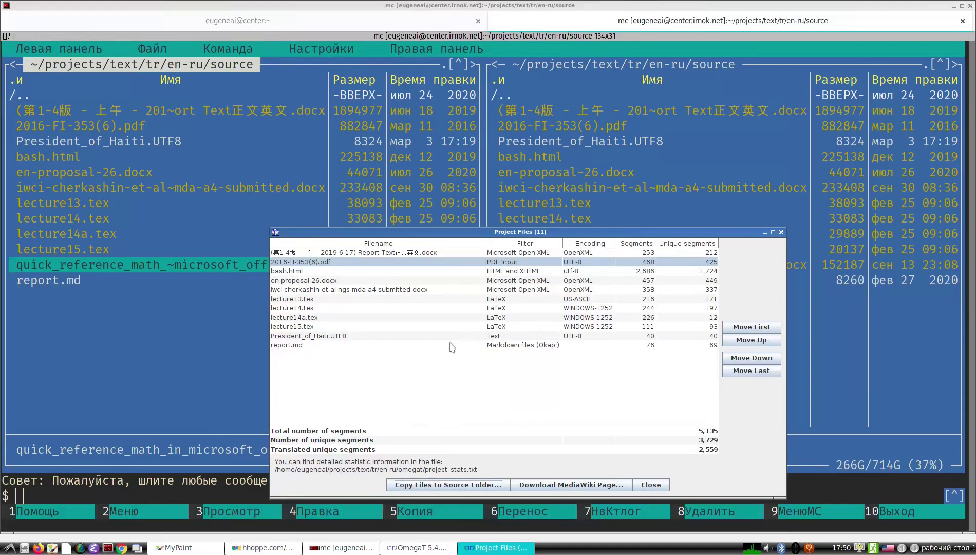
key("Escape")
Switch to OmegaT and reopen the tr/en-ru project from the recent projects so the new source file is loaded.
left_click(417, 548)
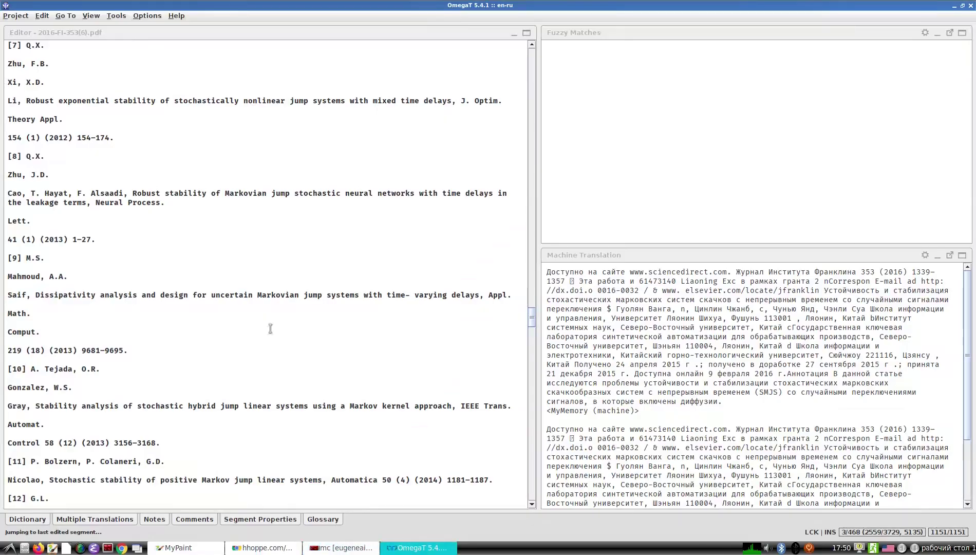
left_click(14, 15)
mouse_move(32, 56)
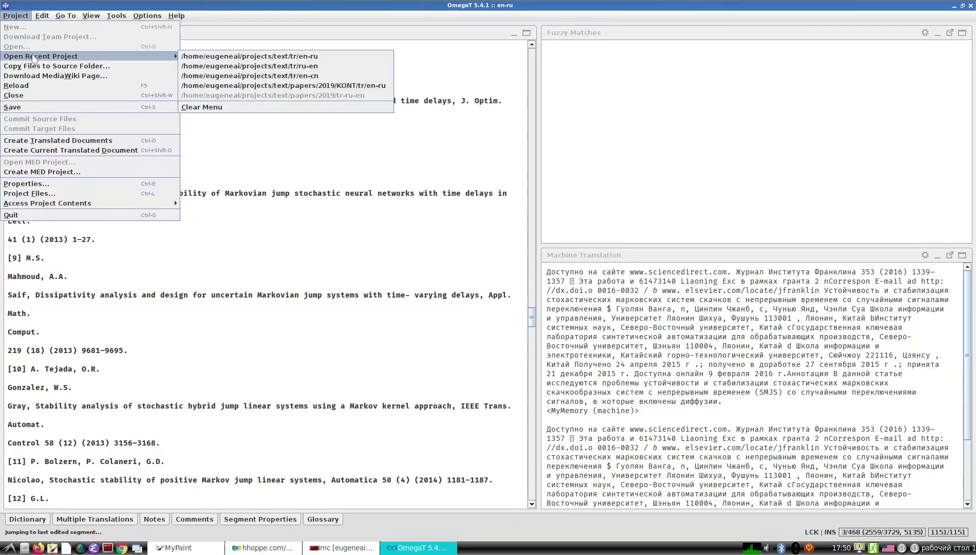
left_click(234, 60)
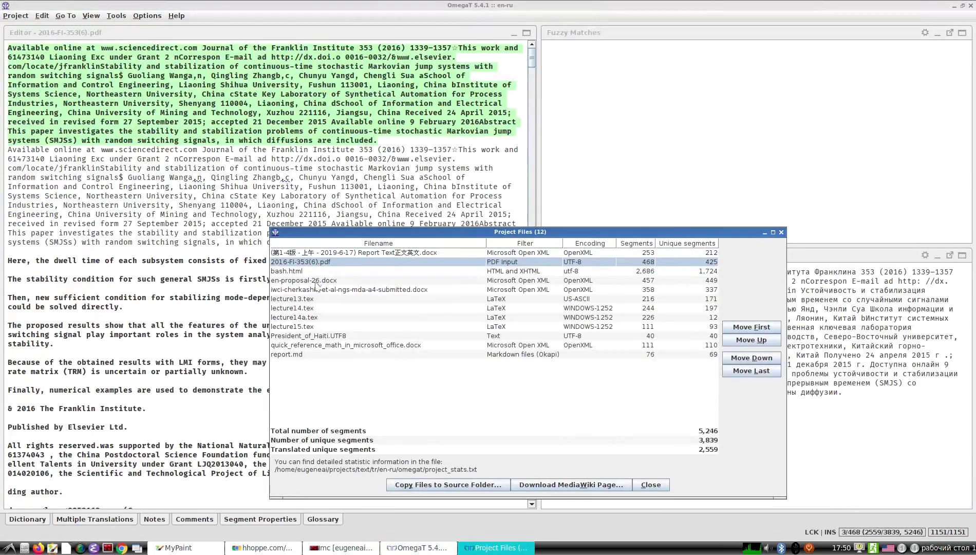
Open quick_reference_math_in_microsoft_office.docx for translation from the project files and close the file list.
left_click(310, 345)
double_click(310, 344)
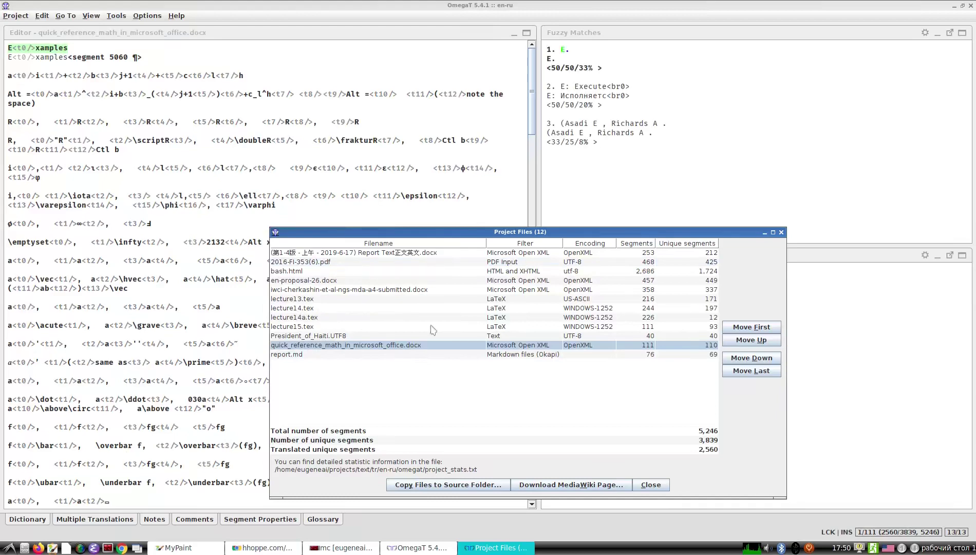
left_click(782, 232)
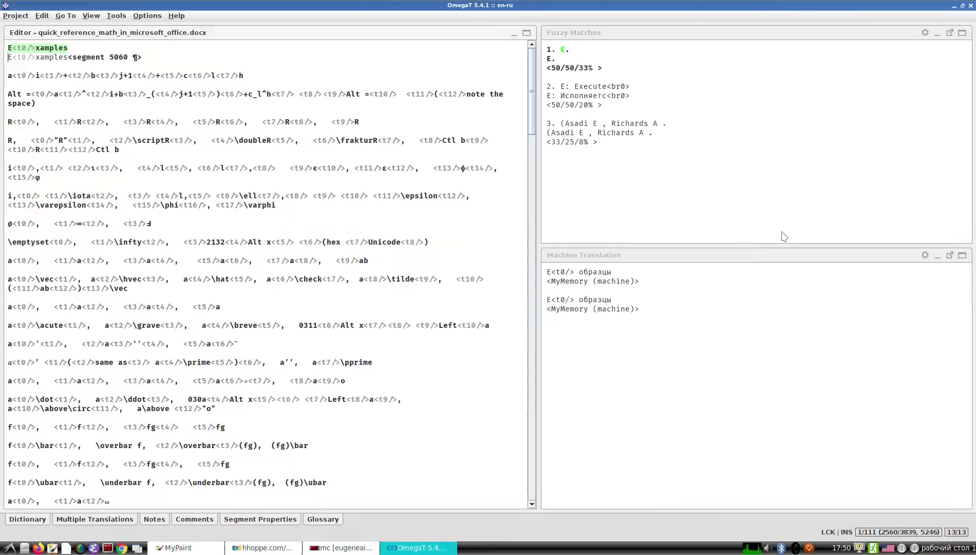
Replace the translation of the first segment, "E<t0/>xamples", with the machine translation "E<t0/> образцы".
left_click_drag(233, 140, 207, 138)
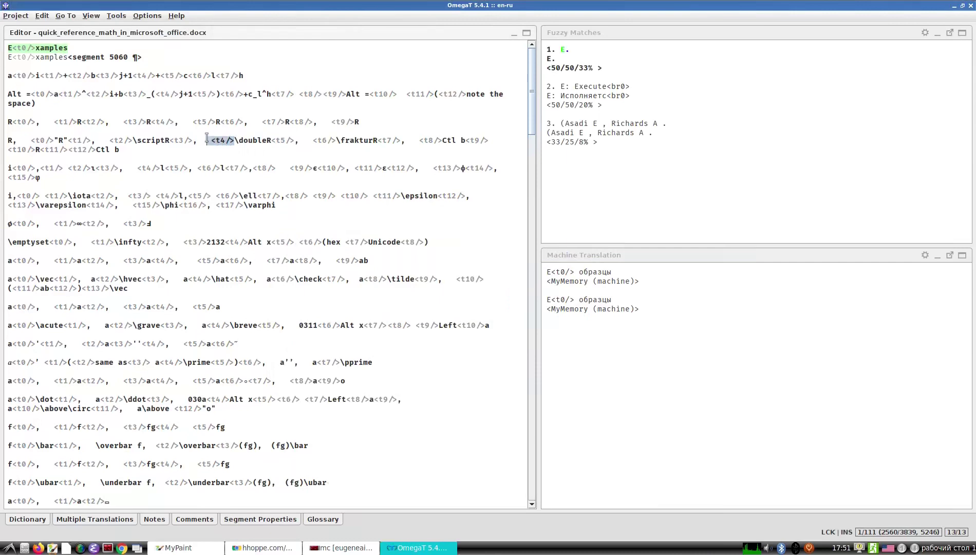
left_click(206, 138)
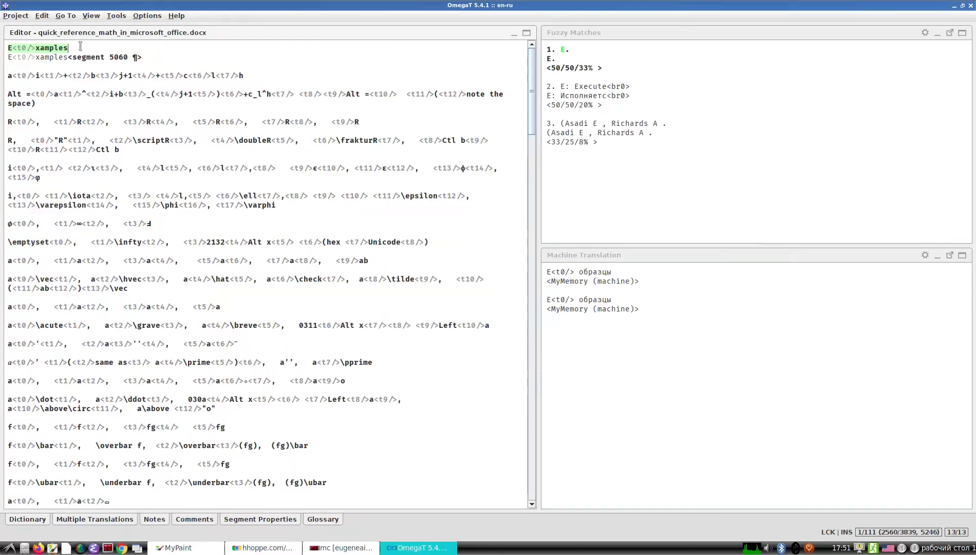
left_click(605, 277)
left_click(164, 43)
key("ctrl+m")
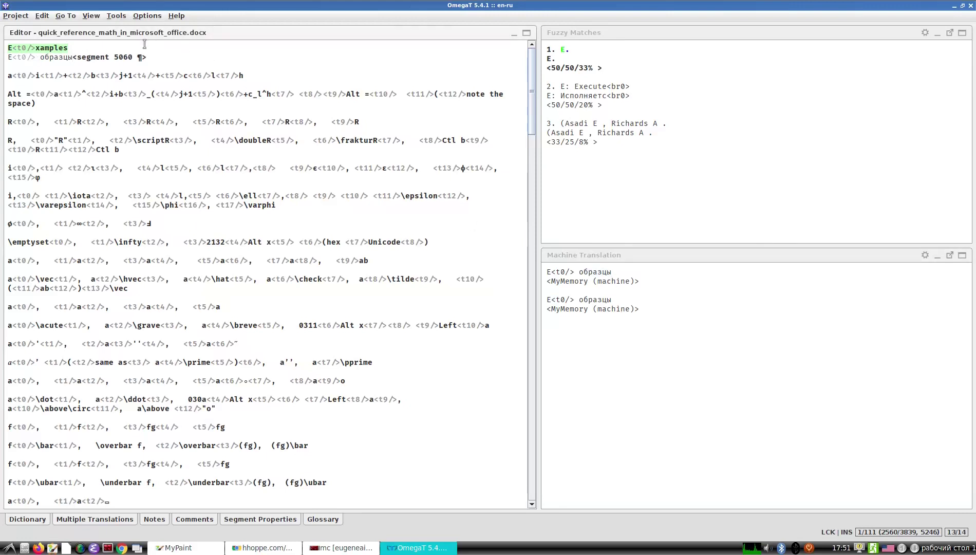
Remove the space before "образцы" in the first segment's translation and accept it together with the unchanged formula segment below.
key("BackSpace")
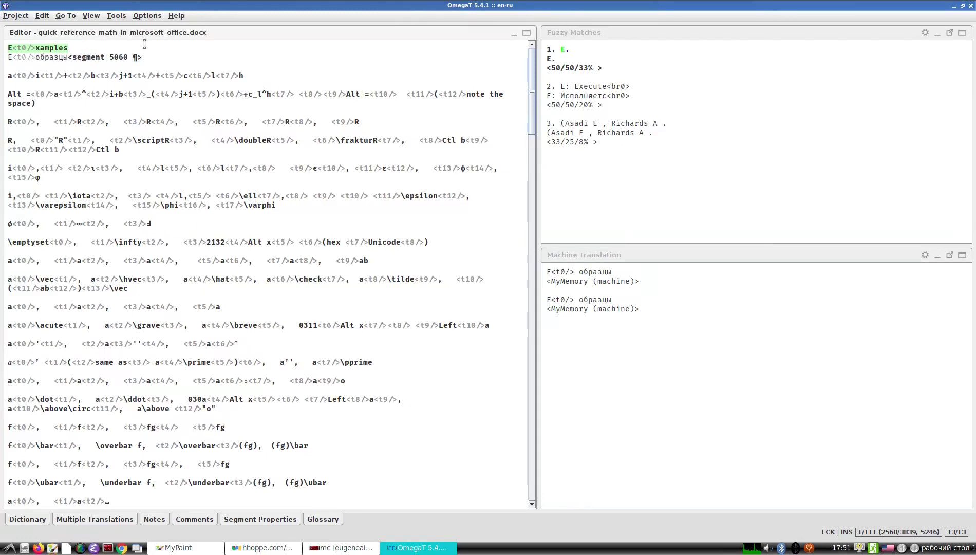
key("Return")
key("Return")
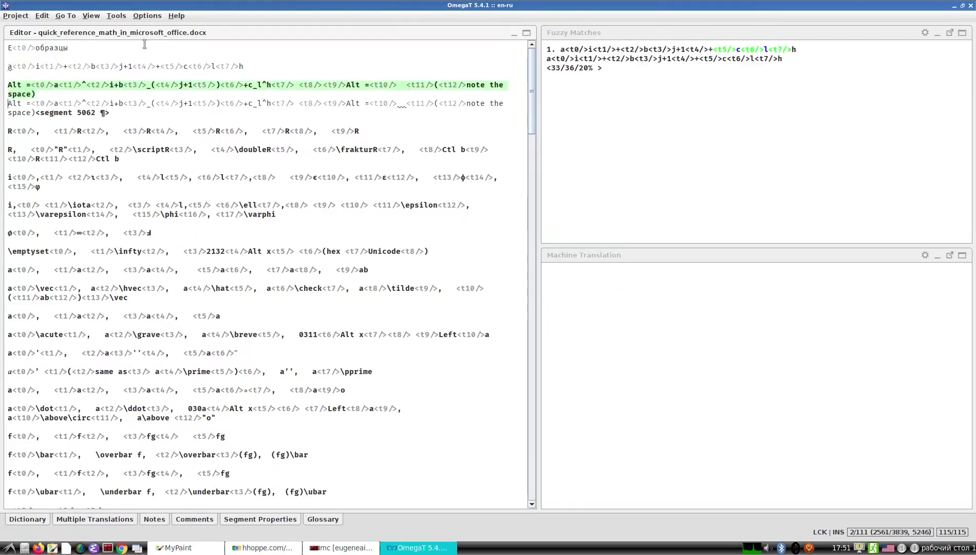
Accept the formula and code segments with their source text unchanged, continuing through "Useful <t0/>links" to the reference document and blog segment.
key("Return")
key("Return")
key("Return")
key("Return")
key("Return")
key("Return")
key("Return")
key("Return")
key("Return")
key("Return")
key("Return")
key("Return")
key("Return")
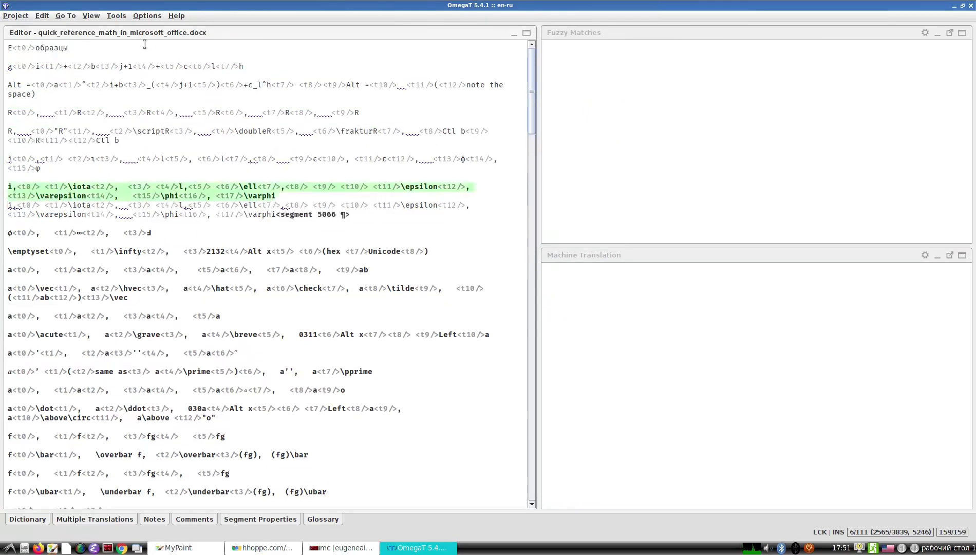
key("Return")
key("Return")
key("Return")
key("Return")
key("Return")
key("Return")
key("Return")
key("Return")
key("Return")
key("Return")
key("Return")
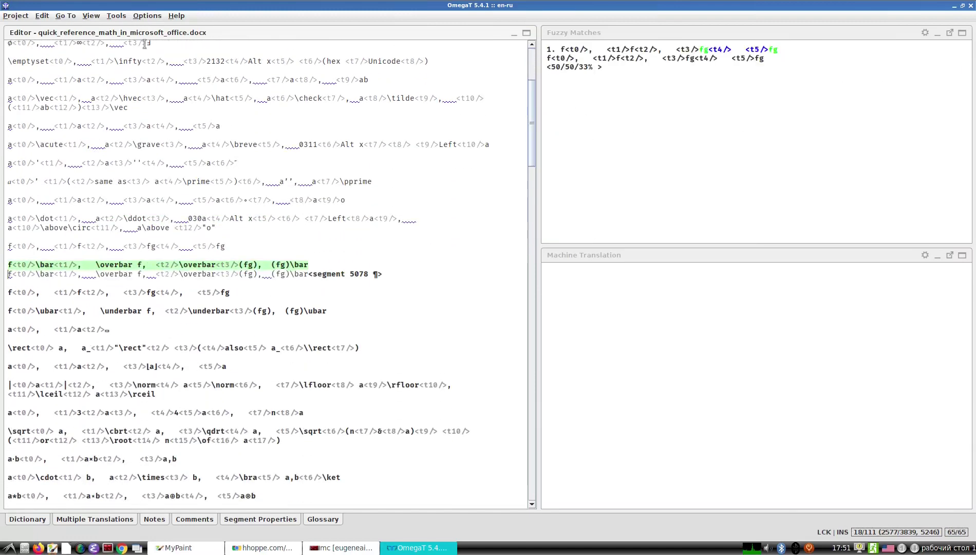
key("Return")
key("Return")
key("Return")
key("Return")
key("Return")
key("Return")
key("Return")
key("Return")
key("Return")
key("Return")
key("Return")
key("Return")
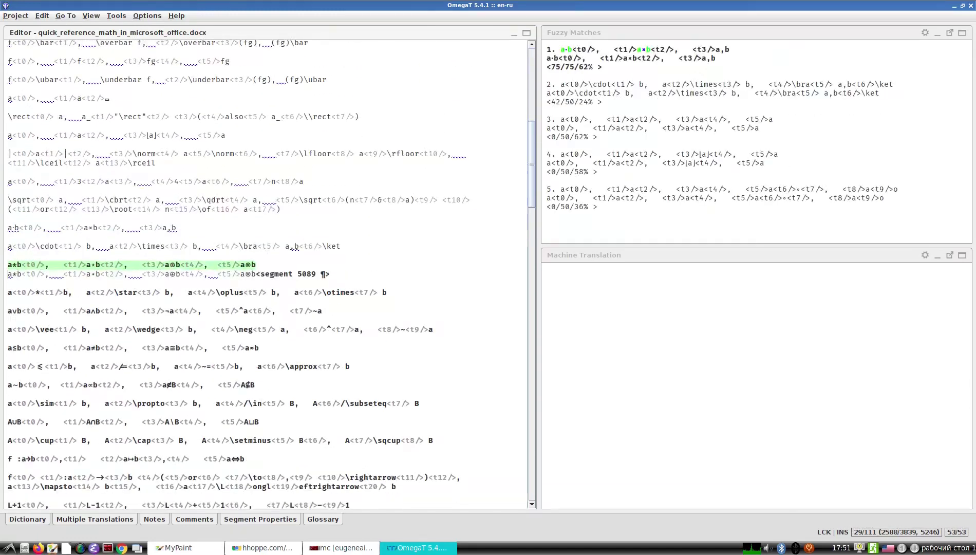
key("Return")
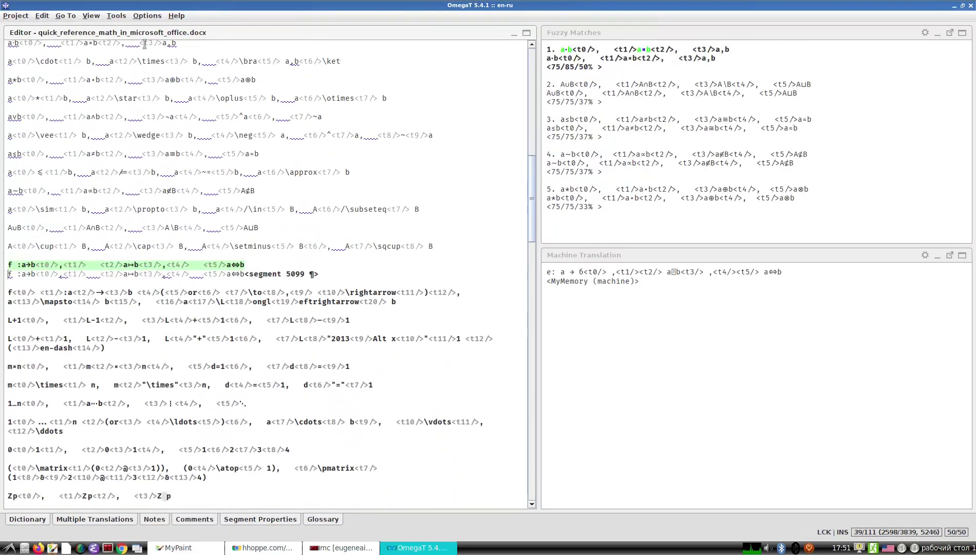
key("Return")
key("Return")
key("Return")
key("Return")
key("Return")
key("Return")
key("Return")
key("Return")
key("Return")
key("Return")
key("Return")
key("Return")
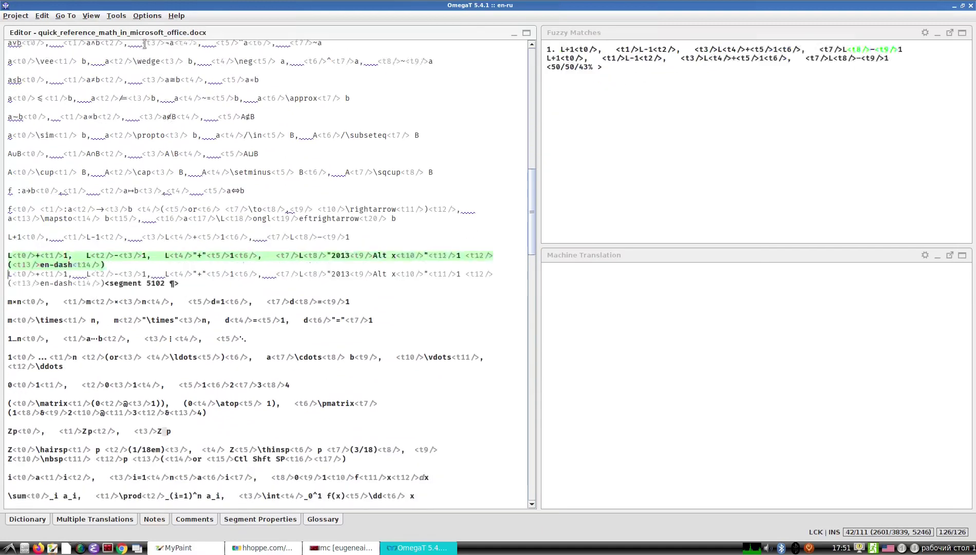
key("Return")
key("Return")
key("Return")
key("Return")
key("Return")
key("Return")
key("Return")
key("Return")
key("Return")
key("Return")
key("Return")
key("Return")
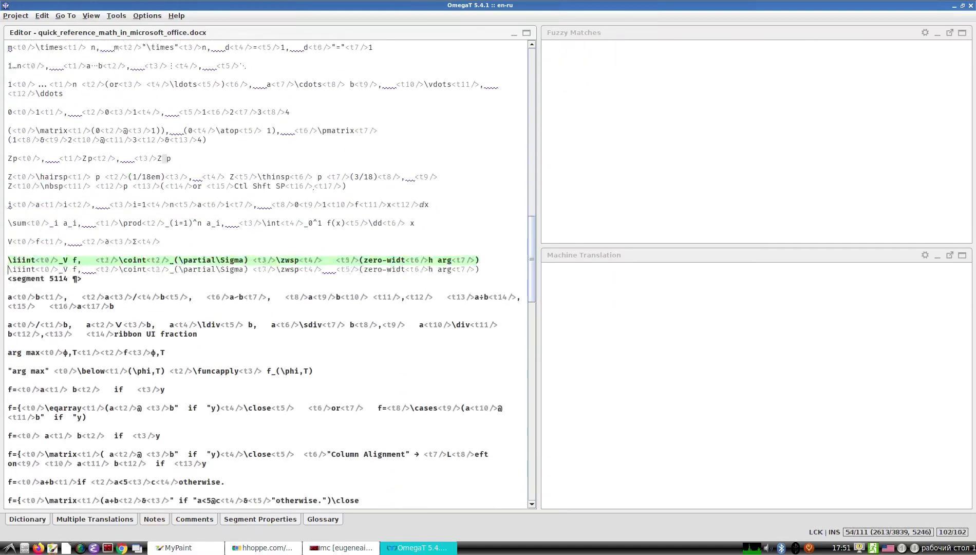
key("Return")
key("Return")
key("Return")
key("Return")
key("Return")
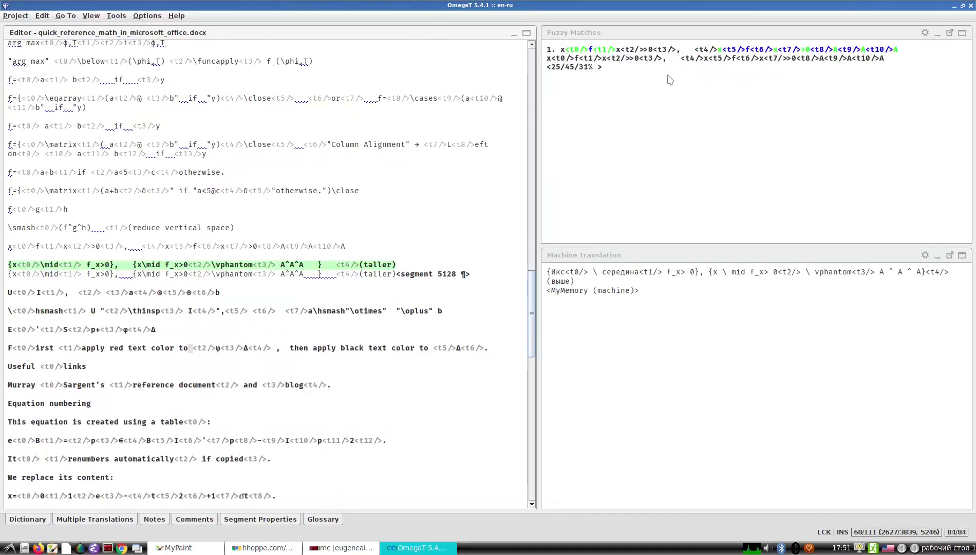
key("Return")
key("Return")
key("Return")
key("Return")
key("Return")
key("Return")
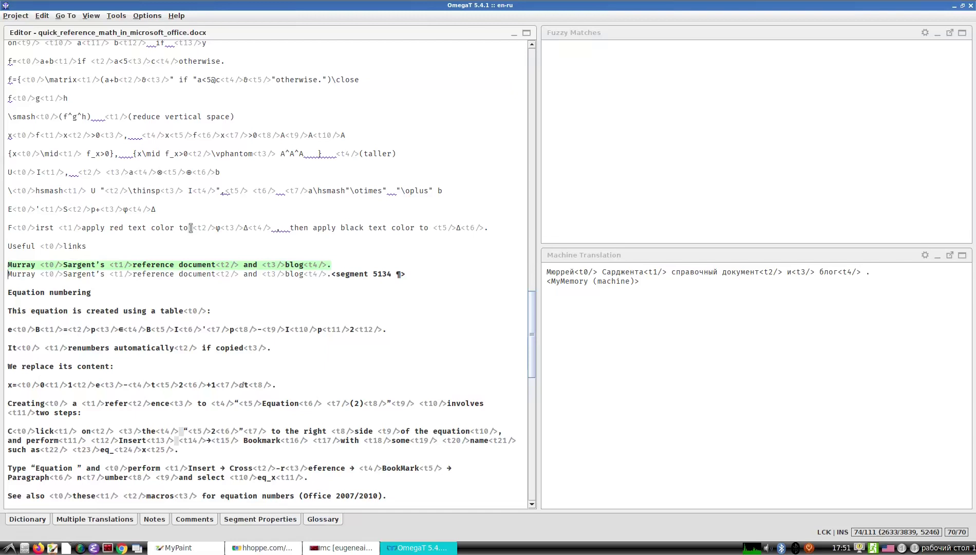
Go back to the "Useful <t0/>links" segment and translate it as "Полезные<t0/>ссылки" based on the machine translation.
key("ctrl+Return")
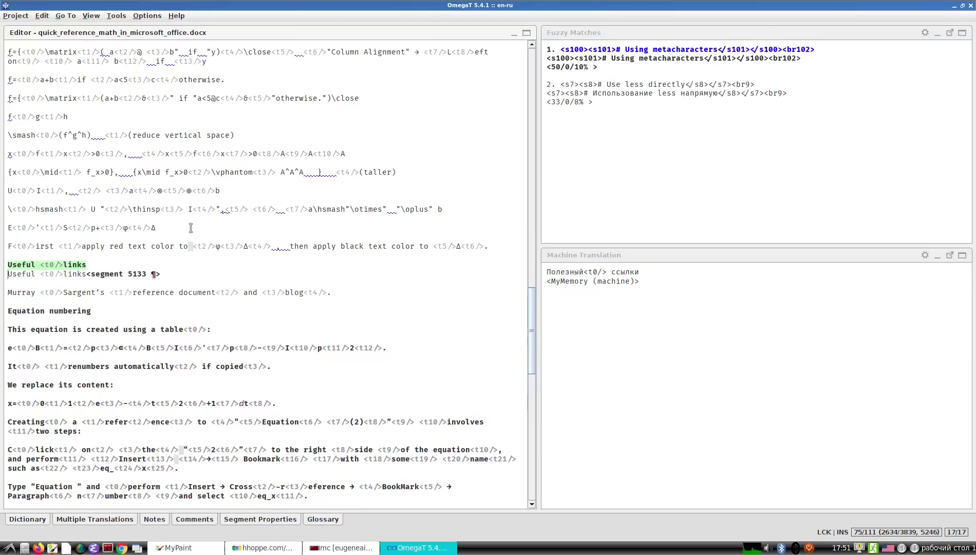
key("ctrl+m")
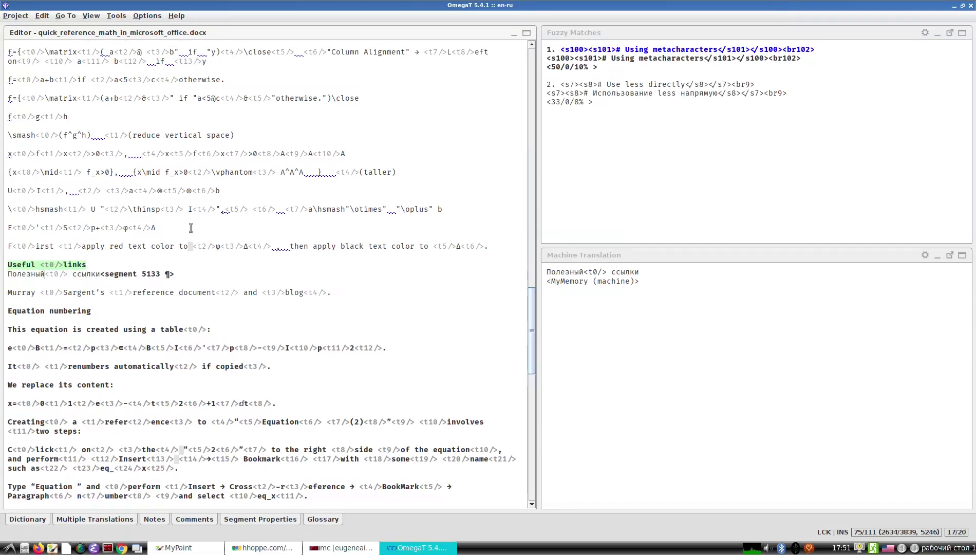
key("Delete")
type("е")
key("BackSpace")
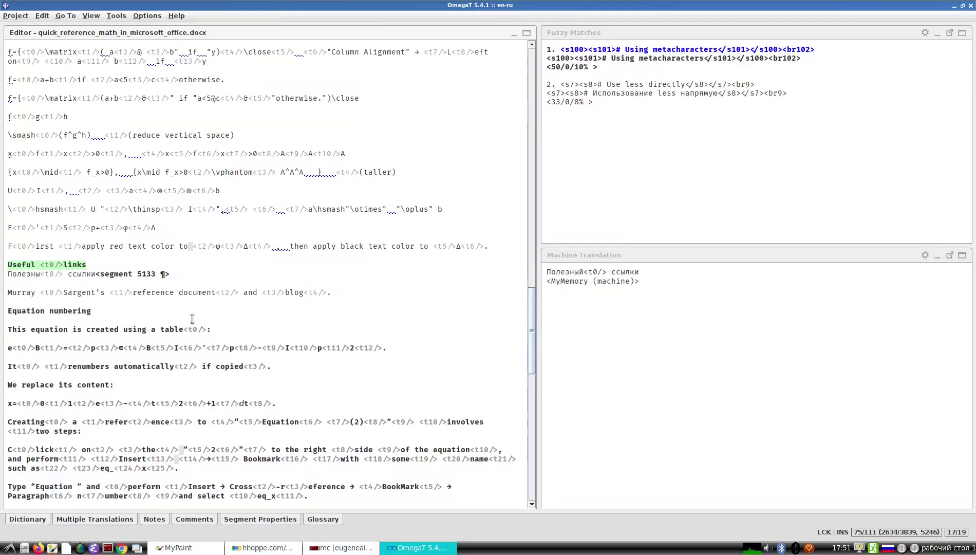
type("е")
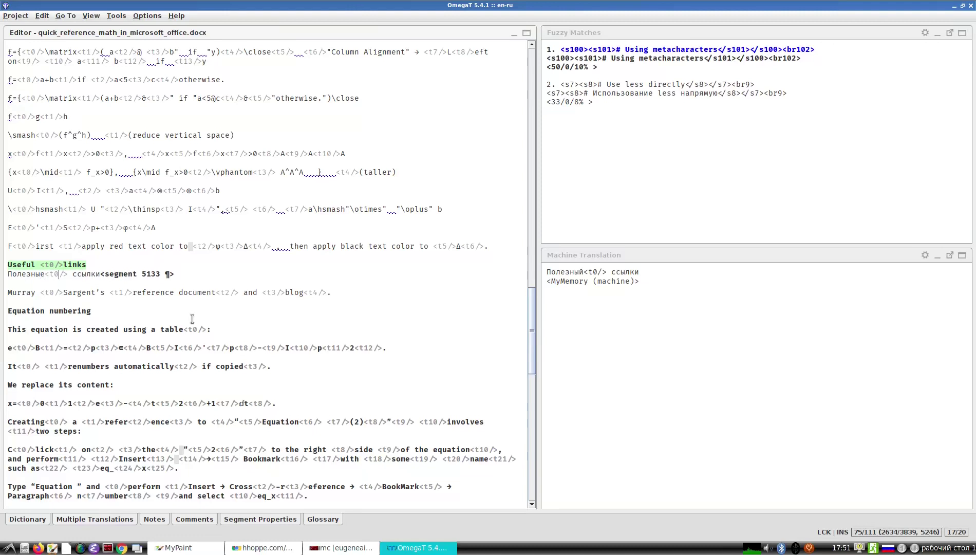
key("Delete")
key("Return")
key("Delete")
key("Return")
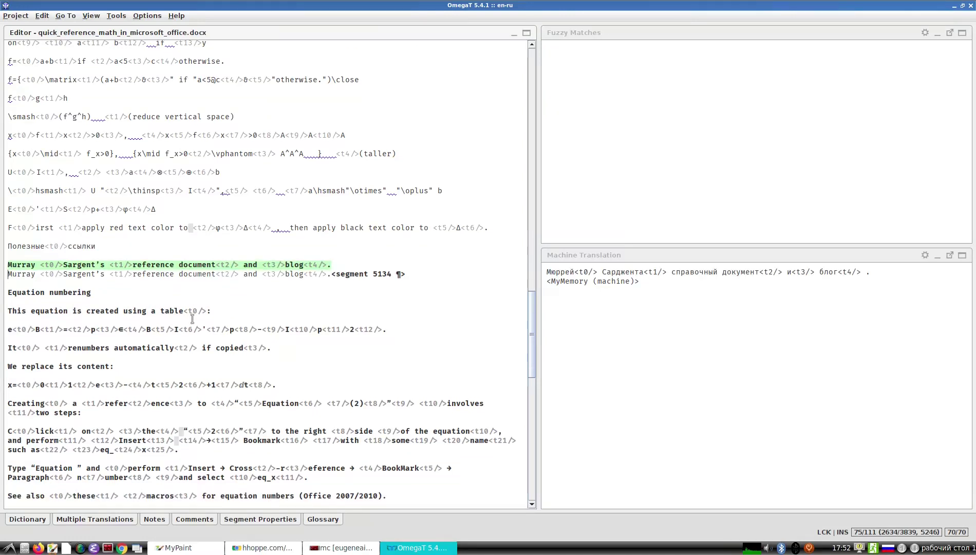
Insert the machine translation for the reference document and blog segment and correct the spacing around tags t0, t1 and t3.
key("ctrl+m")
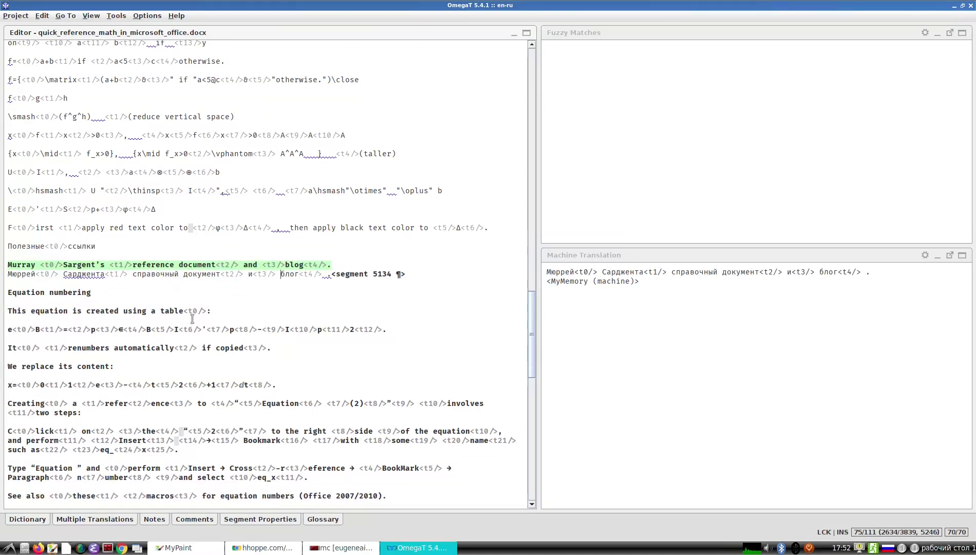
key("Home")
key("Delete")
key("Right")
key("Right")
key("Right")
key("BackSpace")
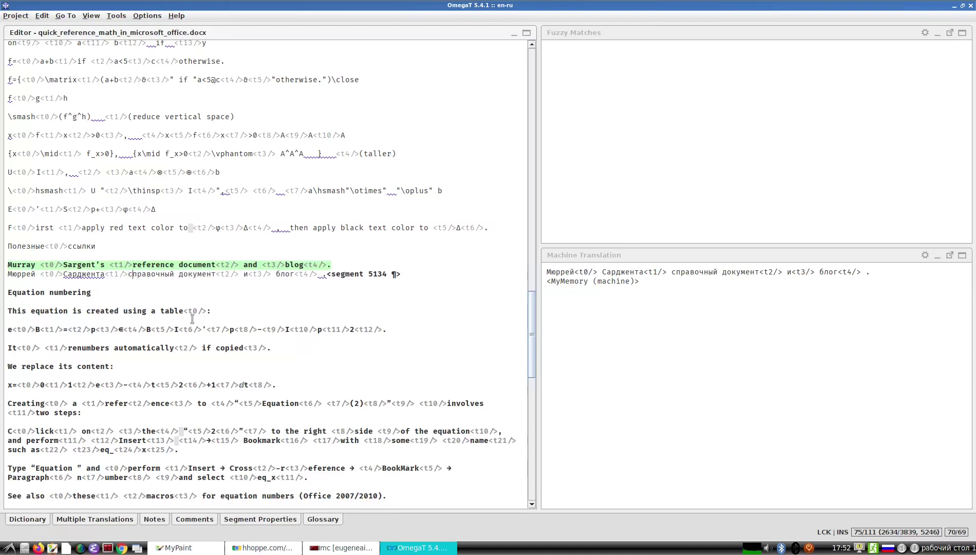
key("Right")
key("Right")
key("Right")
key("Right")
key("Right")
key("Right")
key("Right")
key("Right")
key("Right")
key("Right")
key("Right")
key("Right")
key("Right")
key("Right")
key("Delete")
Move the author's name with its tags to after "блог<t4/>" and capitalize the sentence's opening word as "Справочный".
key("Home")
key("shift+Right")
key("shift+Right")
key("shift+Right")
key("shift+Right")
key("shift+Right")
key("shift+Right")
key("shift+Right")
key("shift+Right")
key("shift+Right")
key("shift+Right")
key("shift+Right")
key("shift+Right")
key("shift+Right")
key("shift+Right")
key("shift+Right")
key("shift+Right")
key("shift+Right")
key("shift+Right")
key("shift+Right")
key("shift+Right")
key("ctrl+c")
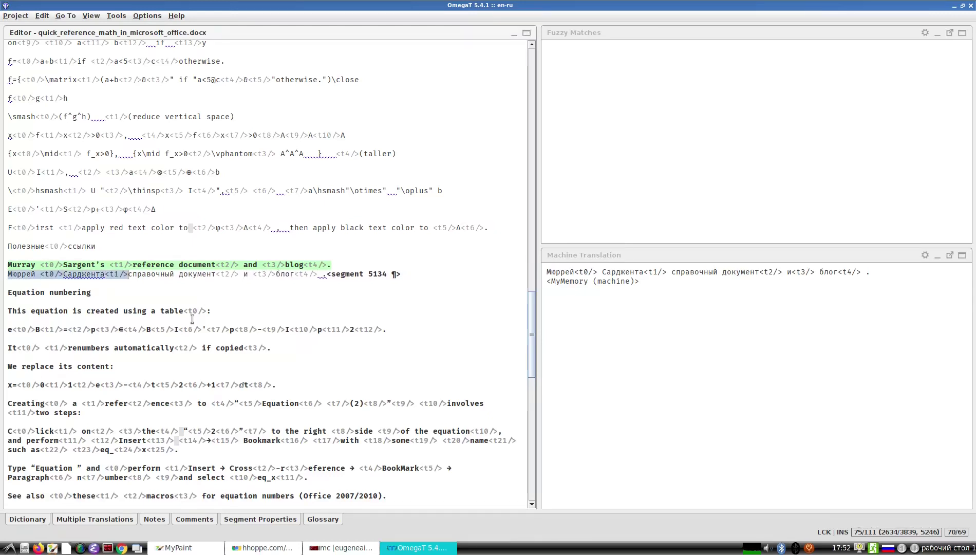
key("Delete")
type("С")
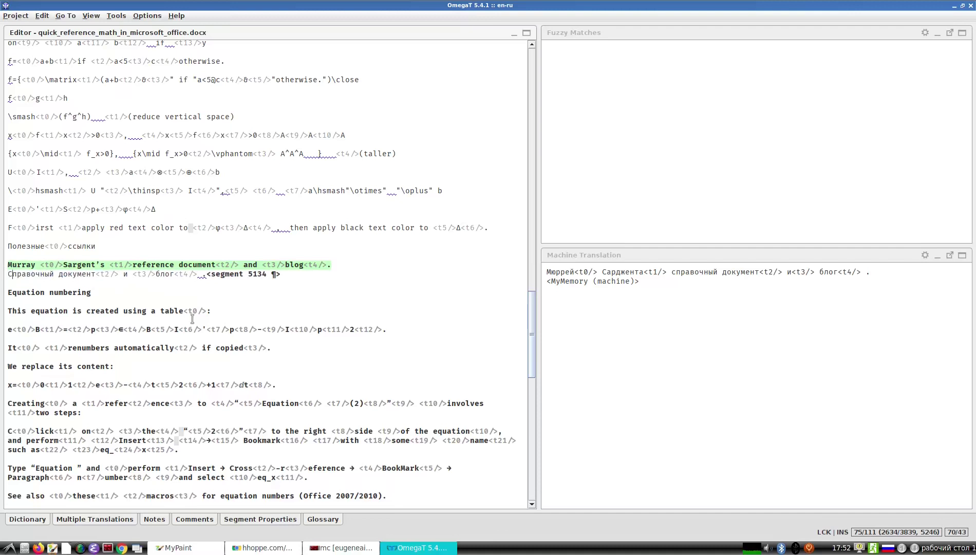
key("ctrl+Right")
key("ctrl+Right")
key("ctrl+v")
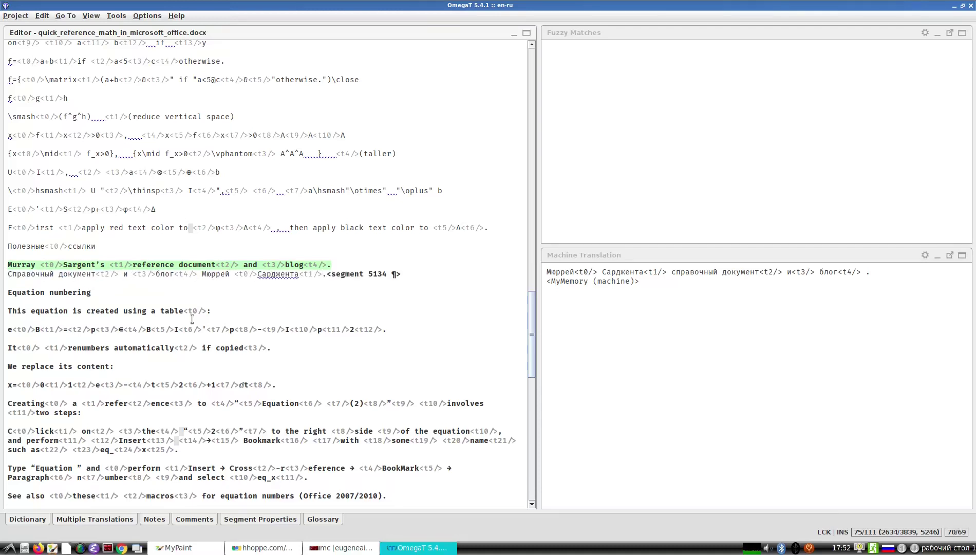
Put the author's first name into the genitive case in the translation and accept the segment.
key("ctrl+Left")
key("ctrl+Left")
key("Right")
key("Right")
key("Right")
key("Right")
key("Right")
key("Return")
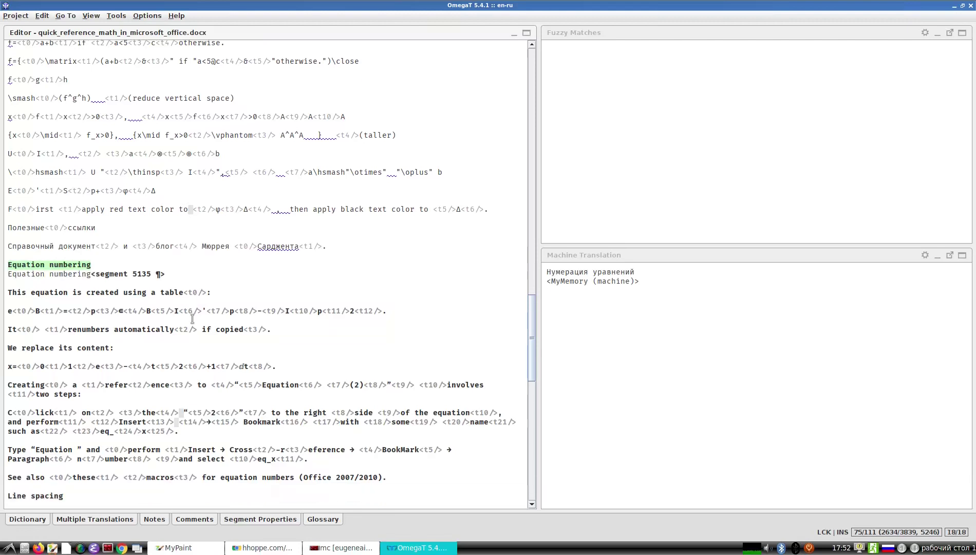
Translate "Equation numbering" as "Нумерация выражений", starting from the machine translation, and accept the segment.
key("ctrl+m")
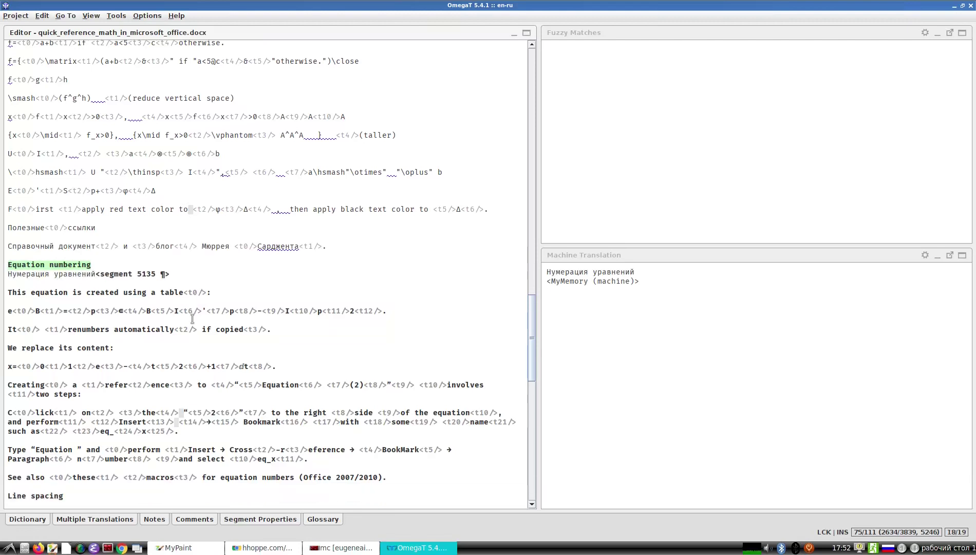
key("ctrl+BackSpace")
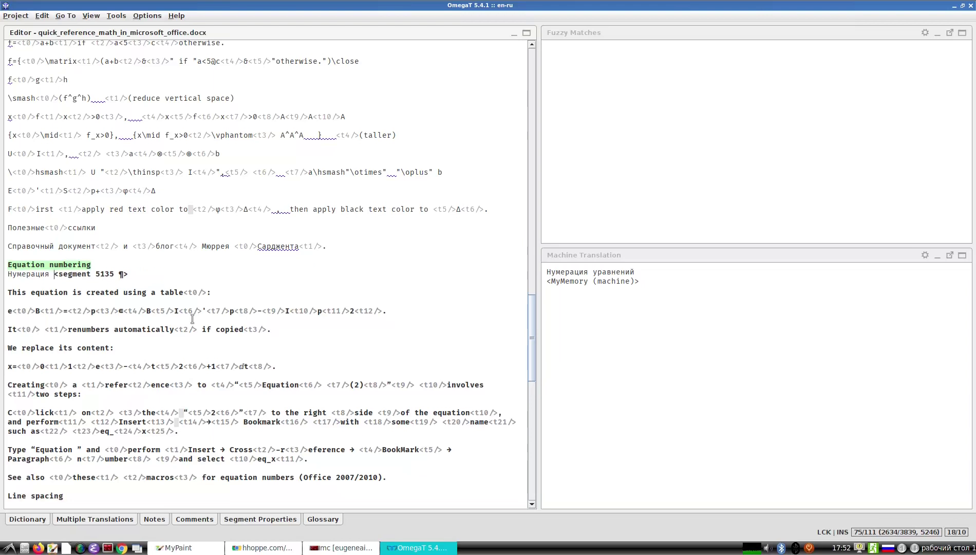
type("выражений")
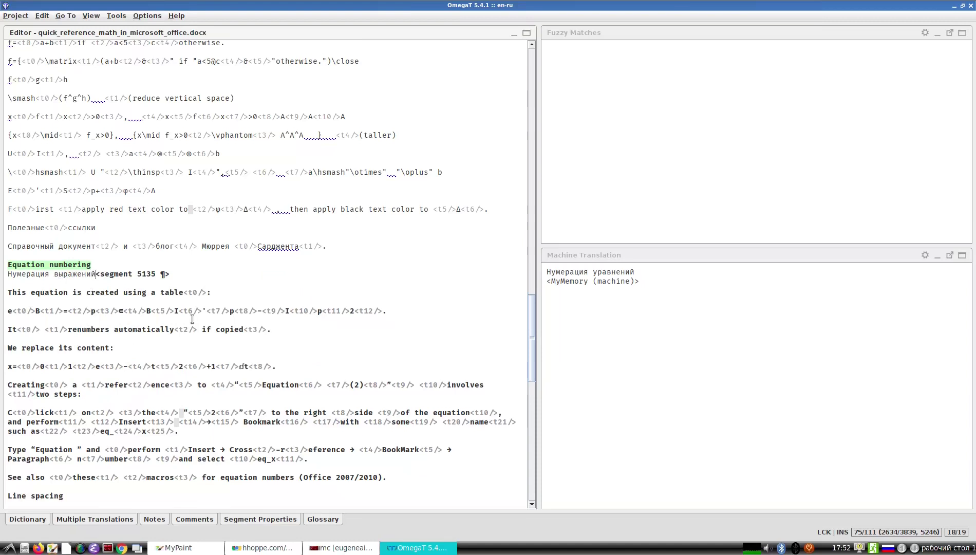
key("Return")
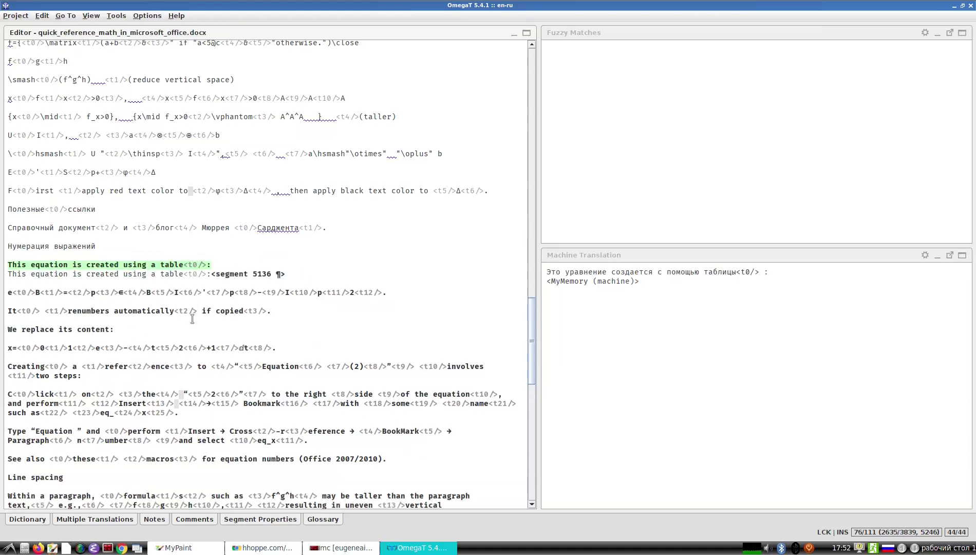
Translate "This equation is created using a table" as "Уравнение создается с помощью таблицы<t0/>:" and accept the following formula segment unchanged.
key("ctrl+m")
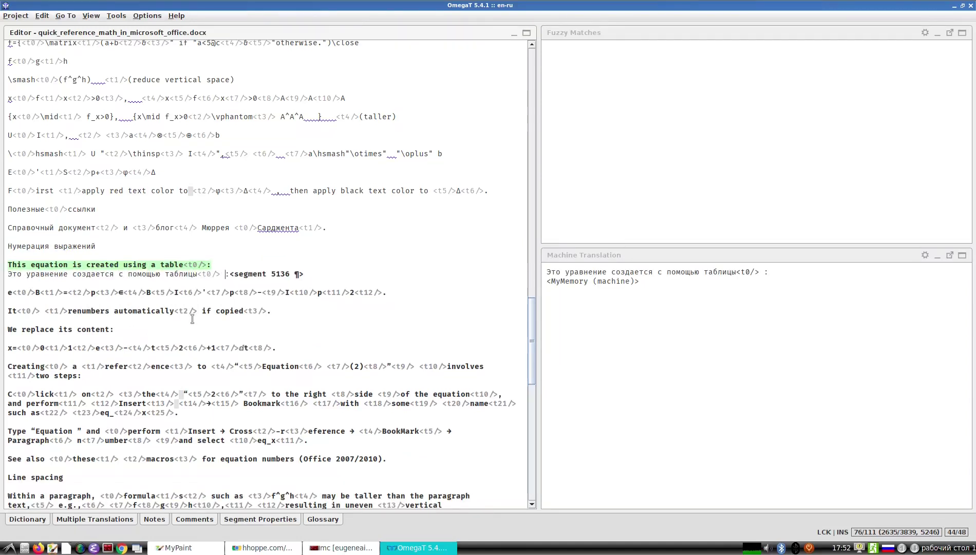
key("BackSpace")
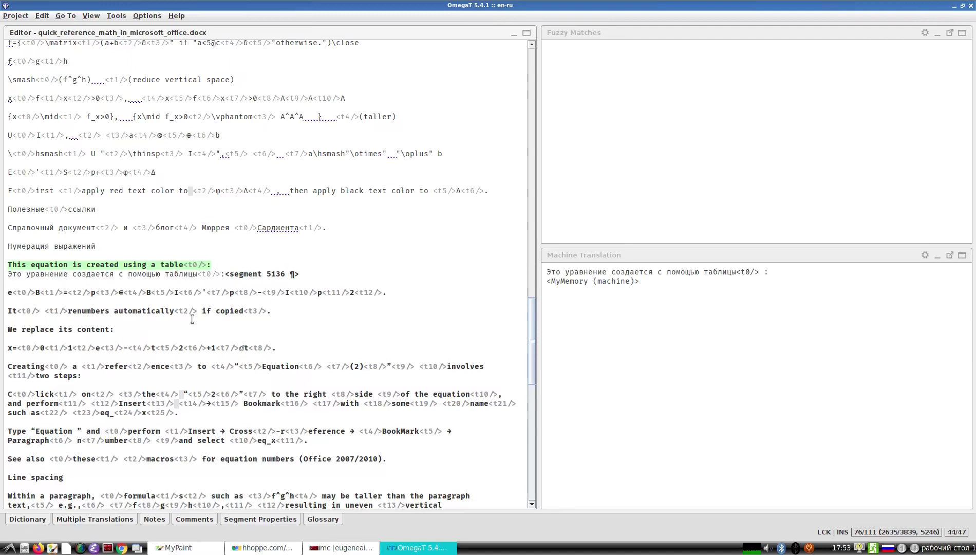
key("Home")
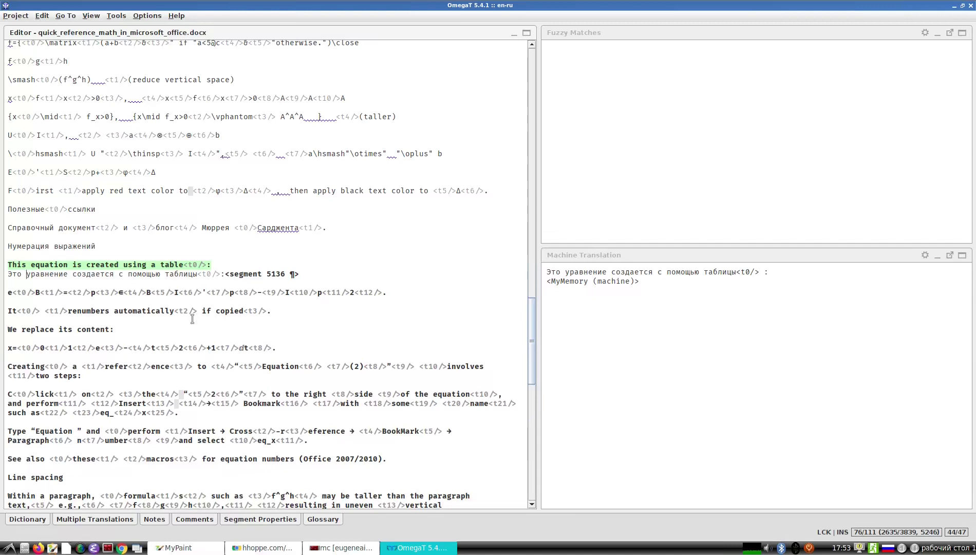
key("ctrl+space")
key("ctrl+BackSpace")
key("Delete")
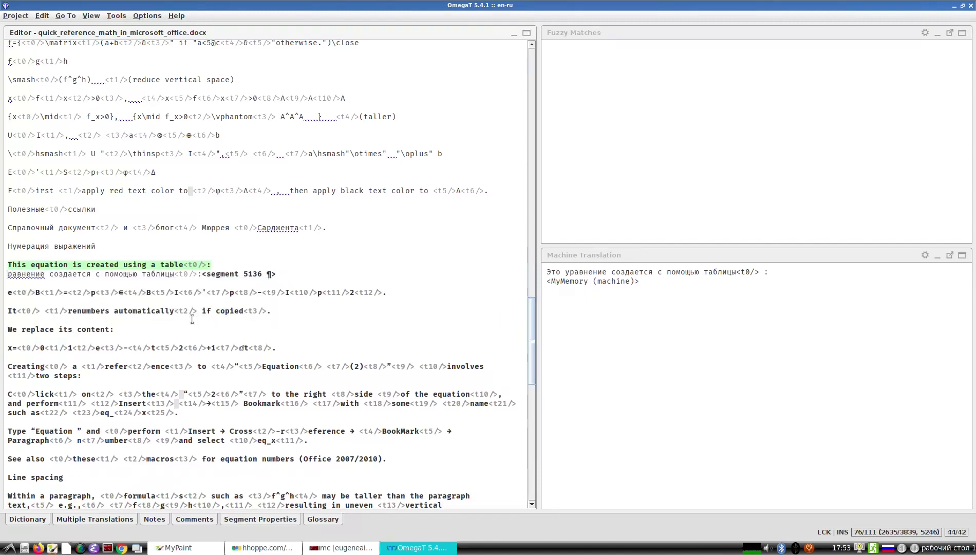
type("У")
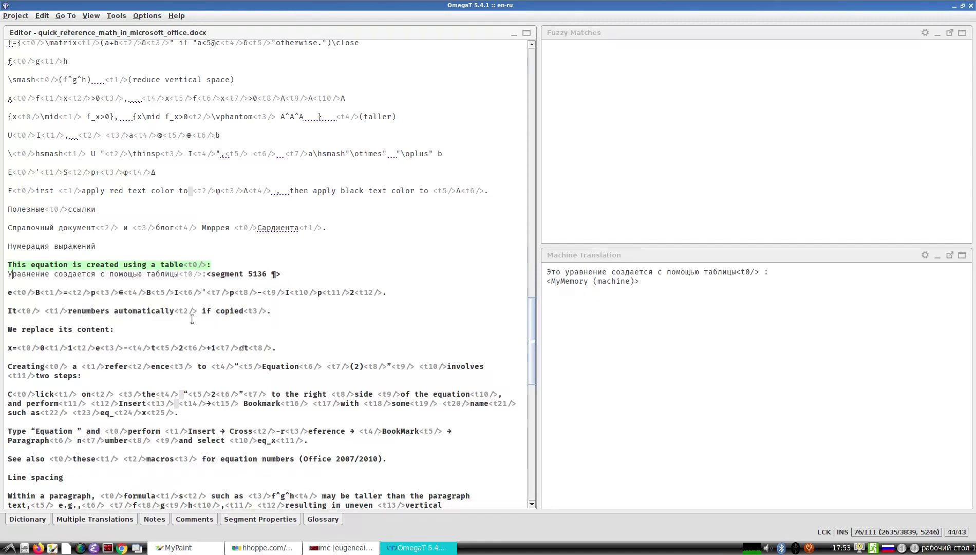
key("Return")
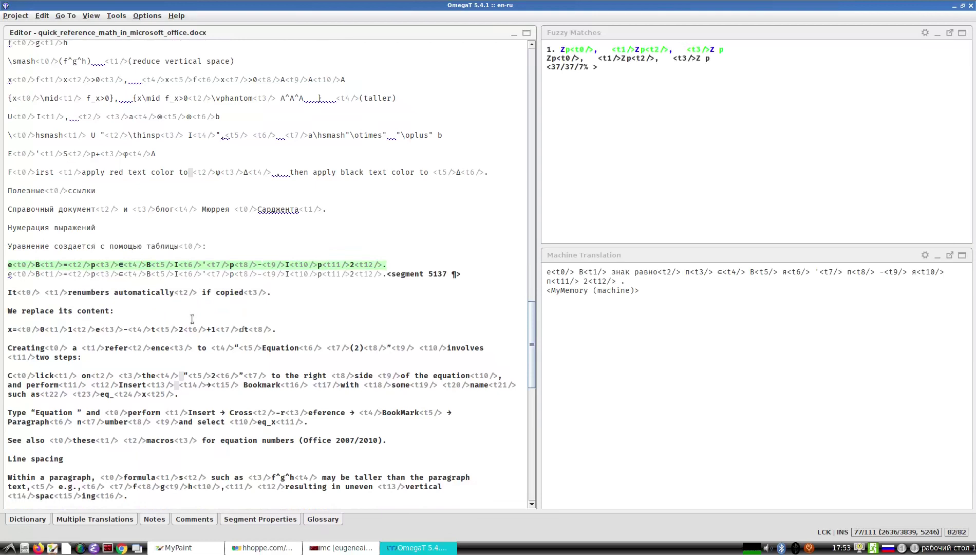
key("Return")
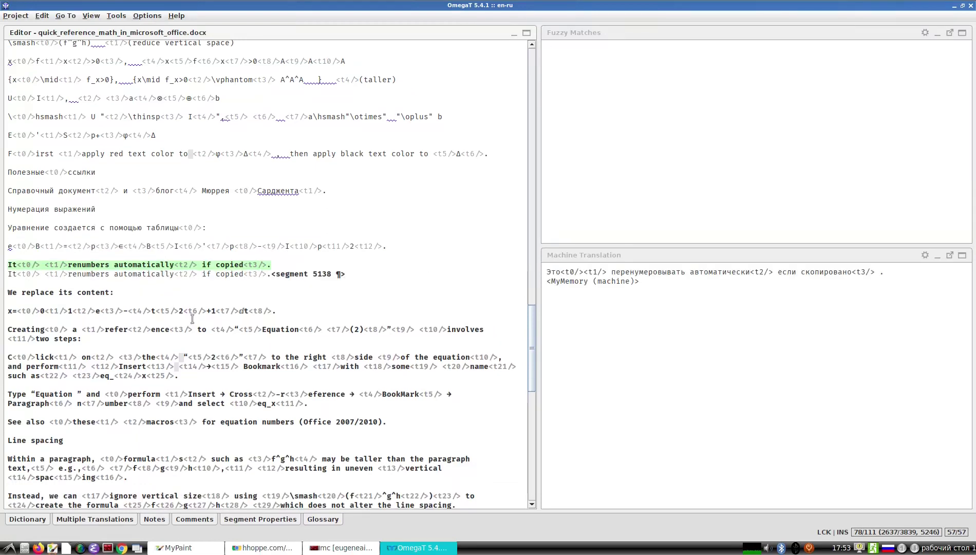
Translate "It renumbers automatically if copied" as "Оно<t0/><t1/>перенумеровывается автоматически <t2/>если скопировано<t3/>.", starting from the machine translation, and accept the segment.
key("ctrl+m")
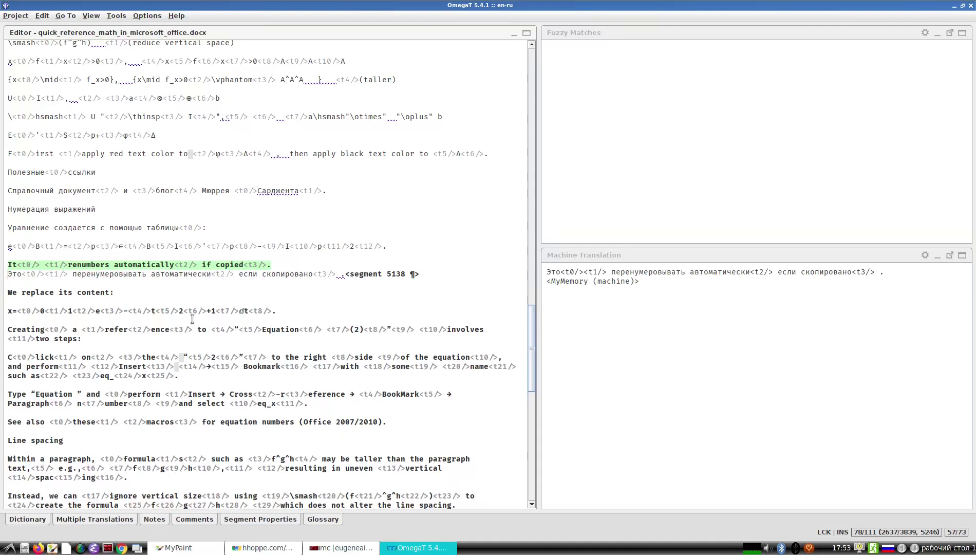
key("Delete")
key("Delete")
key("Delete")
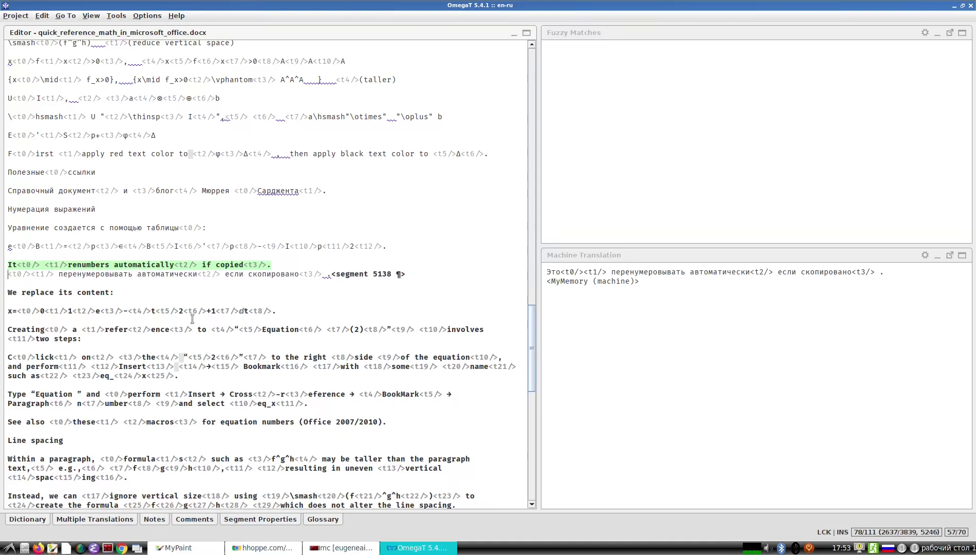
type("Оно")
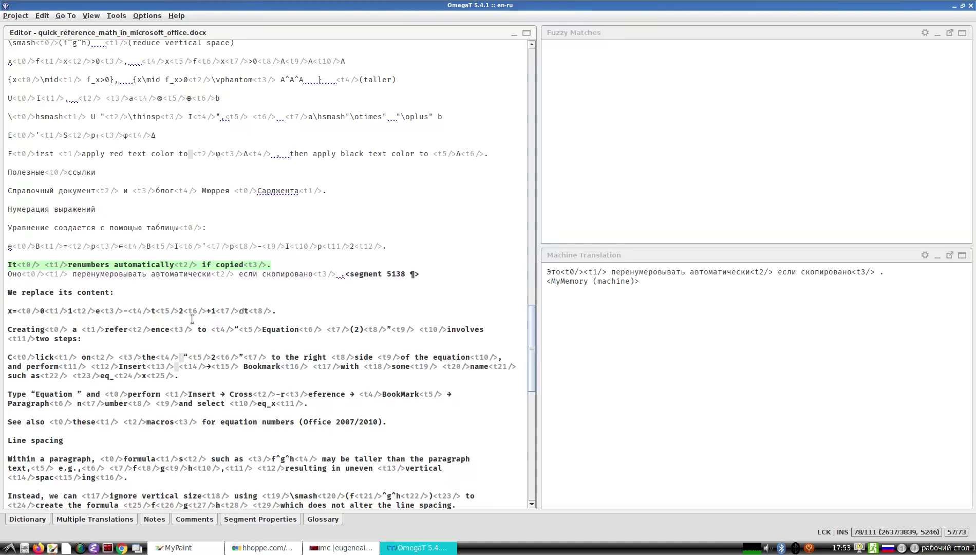
key("Delete")
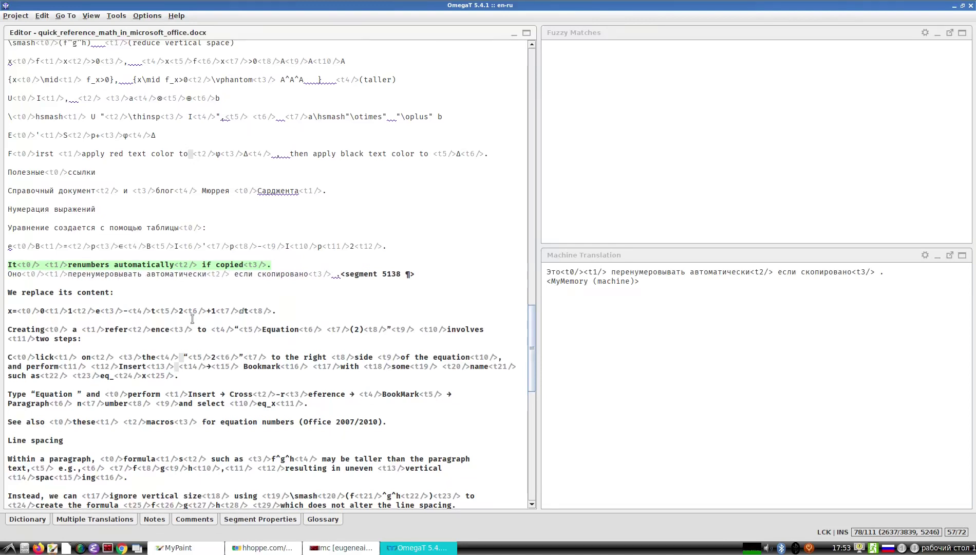
key("BackSpace")
key("BackSpace")
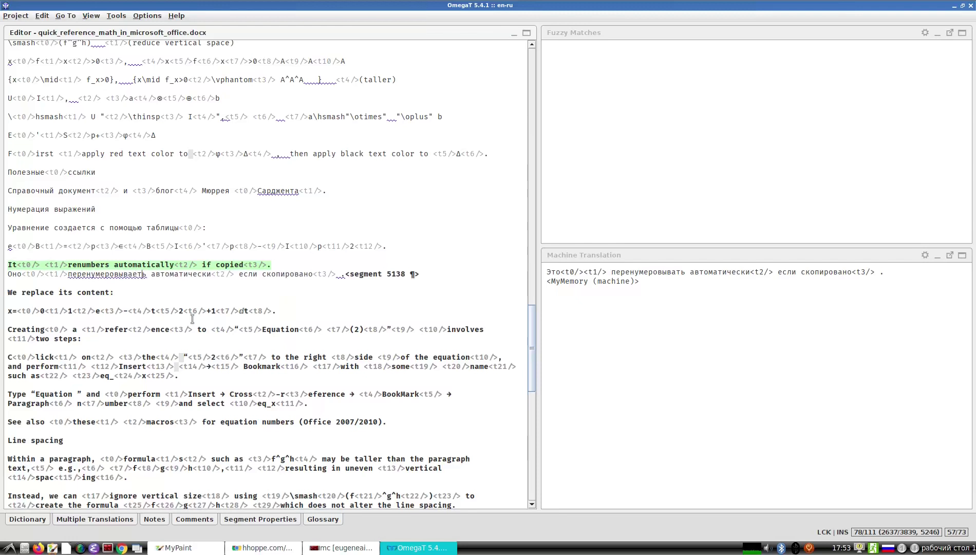
type("ется")
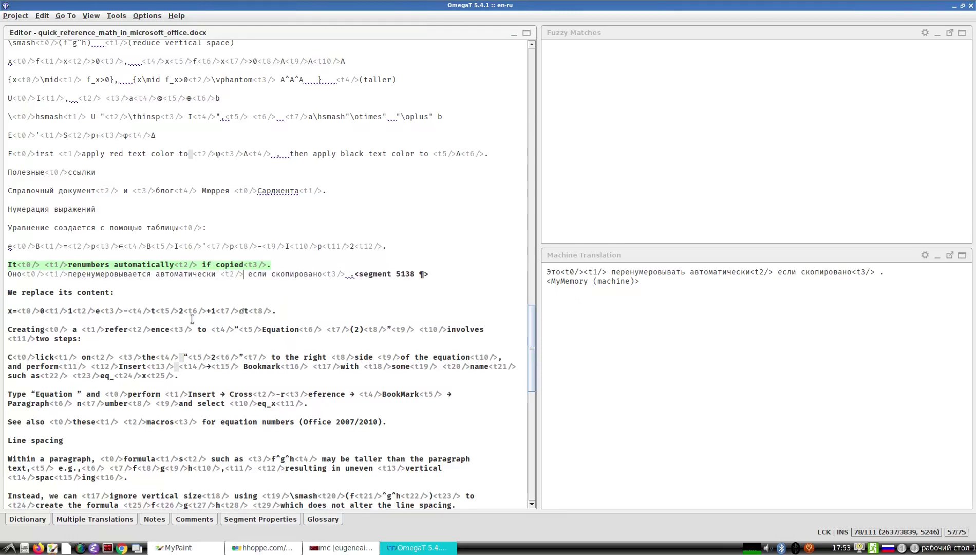
key("Right")
key("Delete")
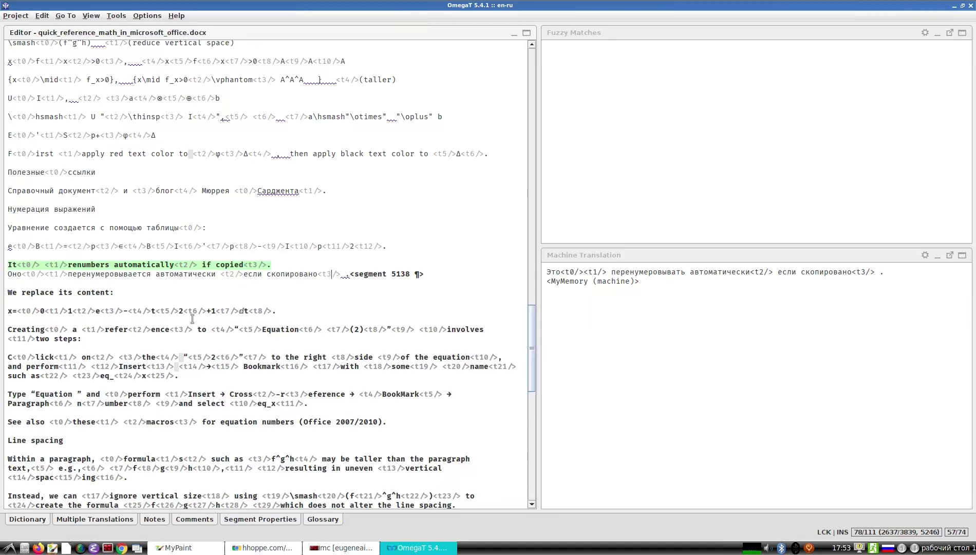
type(".")
key("Return")
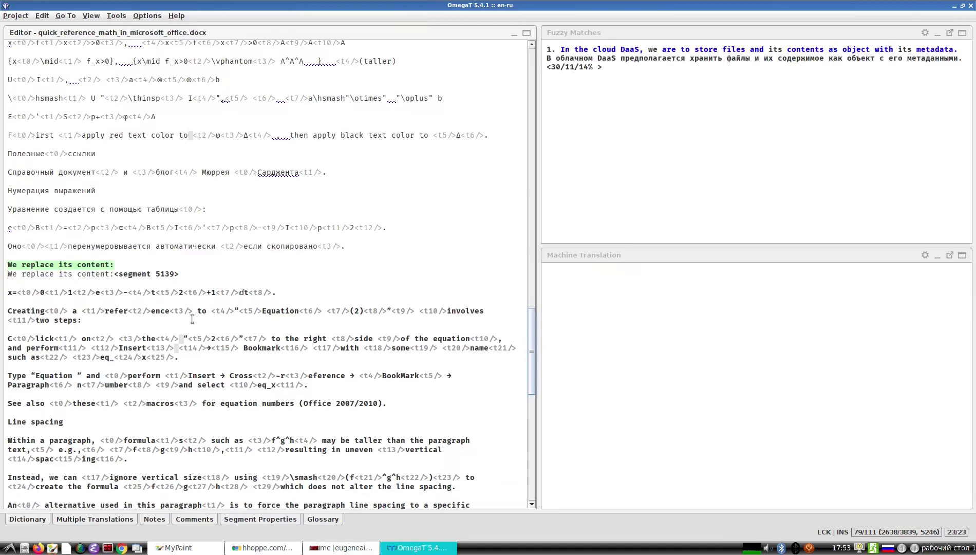
Translate "We replace its content:" with the machine translation "Заменяем его содержимое:" and accept it and the following formula segment.
key("ctrl+m")
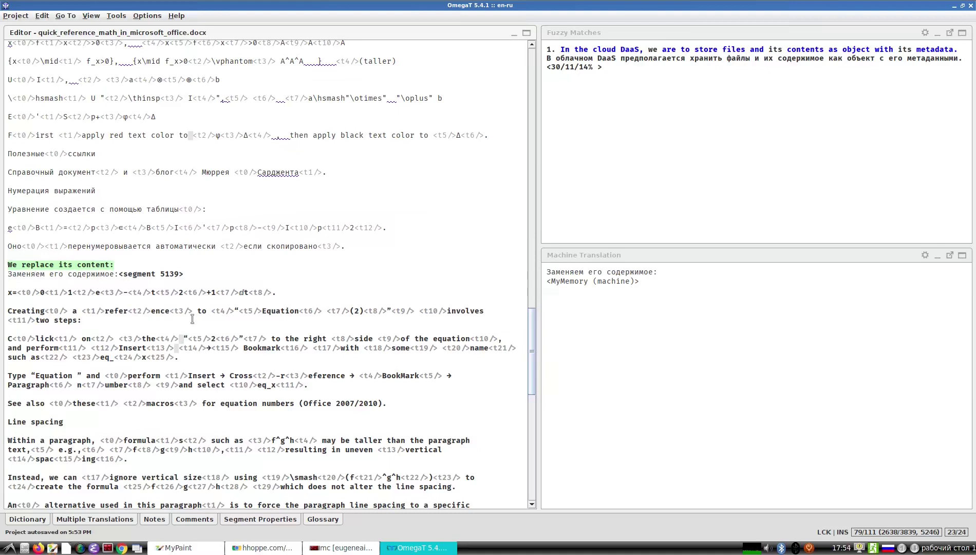
key("Return")
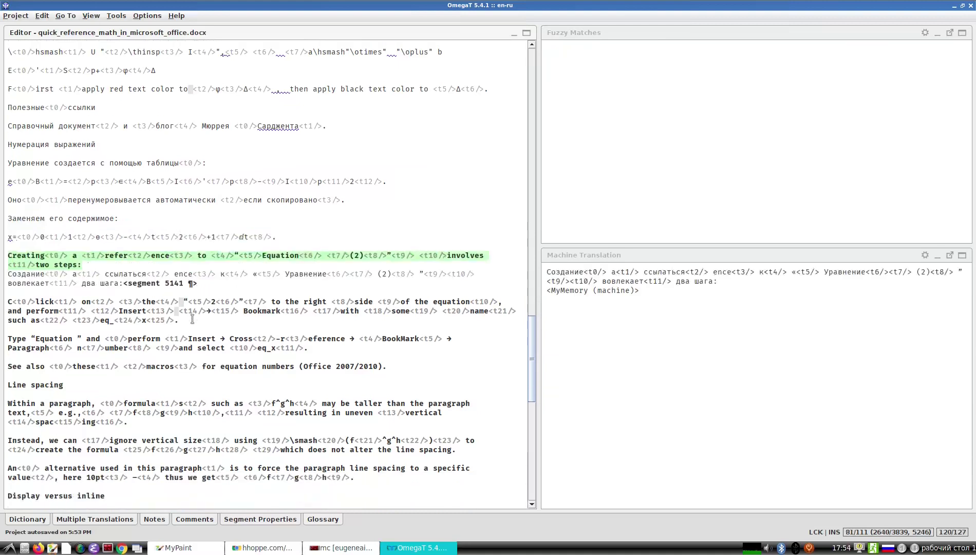
In the machine translation of the reference-creation segment, remove the stray "а" before <t1/> and shorten "ссылаться" to "ссыл".
key("Delete")
key("Right")
key("Right")
key("Right")
key("Right")
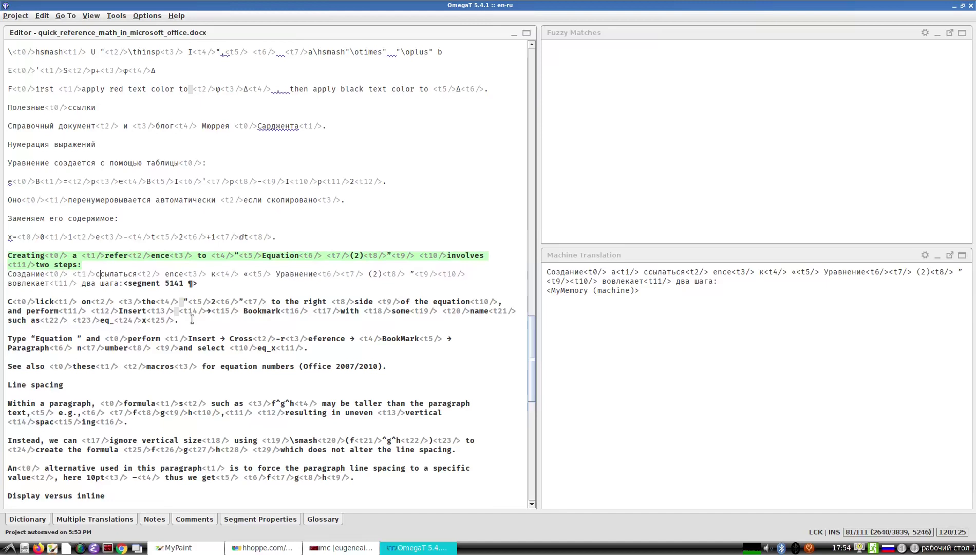
key("Delete")
key("Delete")
key("Delete")
key("Delete")
key("Delete")
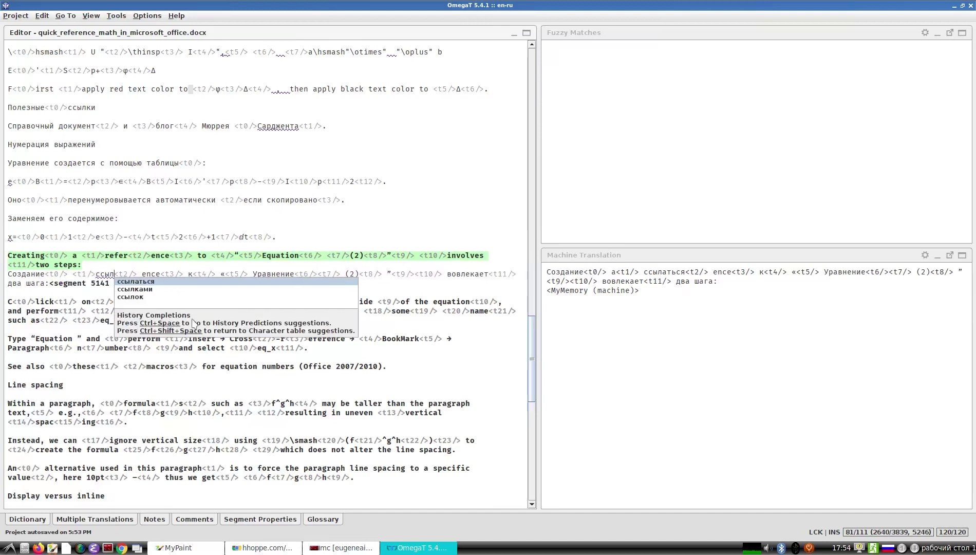
type("ки")
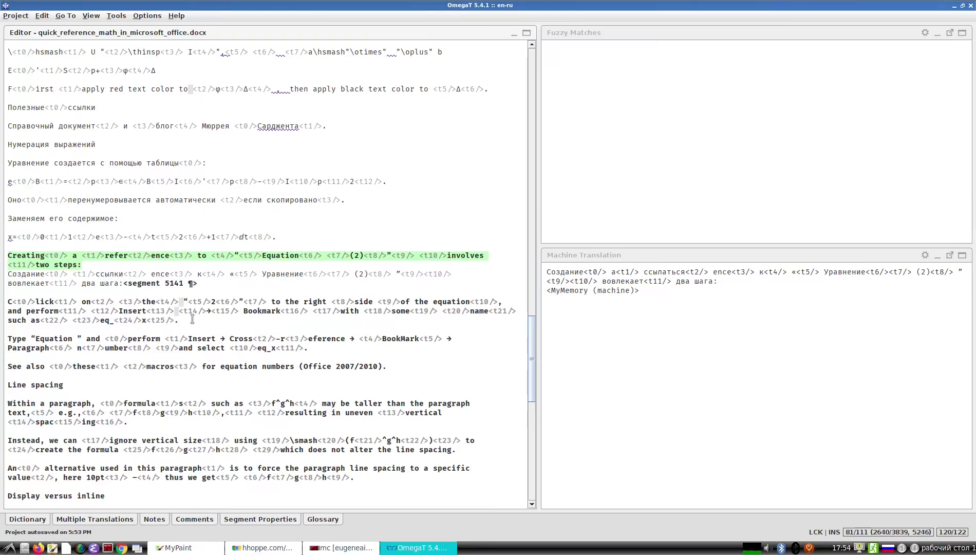
key("Right")
key("Left")
key("Left")
key("Left")
key("Delete")
key("Delete")
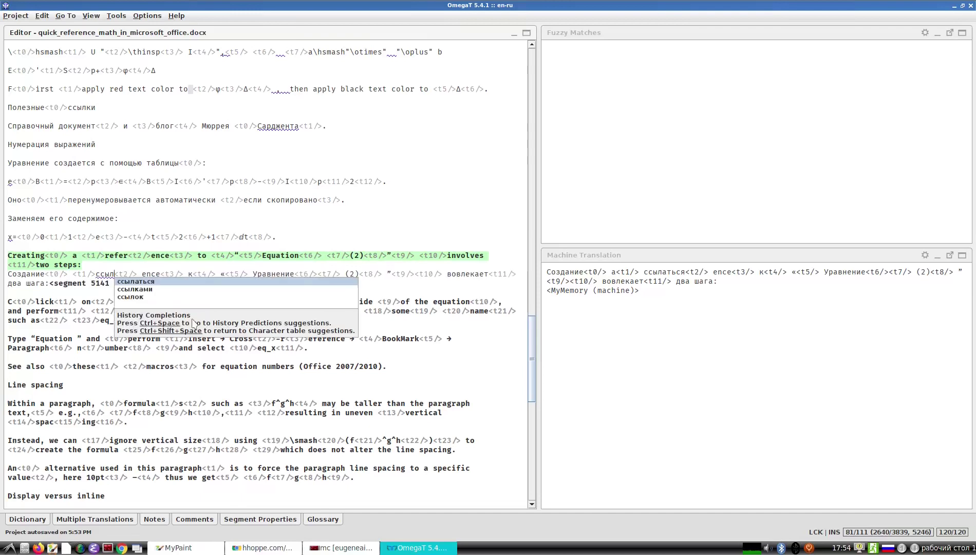
Replace the leftover word fragment between <t2/> and <t3/> with "ки" so the tag splits "ссылки" as in the source.
key("BackSpace")
key("BackSpace")
key("BackSpace")
key("BackSpace")
key("Delete")
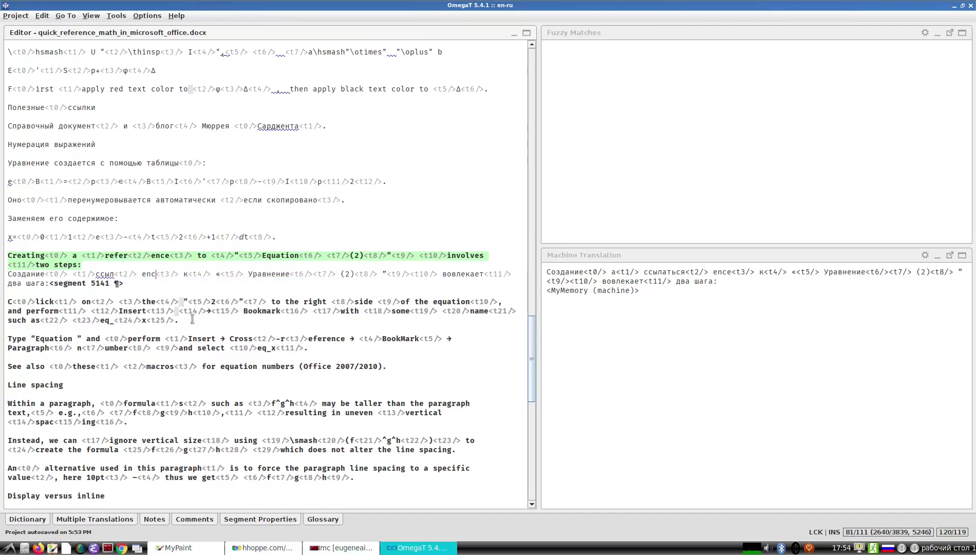
type("ки")
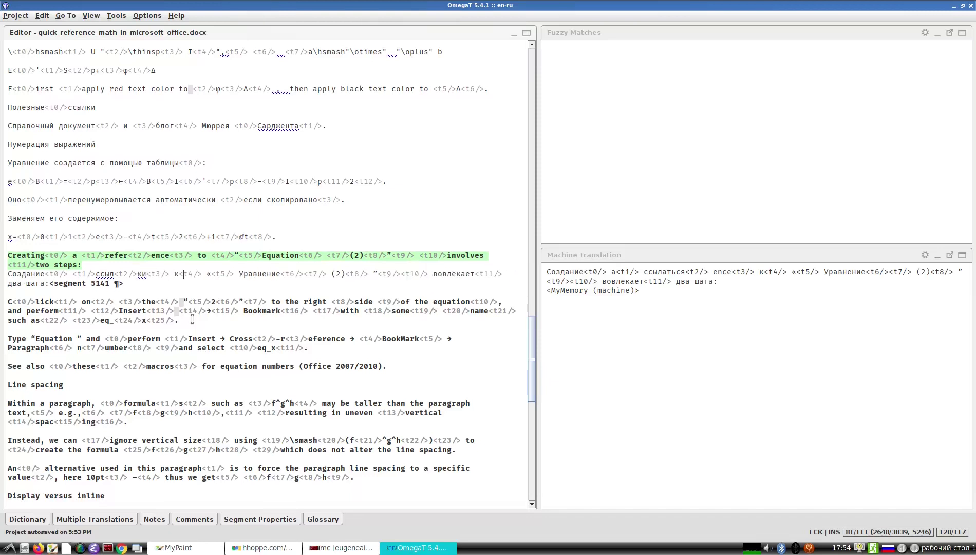
Replace the preposition "к" with "на" and remove the extra space before "Уравнение".
key("BackSpace")
type("на")
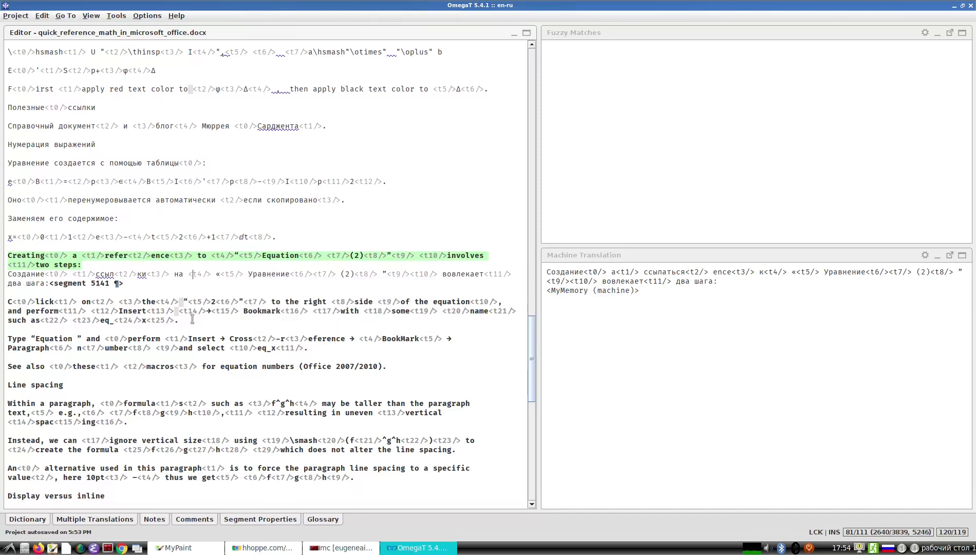
key("Right")
key("BackSpace")
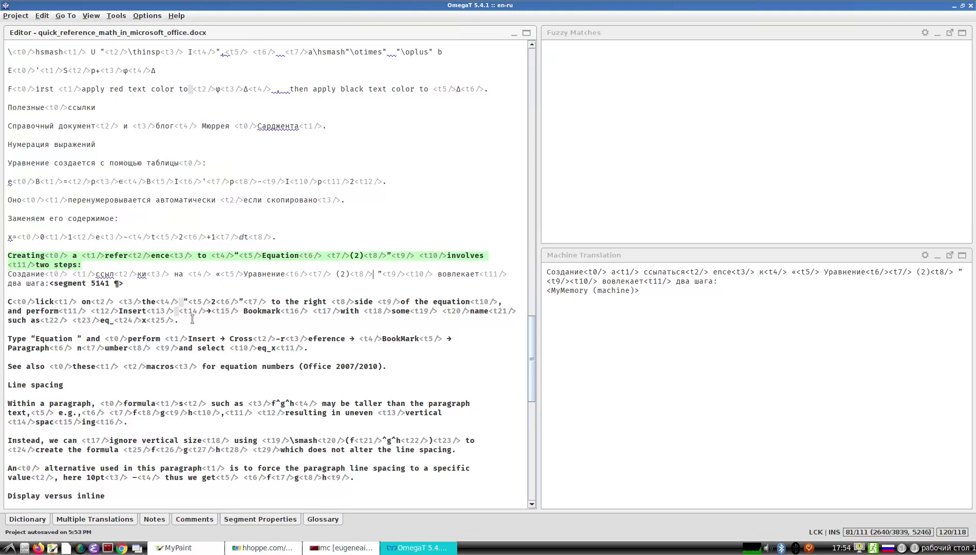
Replace the space and straight closing quote after "(2)<t8/>" with ">>".
key("BackSpace")
key("BackSpace")
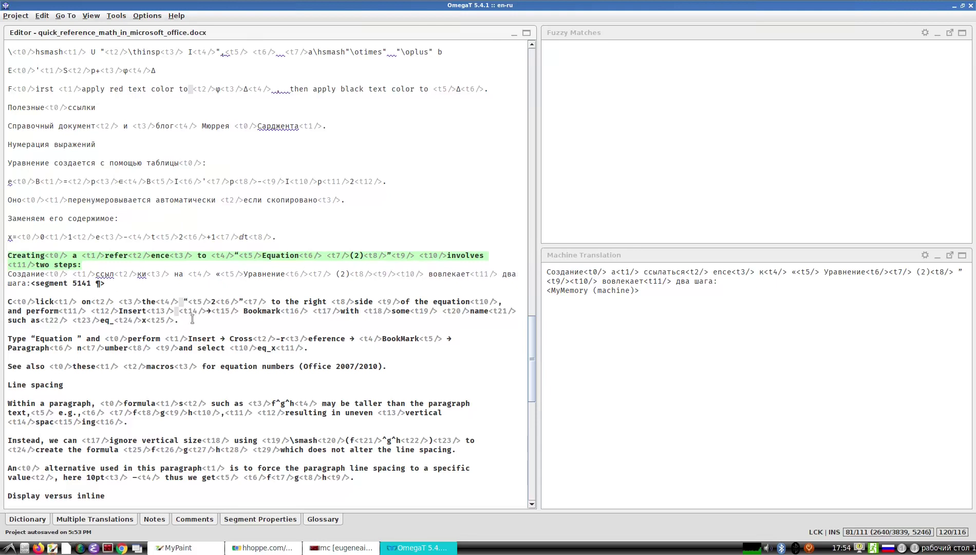
type("»")
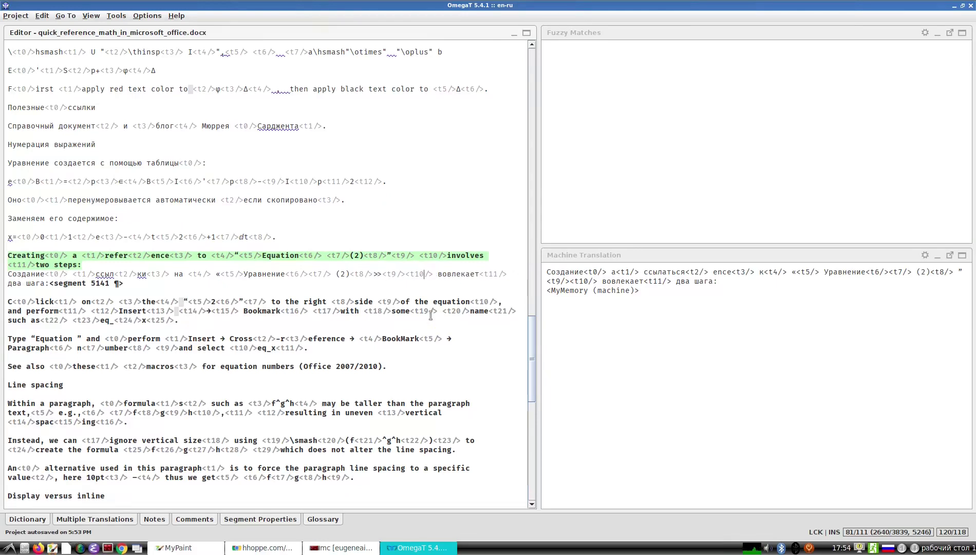
Replace the quoted word "Уравнение" with lowercase "выражение".
key("Left")
key("Left")
key("Delete")
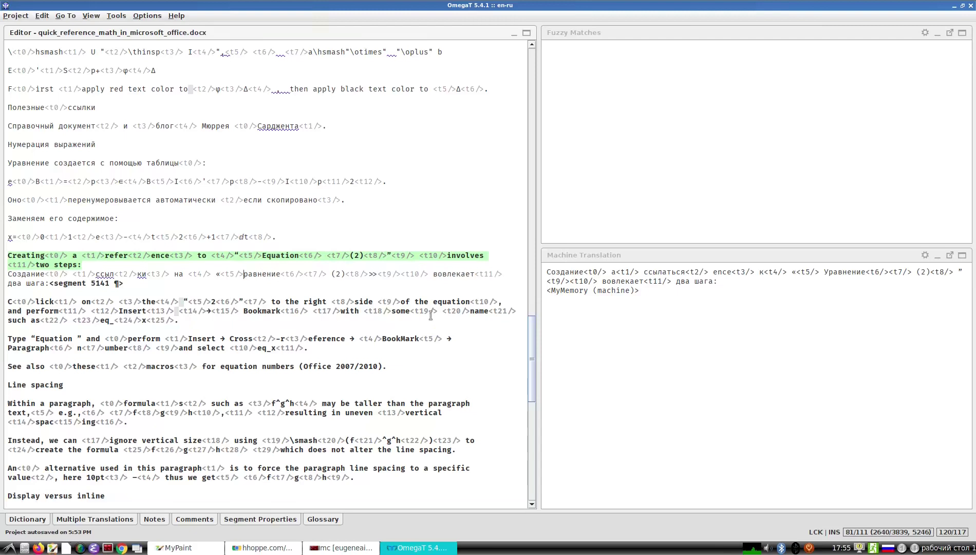
type("у")
key("ctrl+Right")
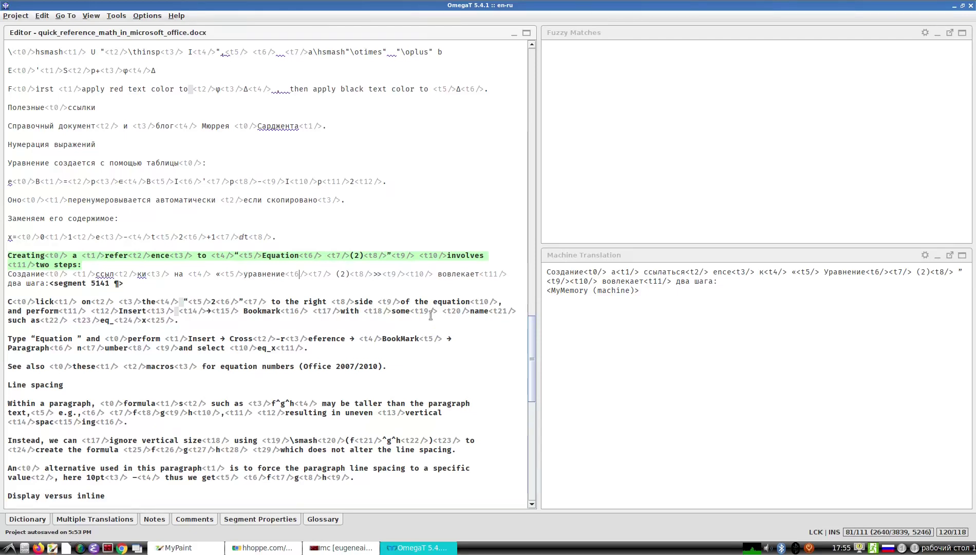
key("ctrl+BackSpace")
type("выра")
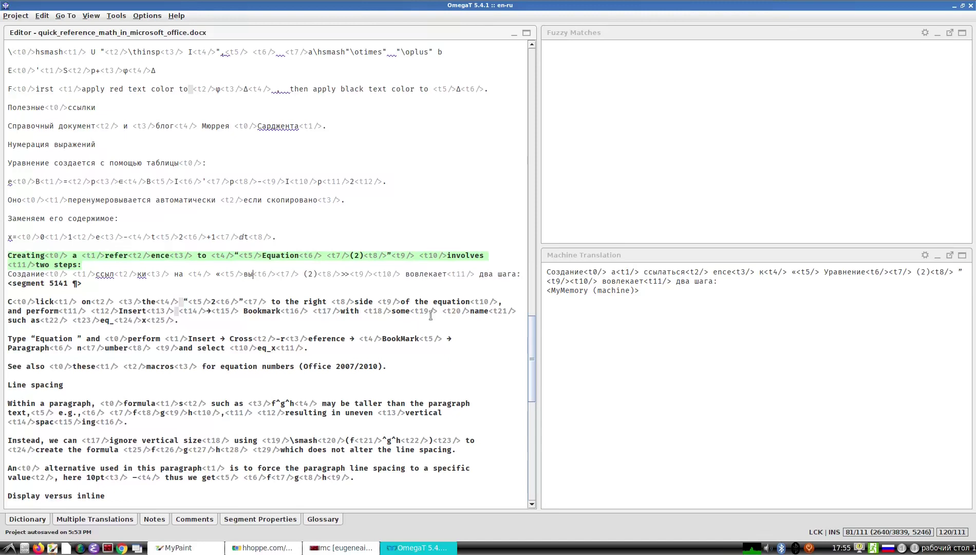
type("жение")
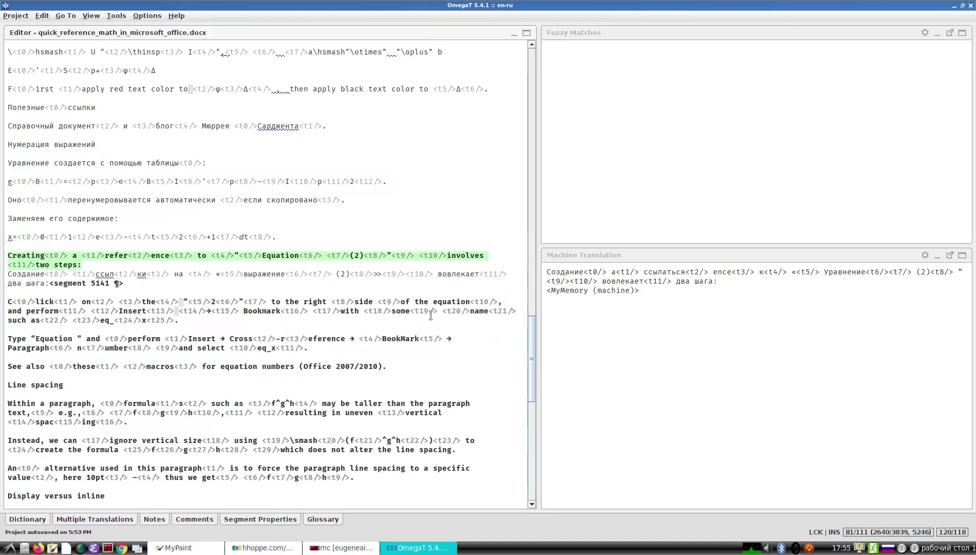
Replace "вовлекает" with "состоит из" between <t10/> and <t11/>, without a space after <t10/>.
key("Right")
key("Right")
key("Right")
key("Right")
key("Delete")
key("Delete")
key("Delete")
key("Delete")
key("Delete")
key("Delete")
key("Delete")
key("Delete")
key("Delete")
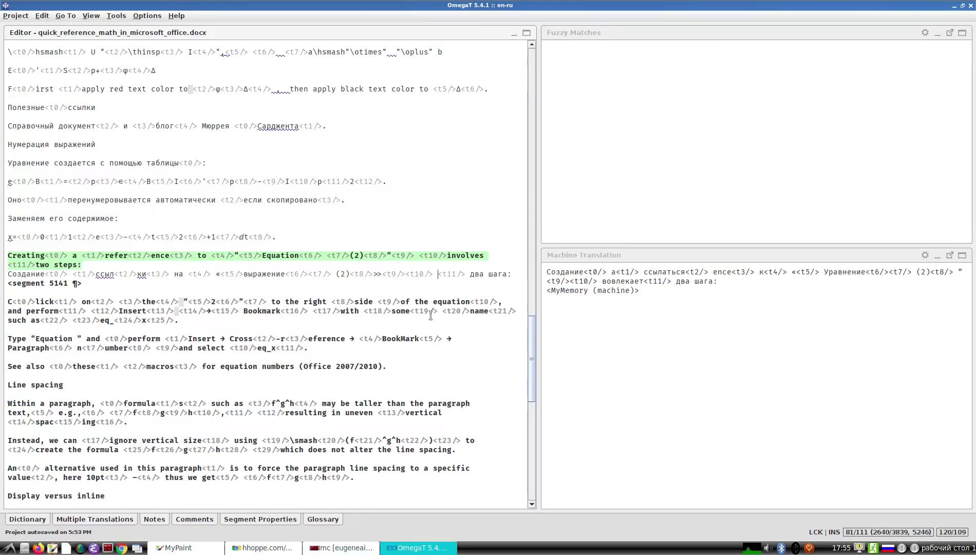
key("BackSpace")
key("Left")
key("Left")
key("Left")
key("Left")
key("Right")
key("Right")
key("Right")
key("Right")
key("Right")
key("Right")
type("состоит и")
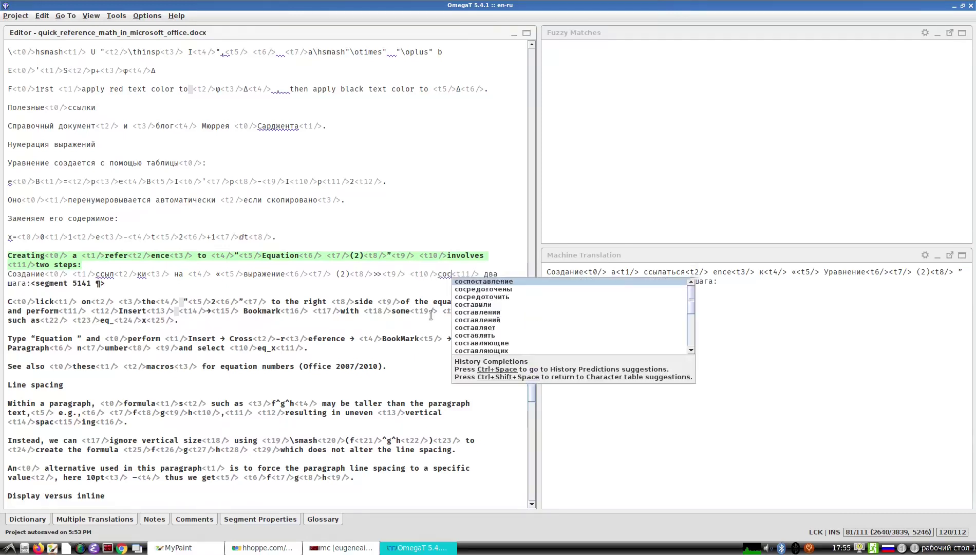
type("з")
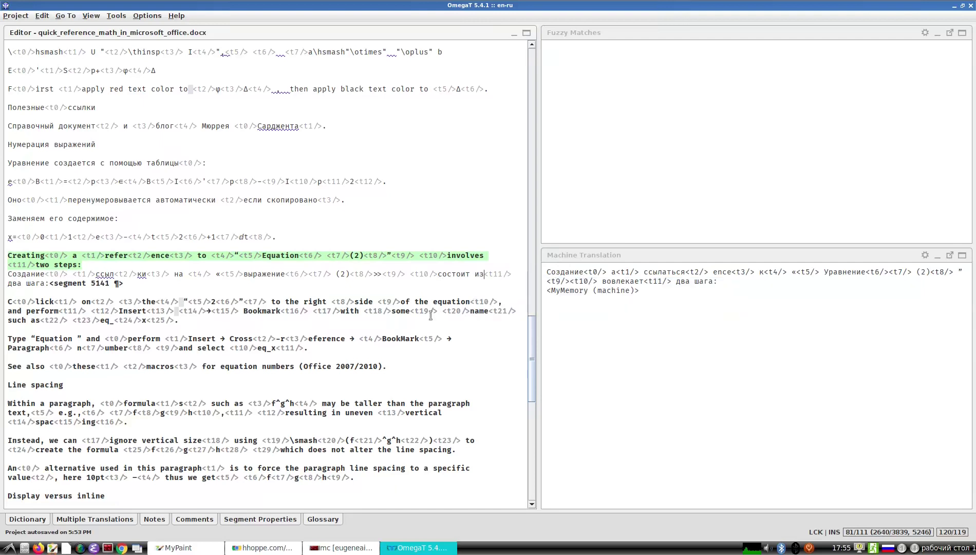
Change "два шага" to "двух шагов", accept the segment and create the project's translated documents.
key("Right")
key("Right")
key("BackSpace")
type("ух")
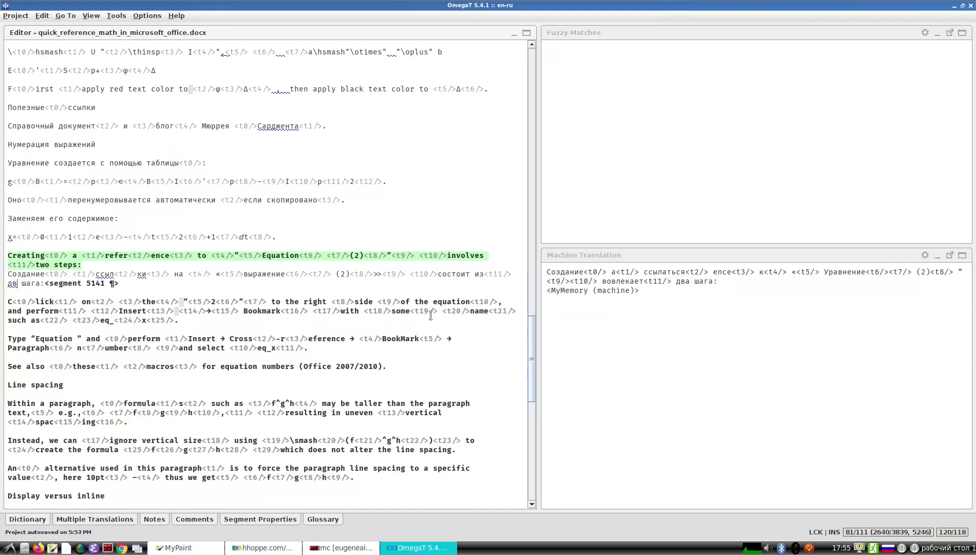
key("Right")
key("BackSpace")
type("ов")
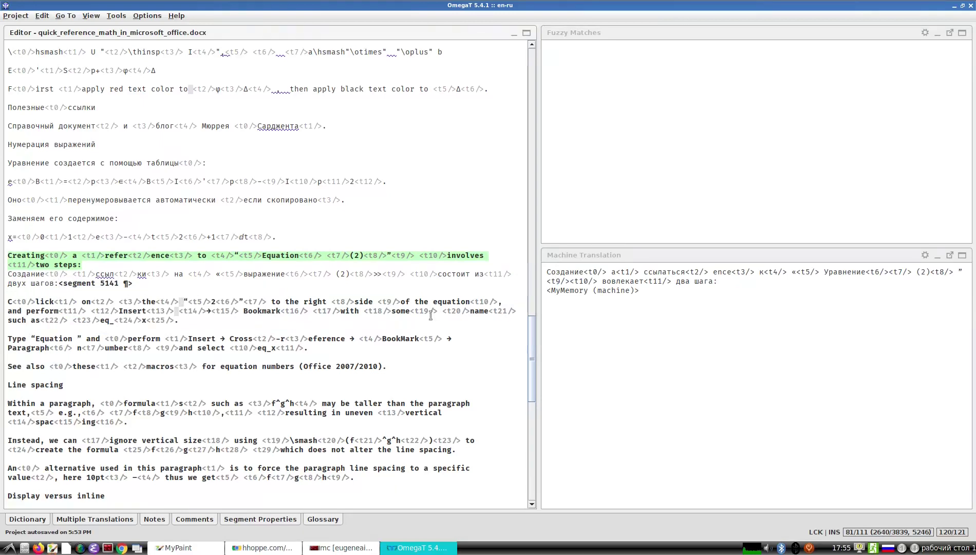
key("Return")
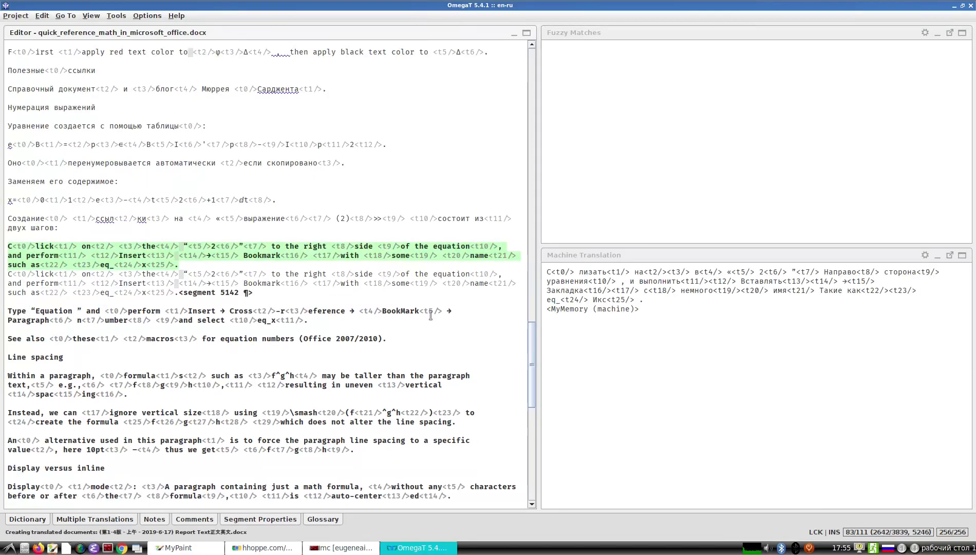
Switch to the Midnight Commander terminal and go from the source folder to ~/projects/text/tr/en-ru/target.
left_click(362, 549)
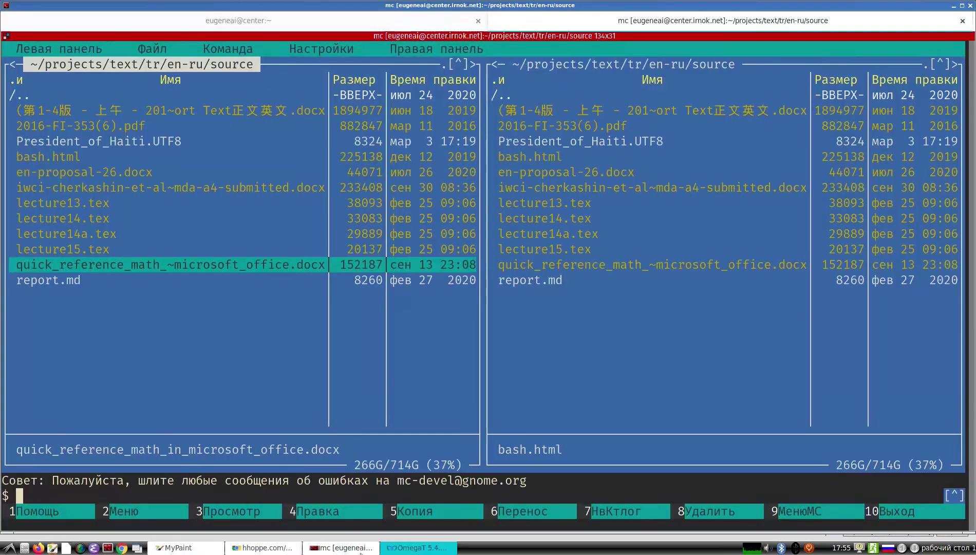
key("Up")
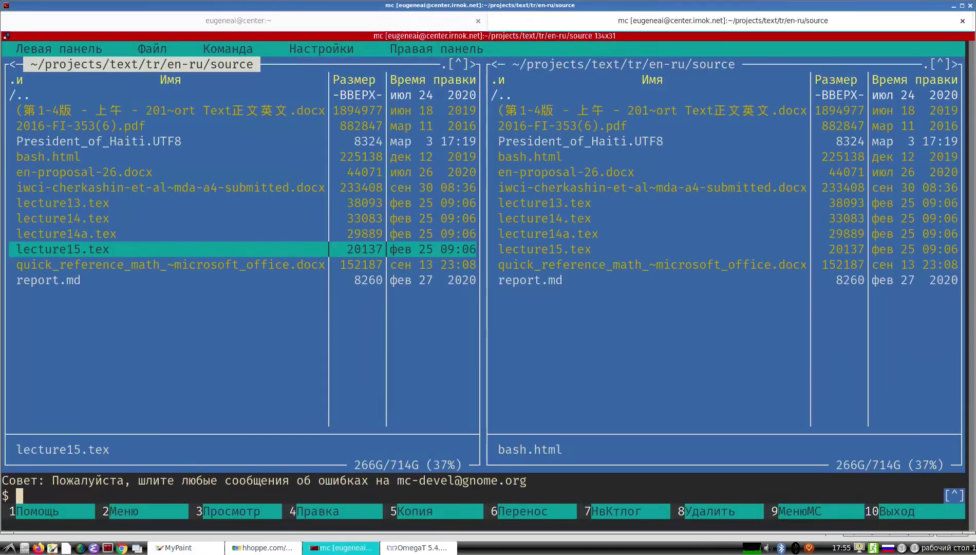
key("Up")
key("Up")
key("Home")
key("Return")
key("Down")
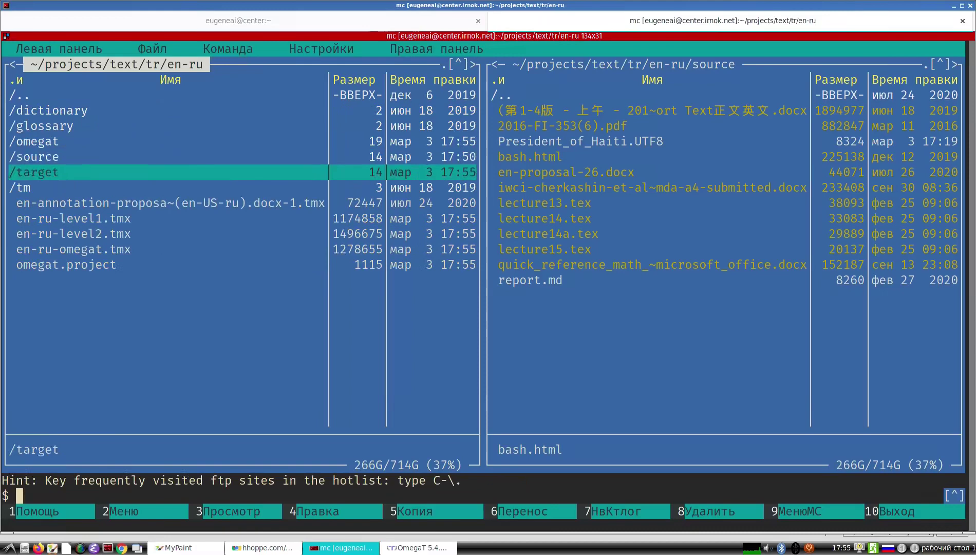
key("Return")
key("Return")
key("Return")
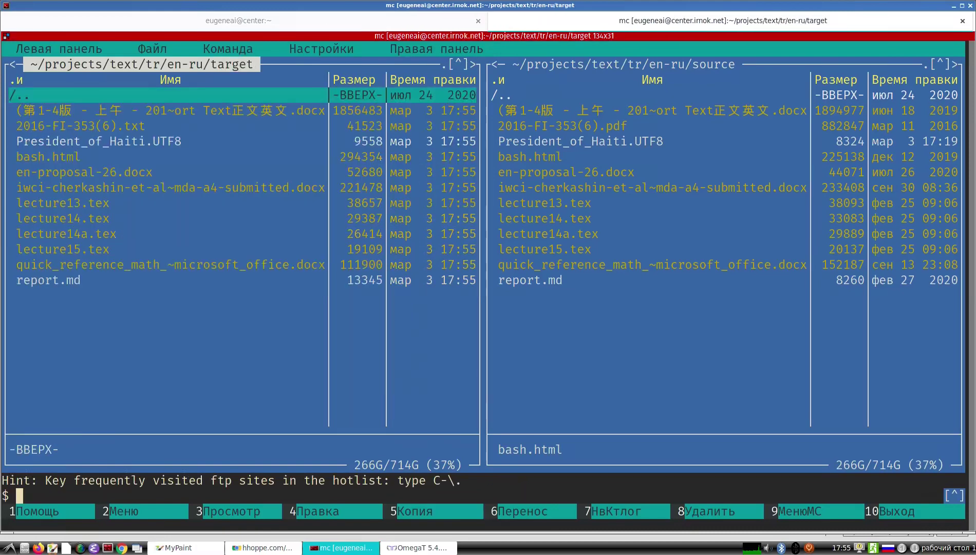
Open quick_reference_math_in_microsoft_office.docx from the target folder in LibreOffice, ignoring the file error and continuing to load it.
key("Down")
key("Down")
key("Down")
key("Down")
key("Down")
key("Down")
key("Down")
key("Down")
key("Down")
key("Down")
key("Down")
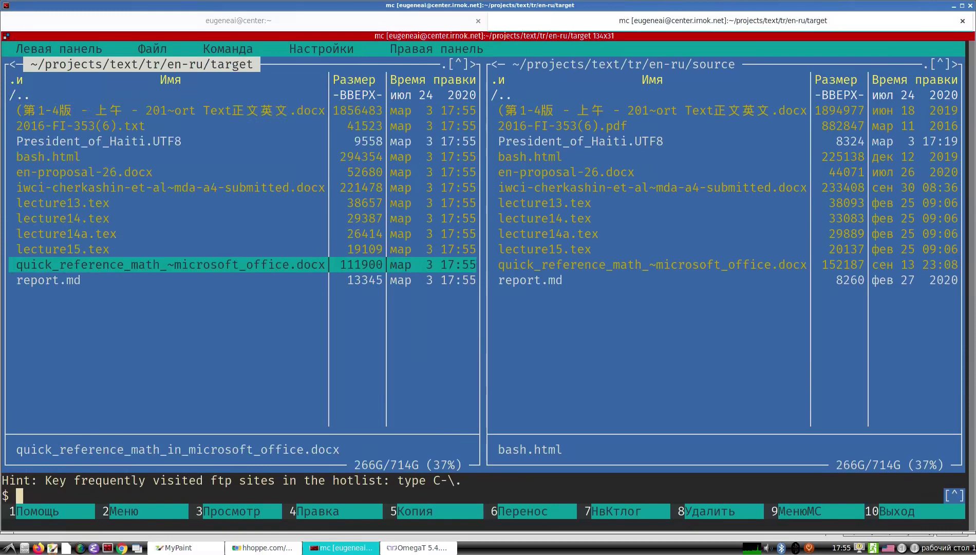
type("libreoffice %f")
key("Return")
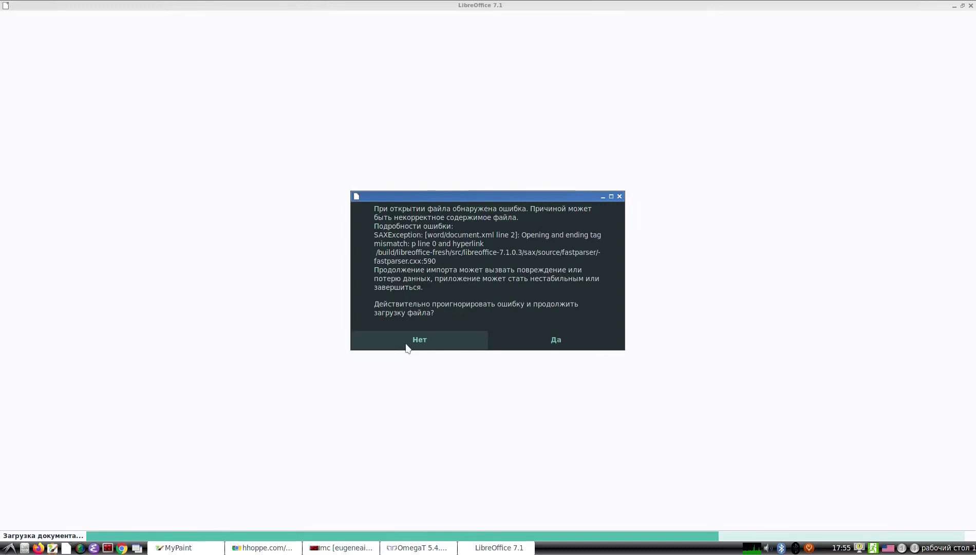
left_click(540, 344)
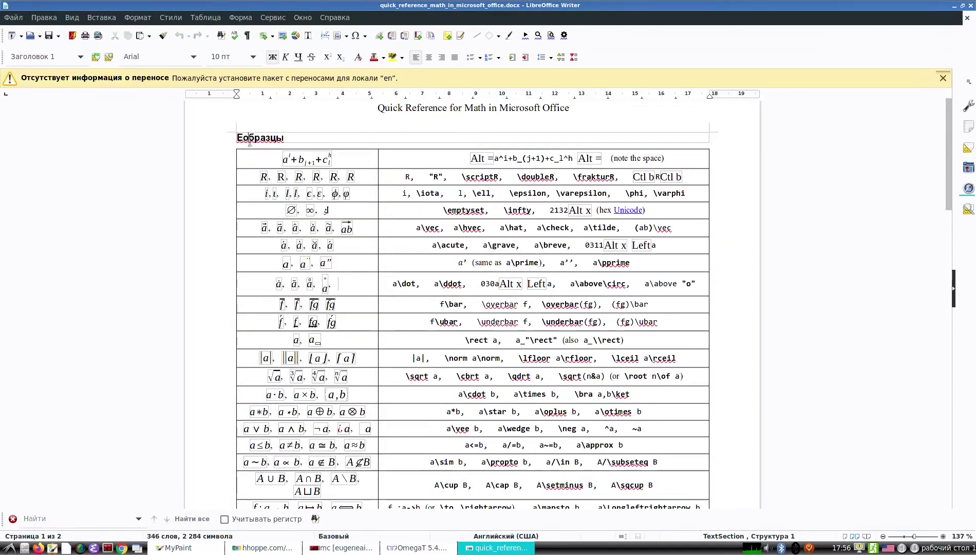
Examine the generated translation on both pages for translated headings, formulas and missing text, and quit LibreOffice.
scroll(387, 224, "down", 15)
scroll(386, 225, "down", 3)
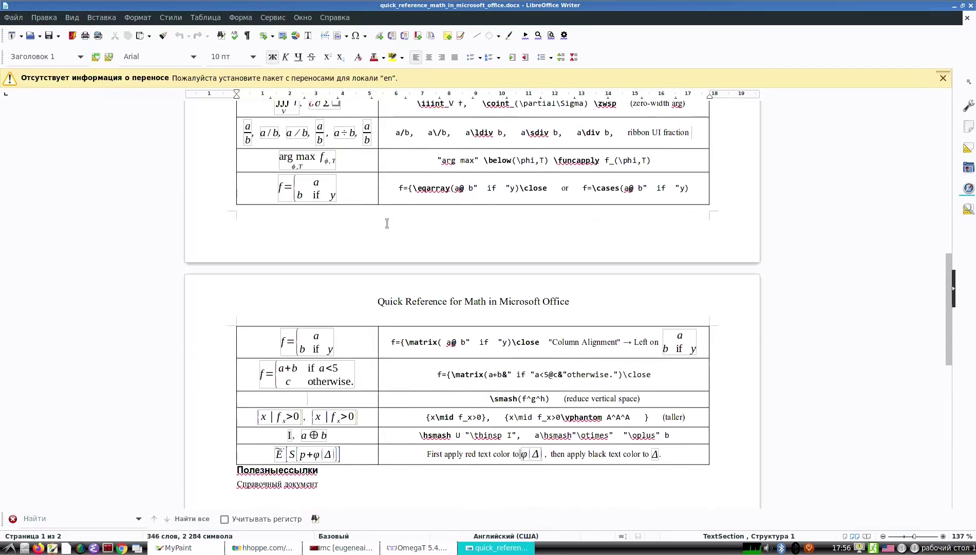
scroll(386, 225, "up", 13)
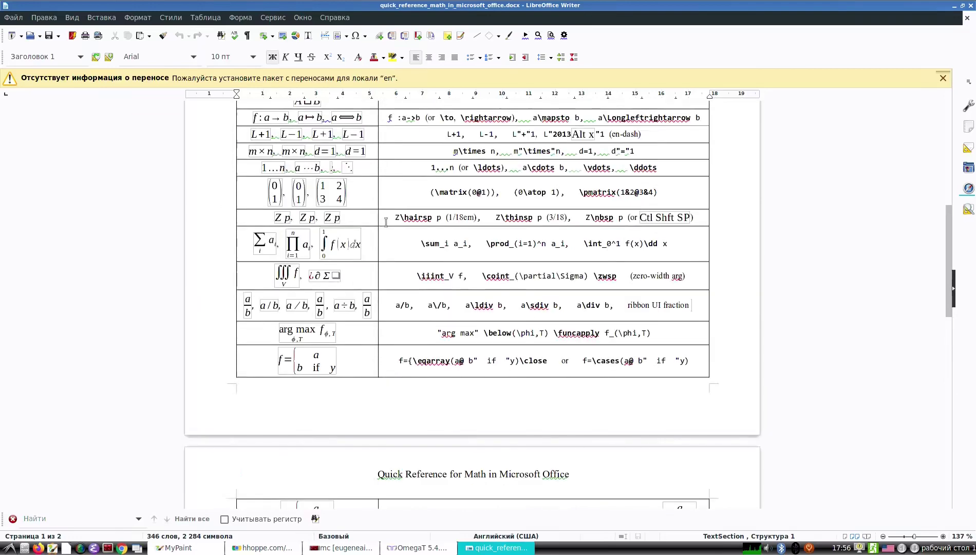
scroll(385, 222, "down", 5)
scroll(385, 222, "down", 13)
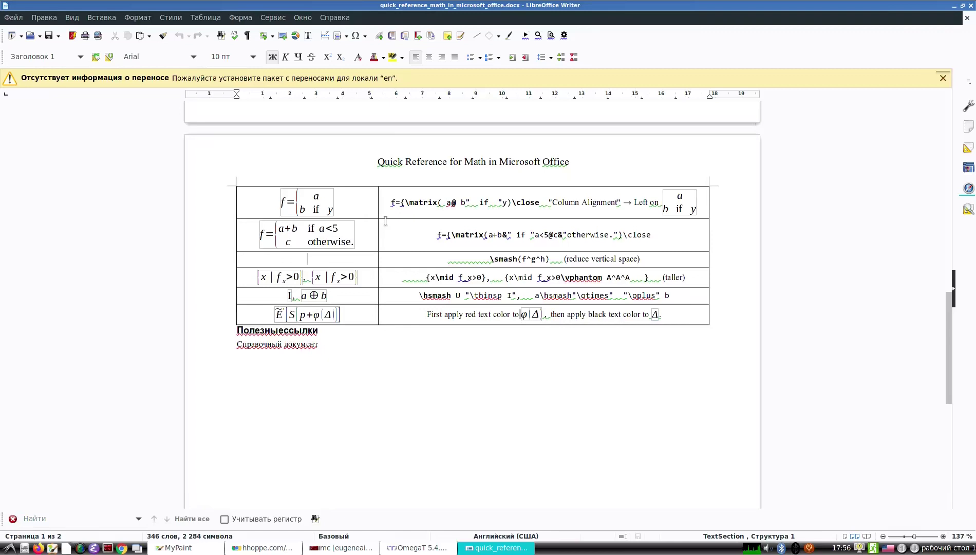
scroll(386, 221, "down", 15)
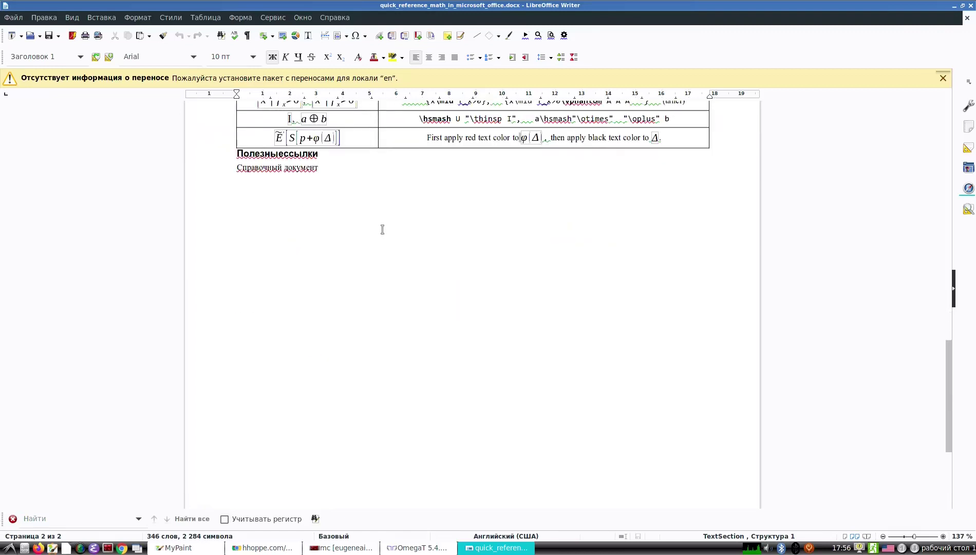
scroll(383, 229, "up", 15)
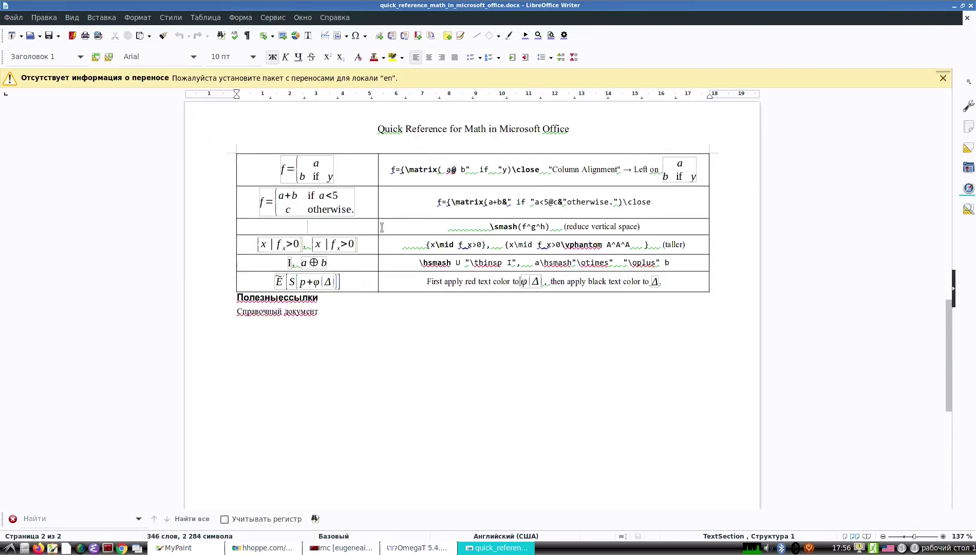
scroll(449, 323, "up", 7)
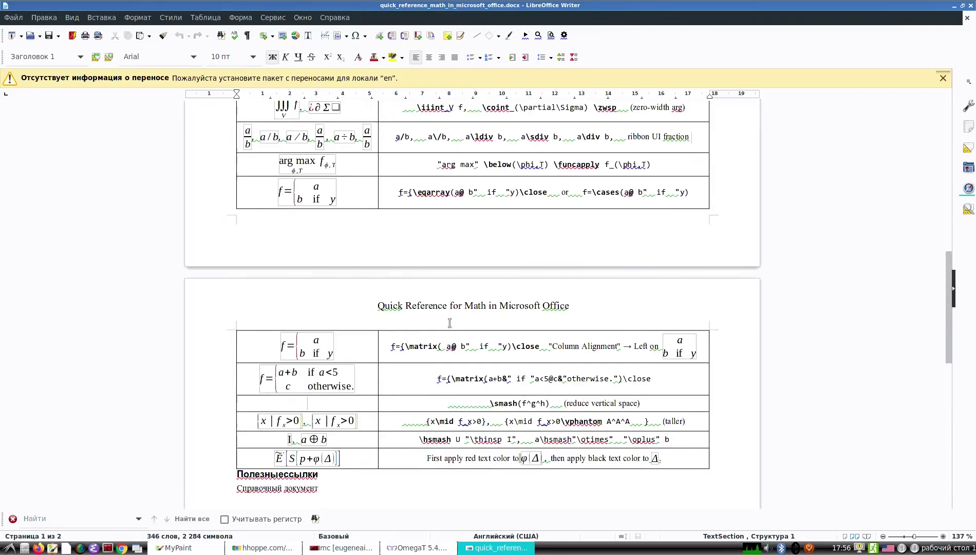
scroll(449, 329, "up", 15)
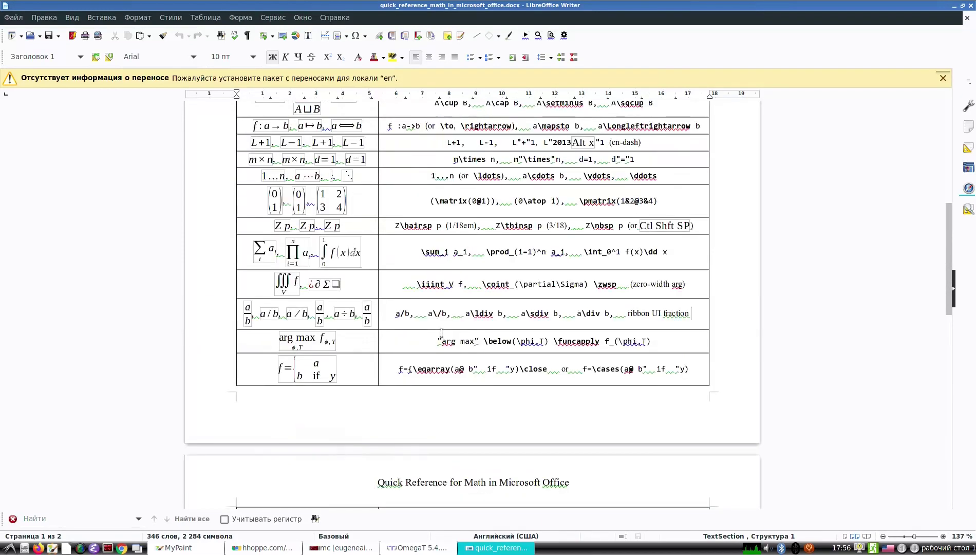
scroll(443, 327, "up", 3)
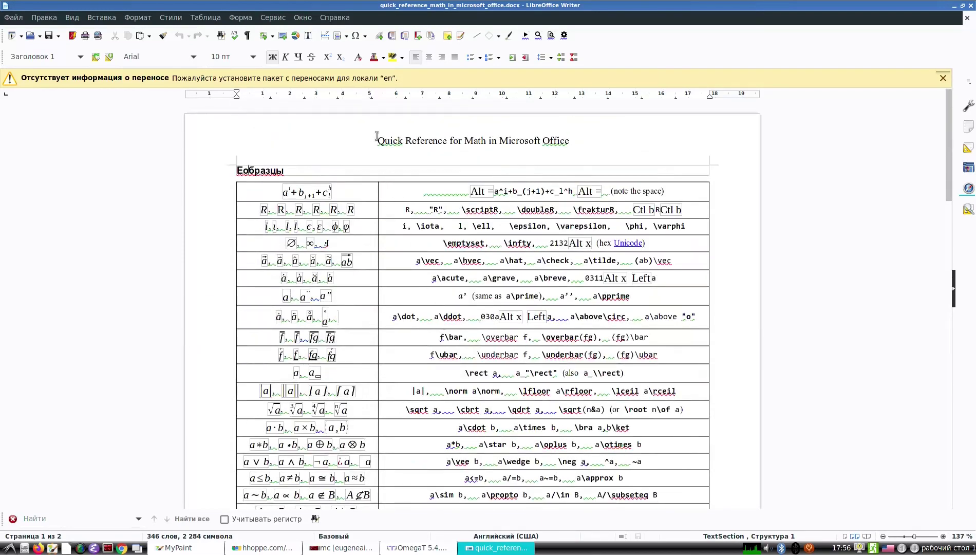
left_click(14, 18)
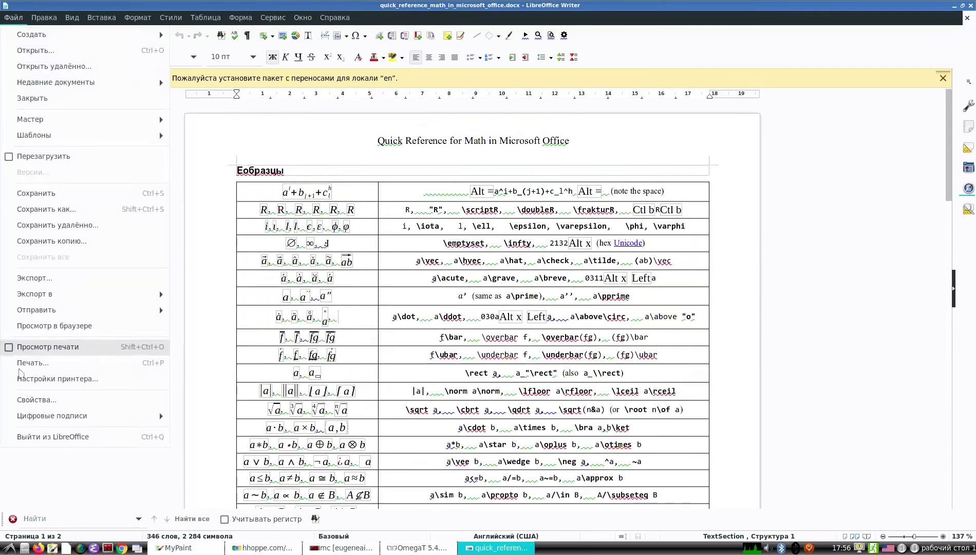
left_click(47, 436)
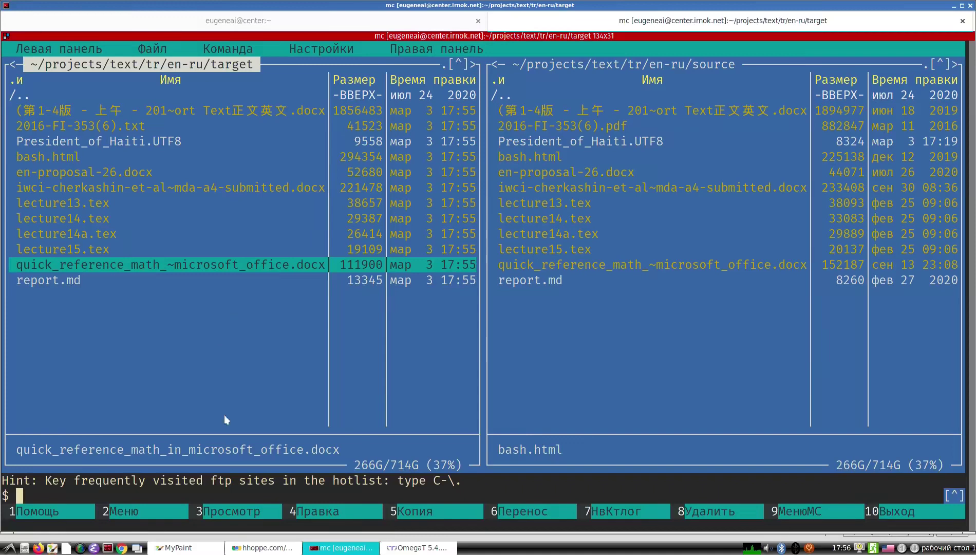
Switch back to OmegaT and review the translated segments above the current one.
left_click(394, 548)
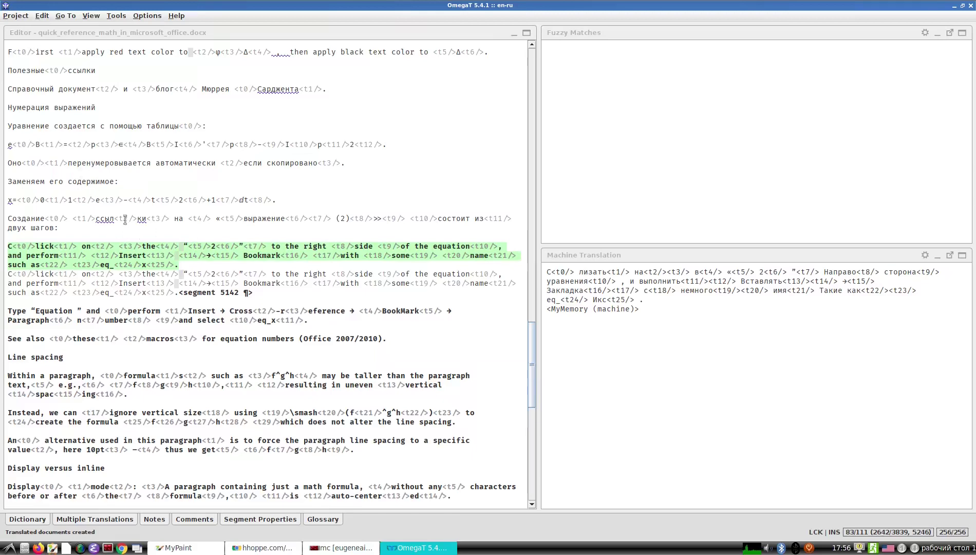
scroll(88, 226, "up", 15)
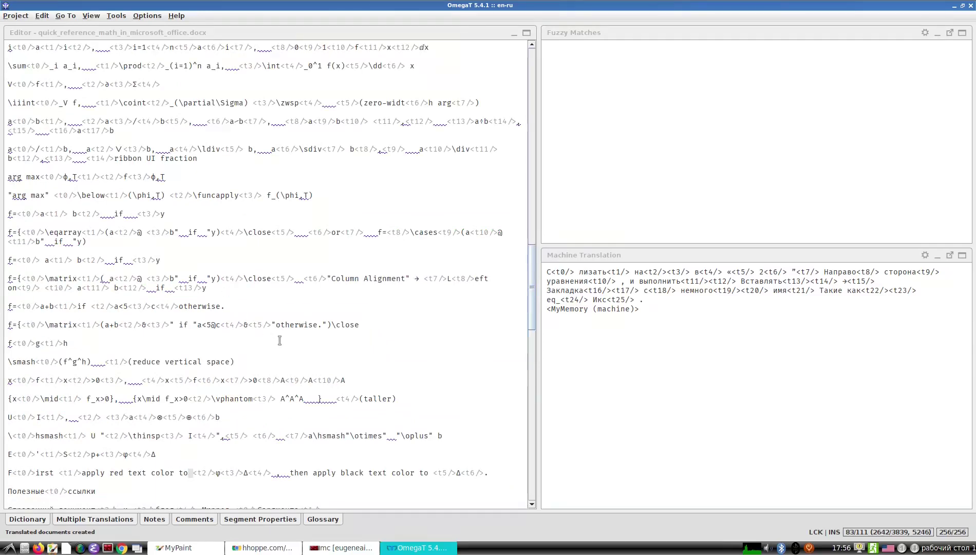
scroll(279, 340, "down", 7)
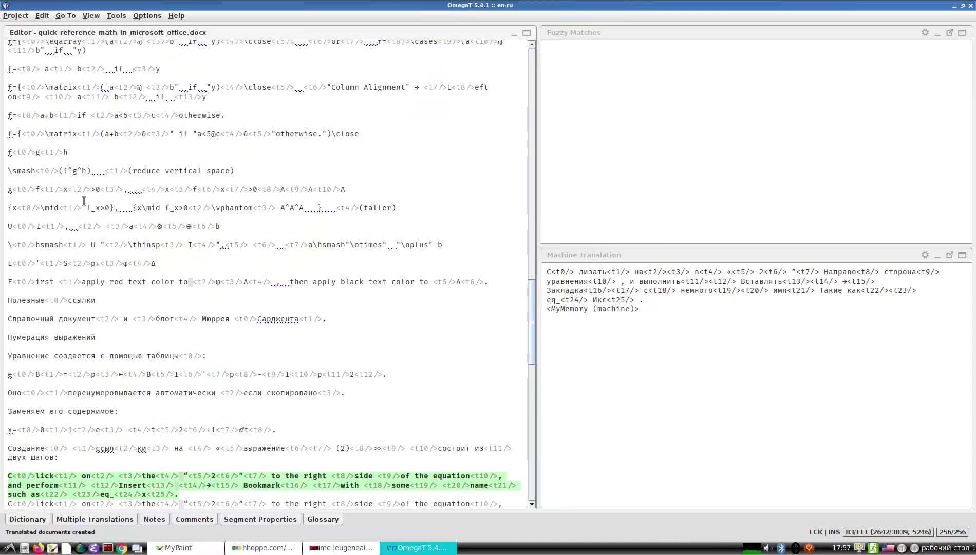
left_click(42, 16)
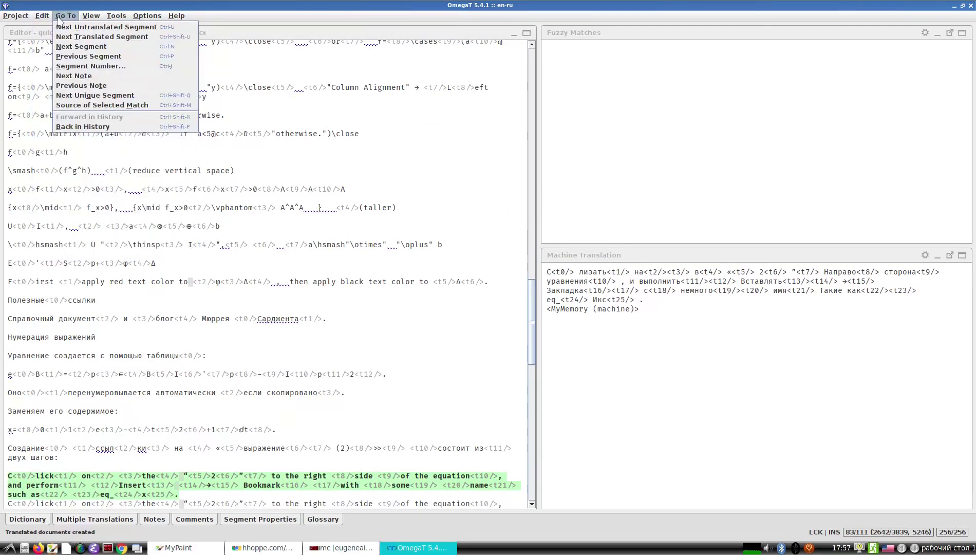
left_click(25, 17)
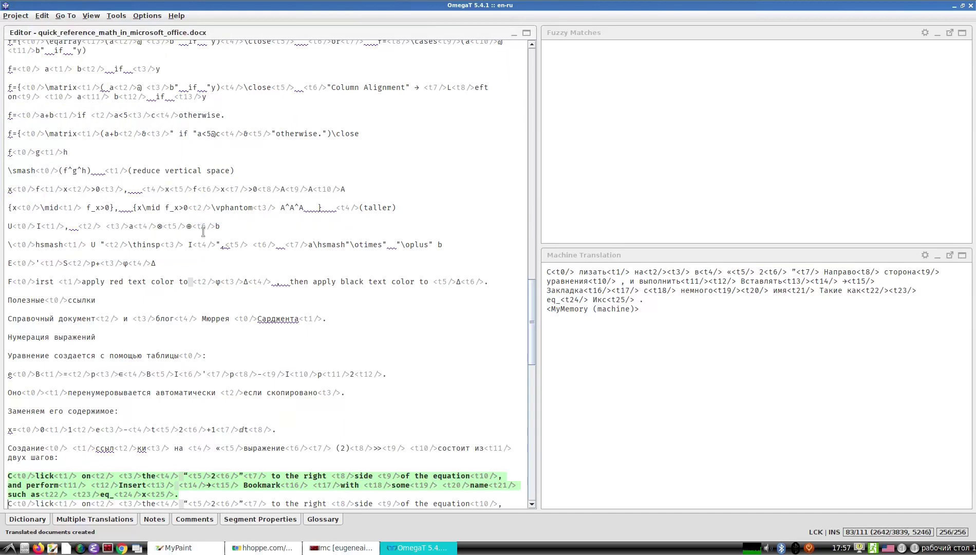
Switch to the Chrome browser and search Google for "mymemory" in a new tab.
left_click(247, 549)
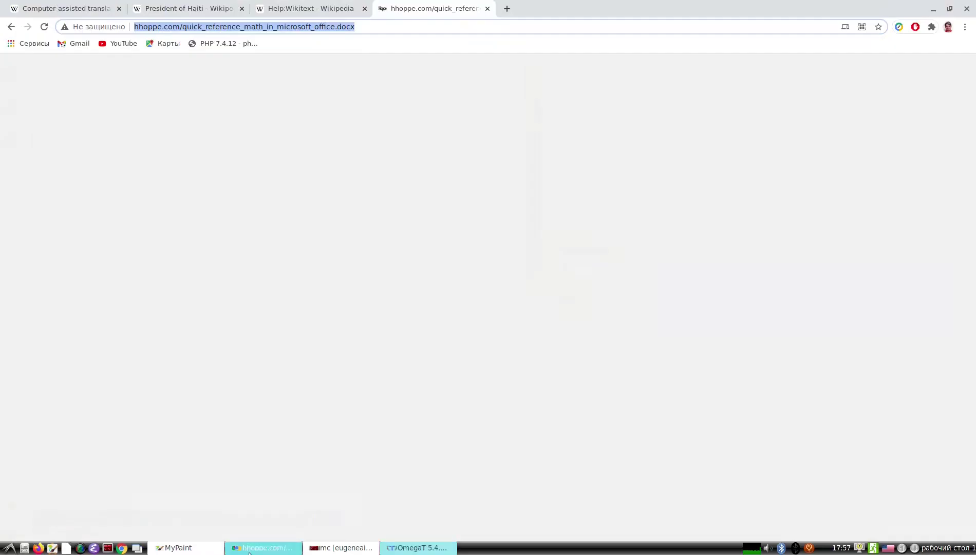
left_click(507, 9)
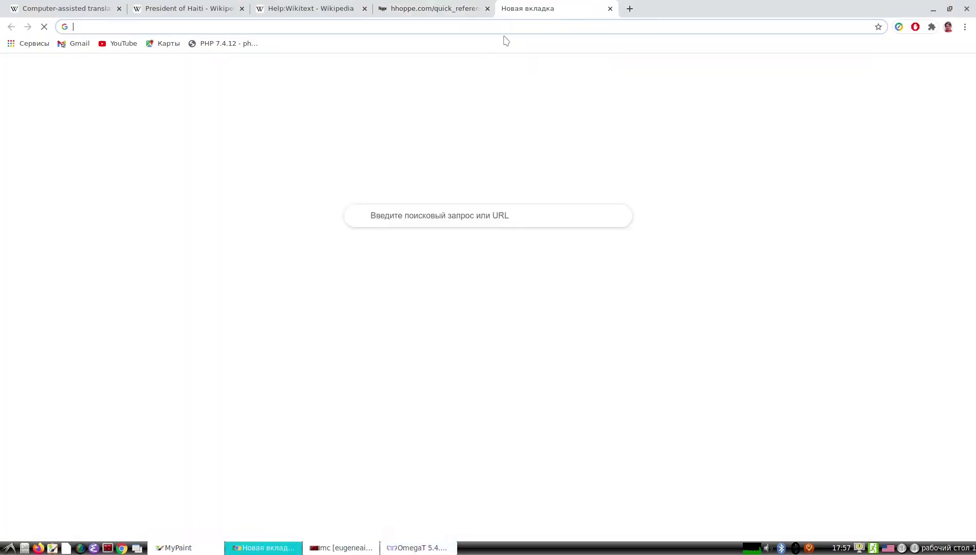
type("mym")
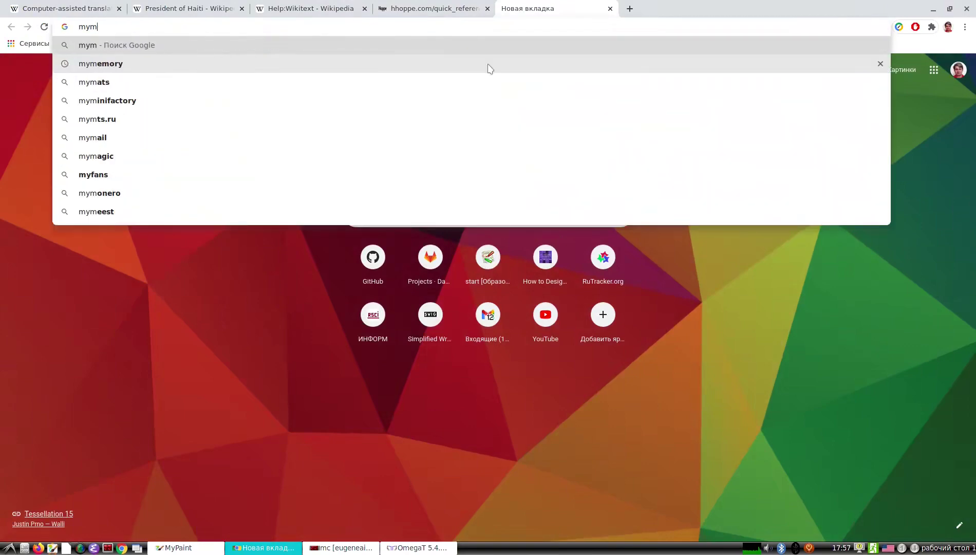
type("e")
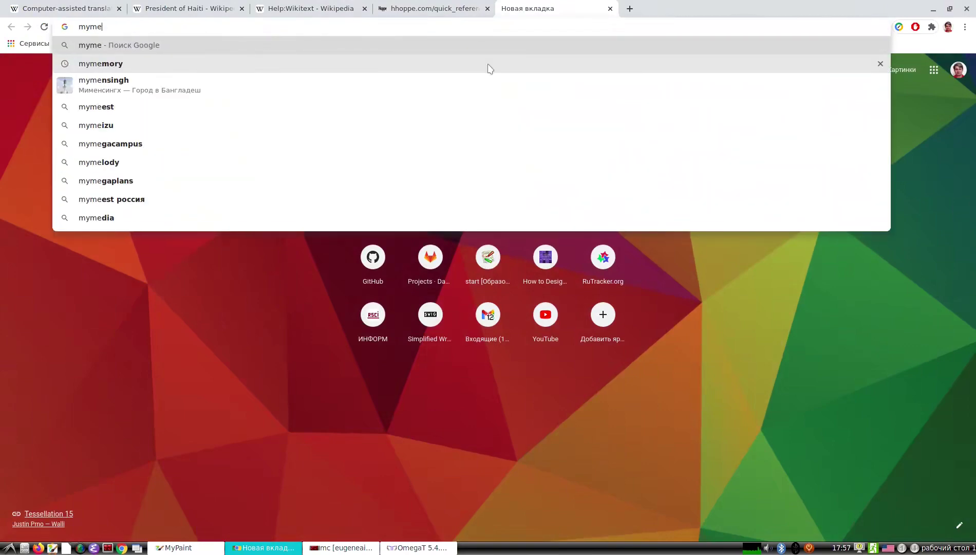
left_click(488, 65)
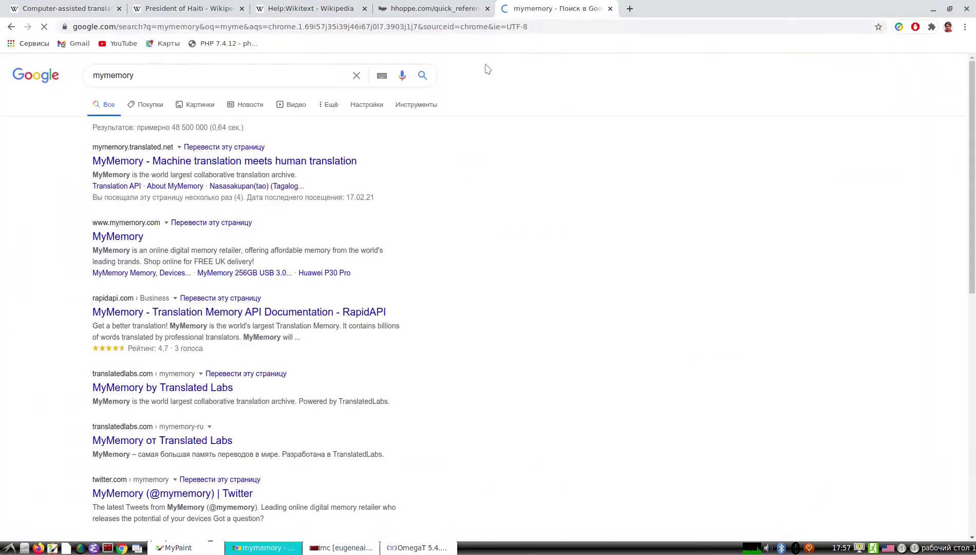
Return to OmegaT, open the Preferences dialog, and move and enlarge it so that all categories fit.
left_click(398, 547)
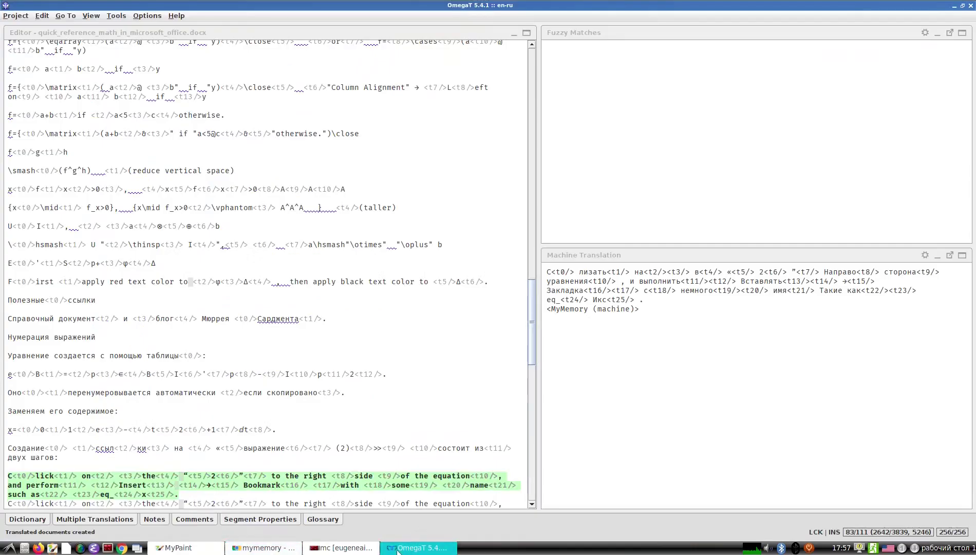
left_click(156, 18)
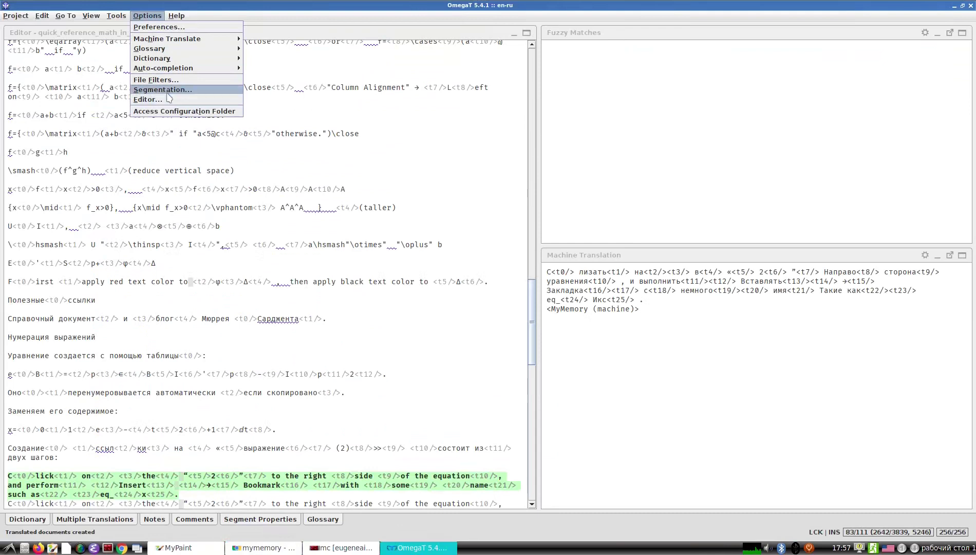
mouse_move(117, 19)
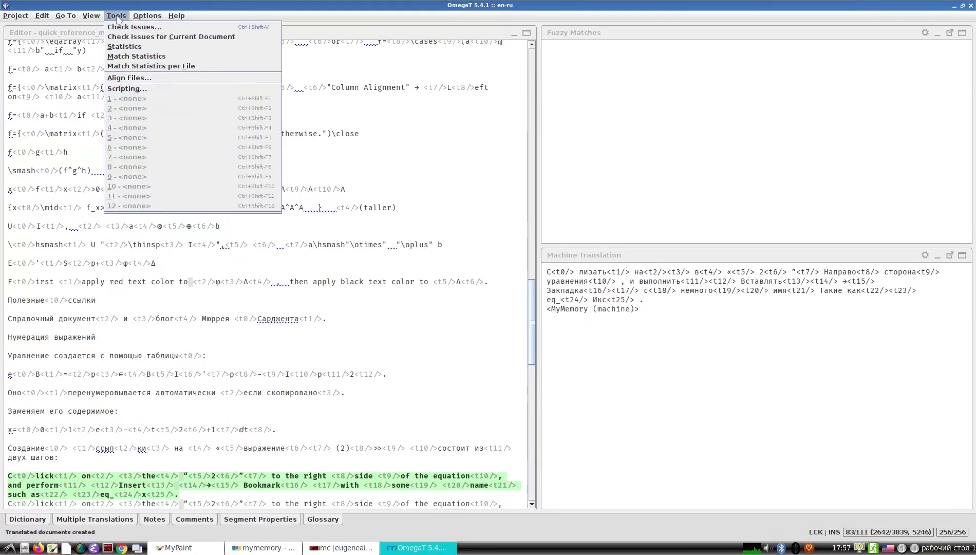
left_click(147, 26)
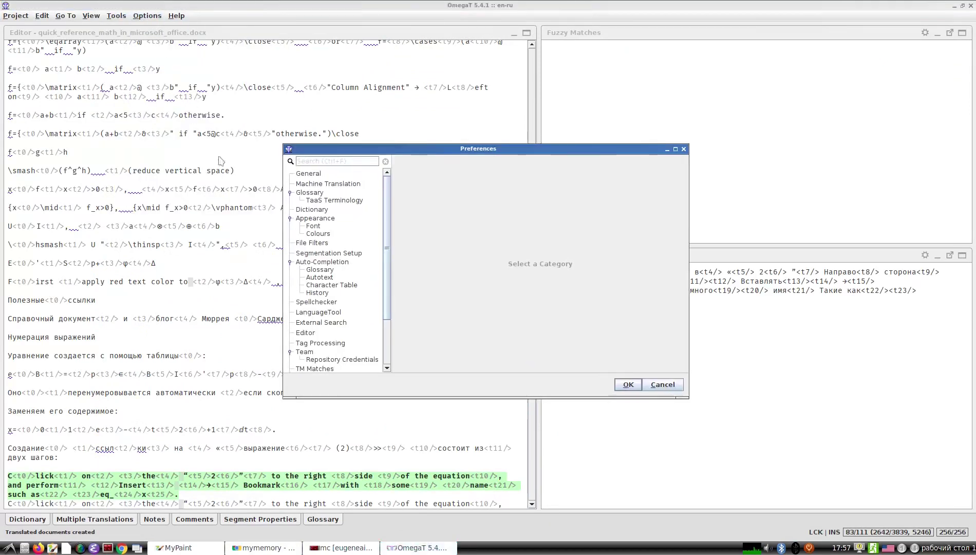
scroll(385, 226, "down", 3)
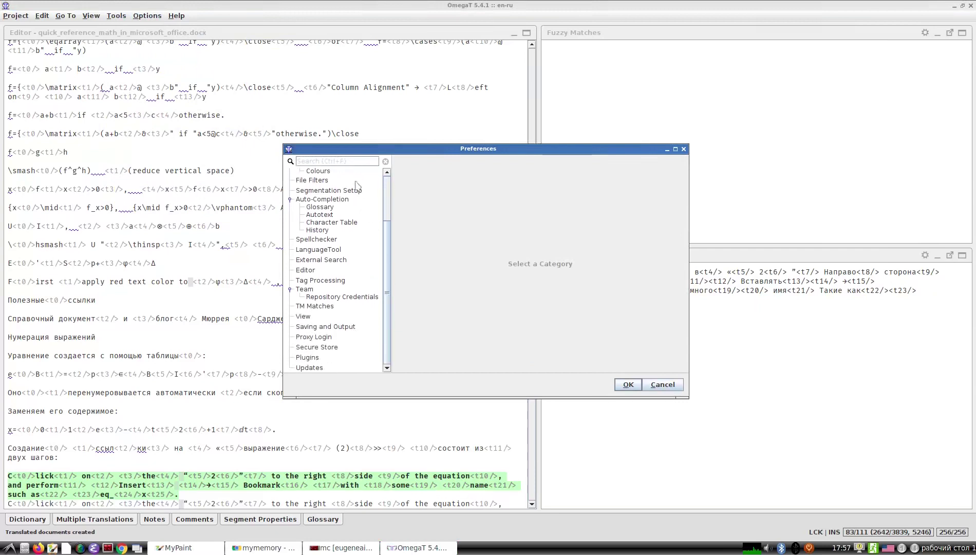
left_click_drag(347, 154, 171, 69)
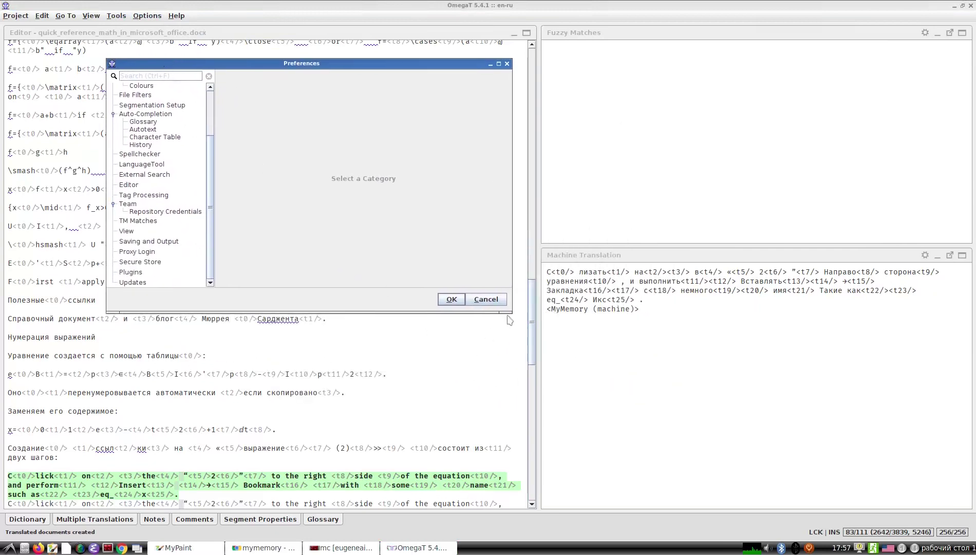
left_click_drag(502, 310, 718, 469)
Look through the preferences from TM Matches up to LanguageTool and examine its local server's installation path.
left_click(138, 283)
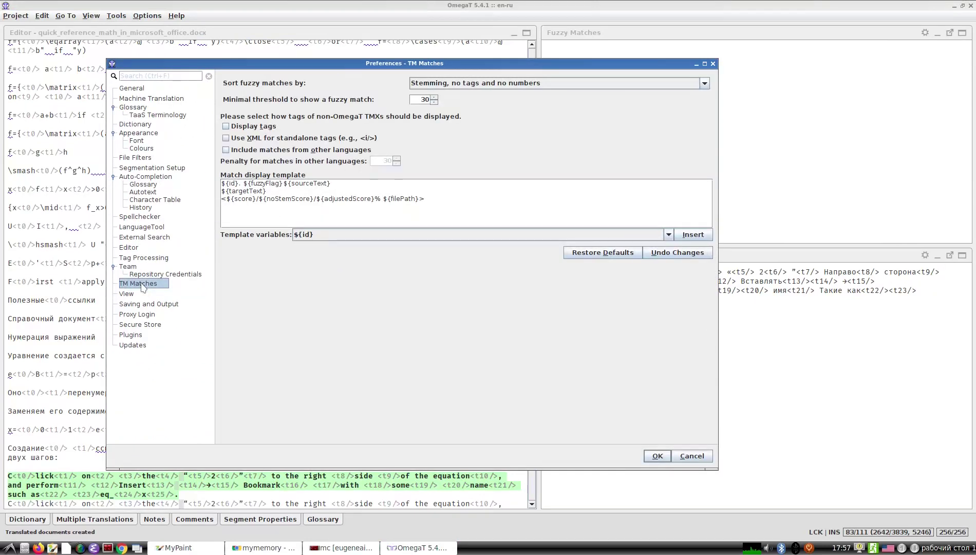
key("Up")
key("Up")
key("Up")
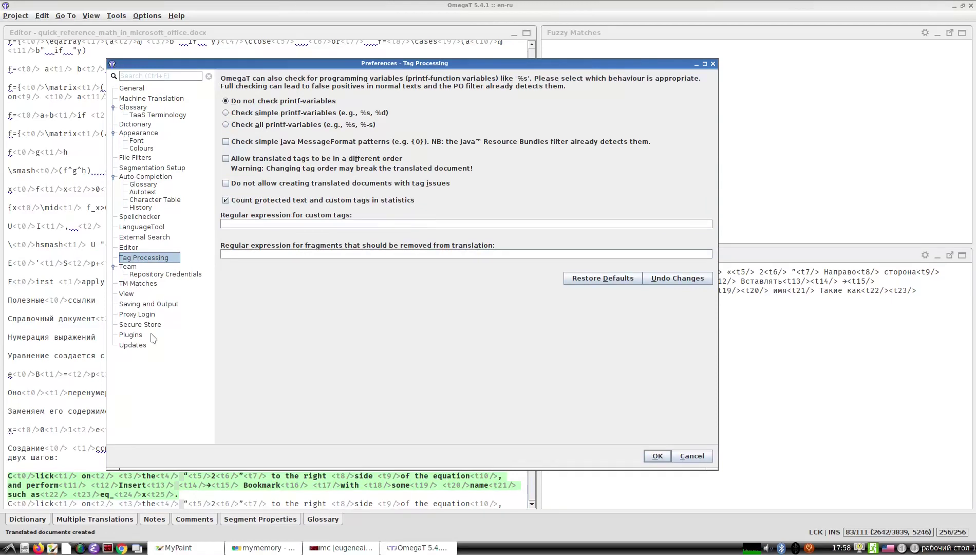
key("Up")
key("Up")
key("Up")
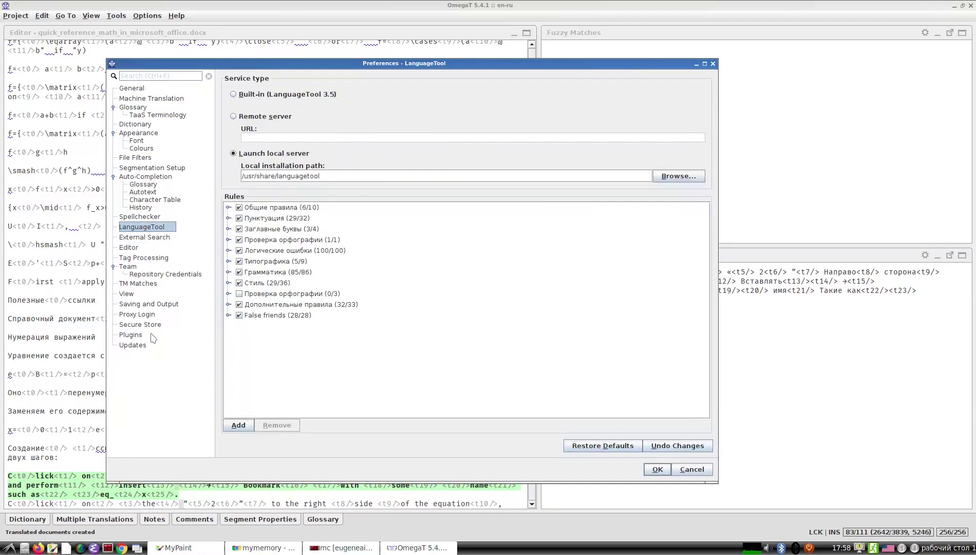
left_click(252, 175)
left_click_drag(363, 176, 225, 175)
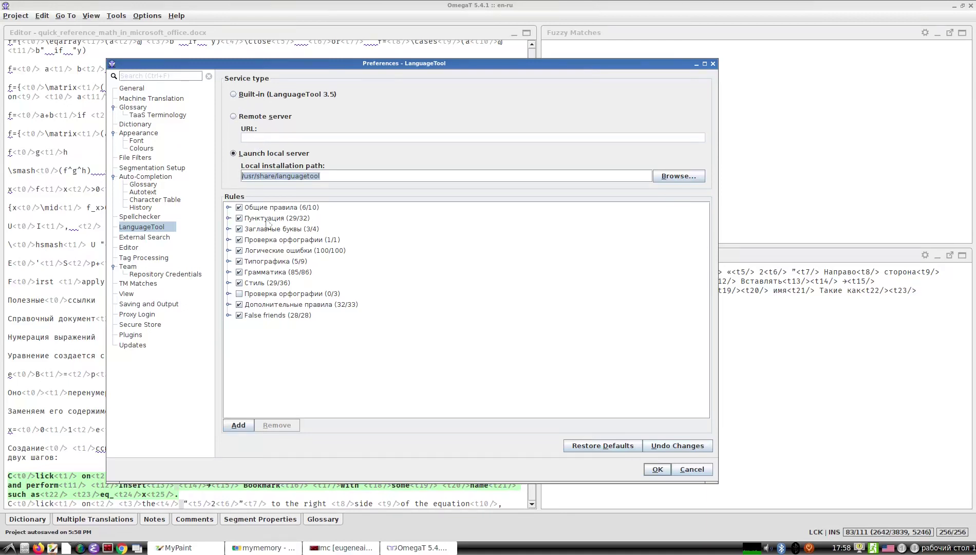
Enable the LanguageTool rule "Повтор слов в предложении" in the "Общие правила" group.
left_click(229, 207)
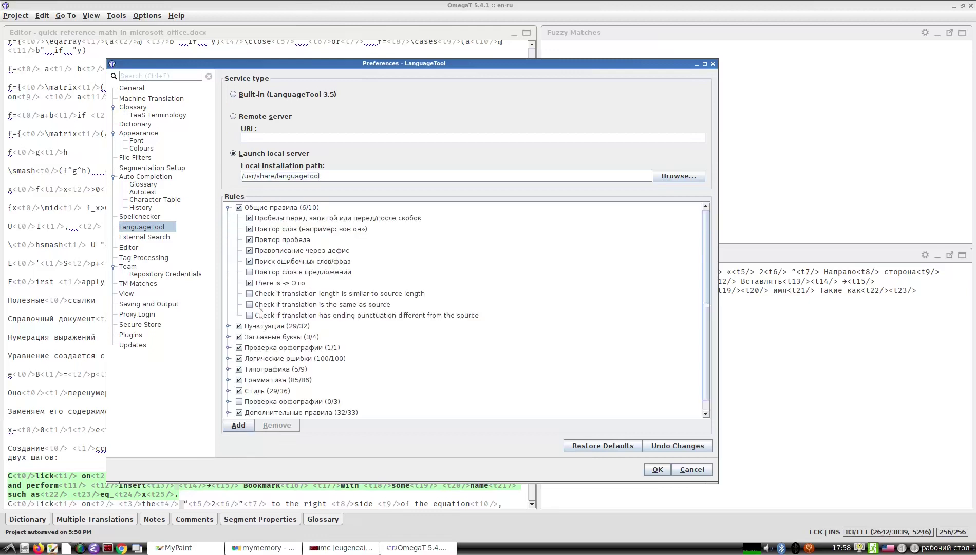
left_click(250, 272)
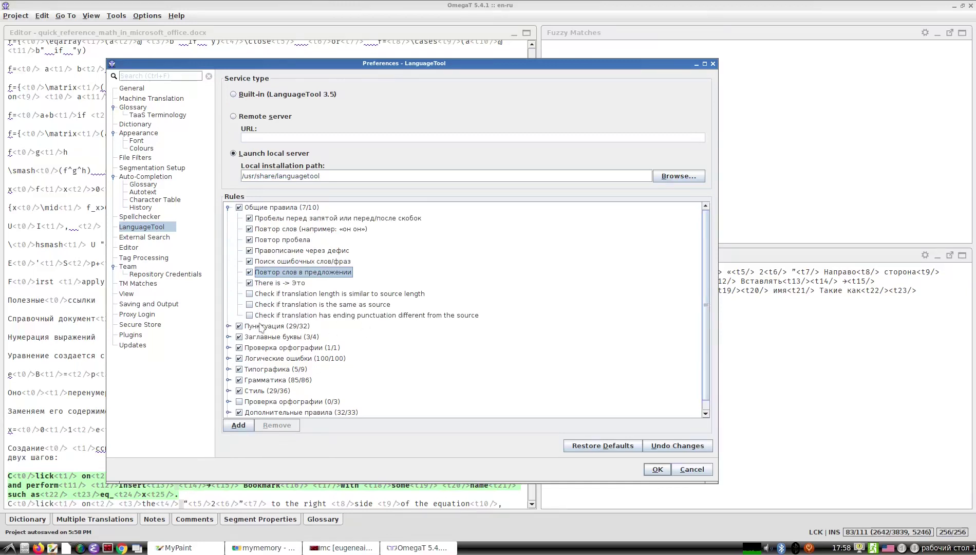
Look over the Spellchecker and Machine Translation preferences and examine the configuration of the MyMemory (machine) provider.
left_click(147, 216)
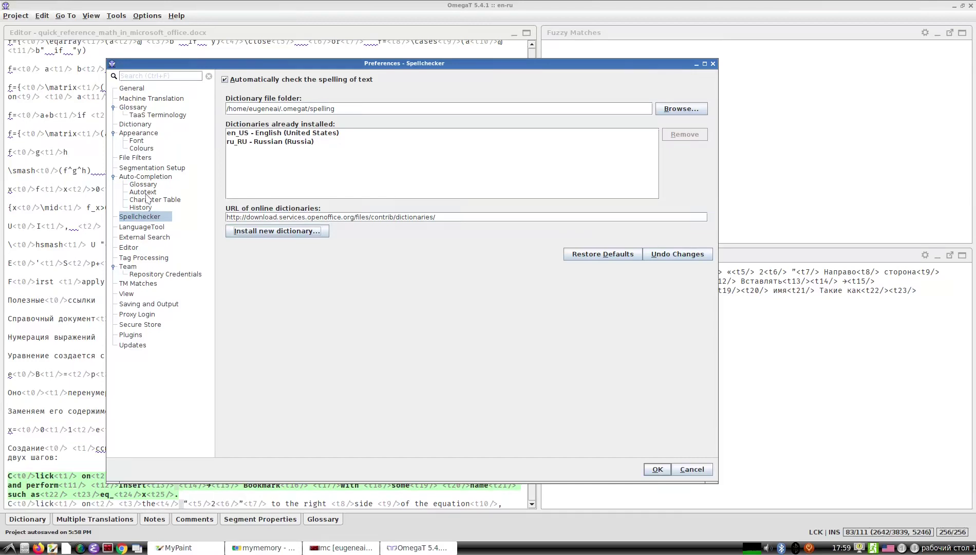
left_click(151, 98)
left_click(313, 142)
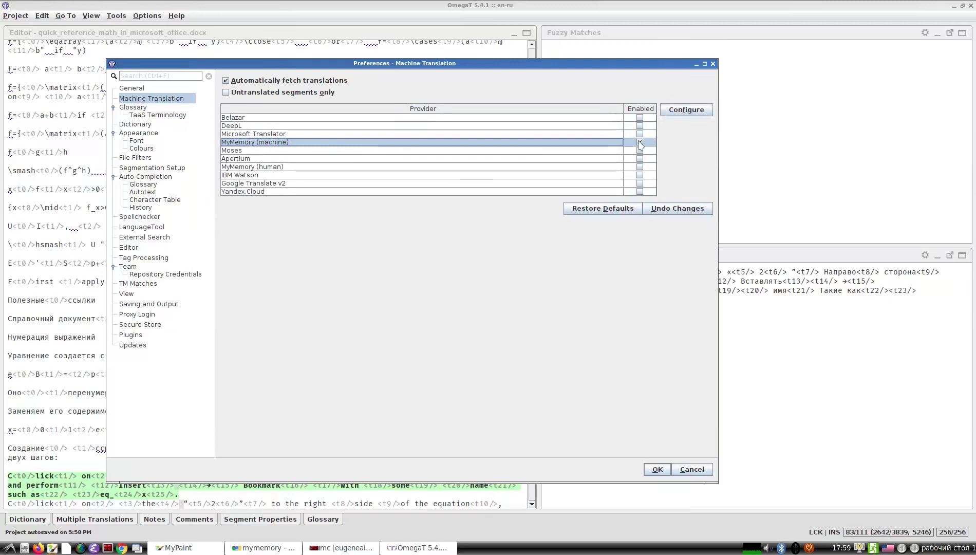
left_click(679, 113)
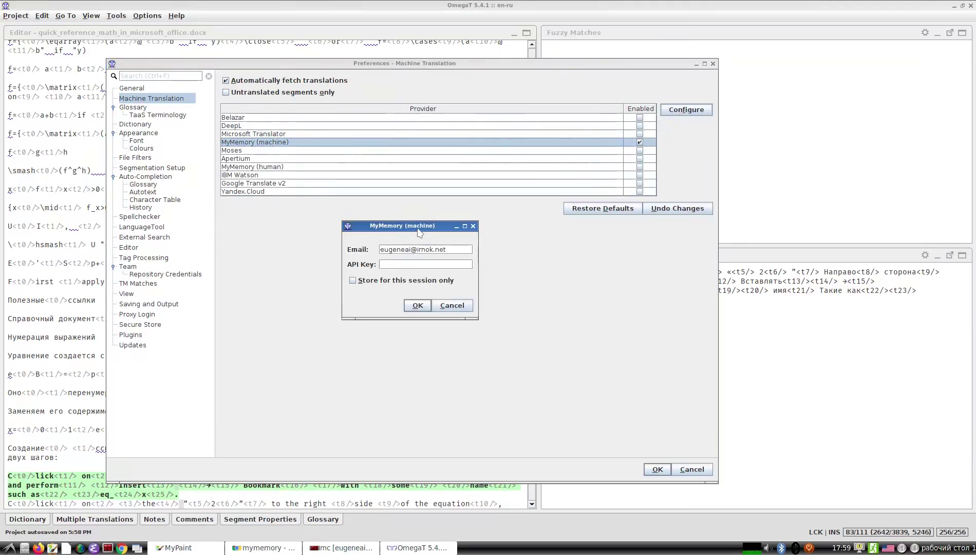
left_click_drag(415, 226, 317, 175)
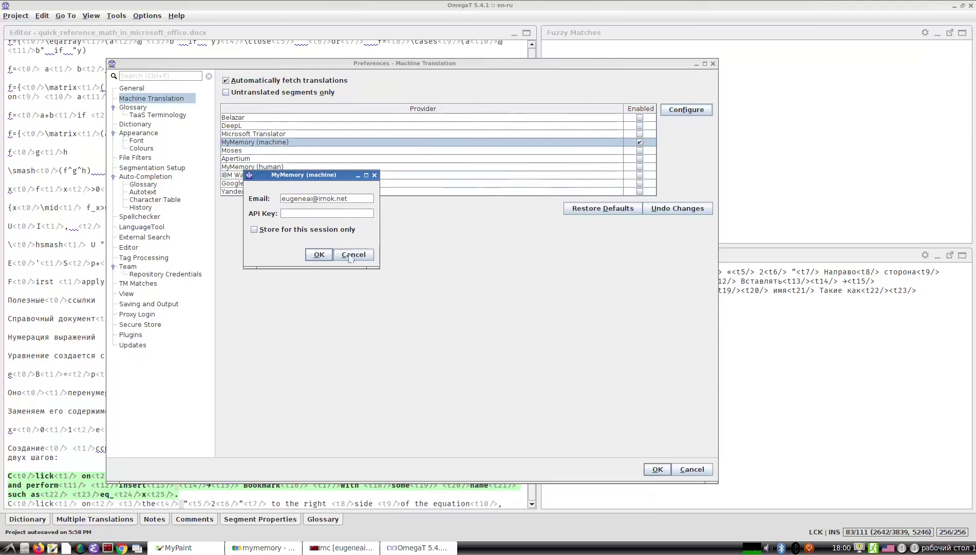
left_click(318, 216)
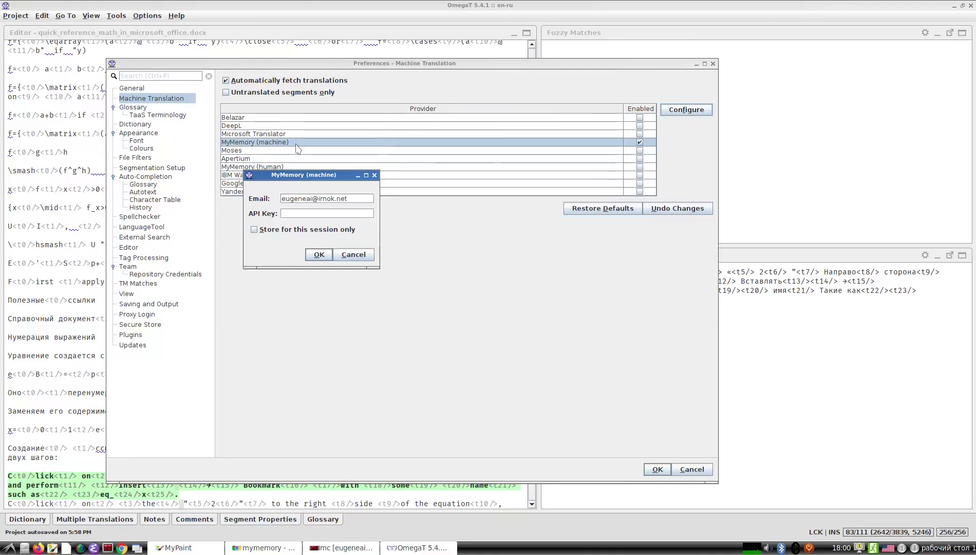
Switch to the terminal and find the path of the omegat launcher with "which omegat" in a new tab.
left_click(334, 544)
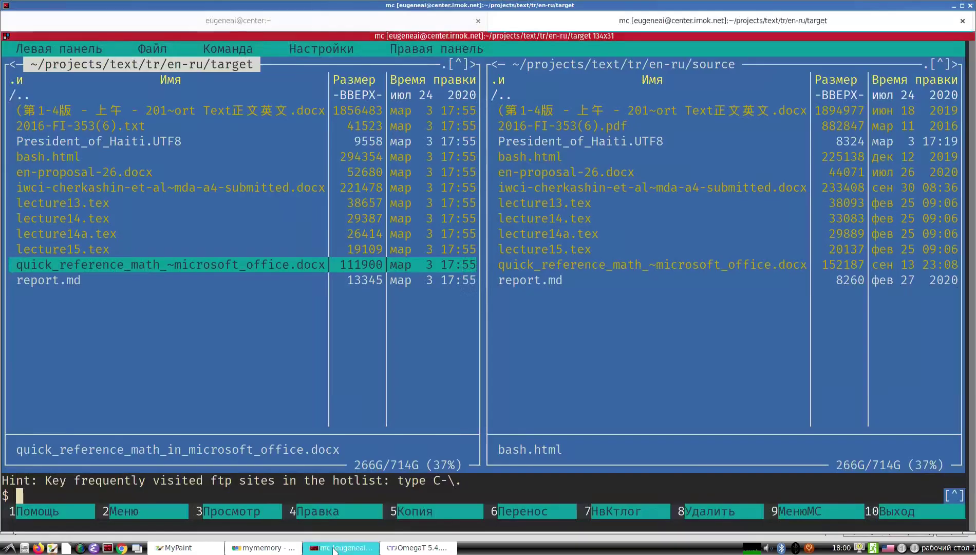
key("ctrl+shift+t")
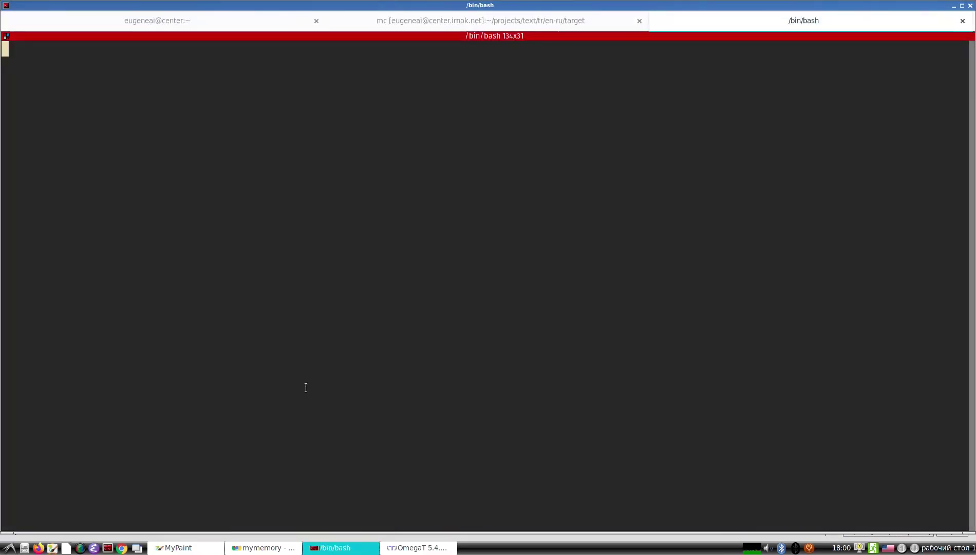
type("omea")
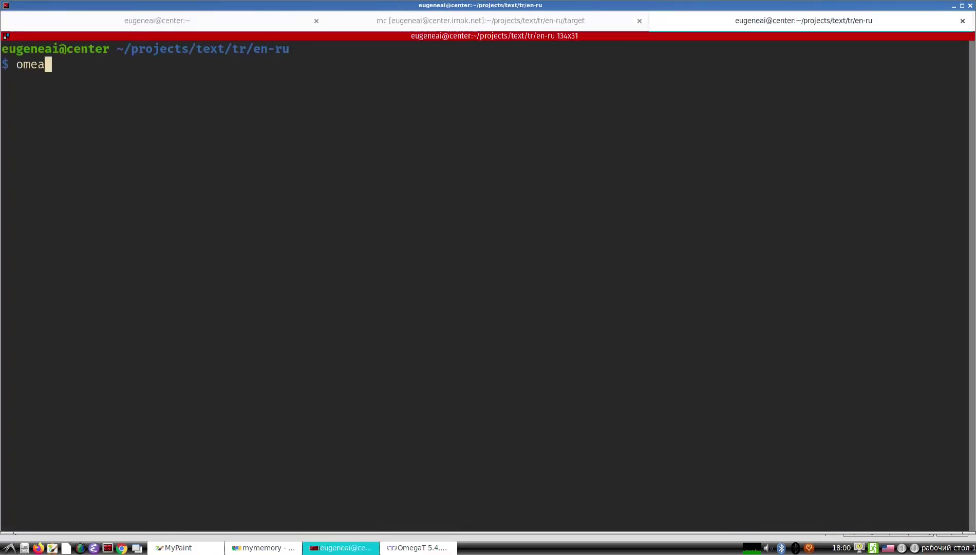
type("ga")
key("BackSpace")
key("BackSpace")
key("BackSpace")
type("gat")
key("Home")
type("whi")
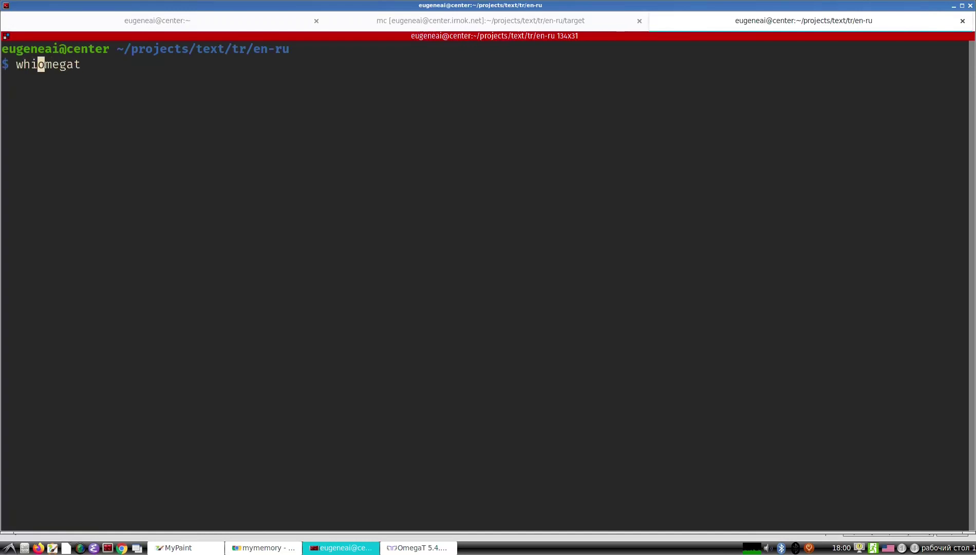
type("ch")
key("Return")
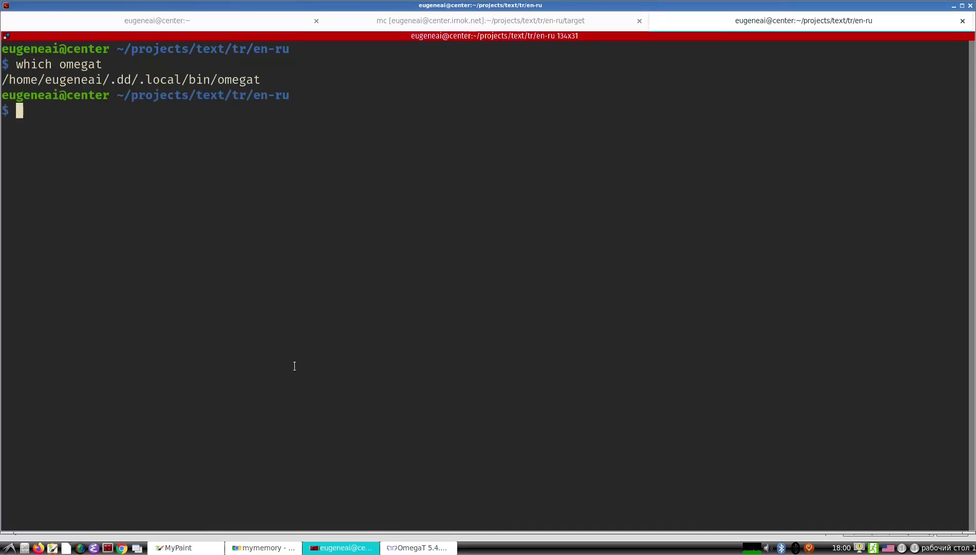
Display the launcher script /home/eugeneai/.dd/.local/bin/omegat with less.
double_click(235, 80)
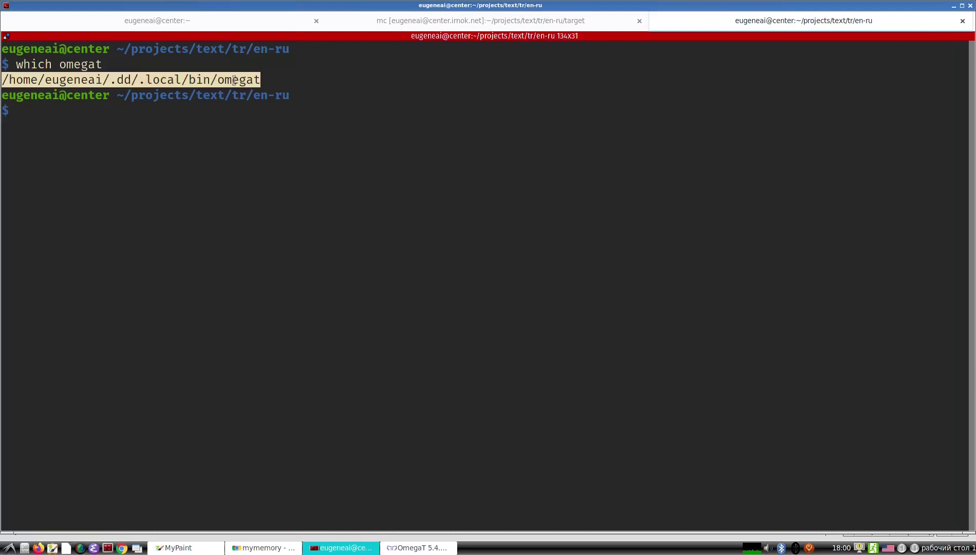
middle_click(262, 125)
key("Home")
type("less")
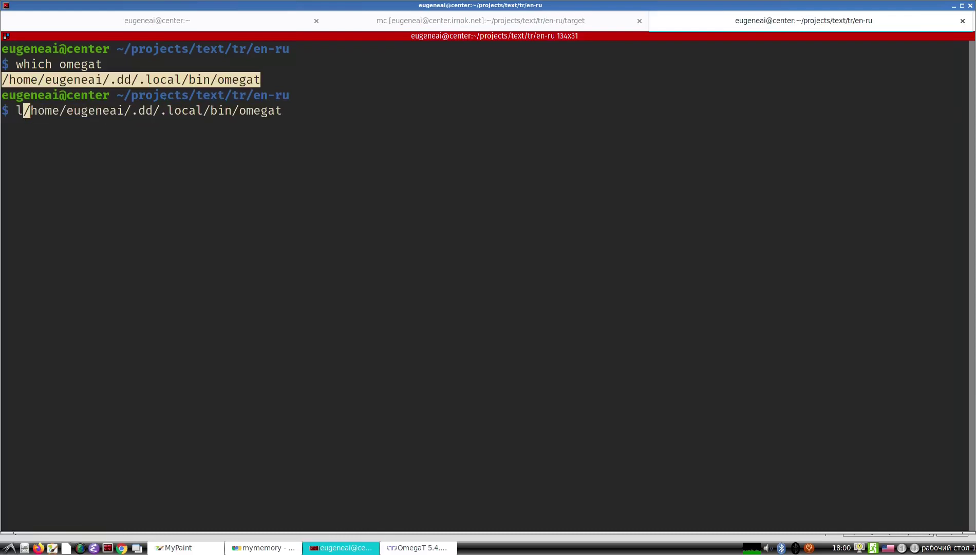
key("Return")
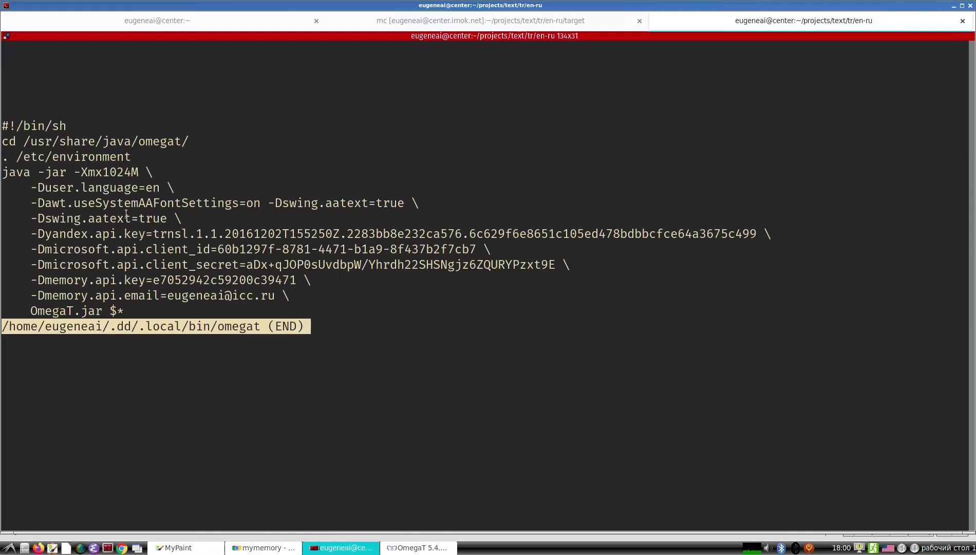
Examine the script's API key, font smoothing and user language options, and select the MyMemory API key value.
triple_click(165, 234)
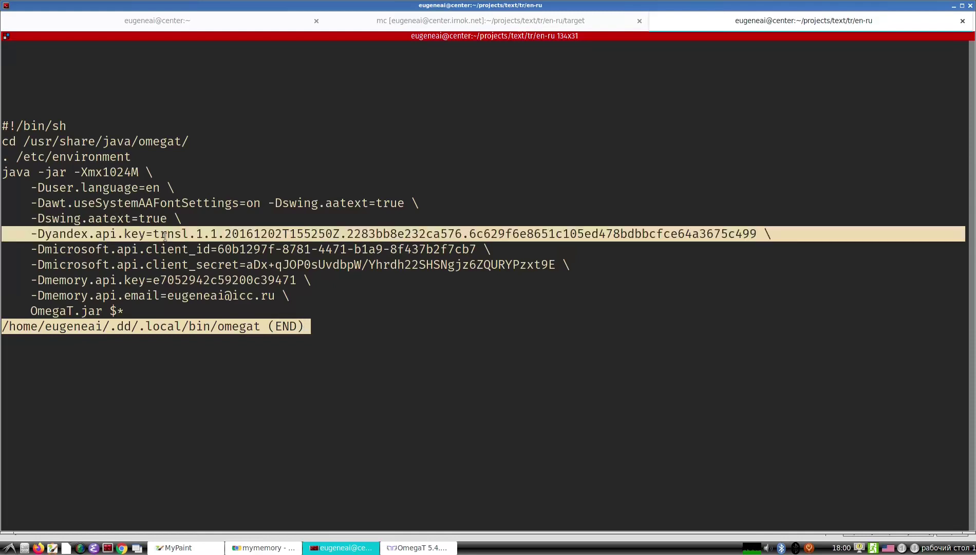
double_click(177, 257)
left_click(175, 258)
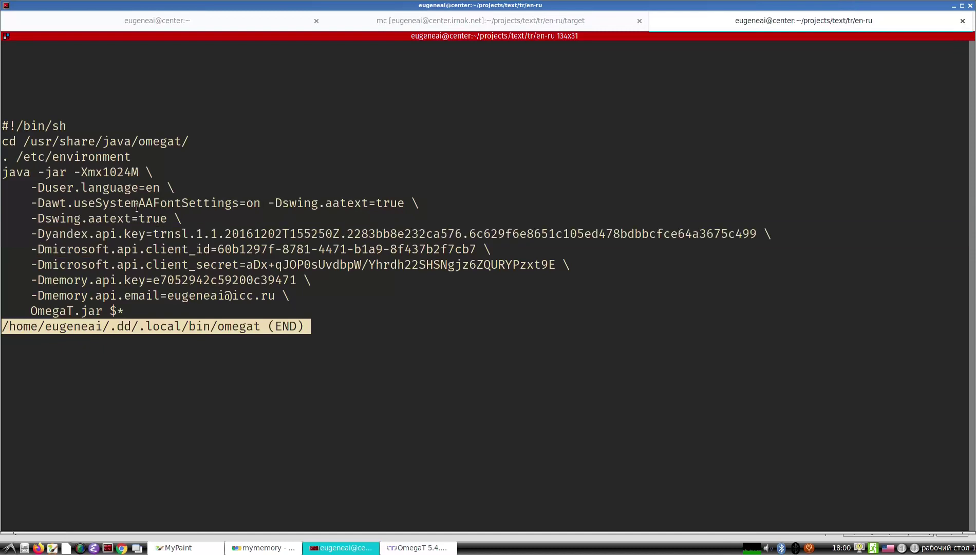
left_click_drag(31, 202, 426, 207)
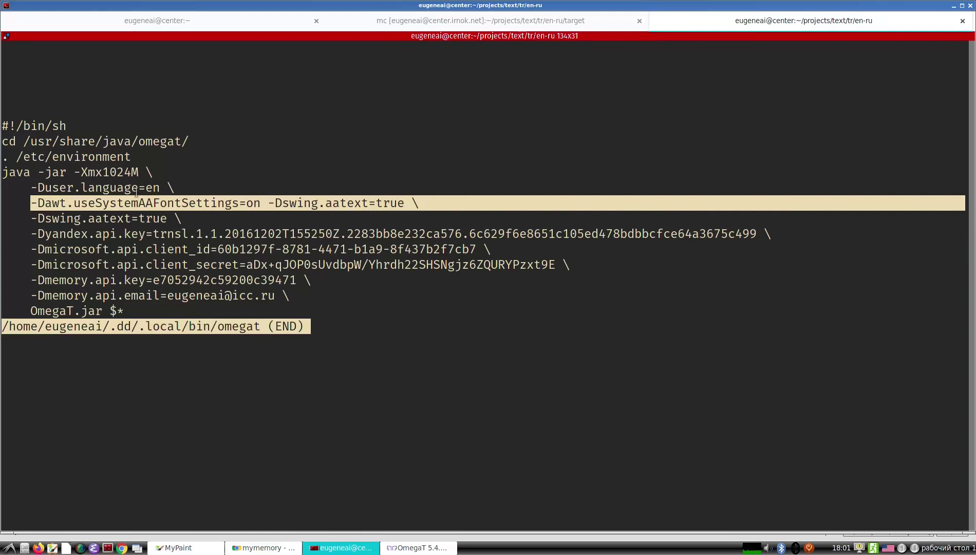
left_click_drag(147, 189, 158, 190)
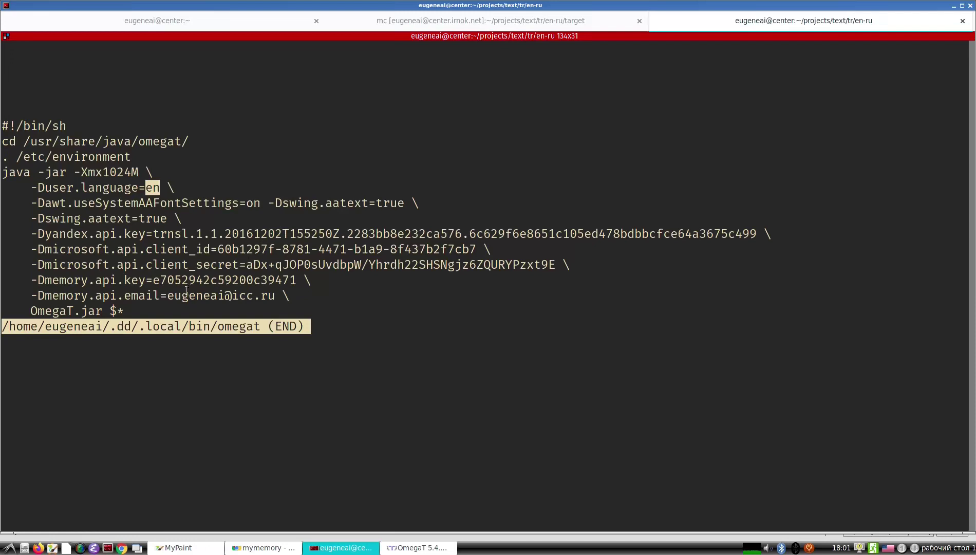
left_click(127, 281)
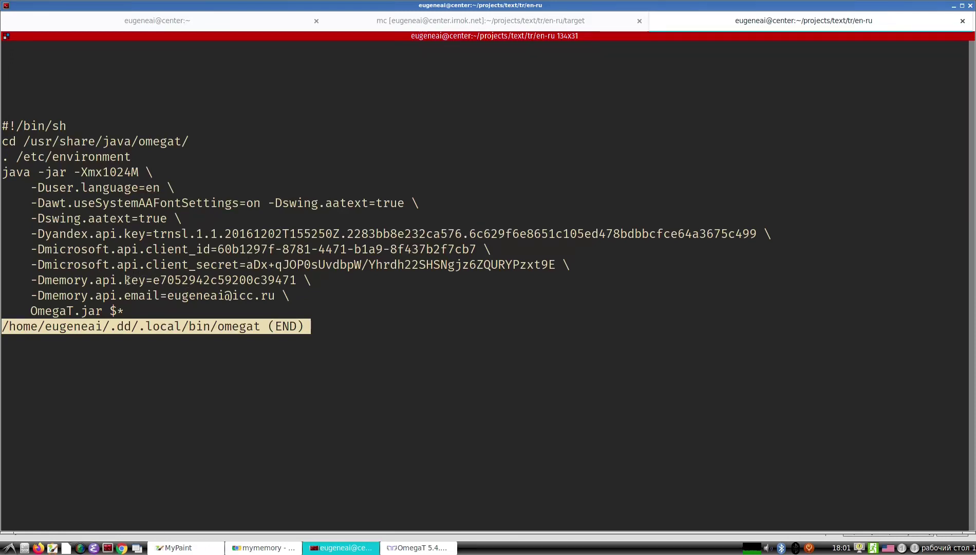
double_click(164, 281)
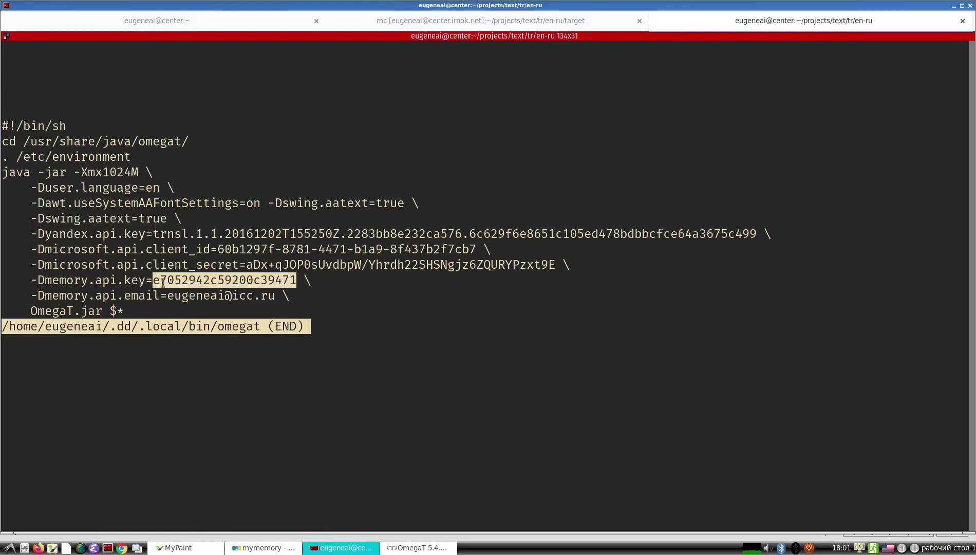
Switch to Chrome, open the MyMemory site from the search results and try to sign in with the account's username and password.
key("alt+Tab")
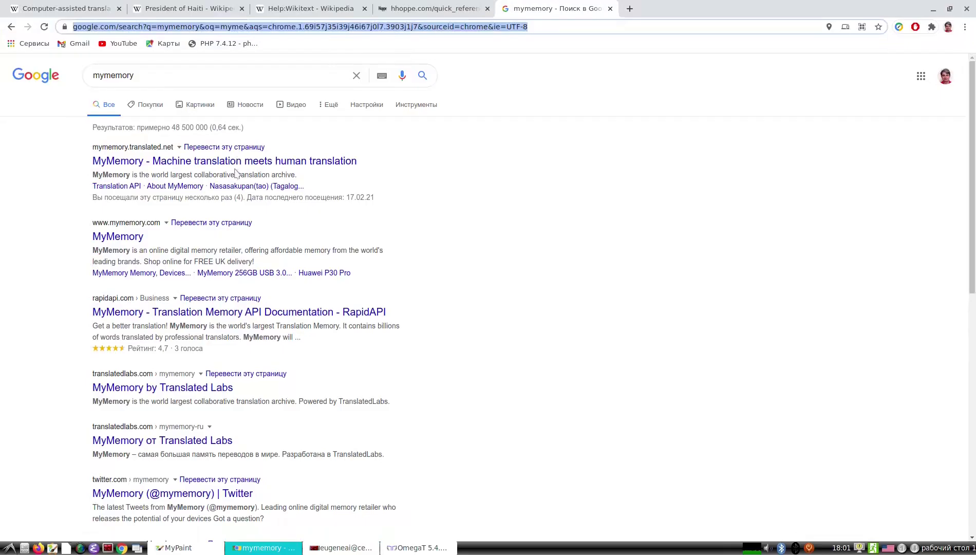
left_click(203, 159)
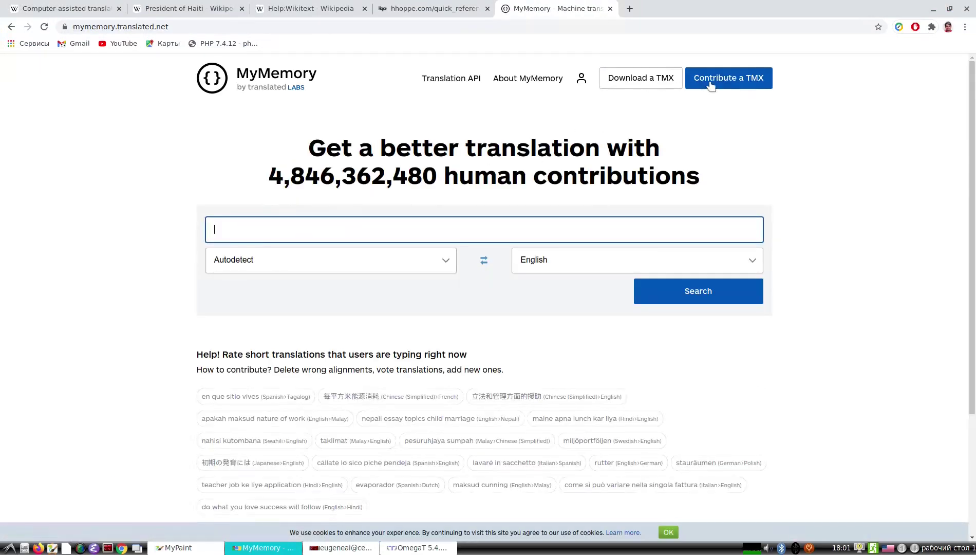
left_click(581, 80)
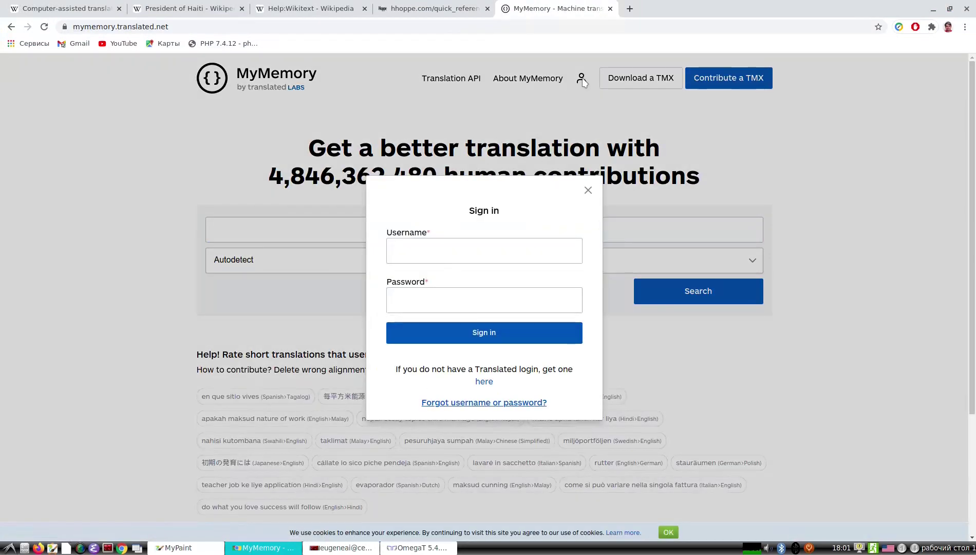
left_click(461, 253)
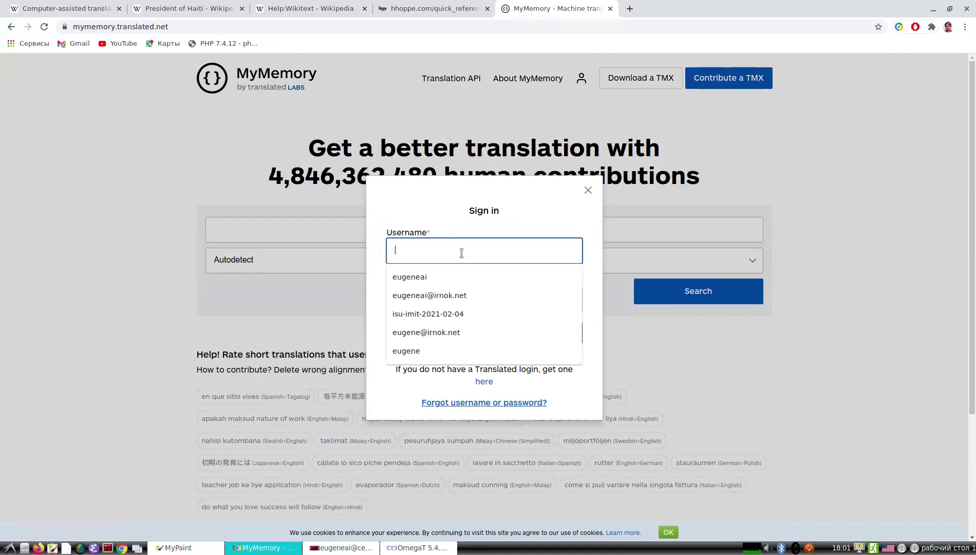
left_click(465, 293)
left_click(458, 299)
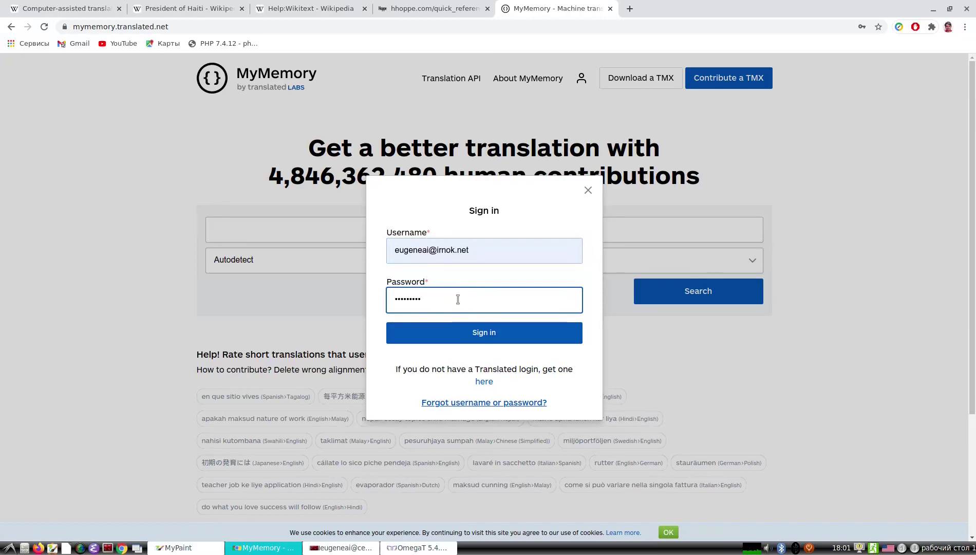
left_click(465, 338)
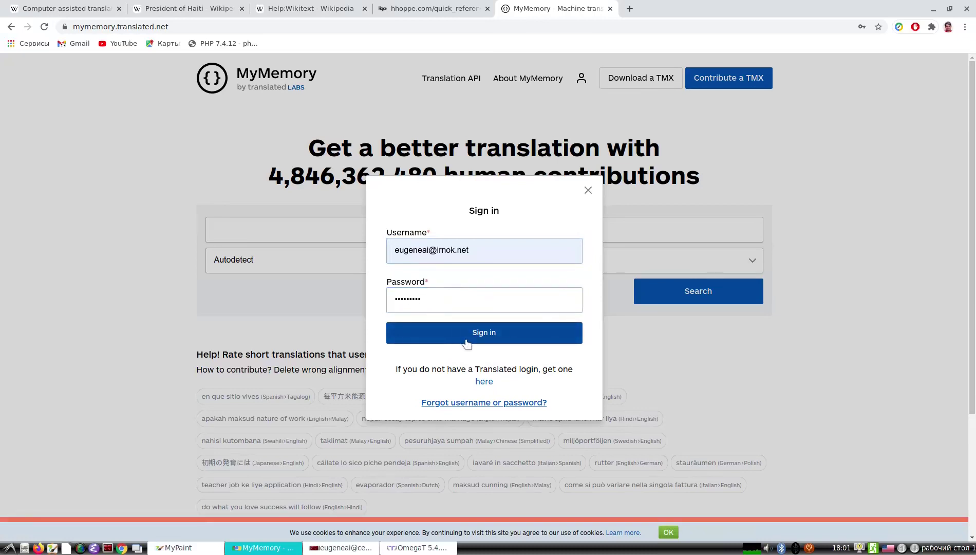
left_click(668, 534)
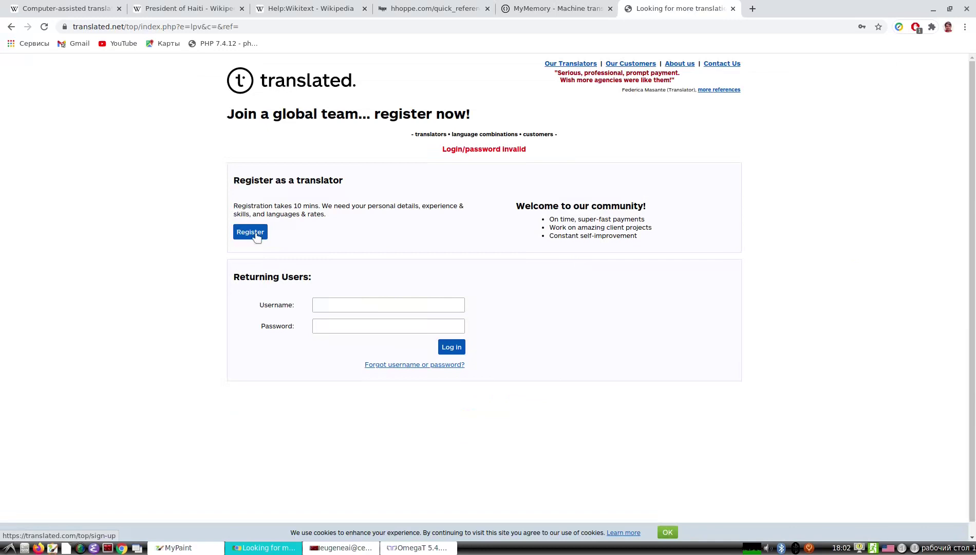
Register as a translator with the first name, last name, e-mail and password, accept the privacy policy and conditions, and save the login in the browser.
left_click(256, 235)
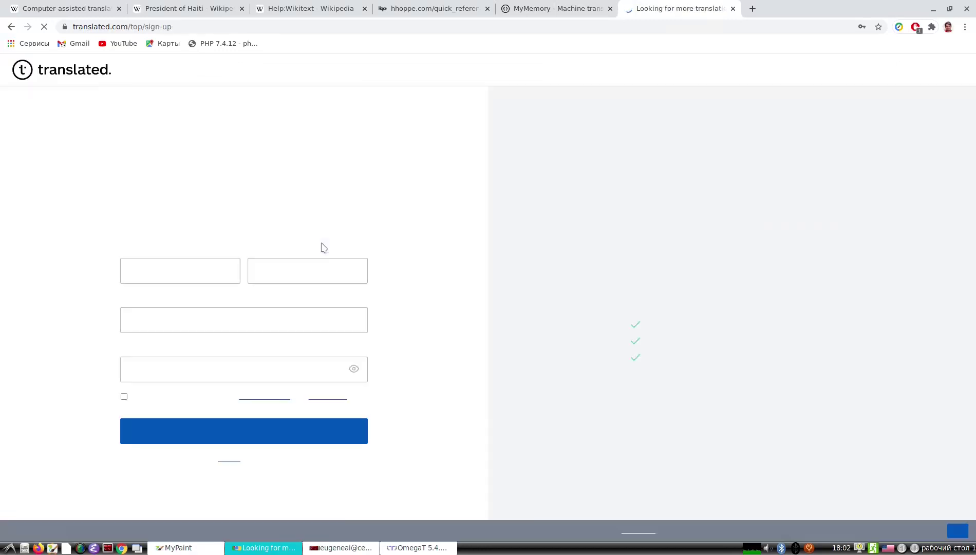
left_click(227, 271)
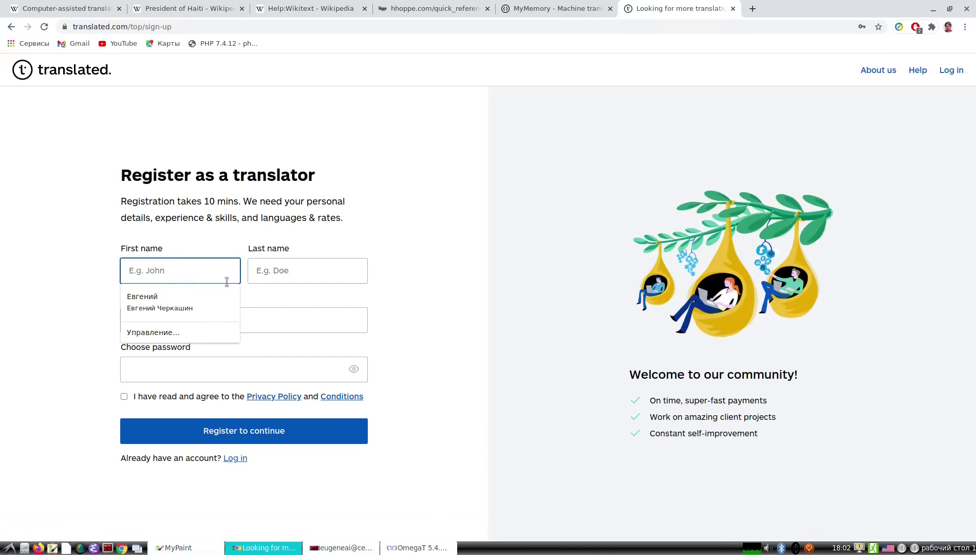
left_click(167, 298)
left_click(210, 321)
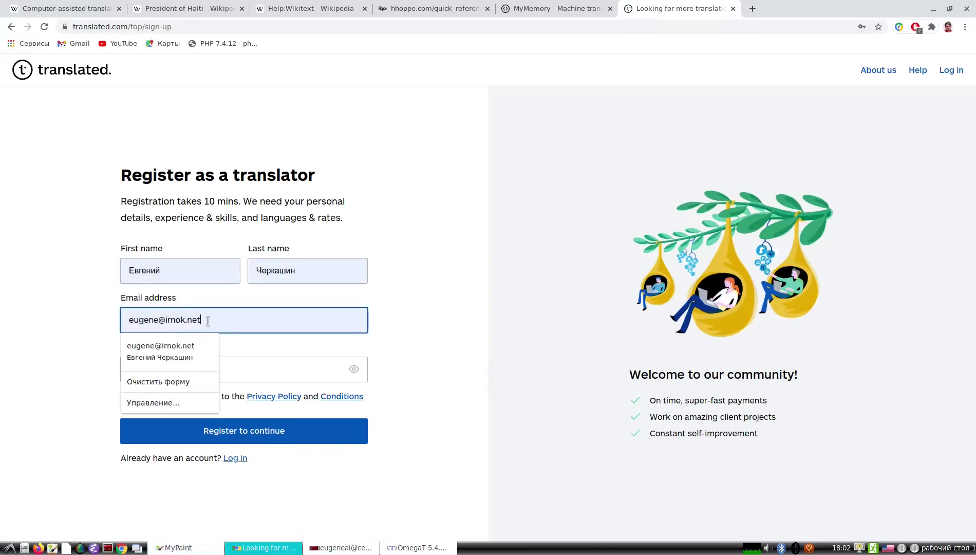
left_click(248, 374)
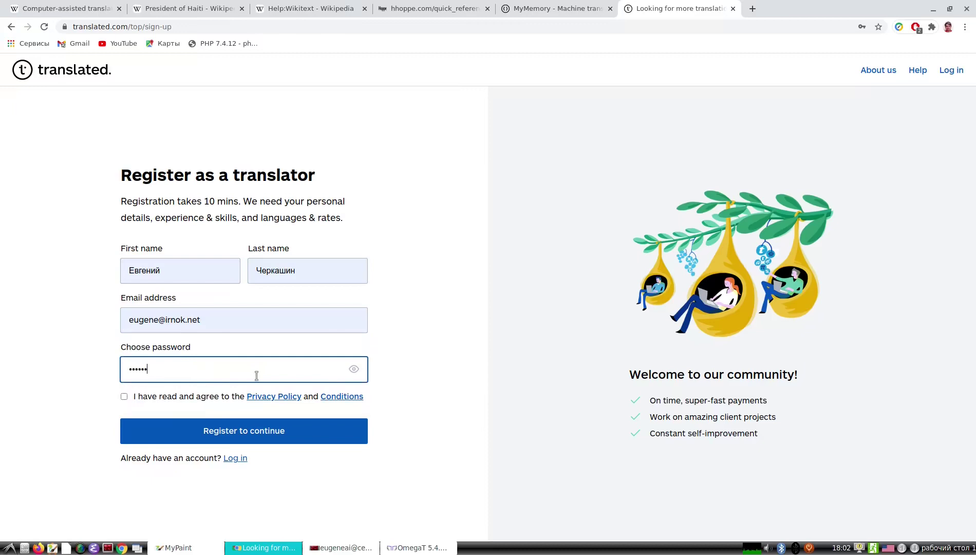
left_click(134, 399)
key("Return")
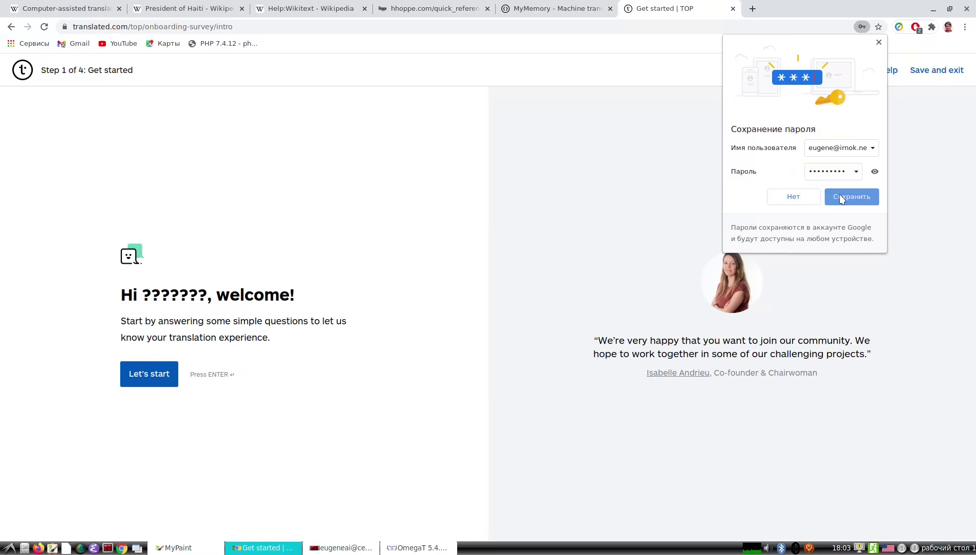
left_click(840, 198)
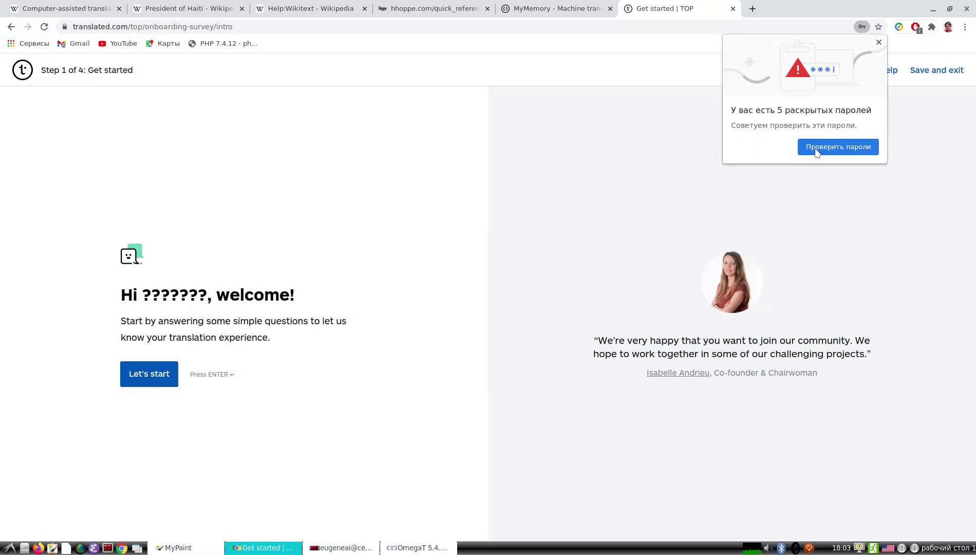
left_click(879, 42)
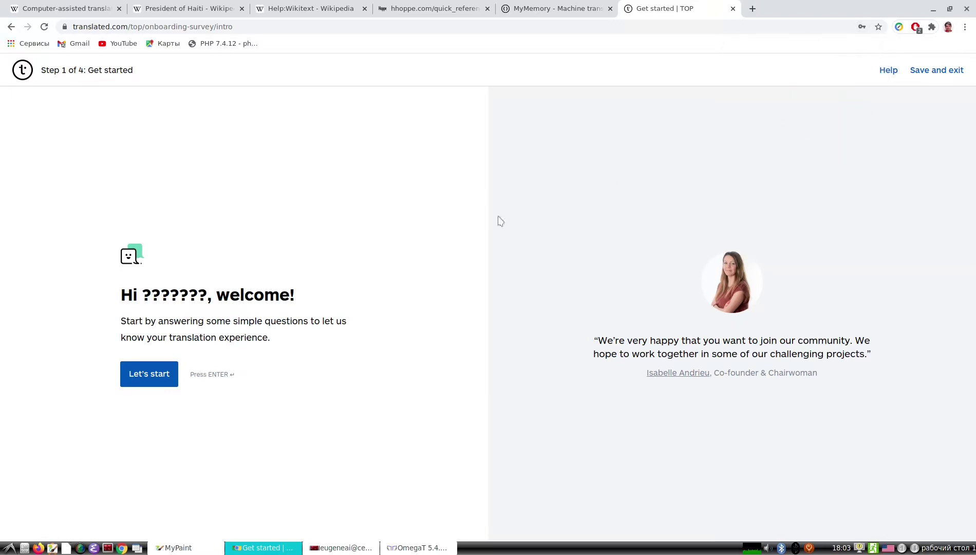
Start the onboarding survey and answer professional translator, 4-10 years of experience and less than 10 thousand words in the last 12 months.
left_click(155, 381)
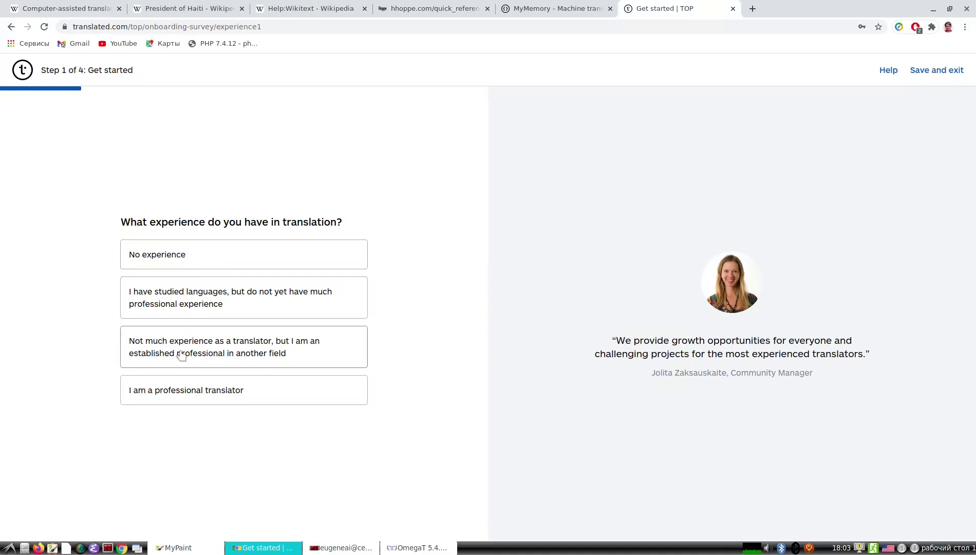
left_click(191, 392)
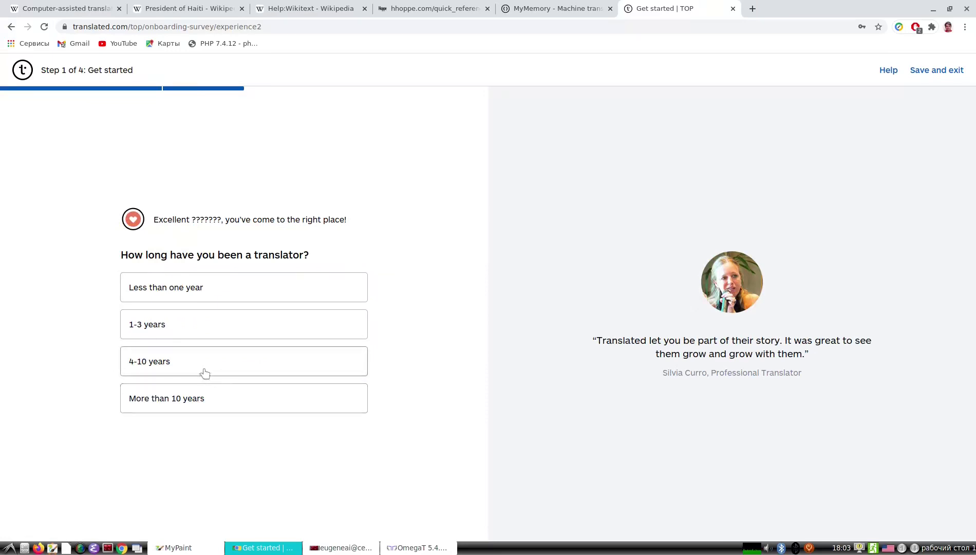
left_click(174, 361)
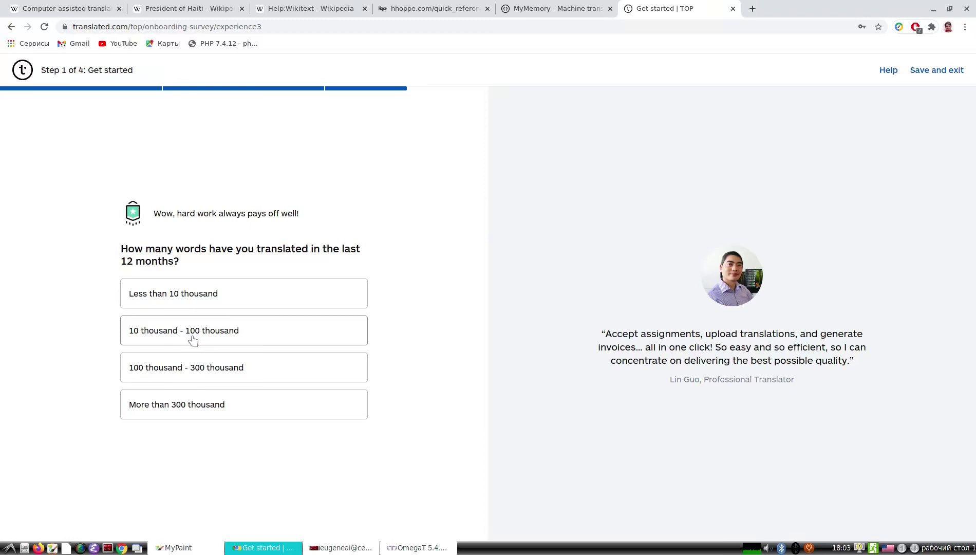
left_click(201, 300)
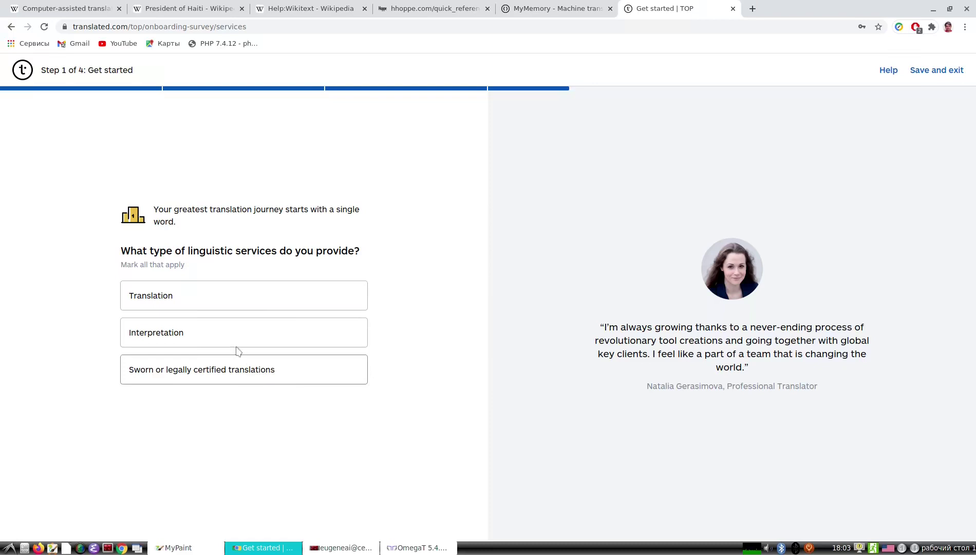
Choose Translation as the linguistic service provided and skip the resume upload.
left_click(188, 303)
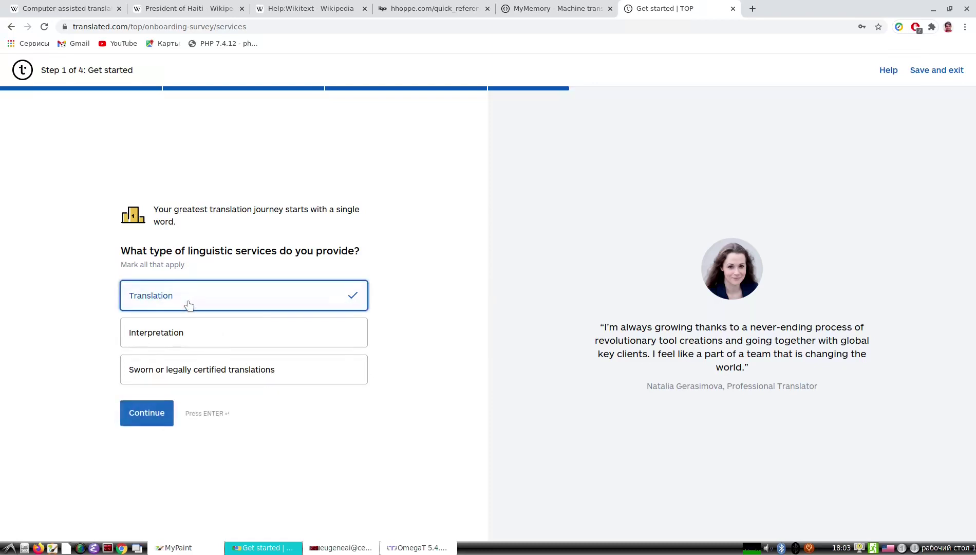
left_click(147, 414)
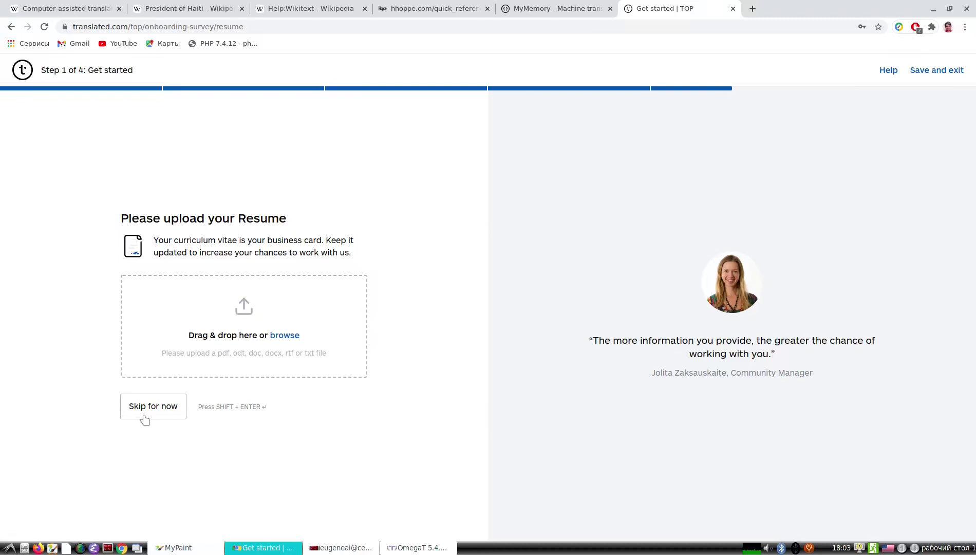
left_click(152, 411)
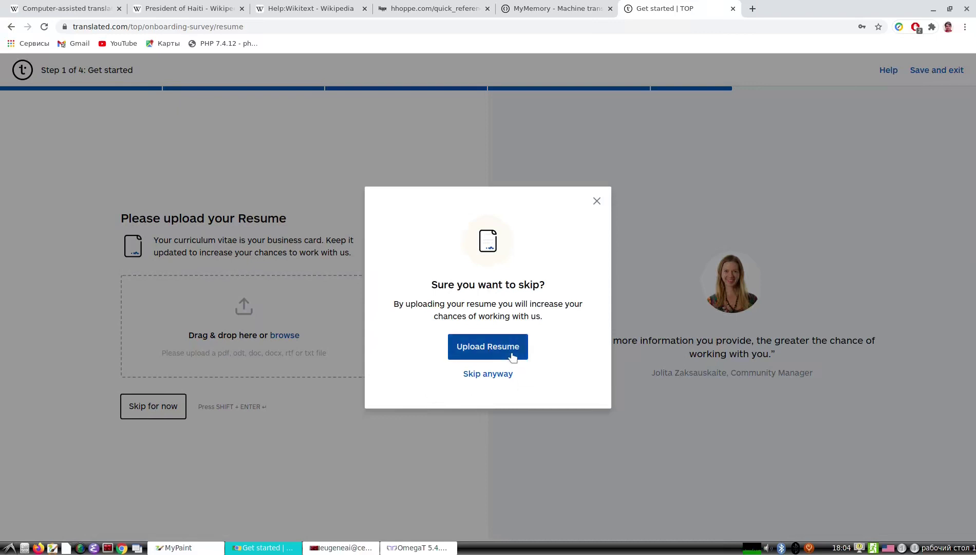
left_click(482, 373)
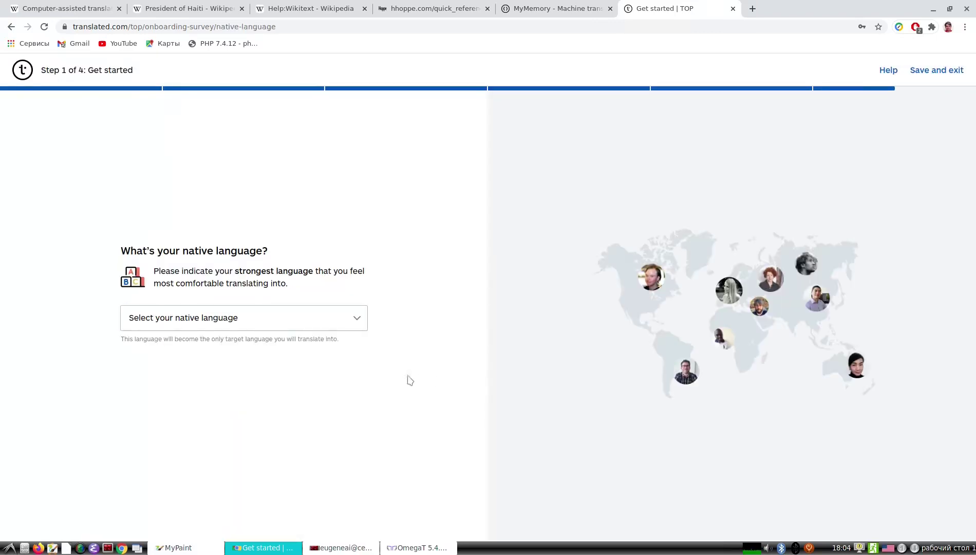
Set Russian as the native language and continue to the language pairs stage.
left_click(347, 322)
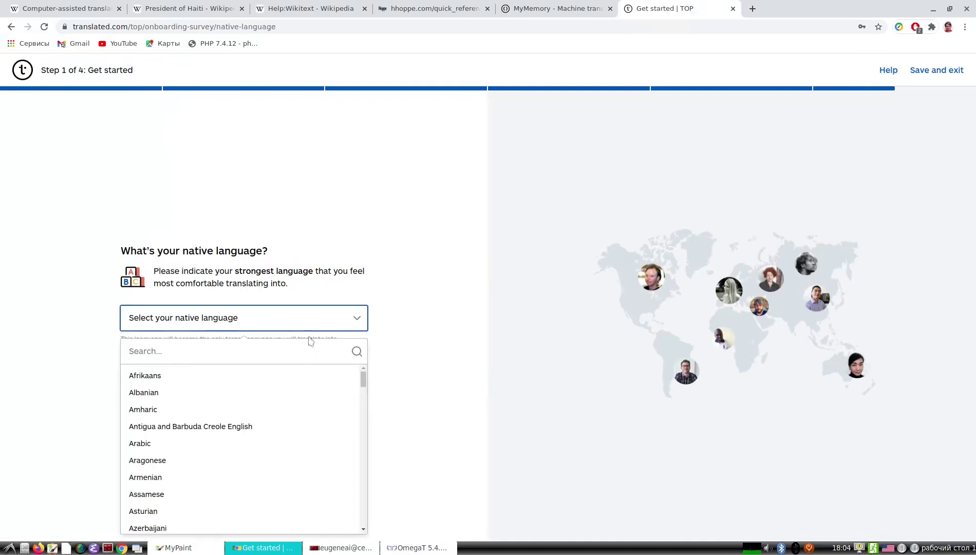
type("ru")
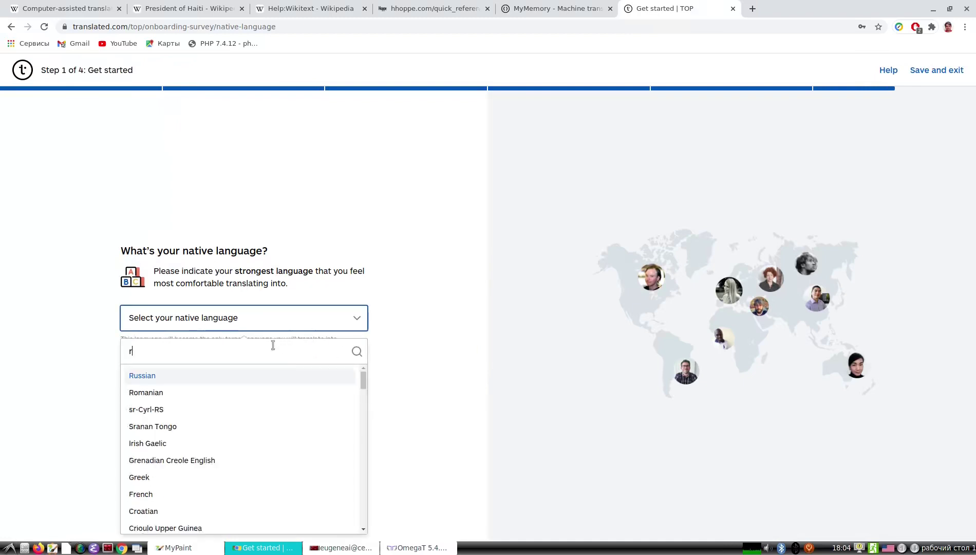
left_click(249, 380)
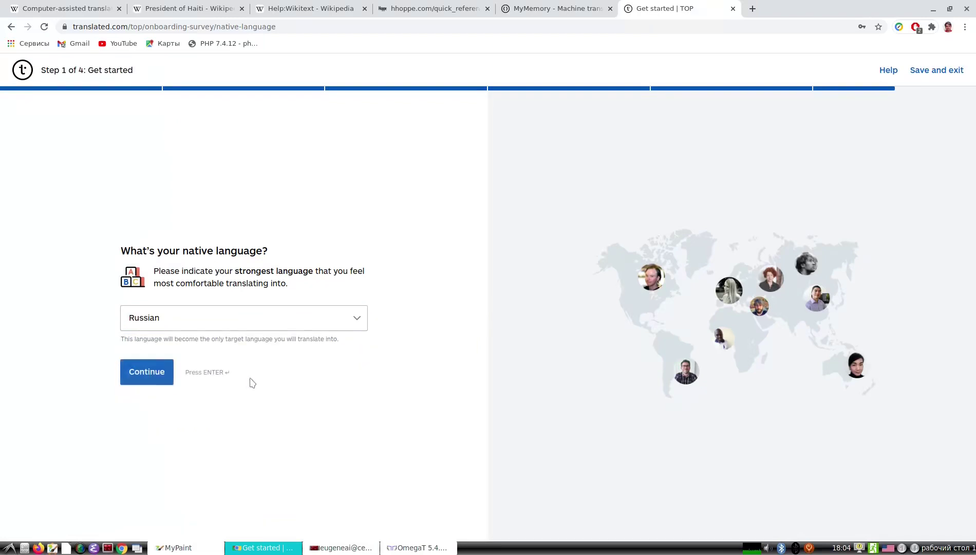
left_click(170, 381)
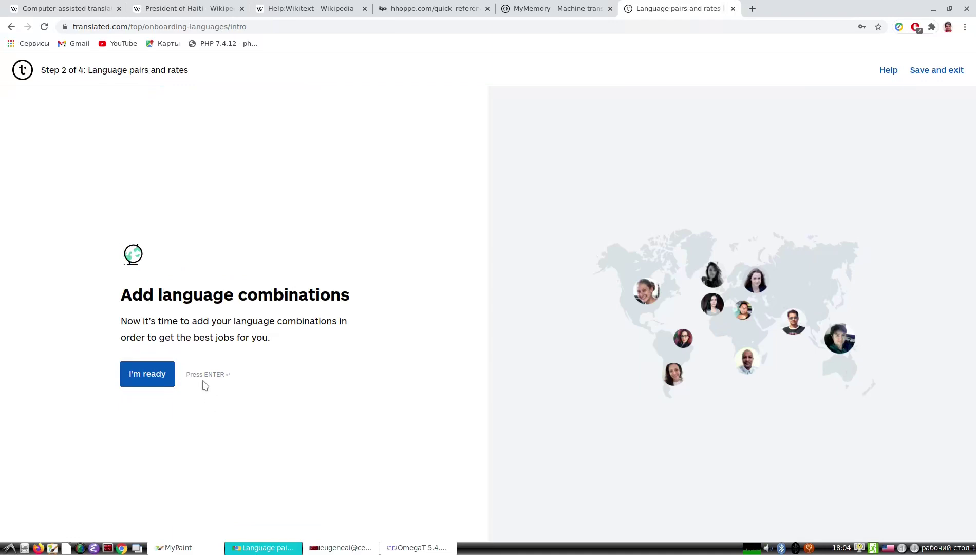
Add a language combination with English as the source language into Russian.
left_click(154, 374)
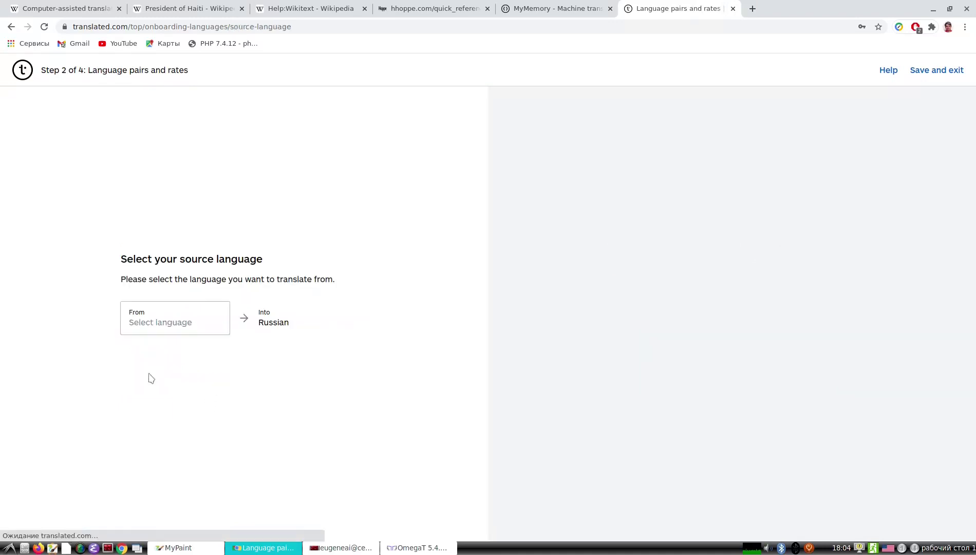
left_click(186, 326)
type("en")
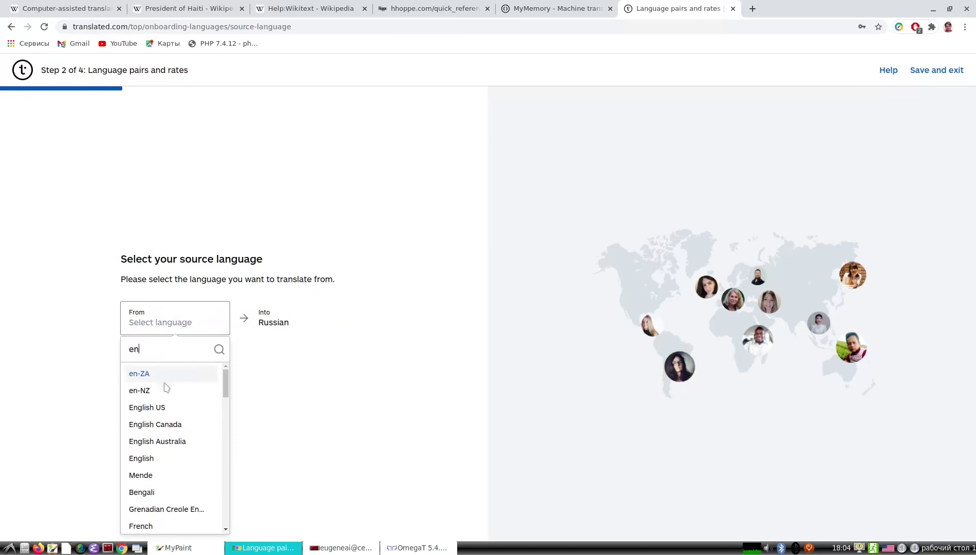
left_click(163, 459)
left_click(149, 372)
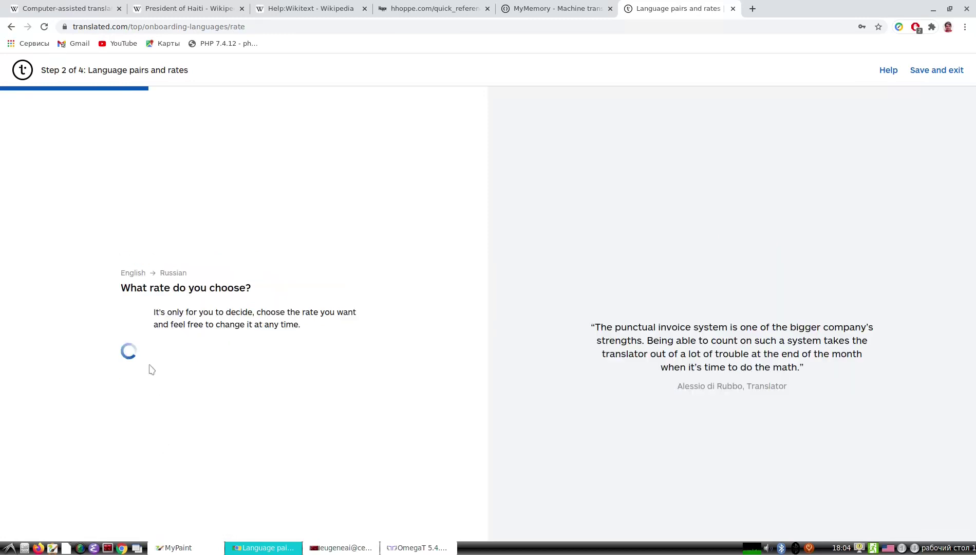
Accept the rate for the English to Russian pair and choose the number of words per day.
left_click(162, 409)
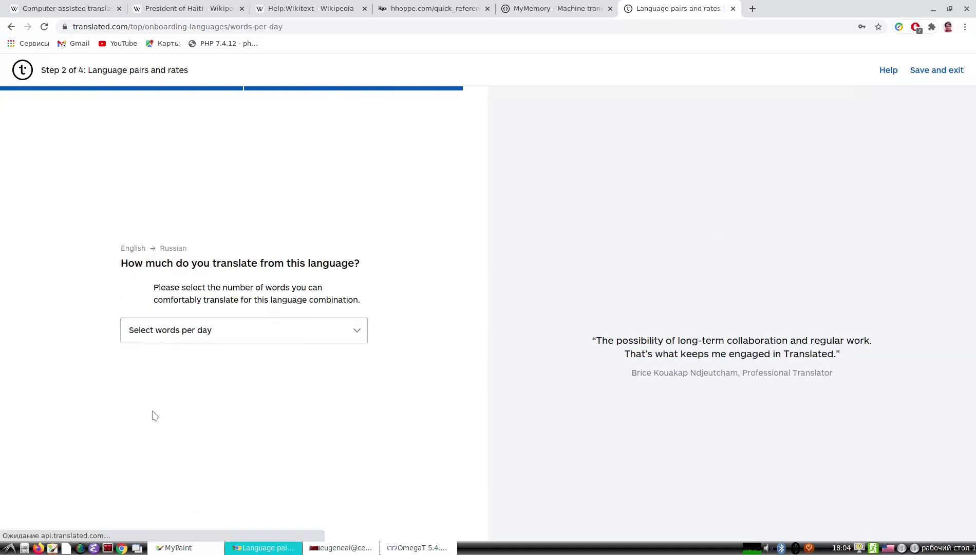
left_click(208, 339)
left_click(154, 360)
left_click(146, 372)
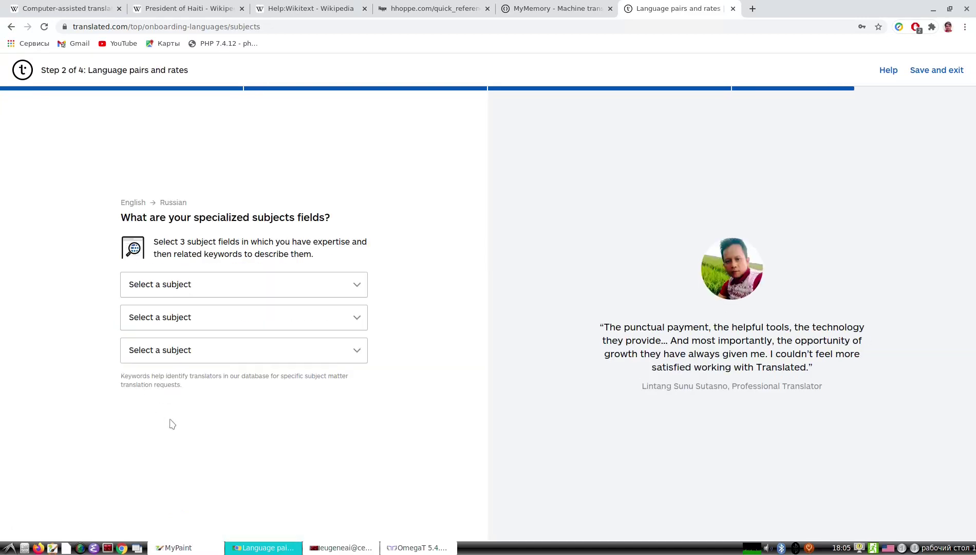
Choose Science and Electronics / Electrical Engineering as the first two specialized subject fields.
left_click(191, 286)
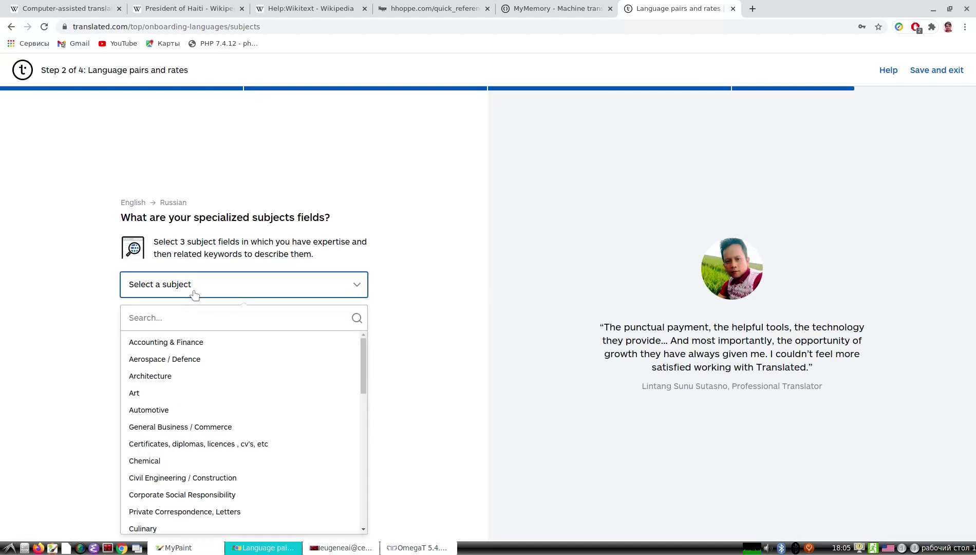
left_click(424, 324)
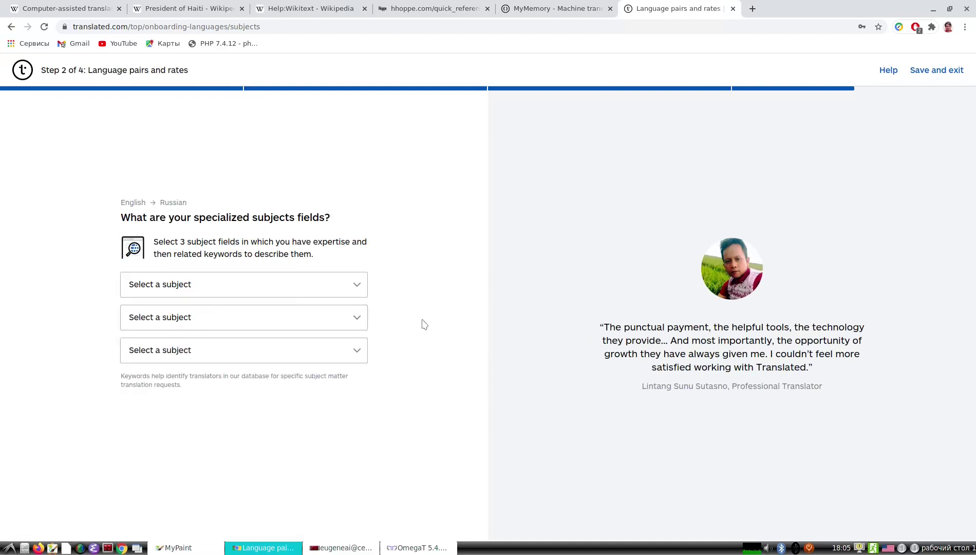
left_click(328, 277)
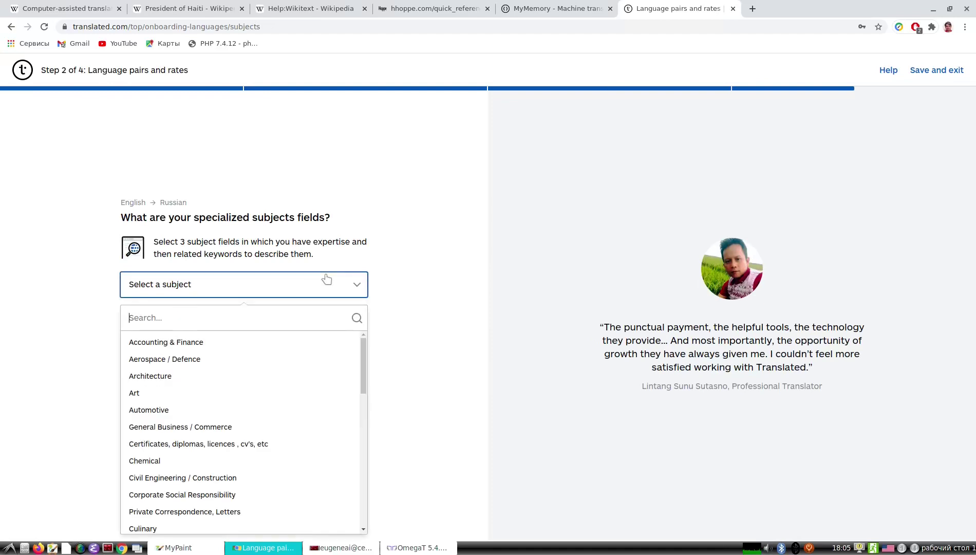
left_click_drag(366, 353, 361, 494)
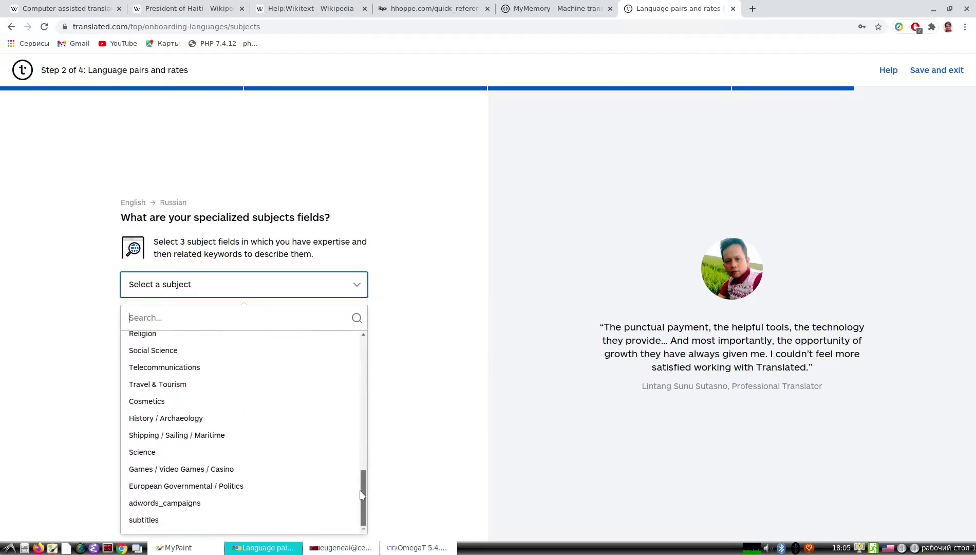
left_click(231, 452)
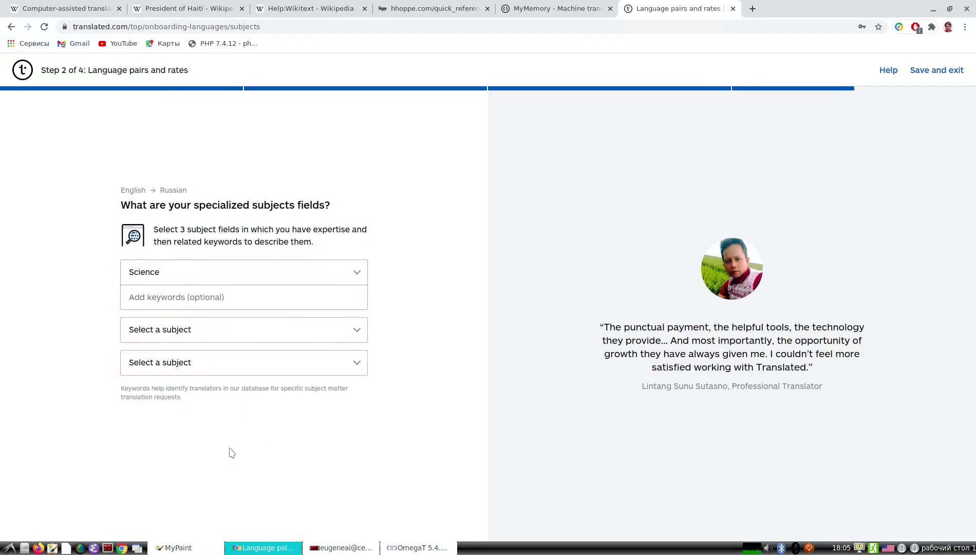
left_click(204, 329)
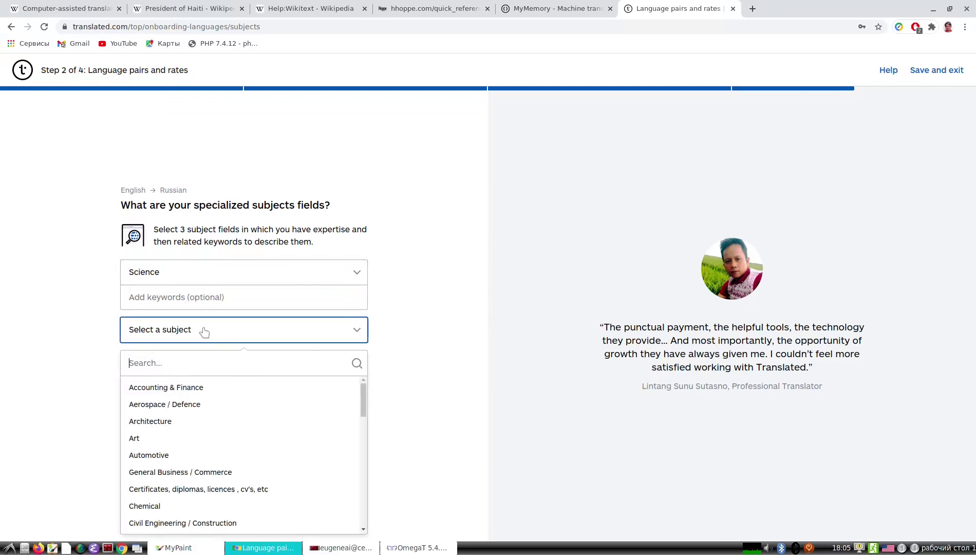
scroll(293, 445, "down", 5)
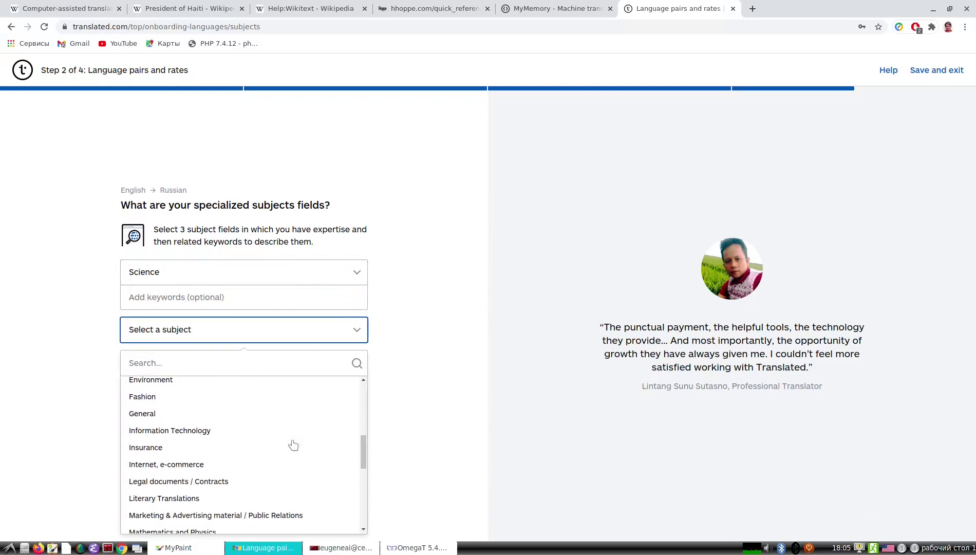
scroll(291, 444, "up", 2)
left_click(228, 430)
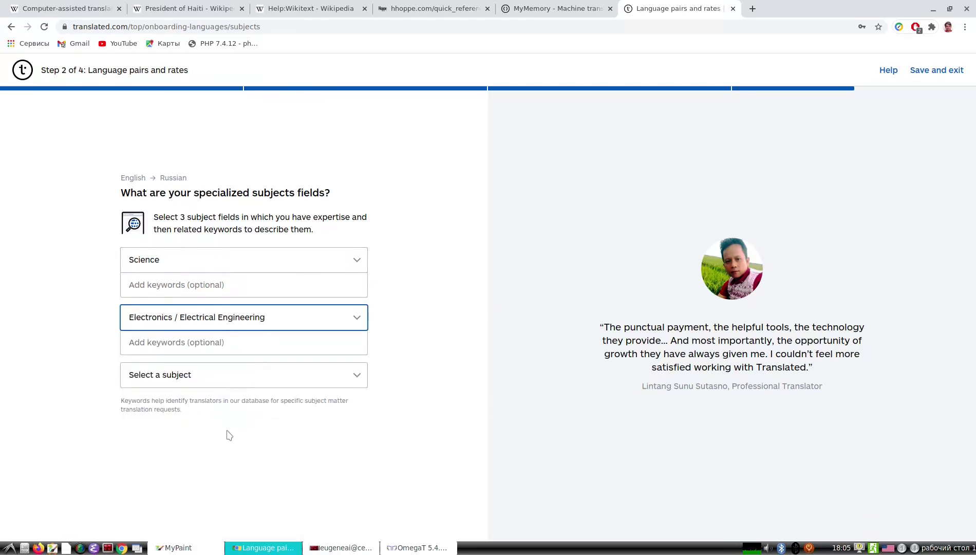
Look through the available subjects for the third specialized subject field.
left_click(200, 374)
scroll(293, 470, "down", 4)
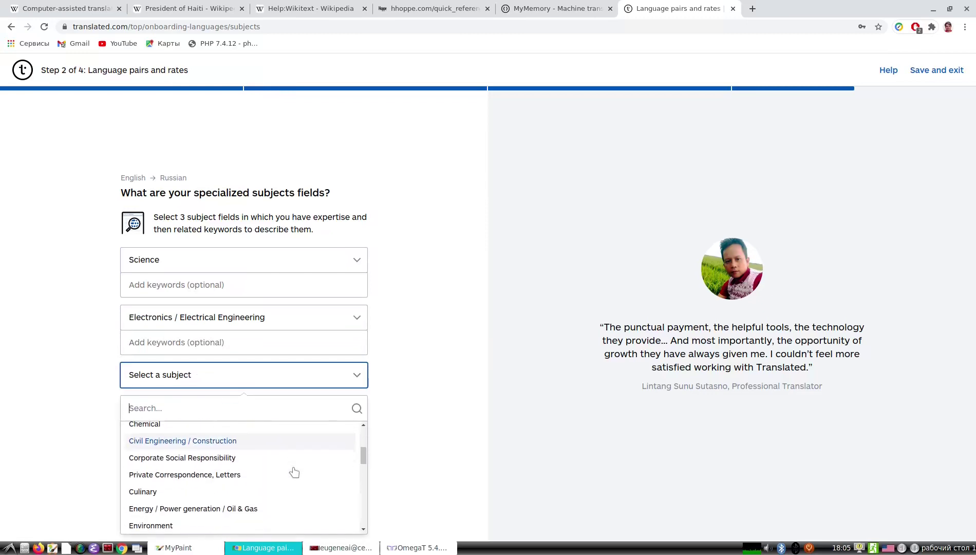